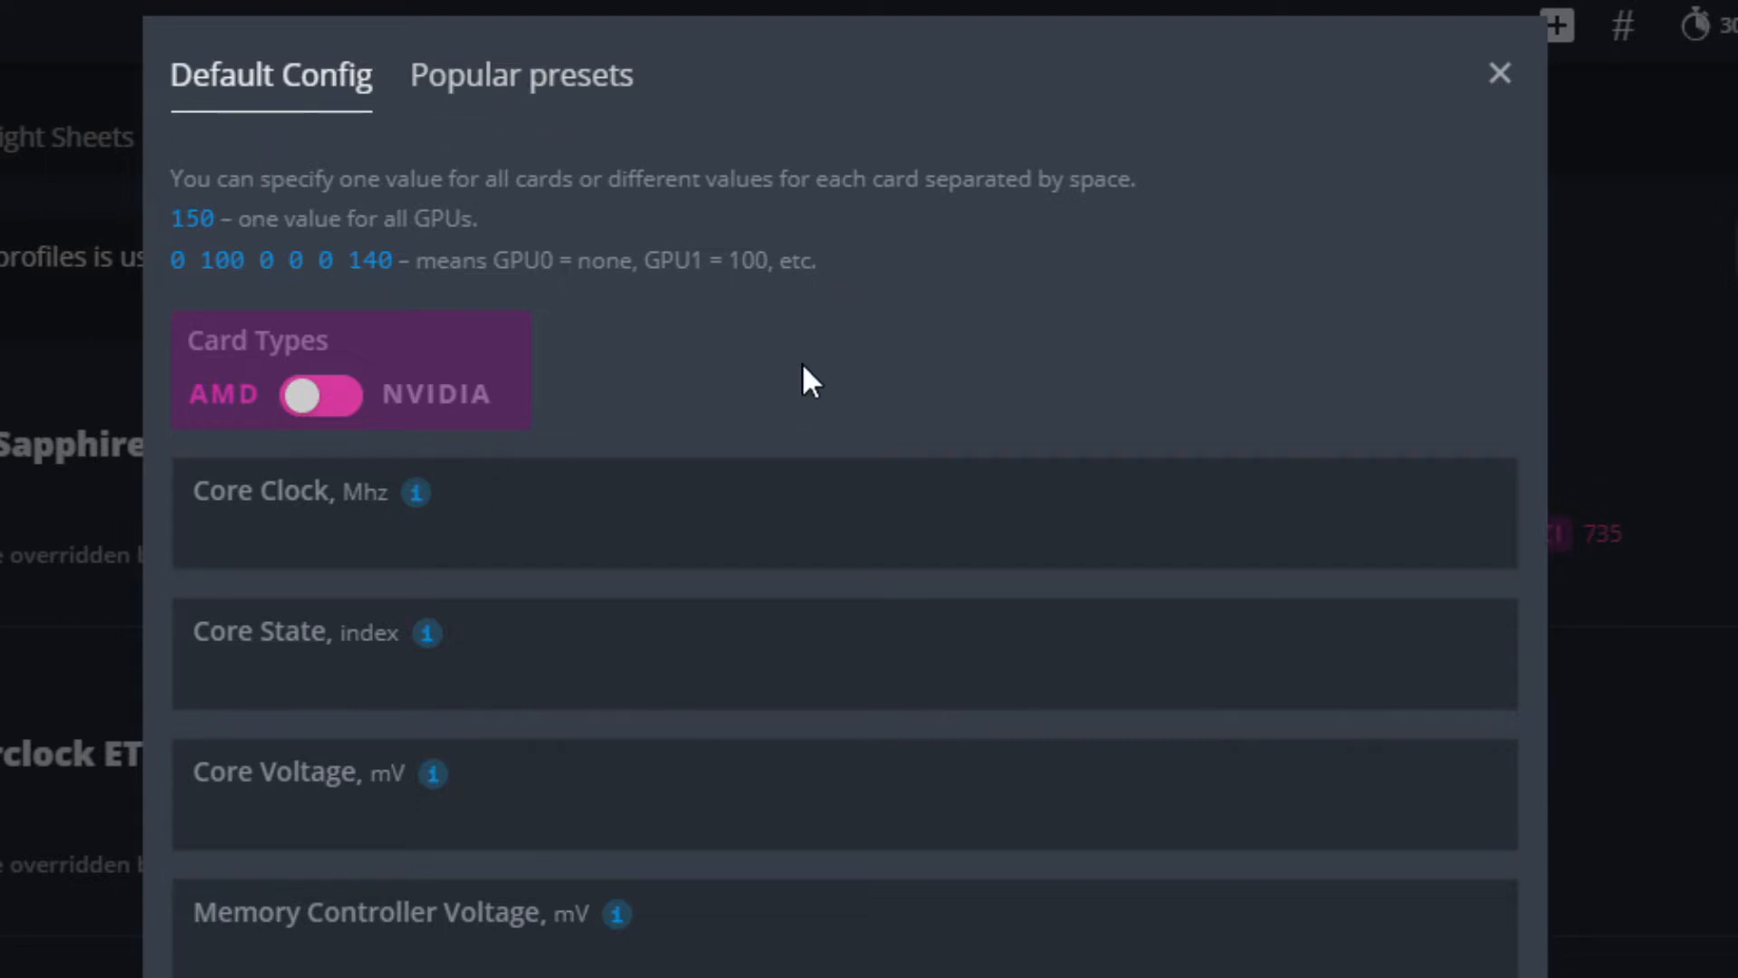
- Look over the AMD overclocking fields in the default configuration, from core clock down to power limit
scroll(802, 371, "down", 2)
scroll(803, 371, "down", 2)
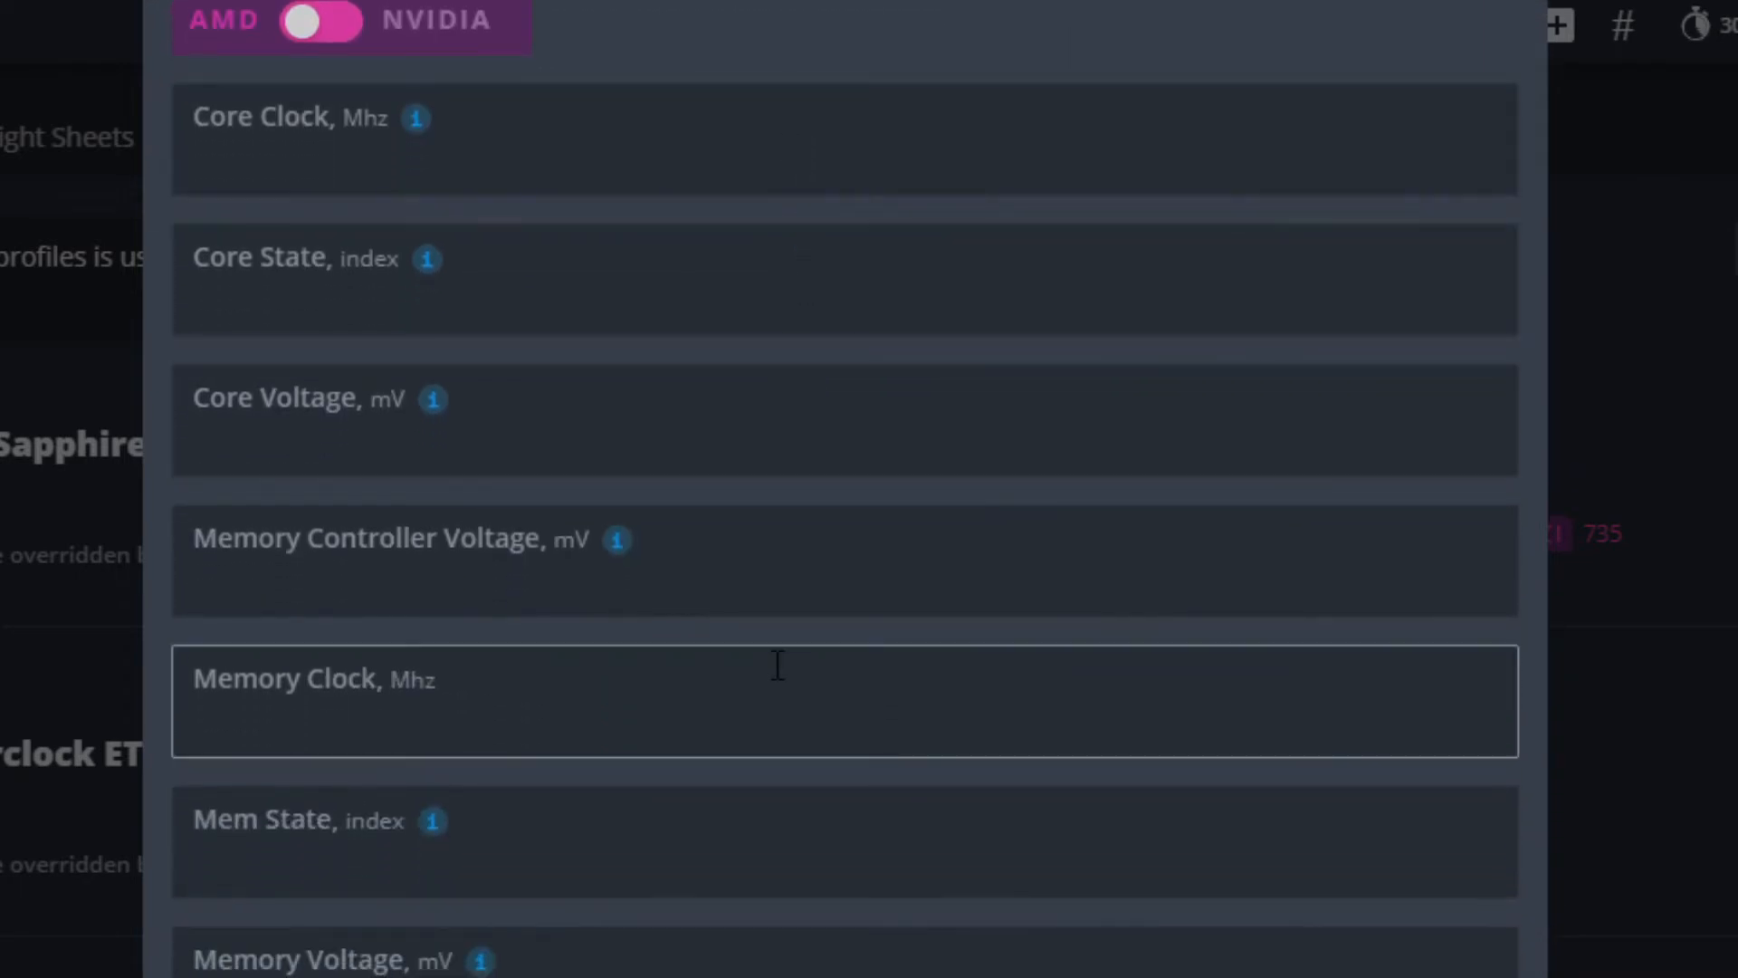
scroll(777, 668, "down", 5)
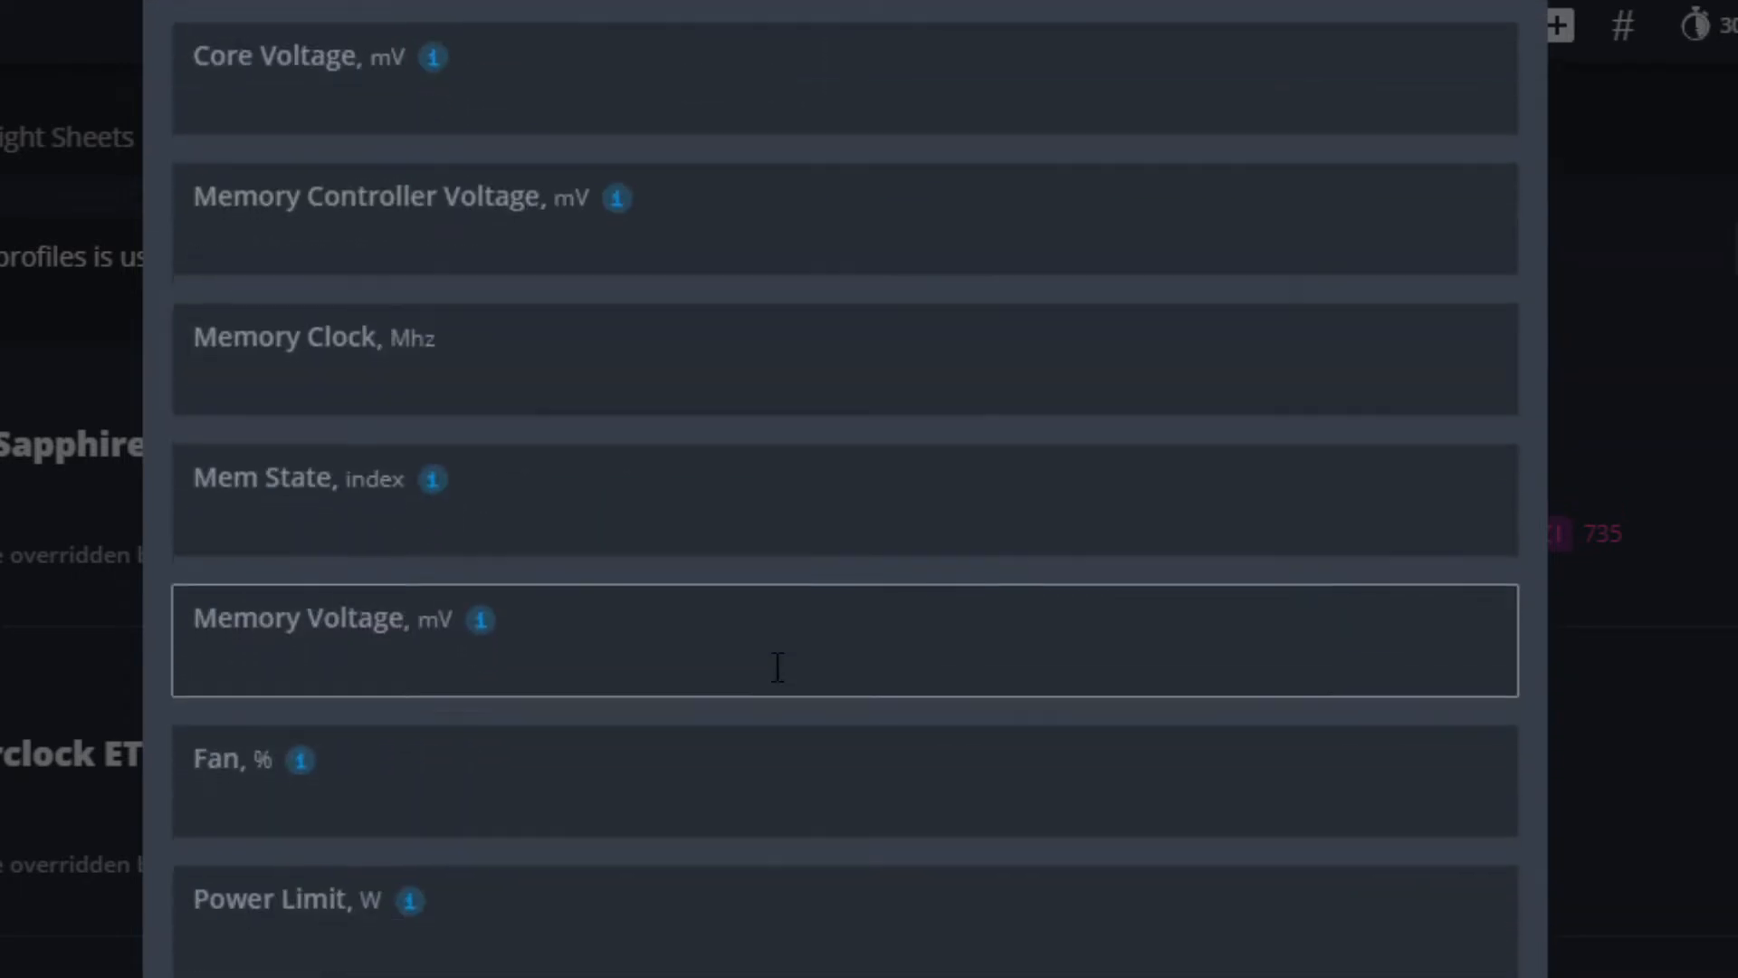
scroll(777, 668, "down", 3)
scroll(778, 668, "up", 9)
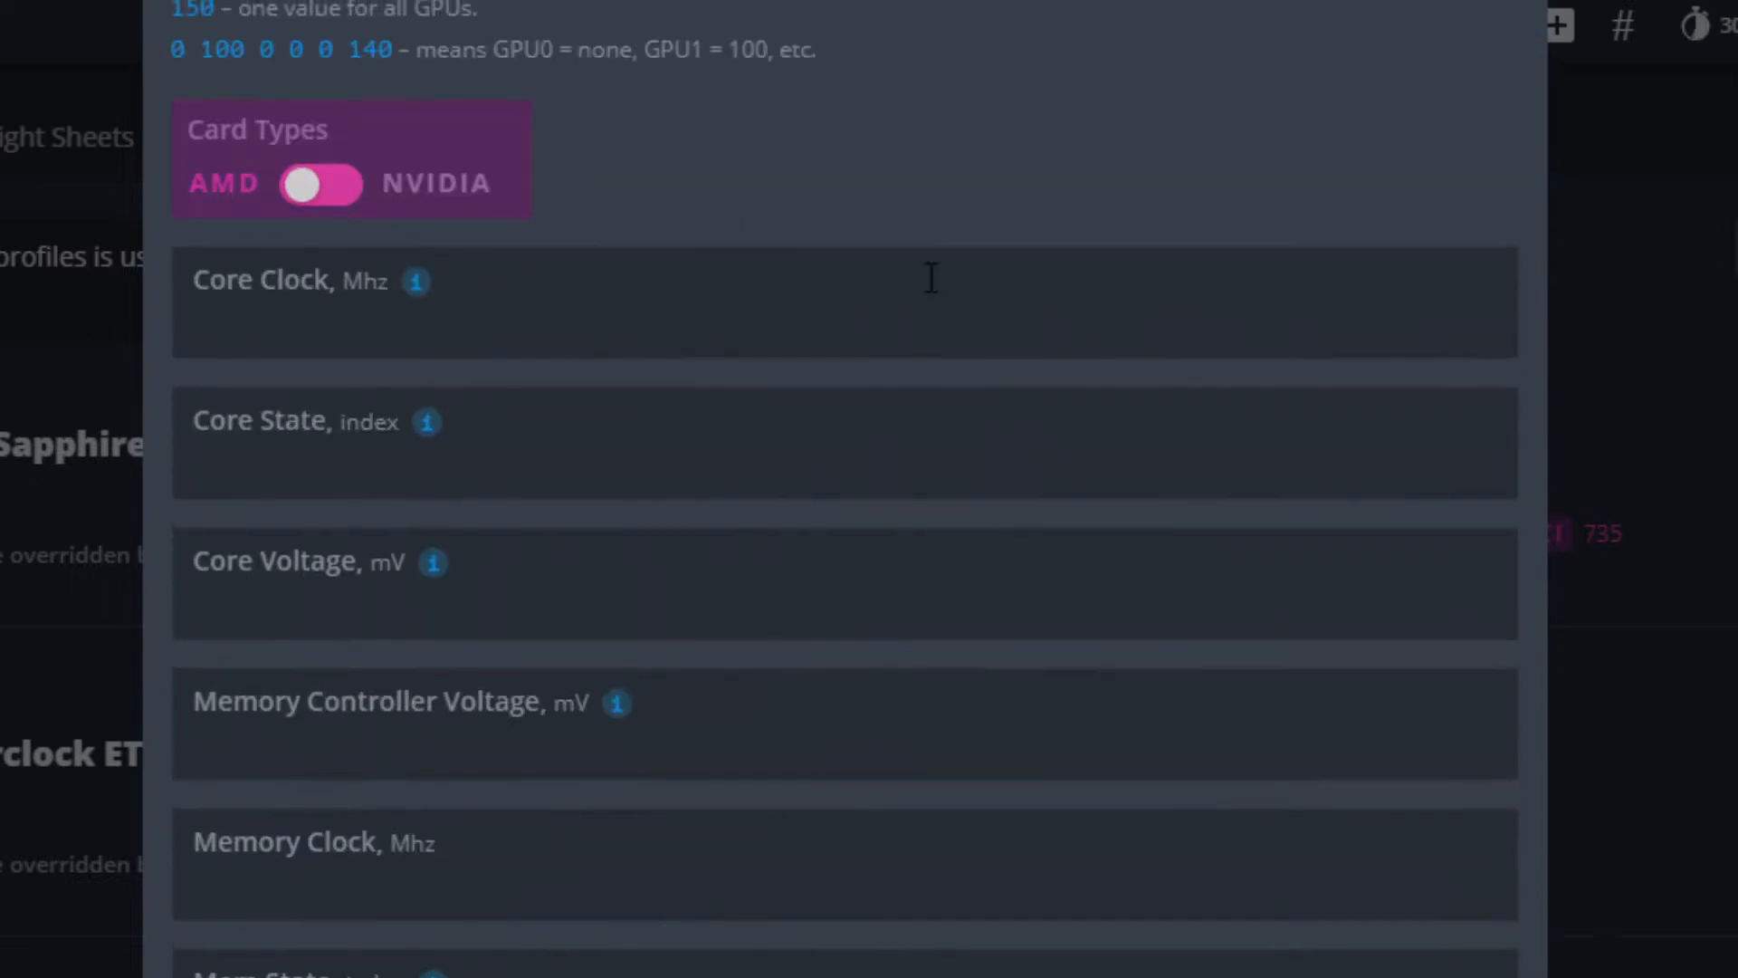
left_click(686, 317)
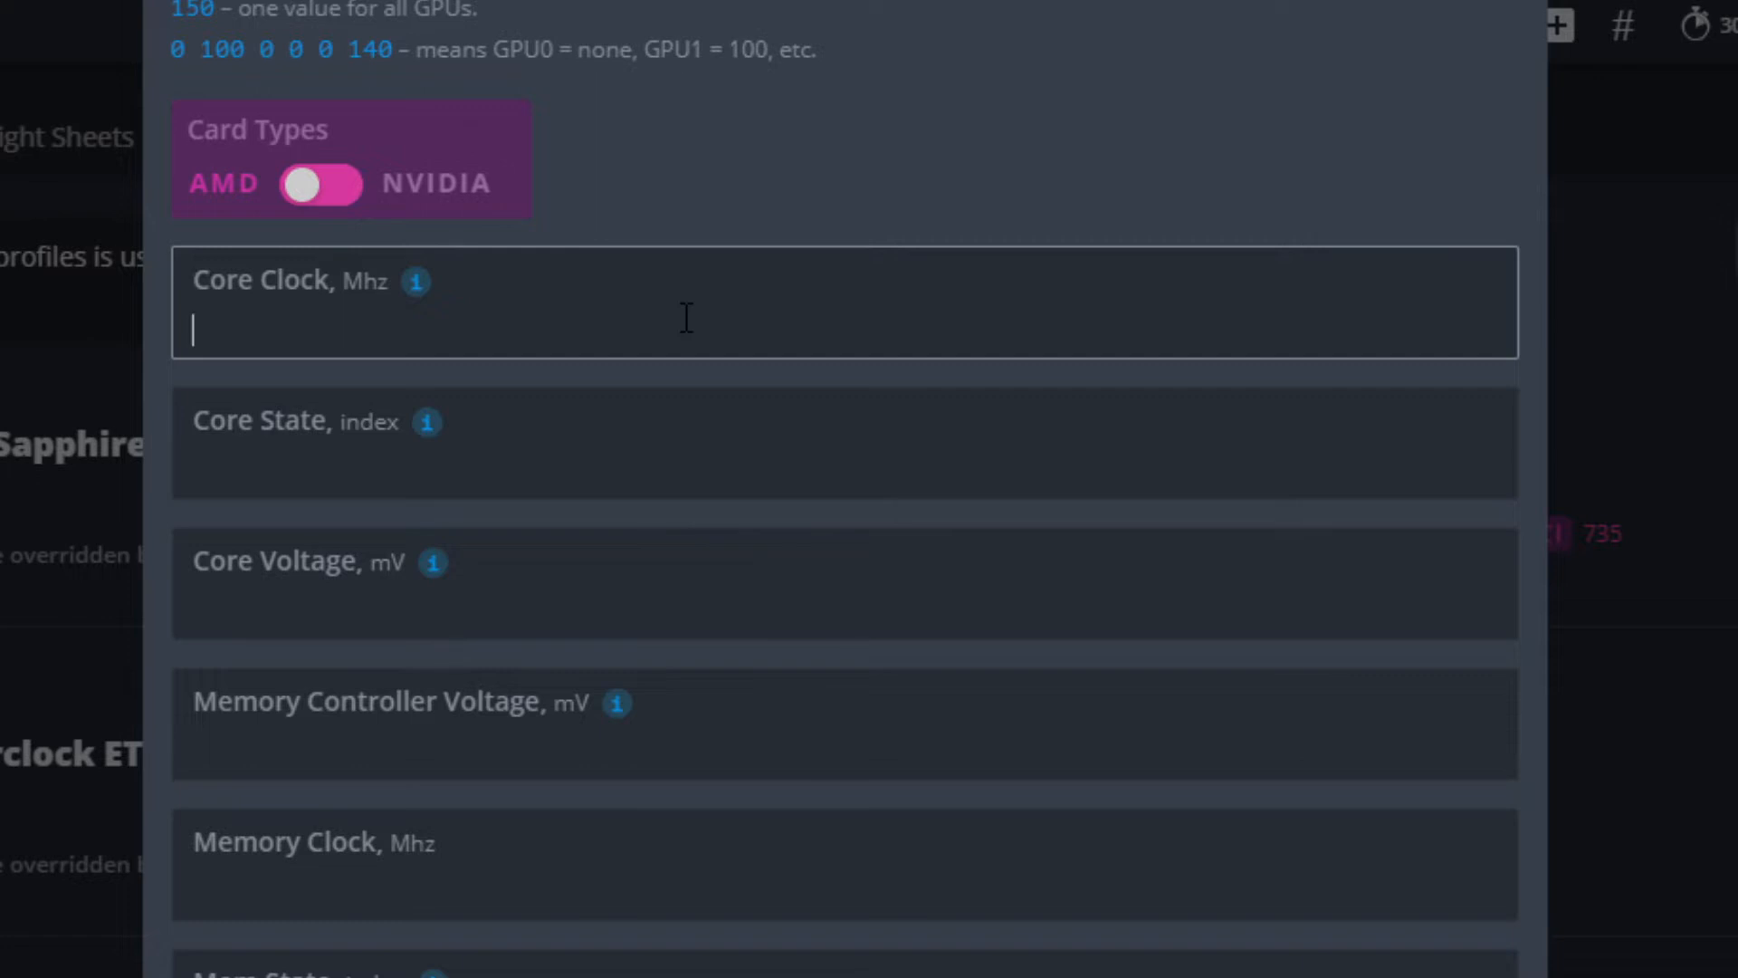
scroll(686, 316, "up", 2)
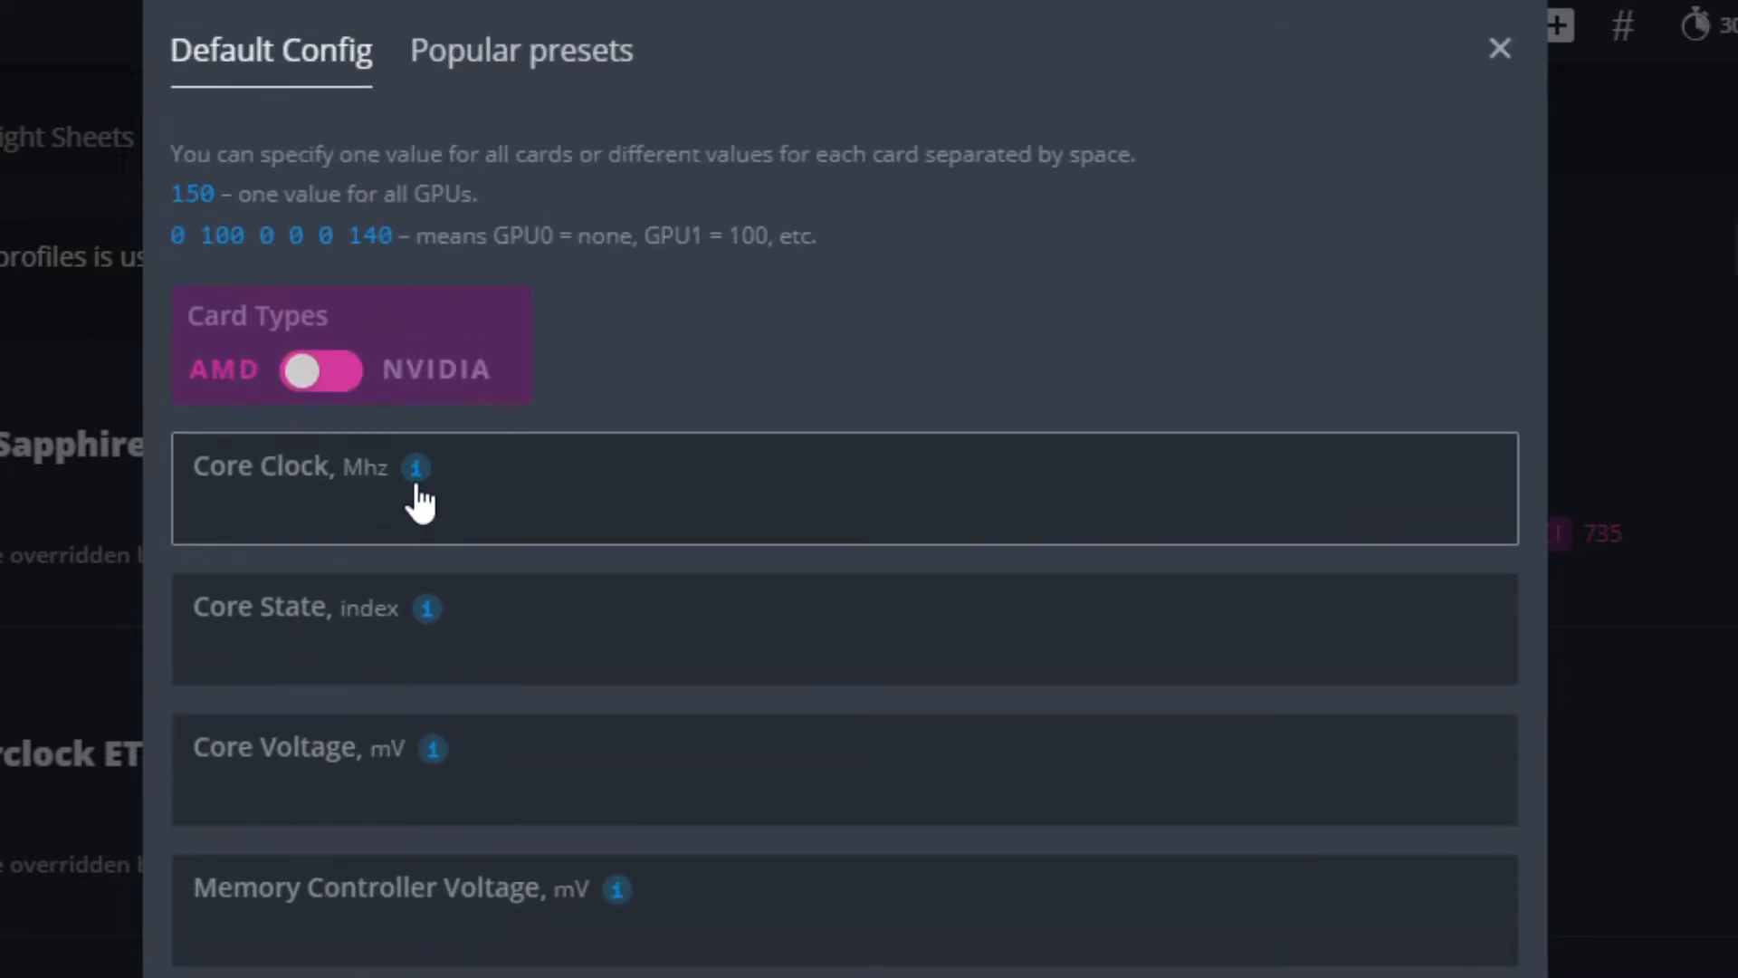
left_click(281, 555)
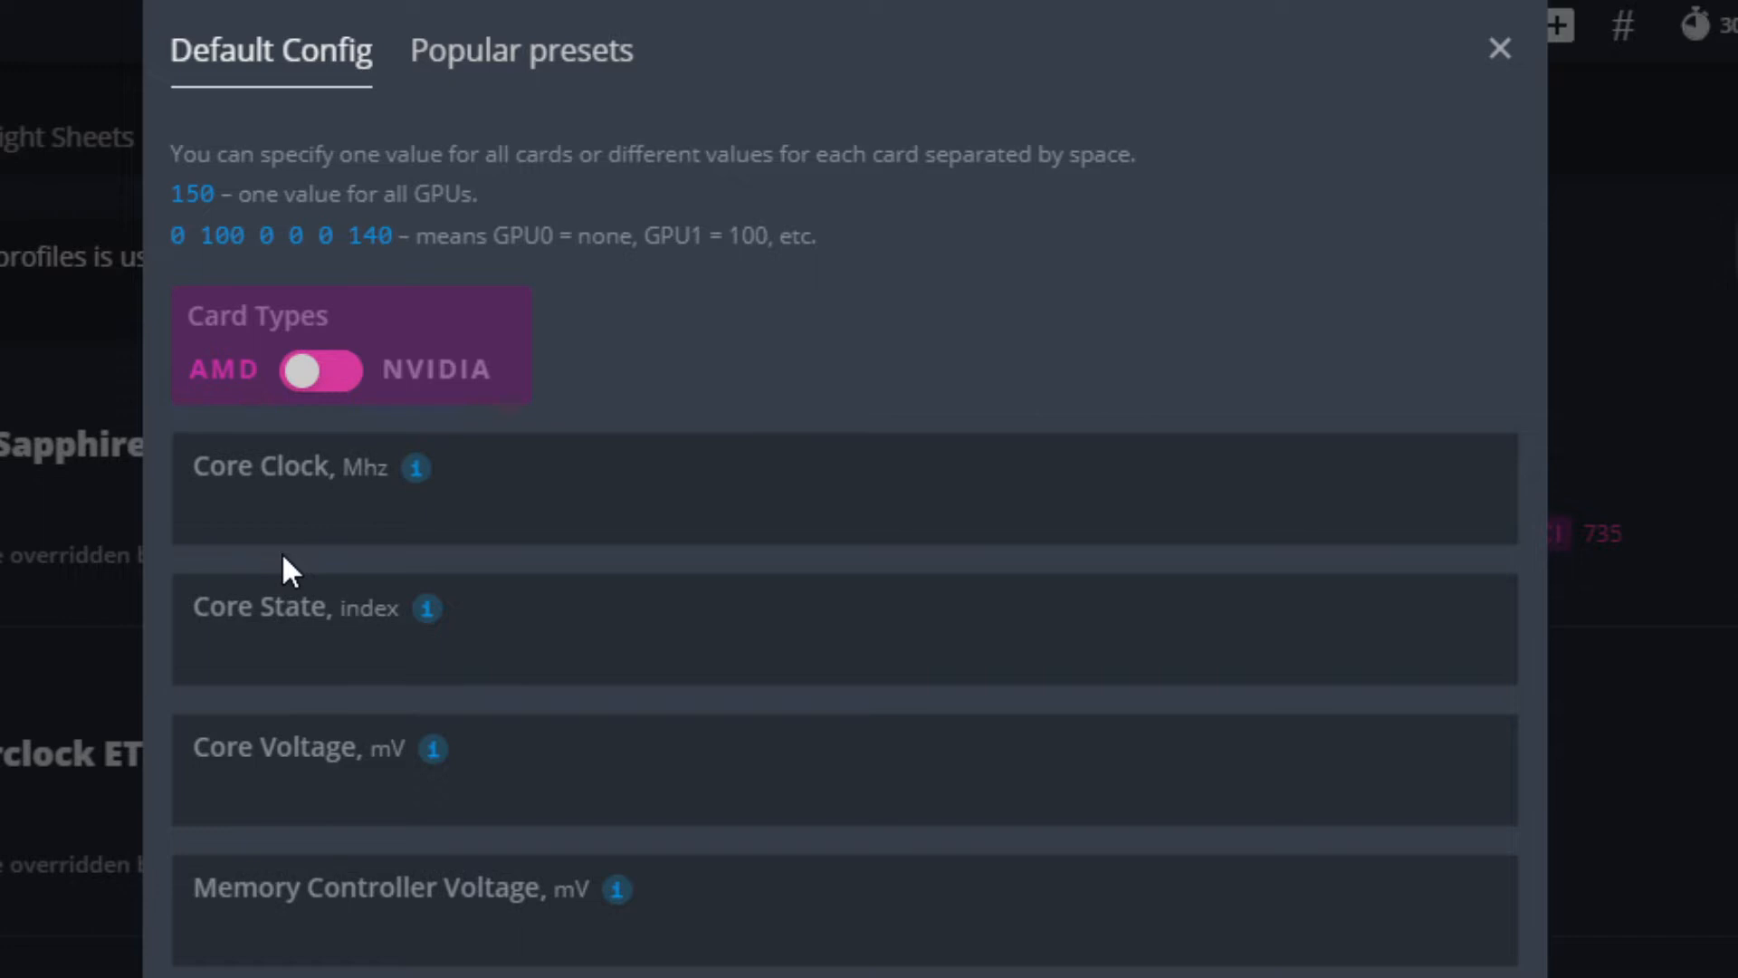
- Set the AMD core clock to 1110 MHz
left_click(324, 512)
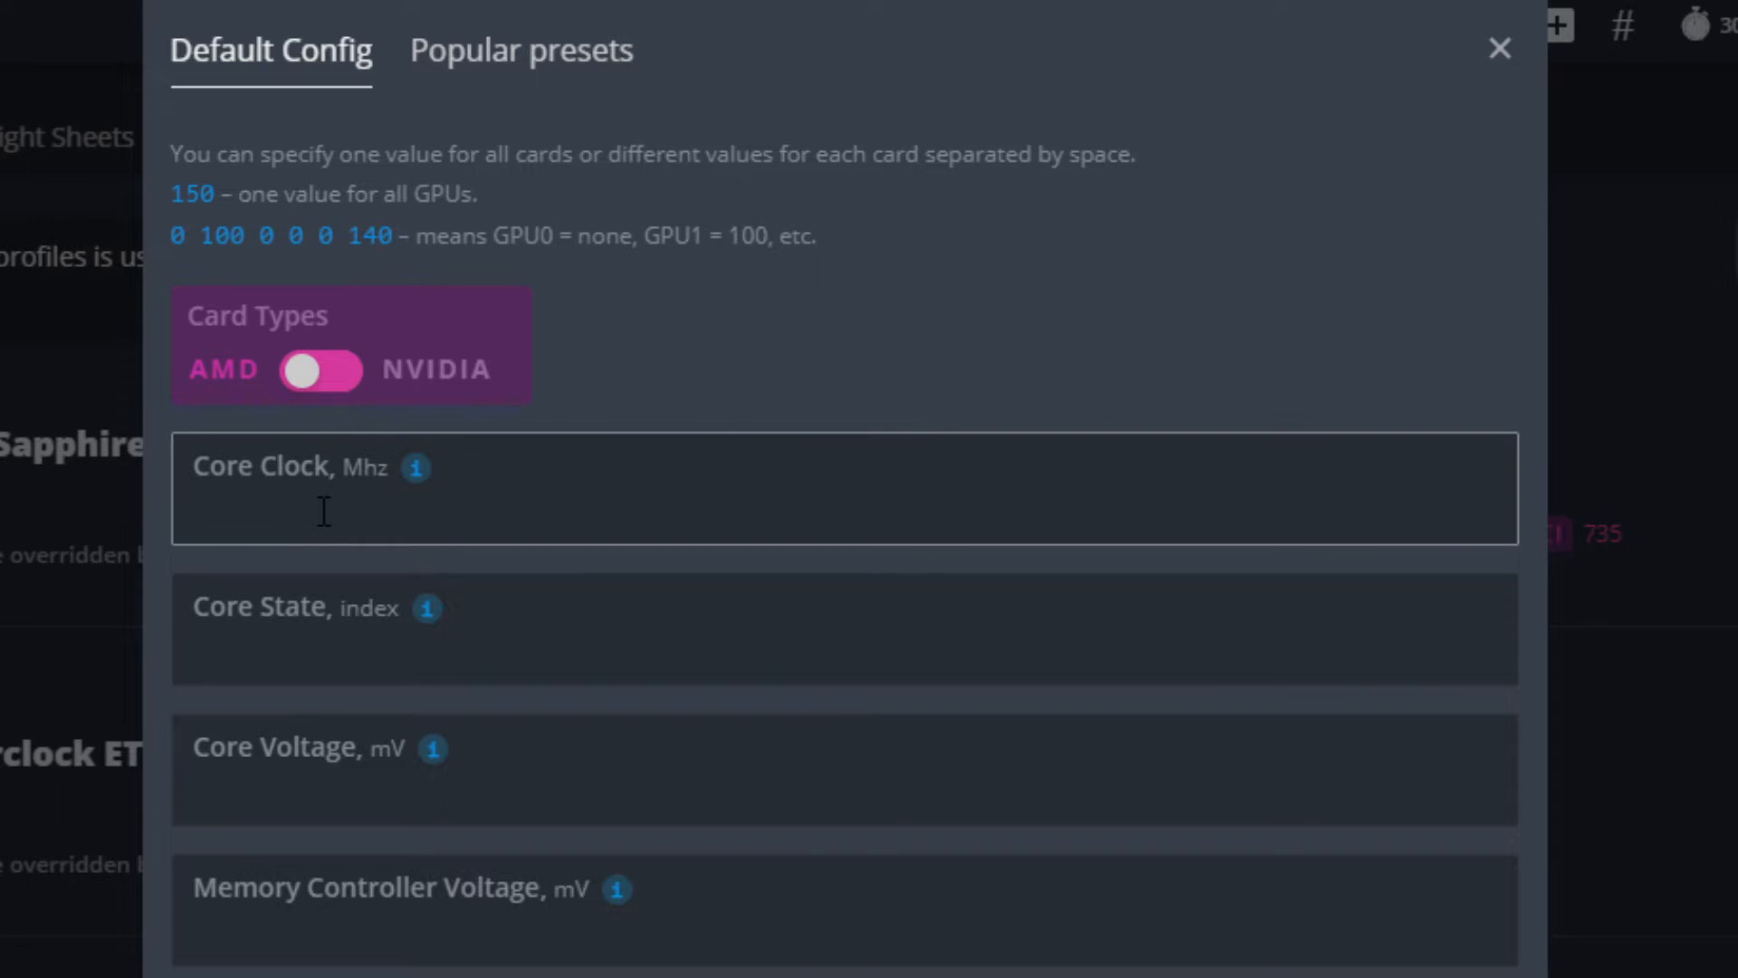
type("1100")
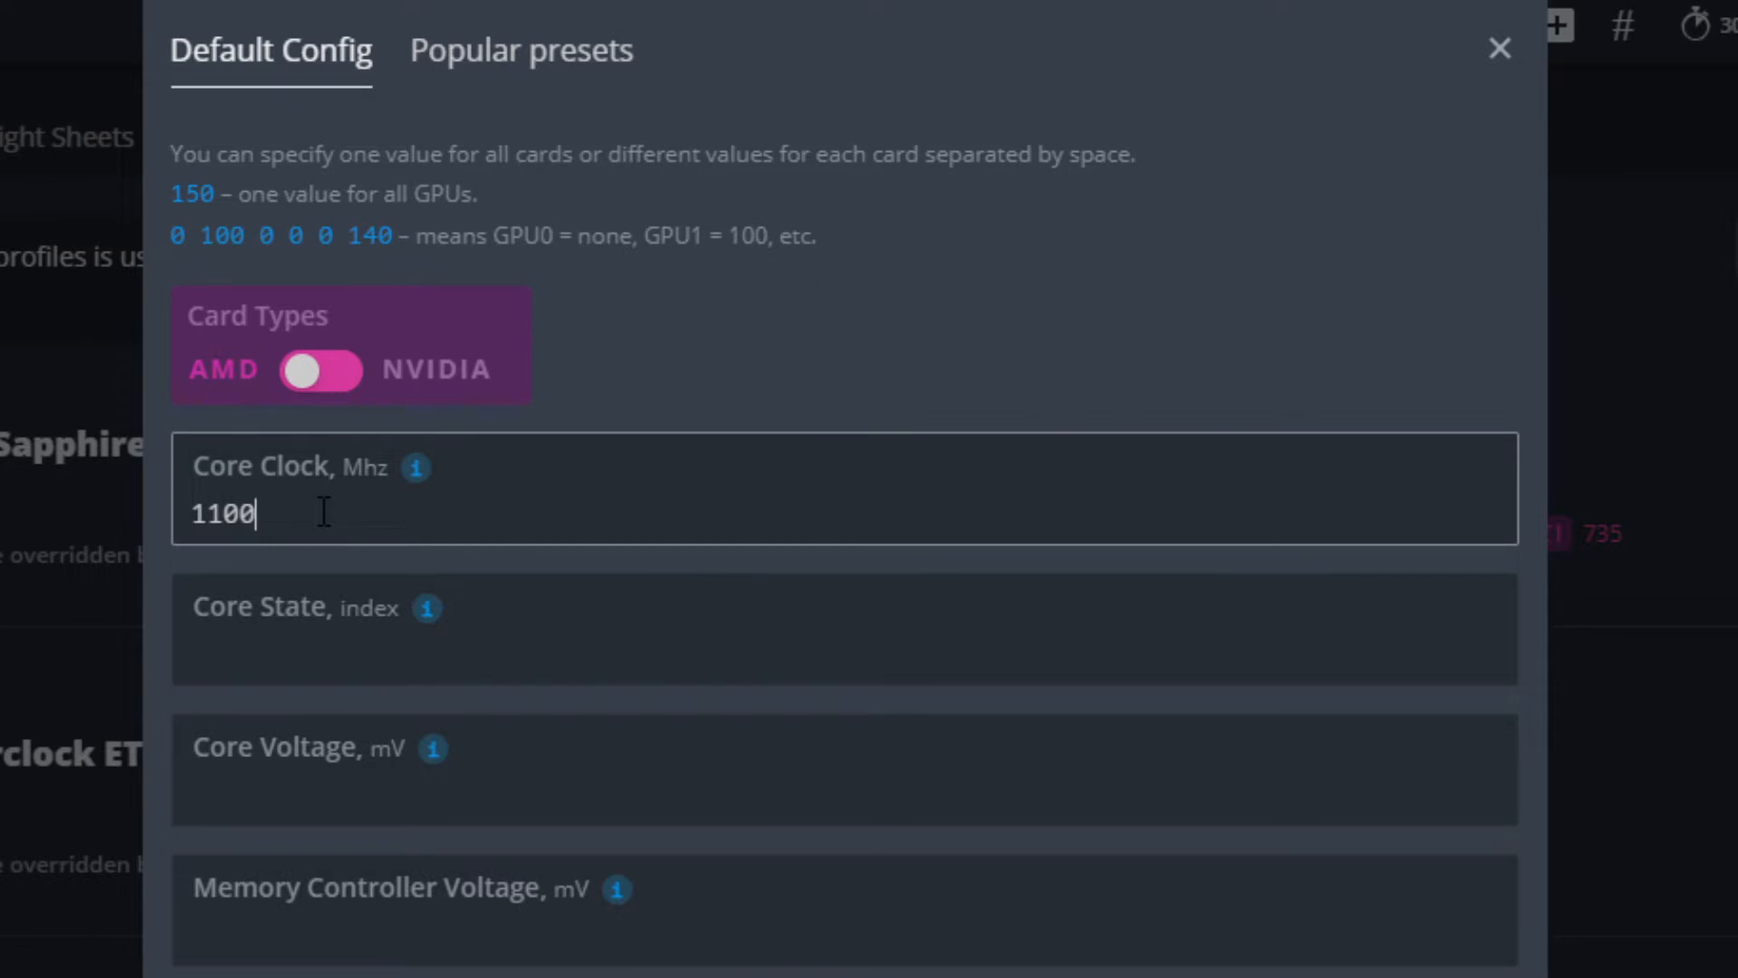
key("BackSpace")
key("BackSpace")
type("10")
key("Tab")
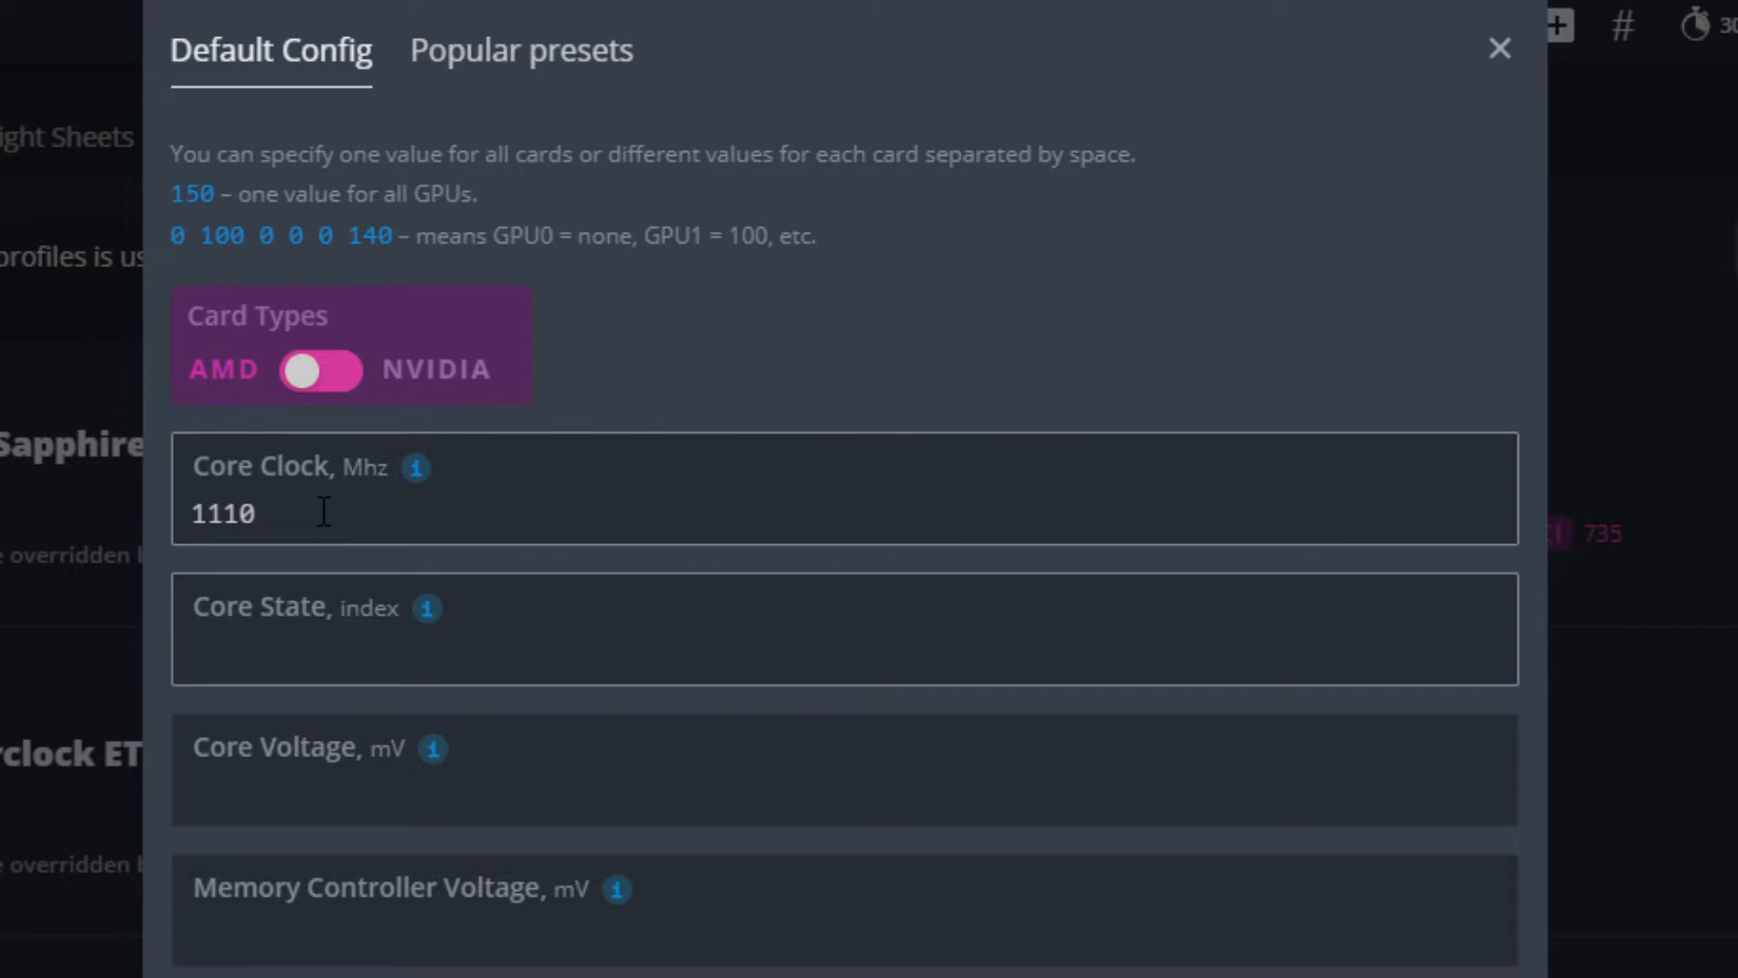
- Set the core state index to 1, checking the explanation of that parameter
type("1")
mouse_move(429, 624)
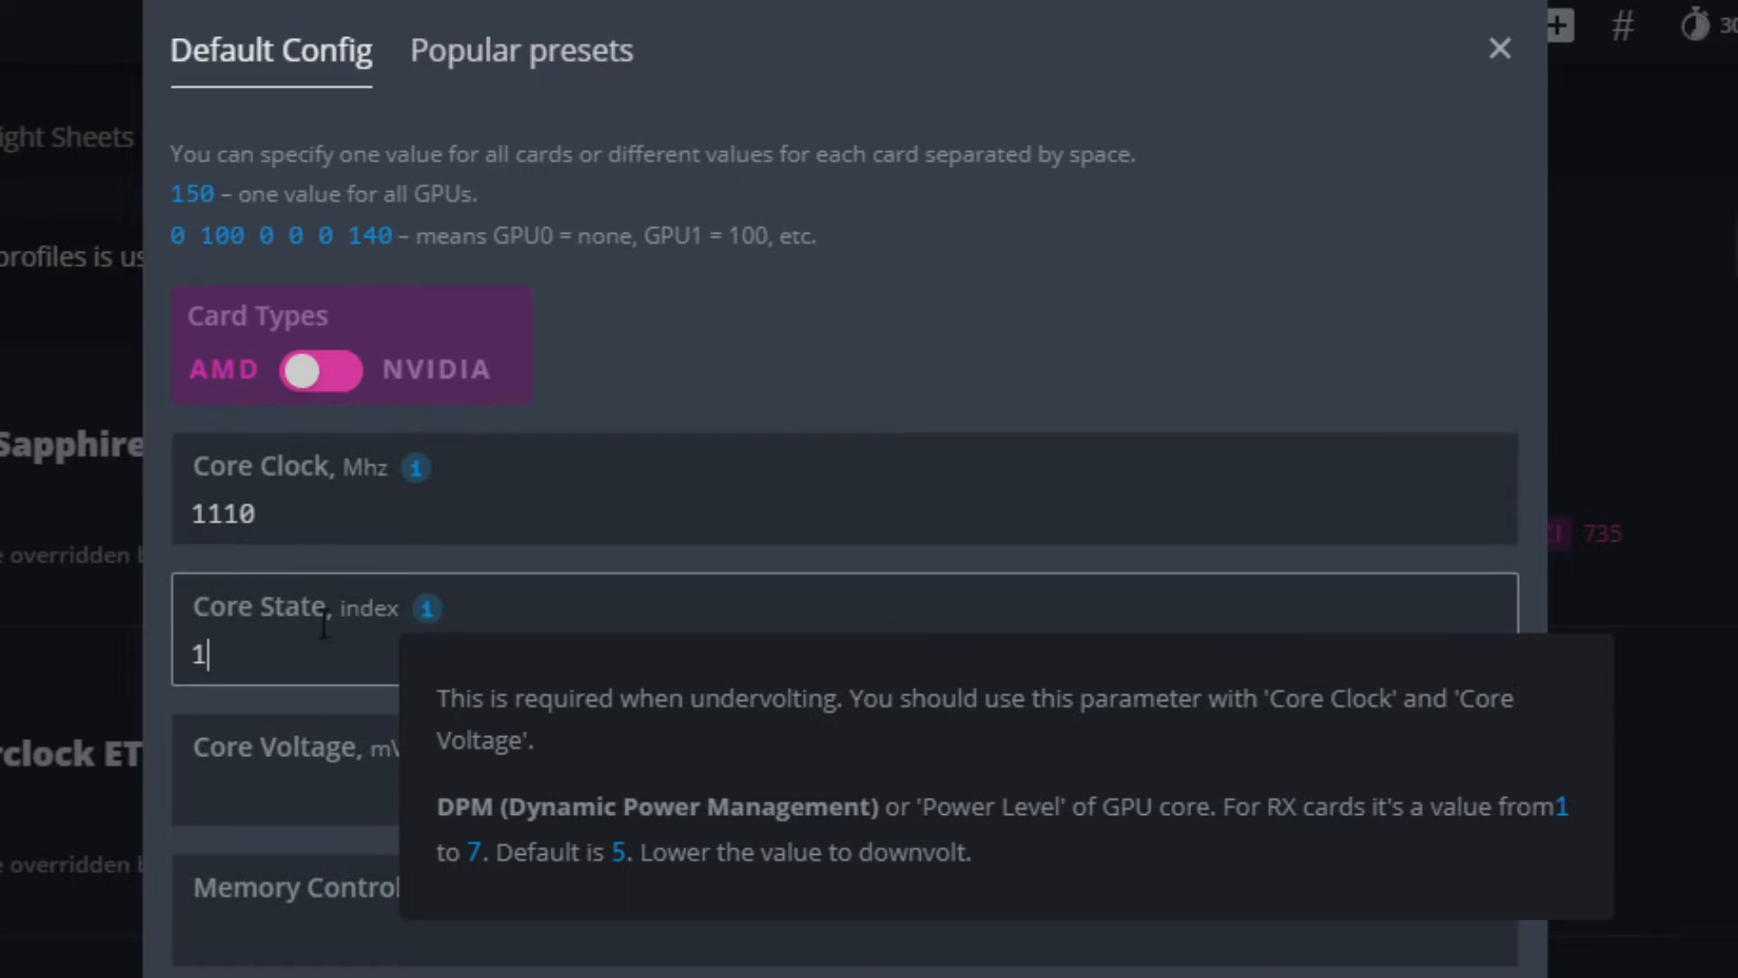
left_click(326, 567)
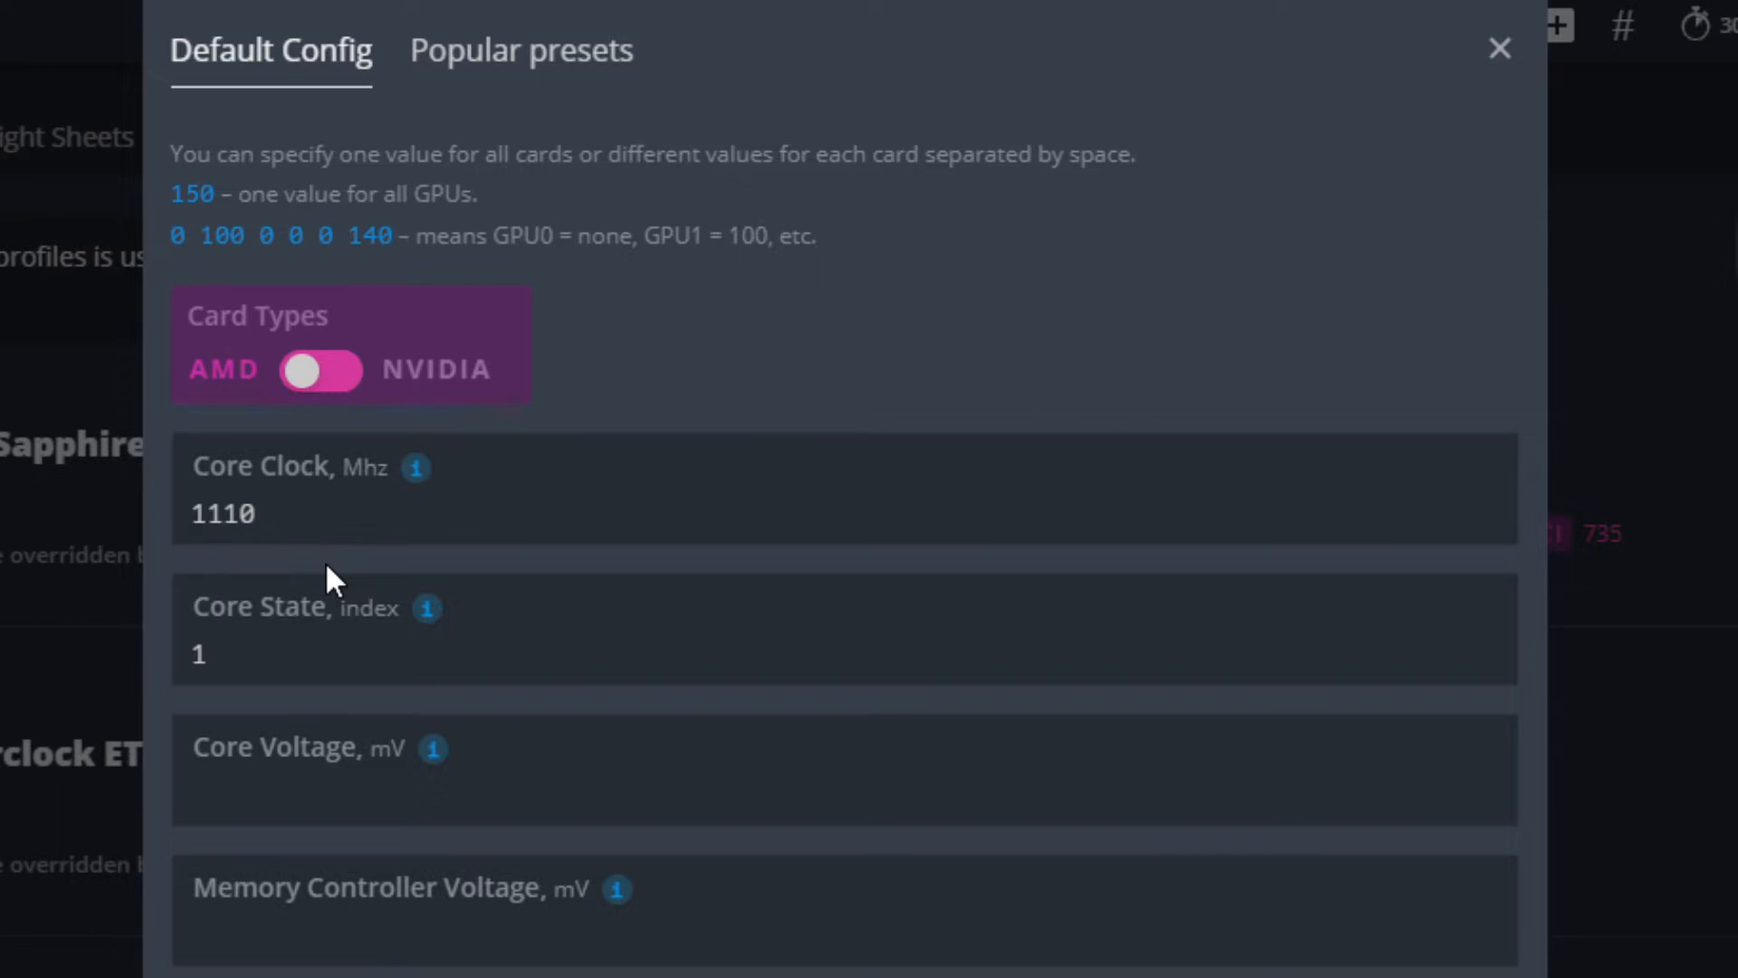
left_click(288, 636)
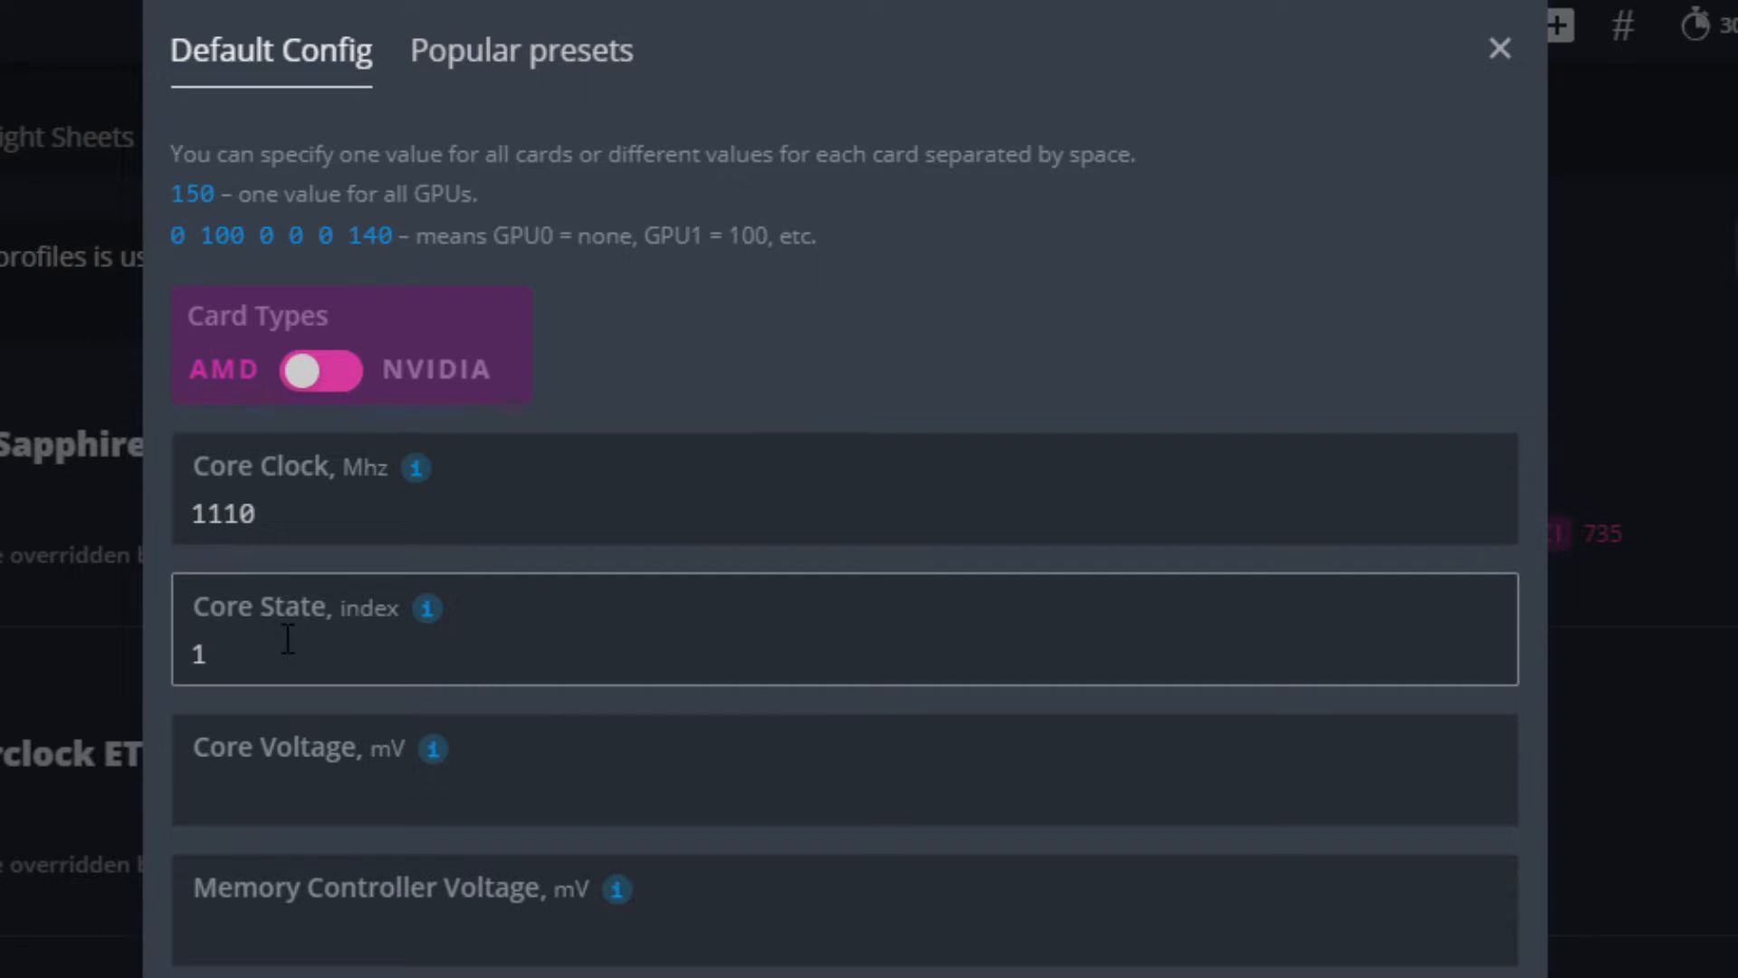
left_click_drag(266, 650, 173, 663)
left_click(176, 662)
left_click(322, 563)
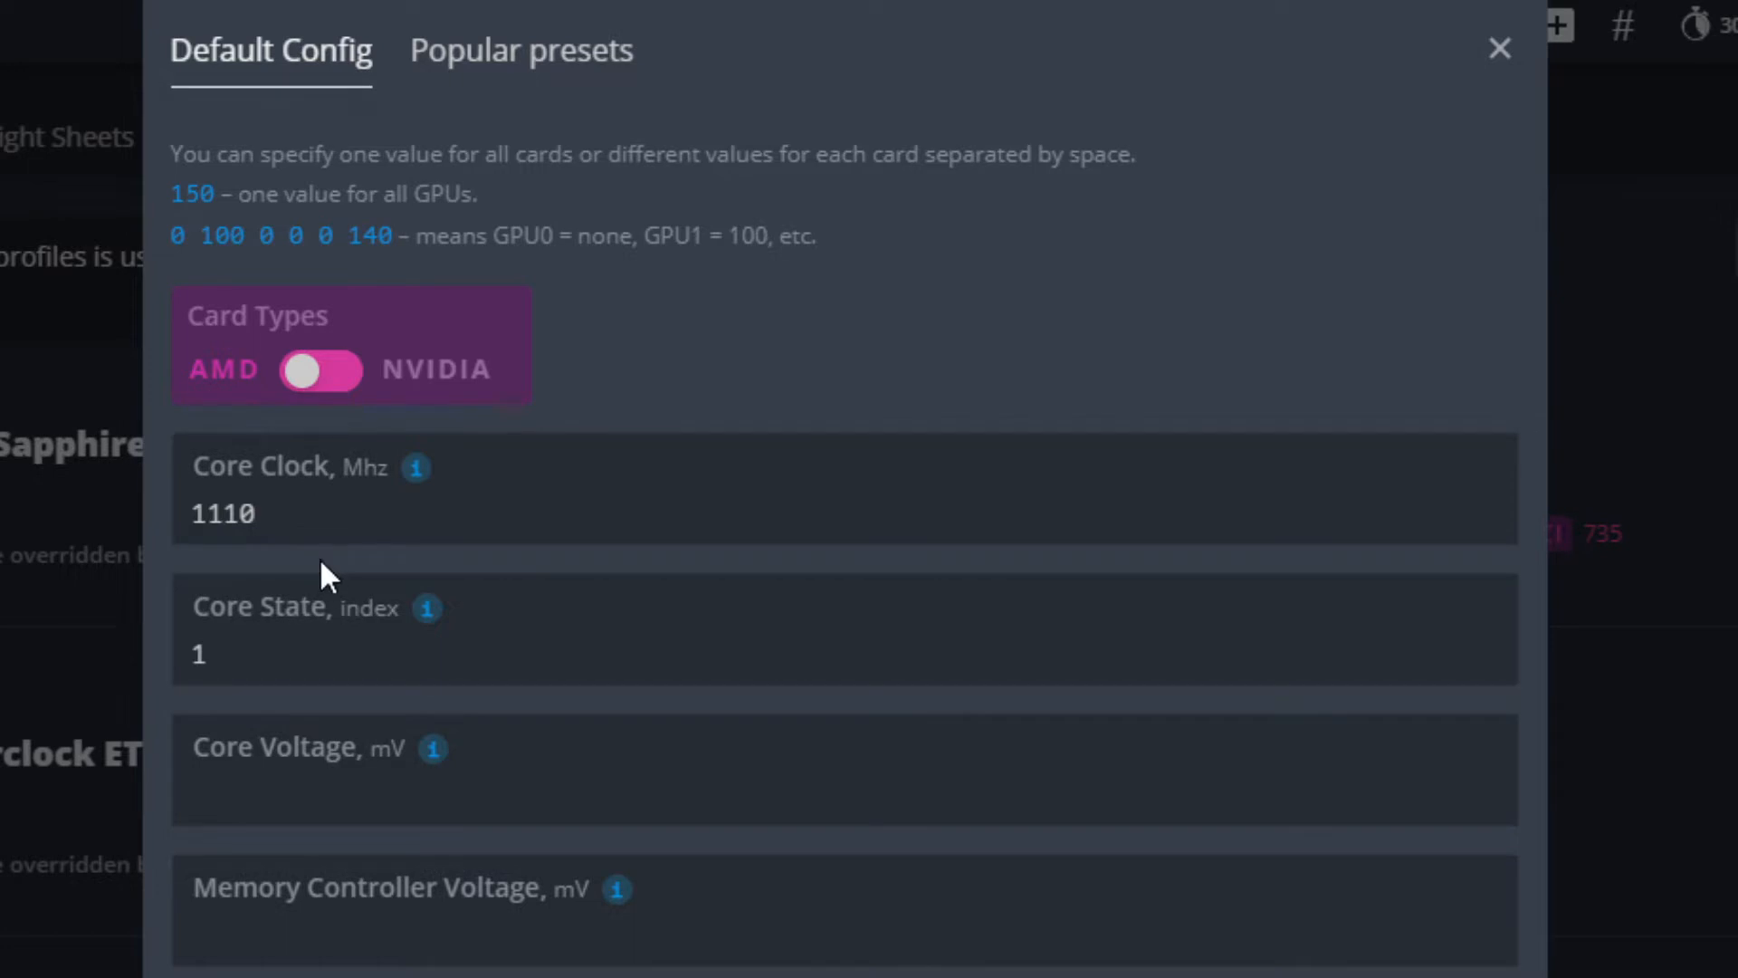
left_click_drag(276, 616, 129, 650)
left_click(276, 658)
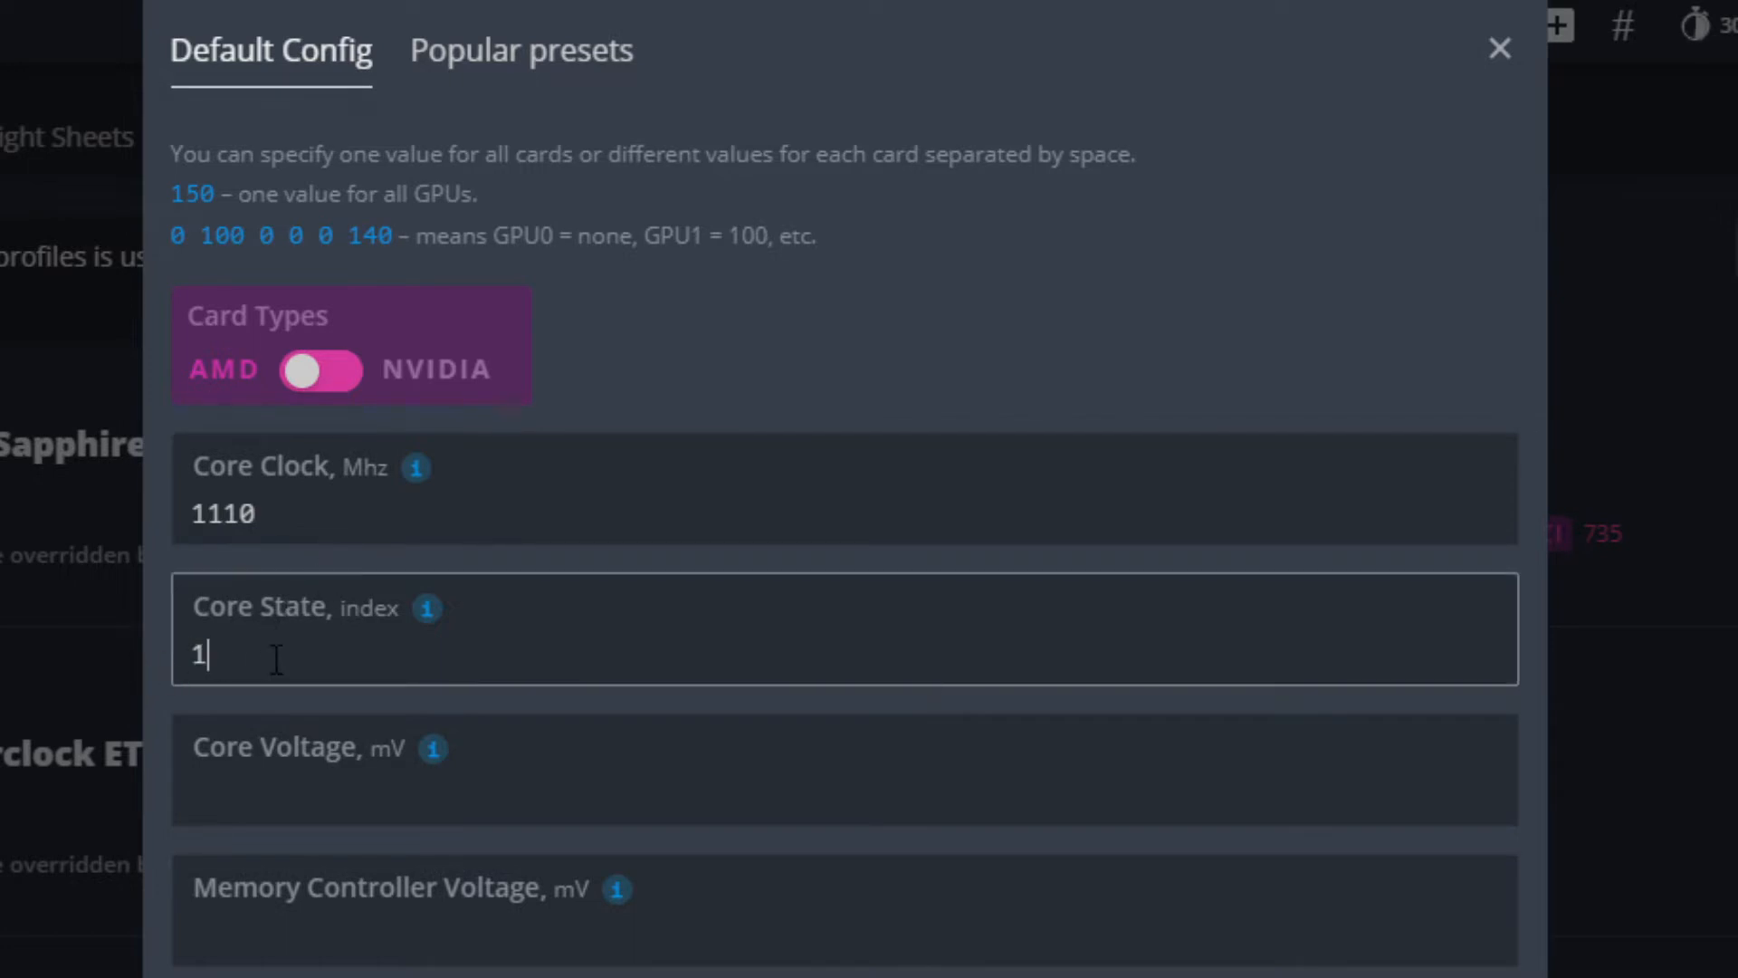
left_click(316, 568)
left_click(319, 576)
left_click(163, 691)
scroll(163, 692, "down", 2)
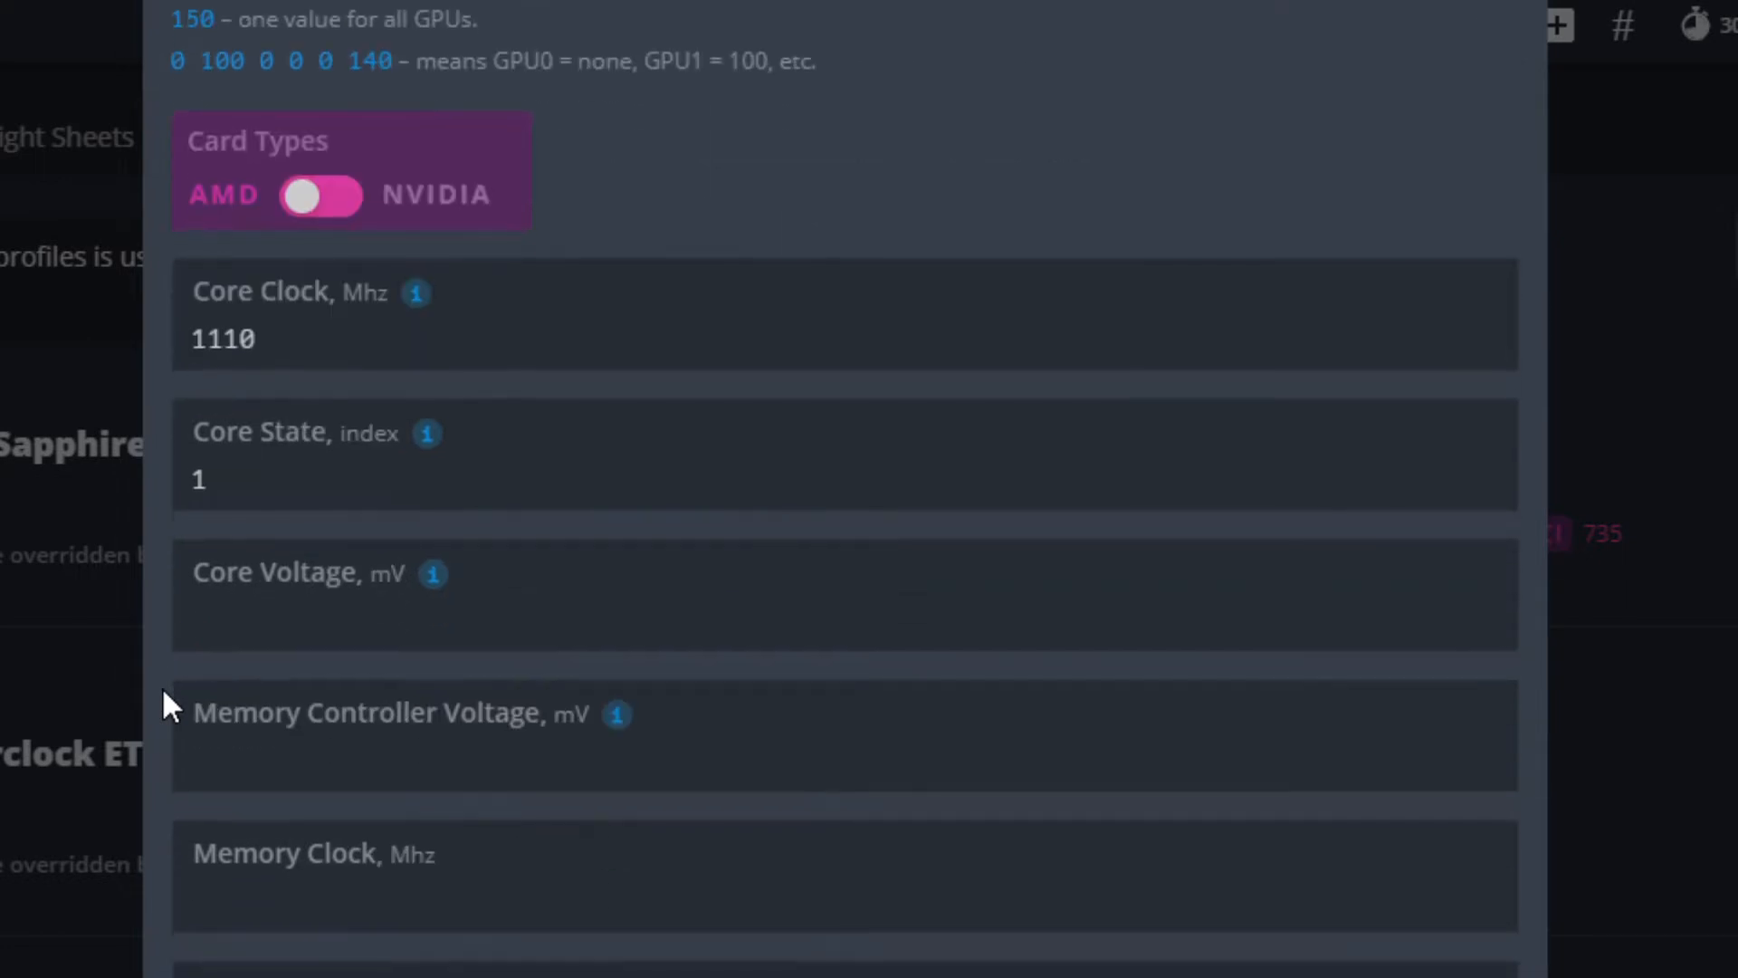
left_click(206, 621)
left_click(304, 490)
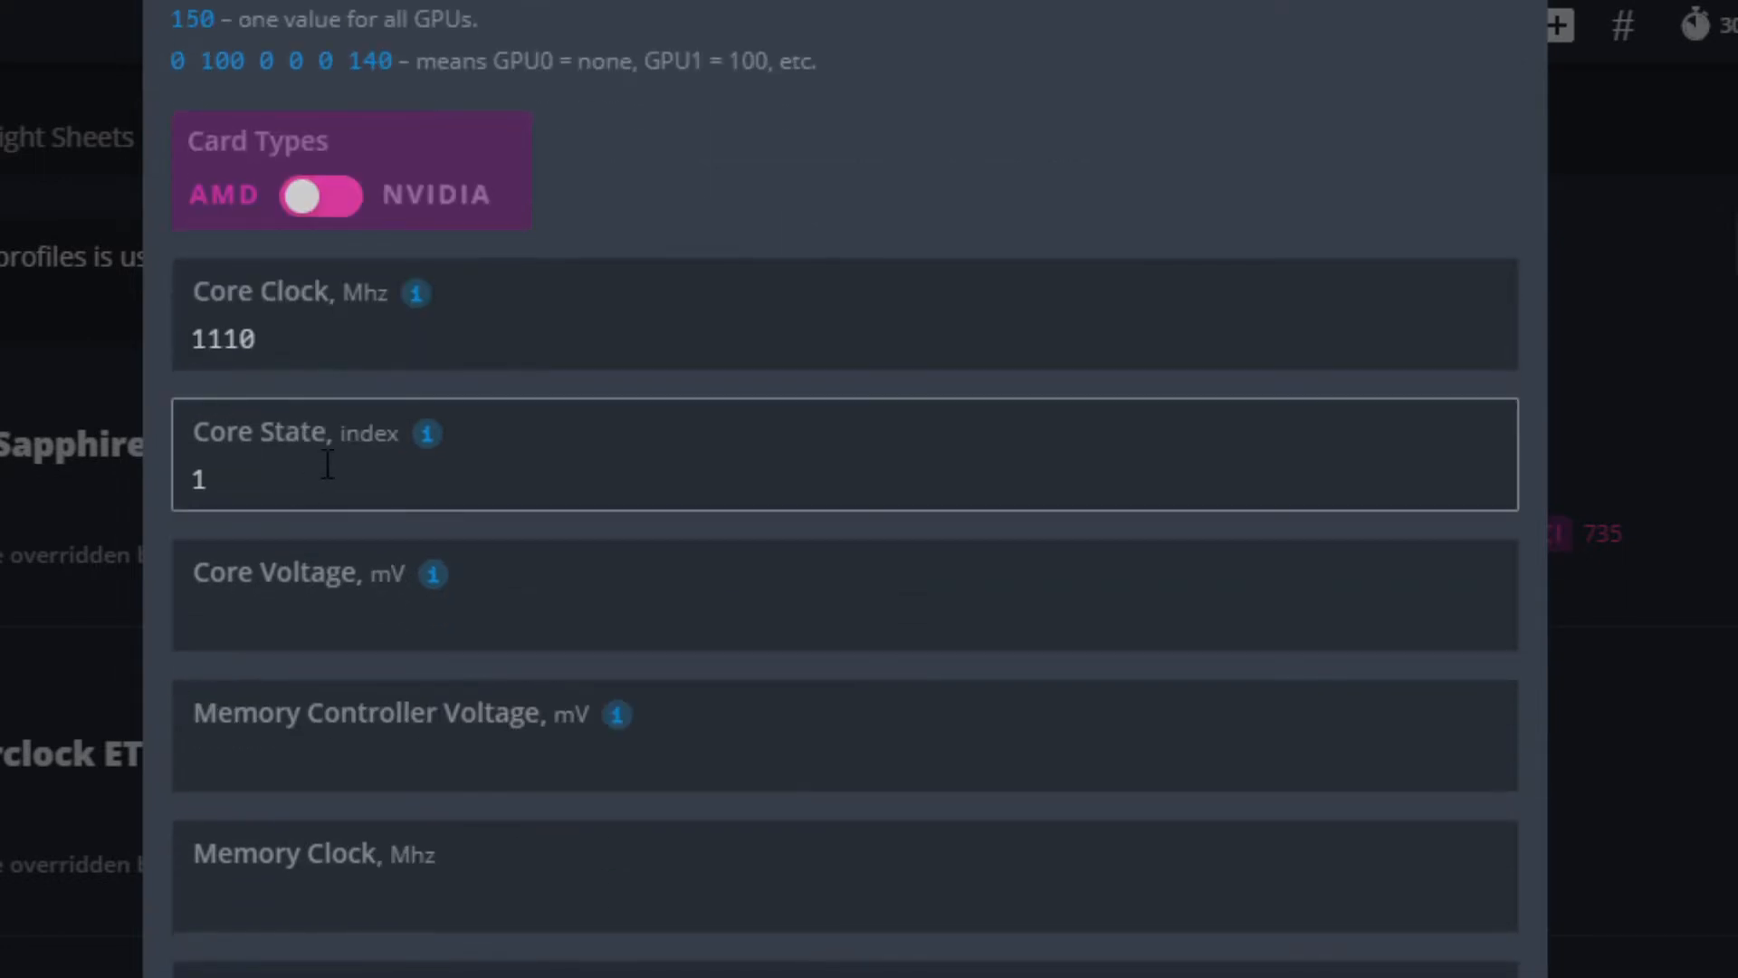
left_click(270, 613)
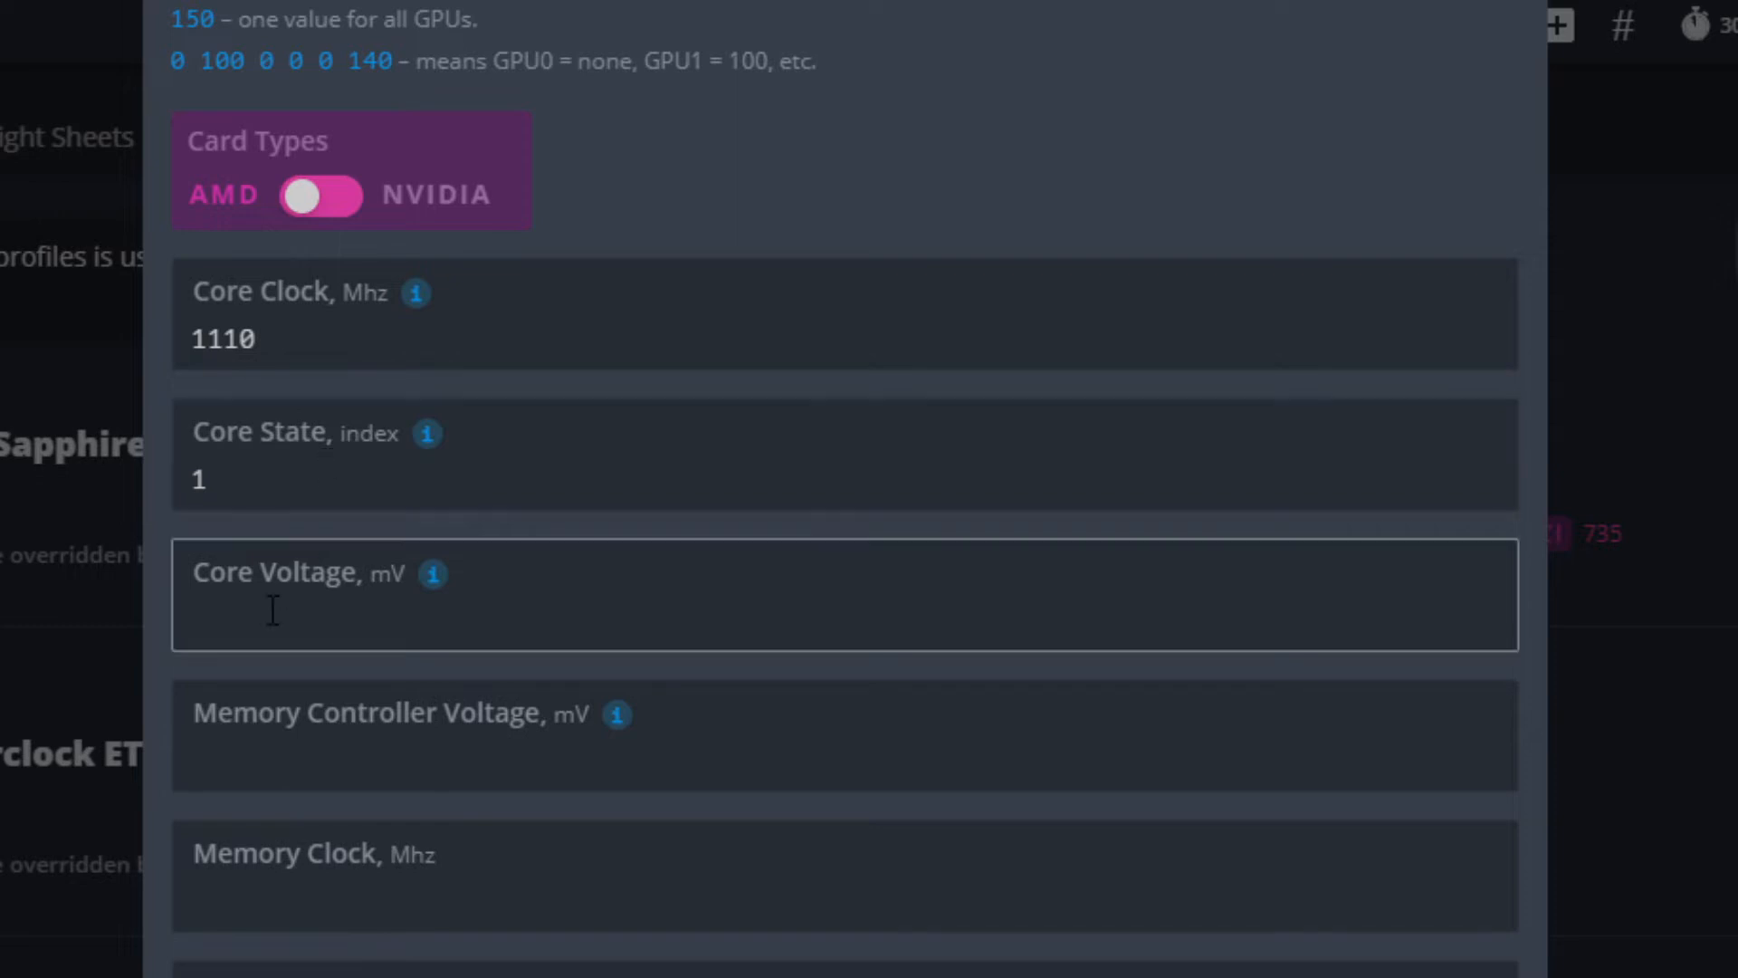
left_click(275, 316)
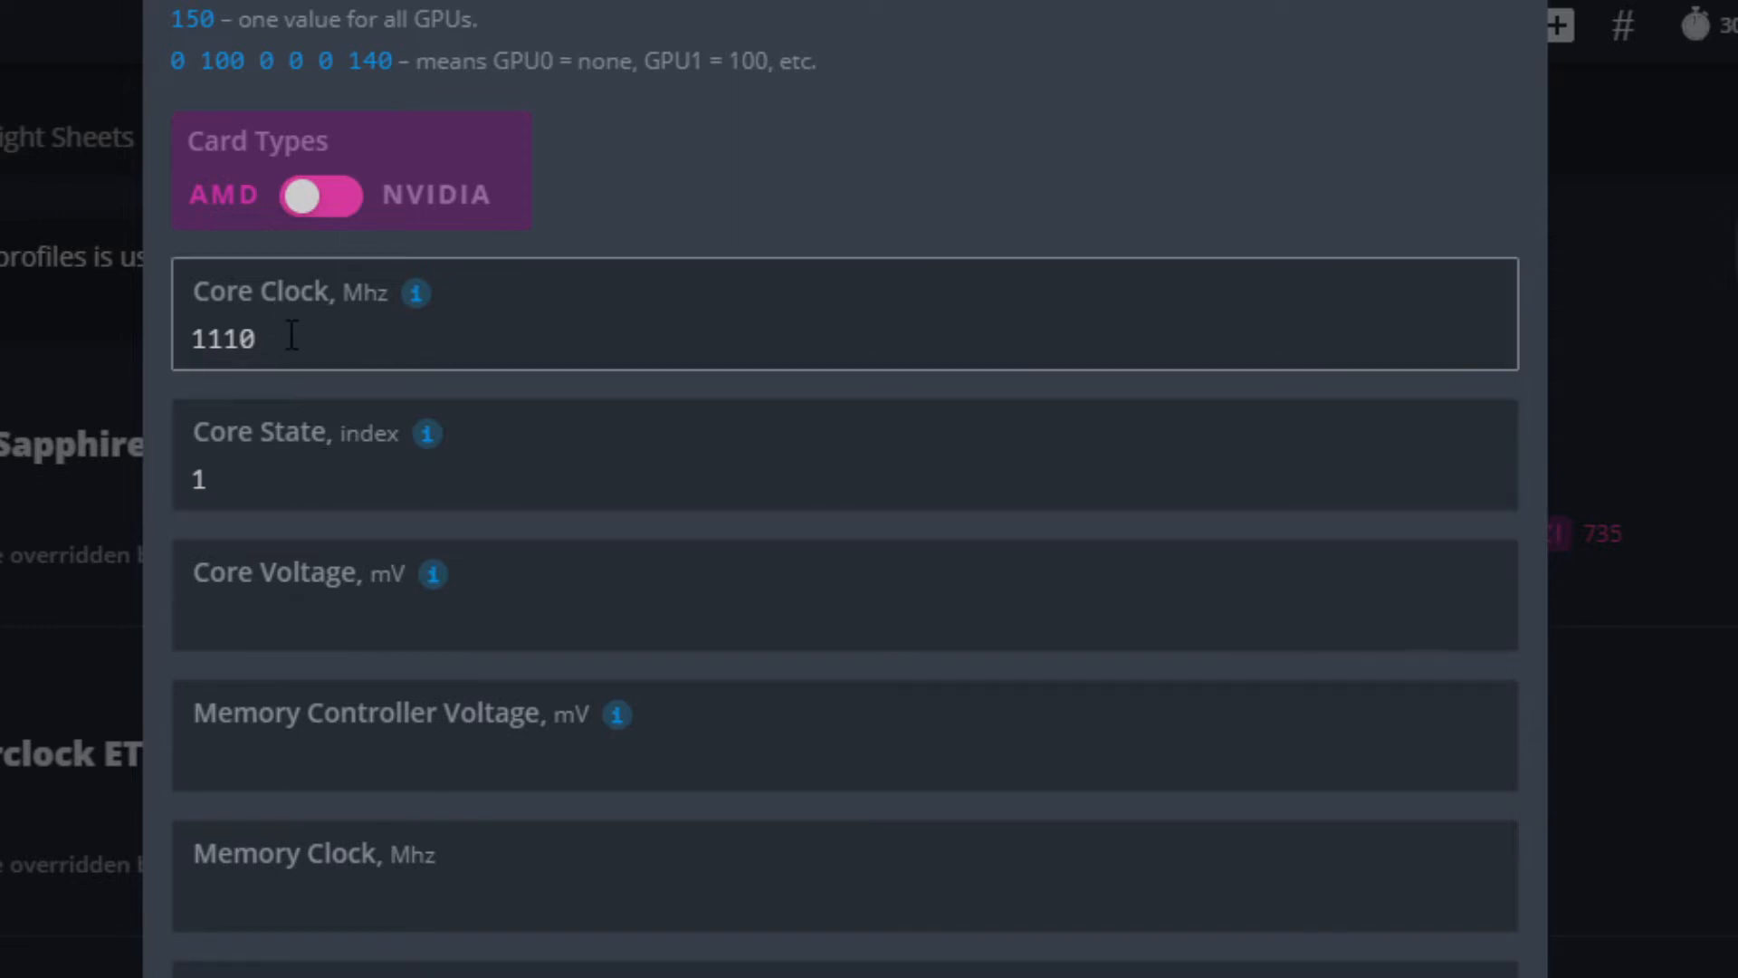
left_click(280, 612)
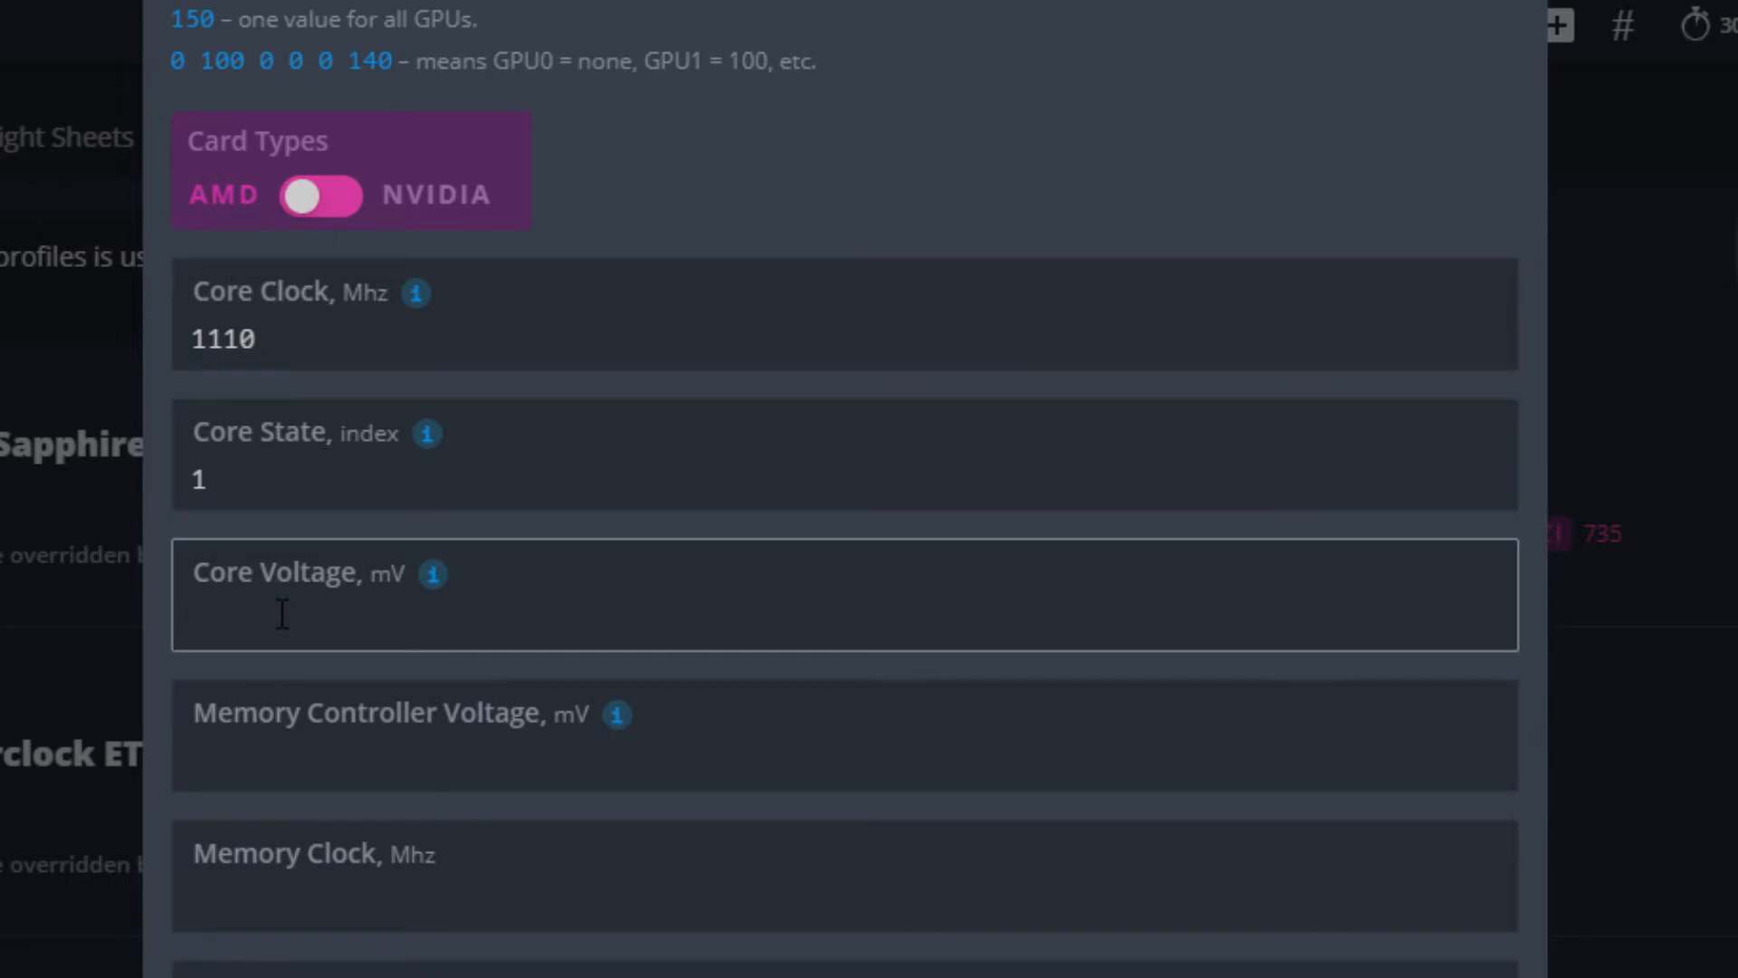
type("888")
key("BackSpace")
key("BackSpace")
type("00")
key("BackSpace")
key("BackSpace")
type("50")
key("BackSpace")
key("BackSpace")
key("BackSpace")
type("780")
key("BackSpace")
key("BackSpace")
key("BackSpace")
type("800")
key("BackSpace")
key("BackSpace")
key("BackSpace")
- Set the core voltage to 850 mV
type("850")
left_click(173, 670)
scroll(171, 665, "down", 1)
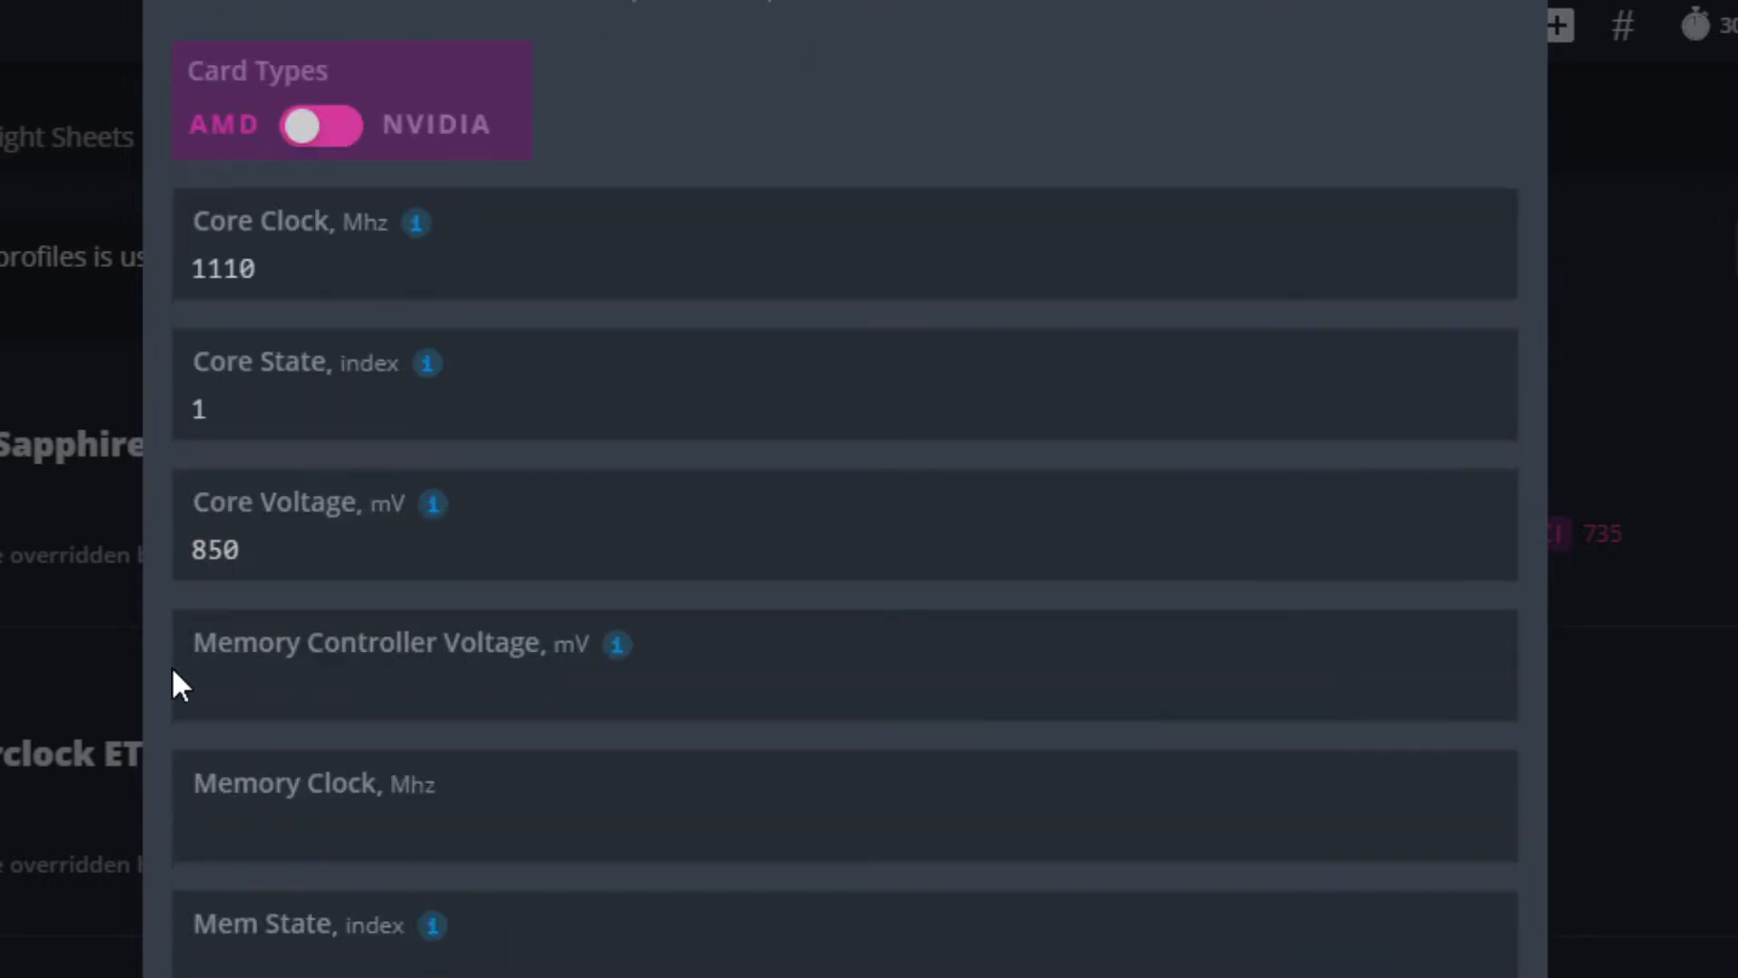
left_click(173, 665)
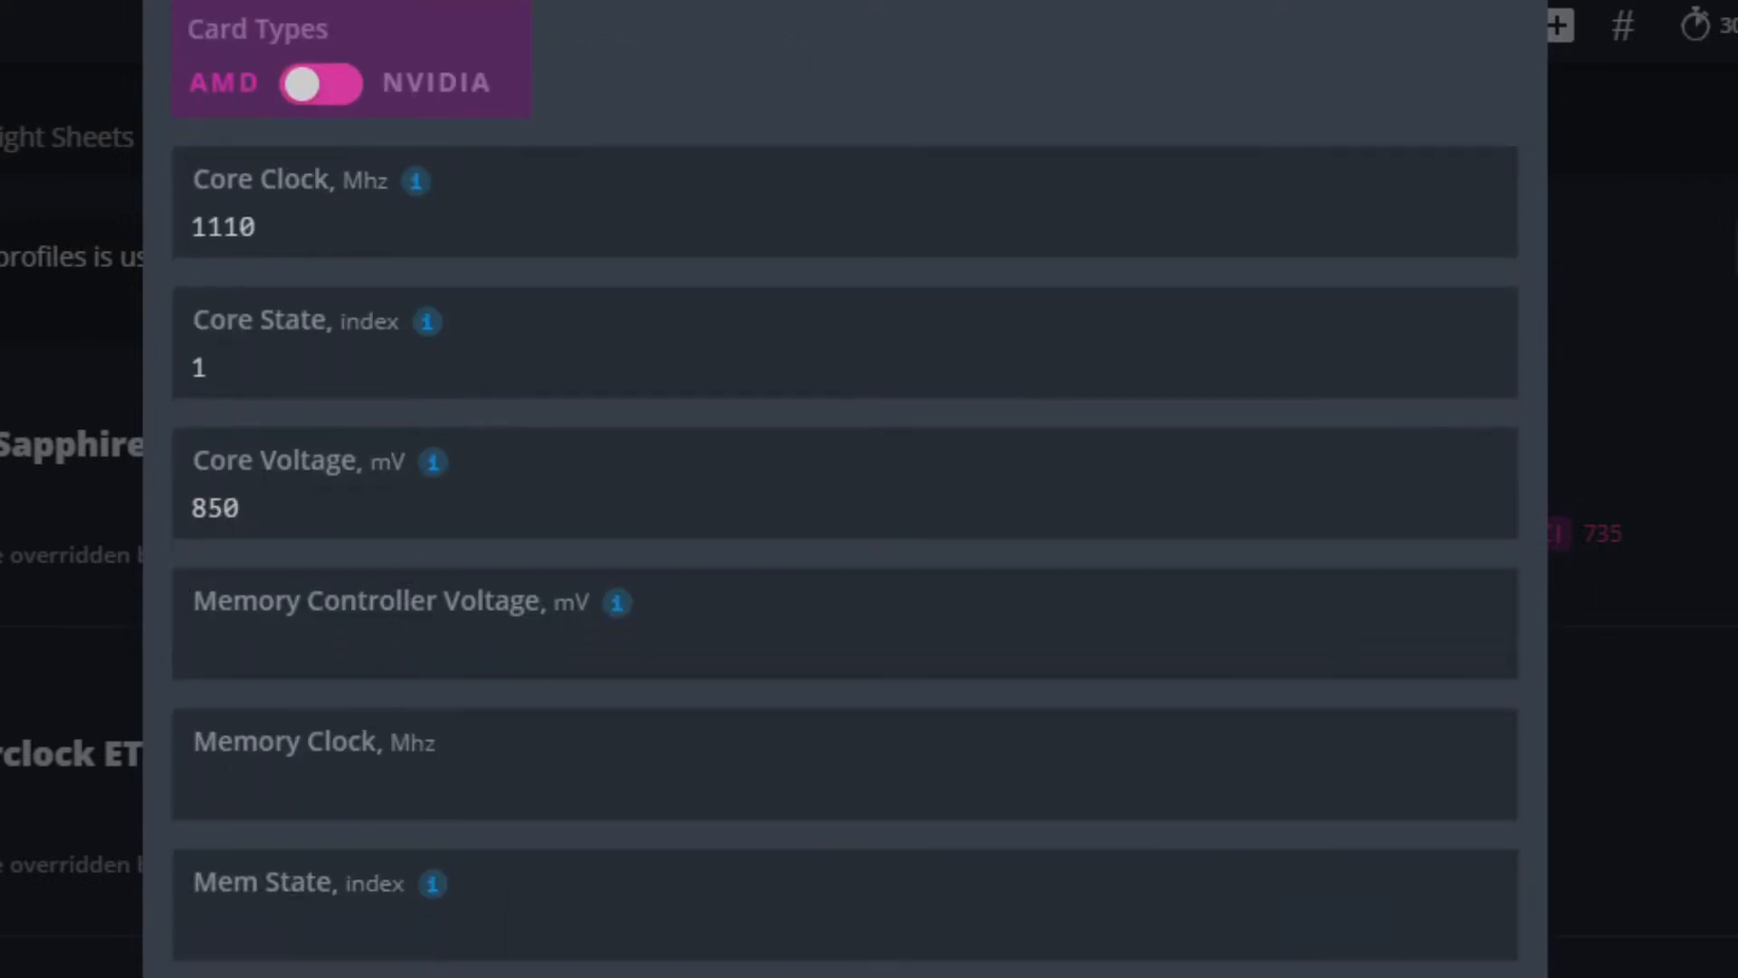
- Set the memory clock to 2000 MHz
mouse_move(615, 613)
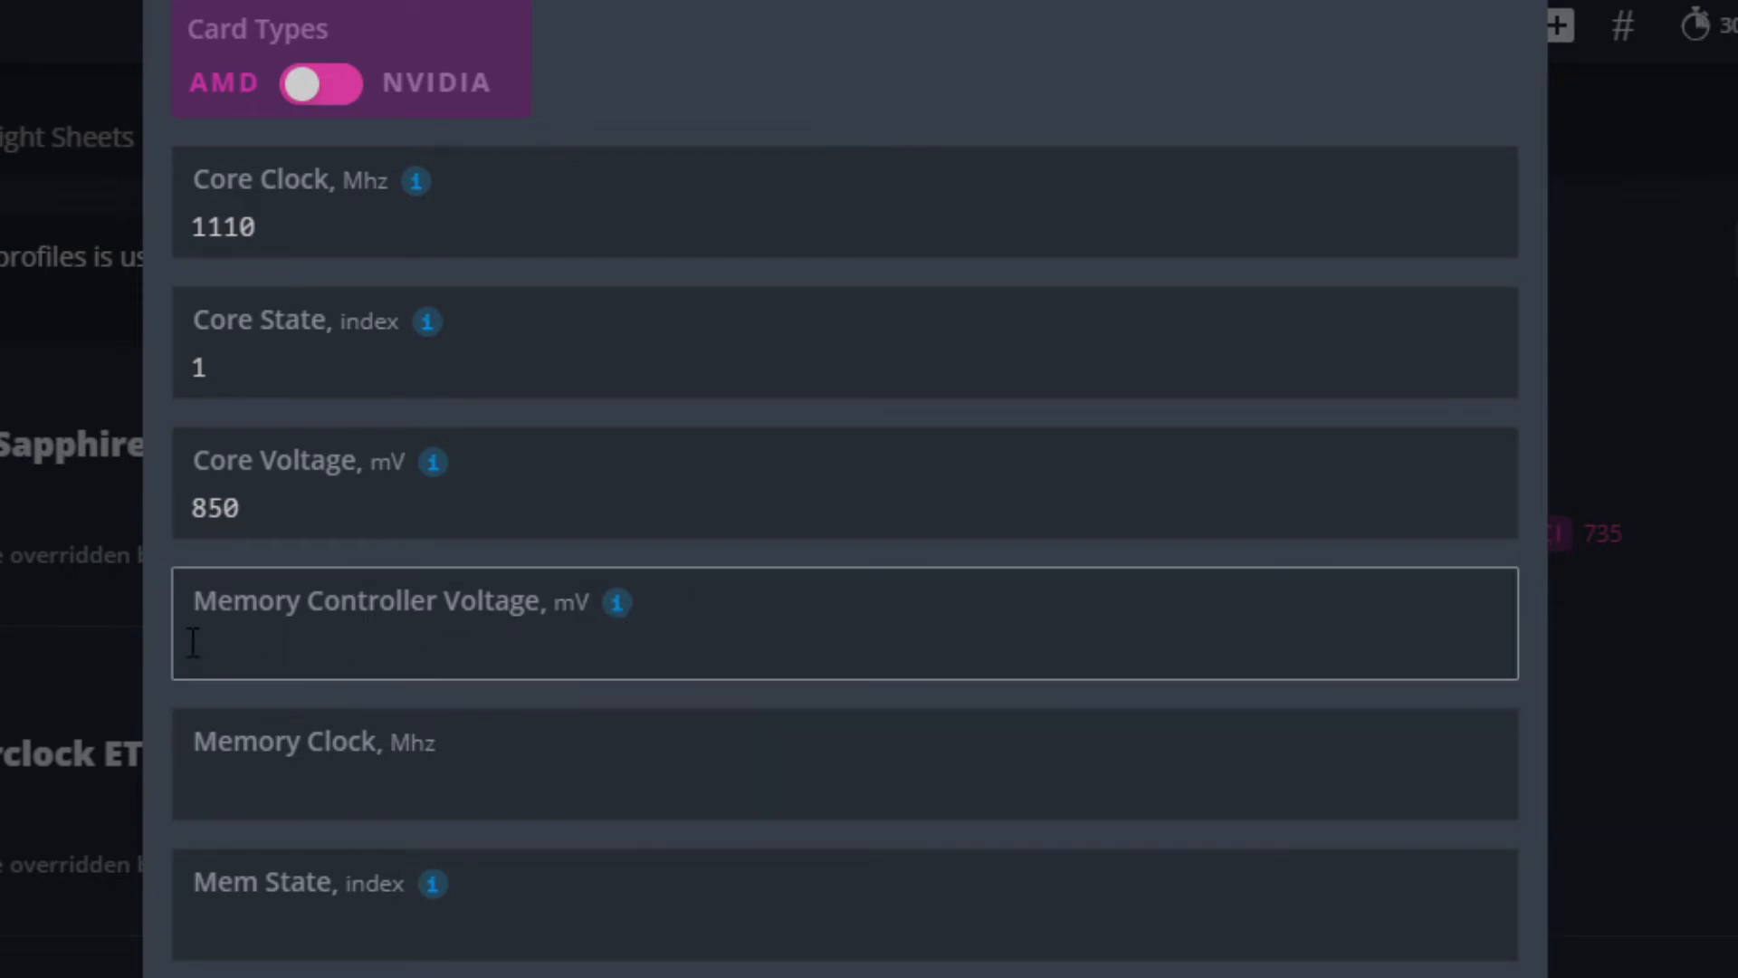
scroll(154, 626, "down", 1)
scroll(154, 627, "down", 1)
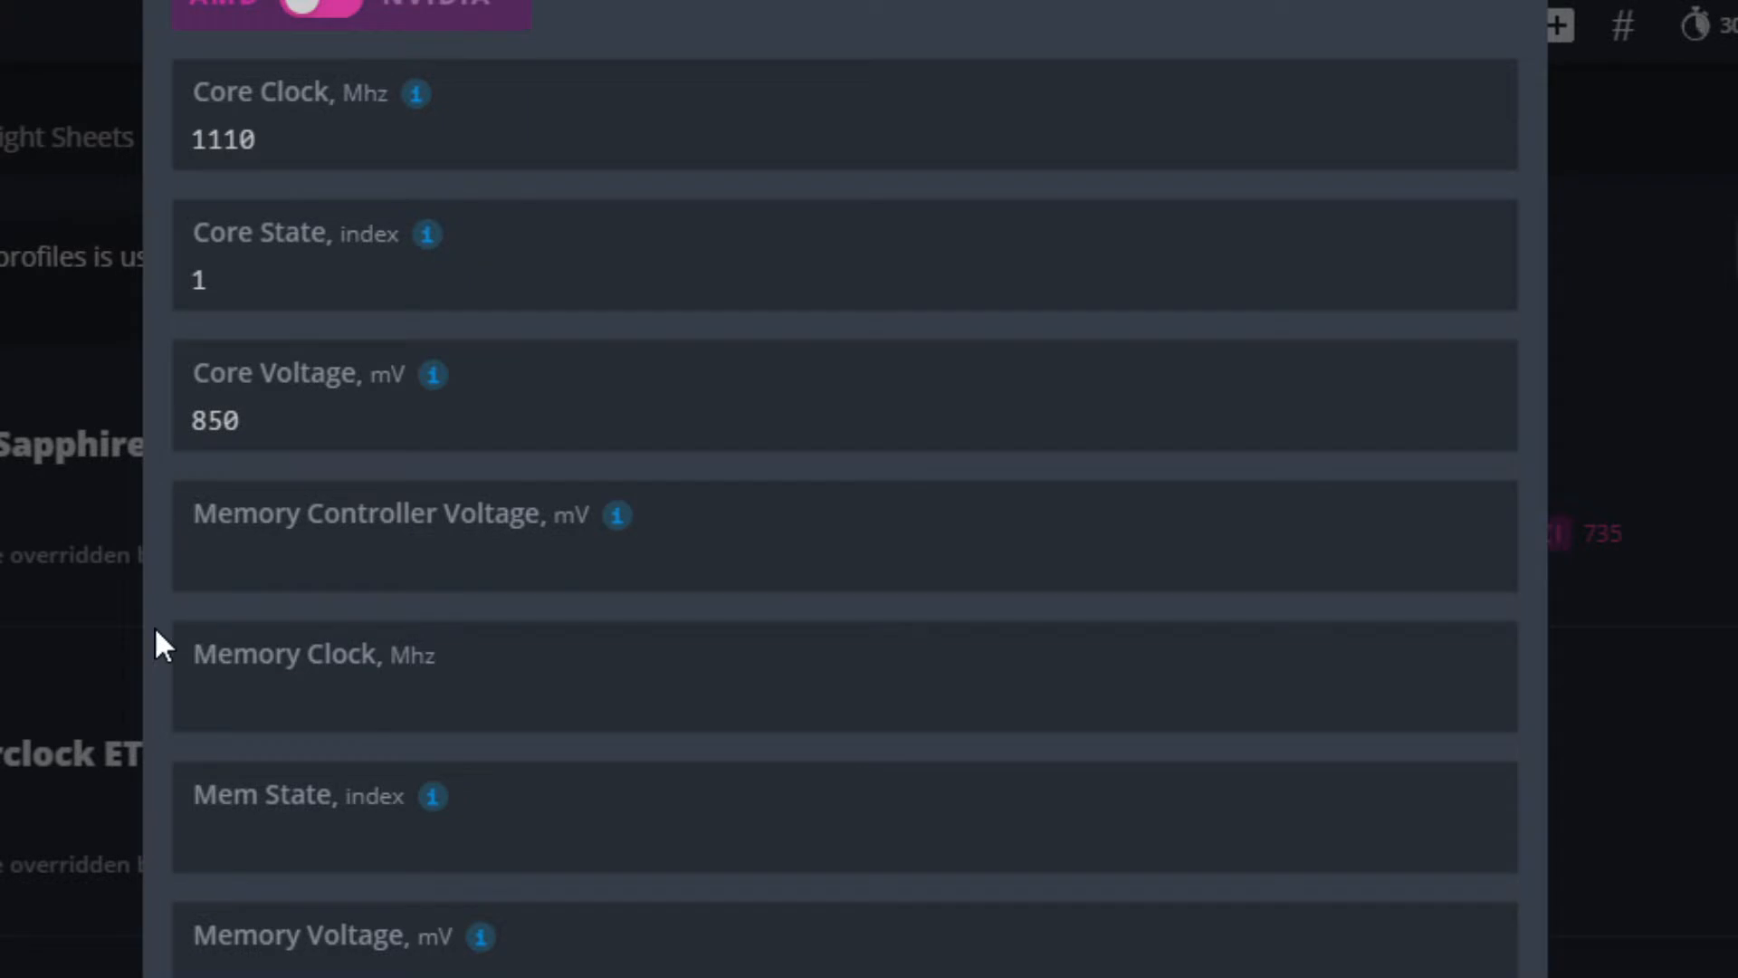
scroll(156, 631, "down", 2)
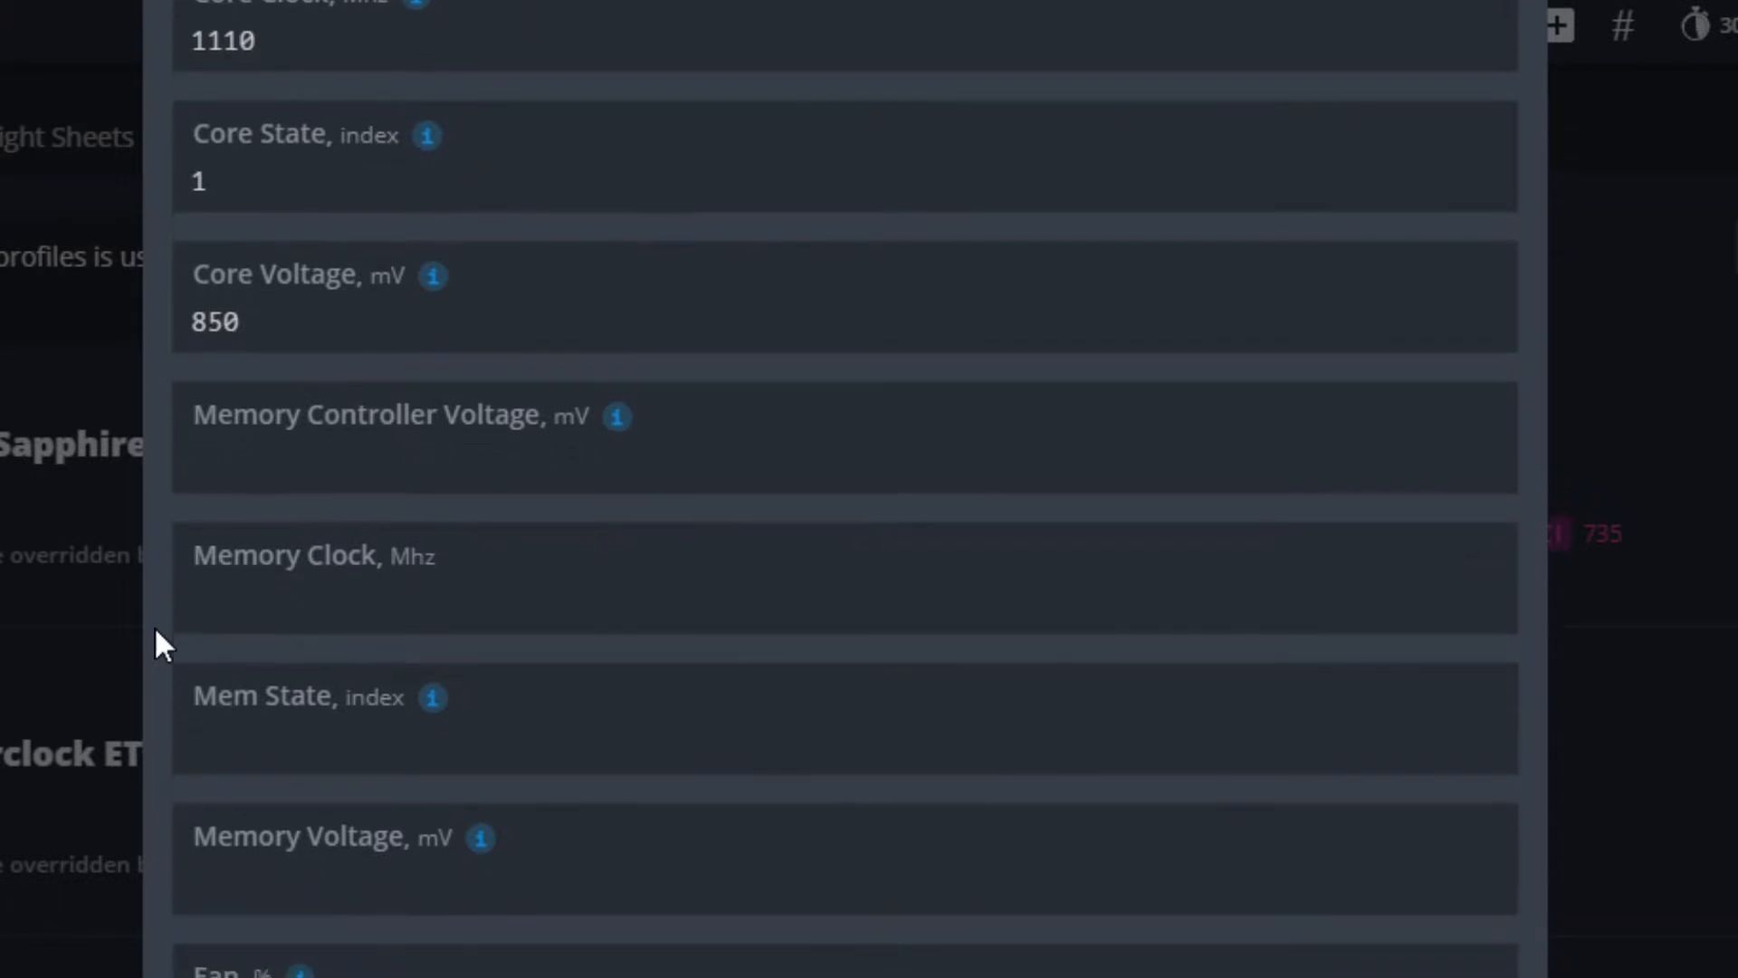
left_click(236, 608)
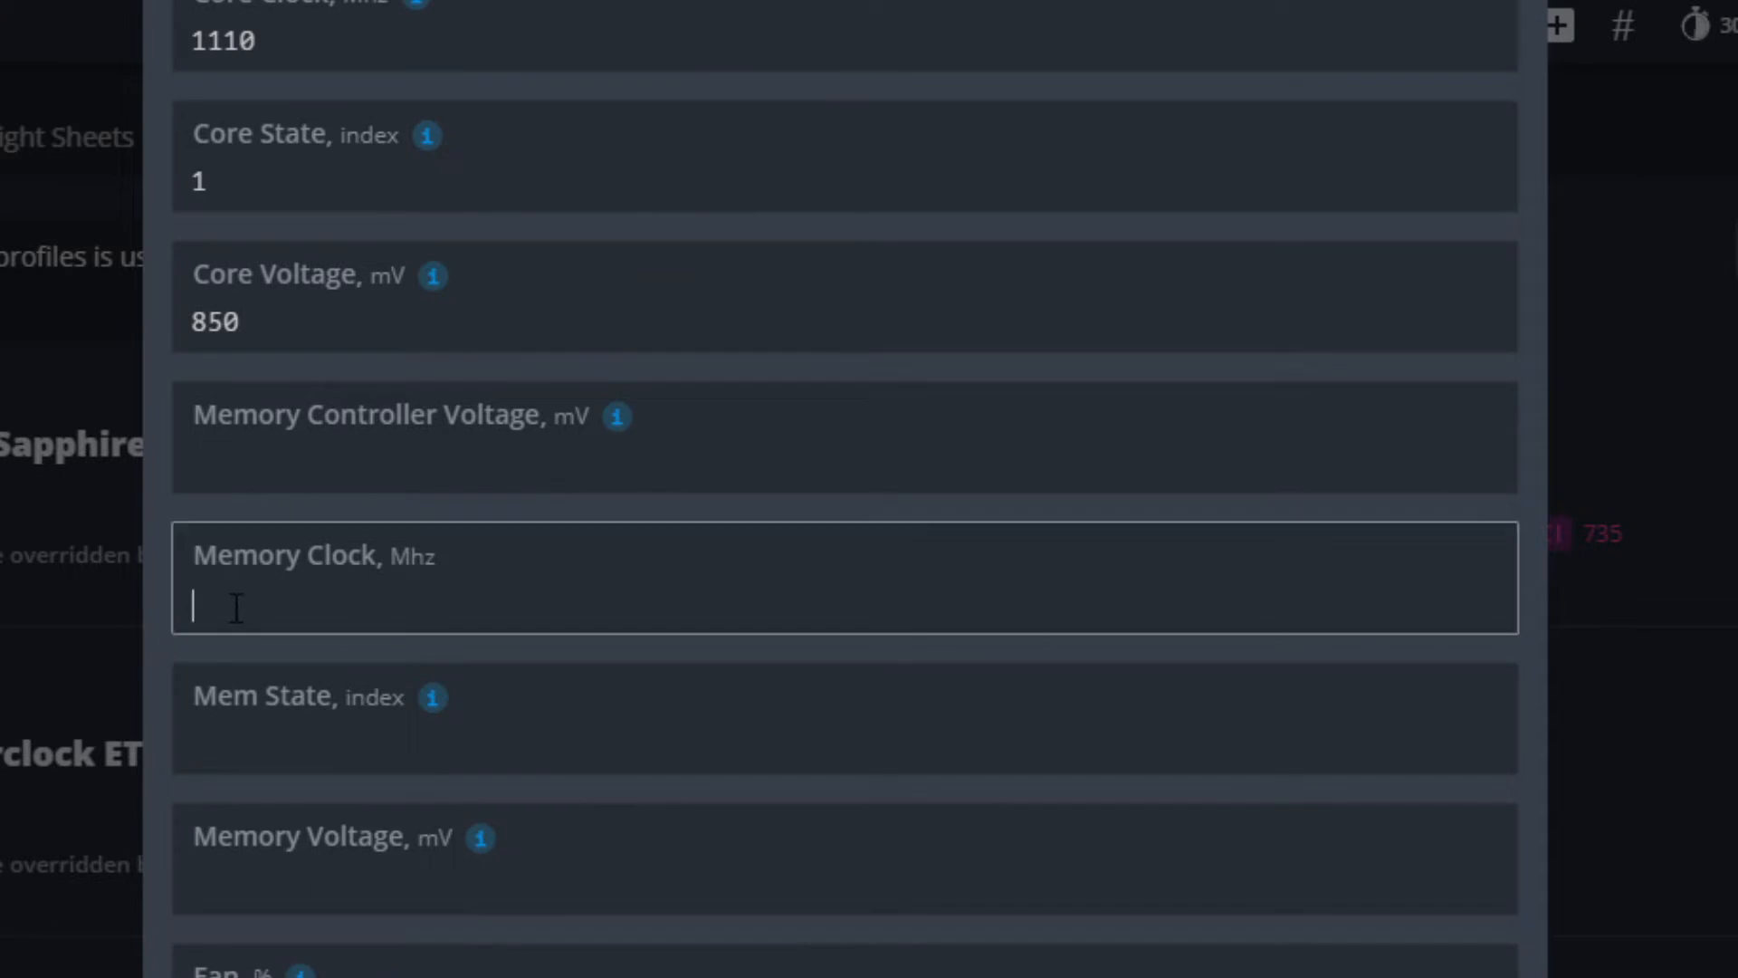
scroll(234, 608, "up", 3)
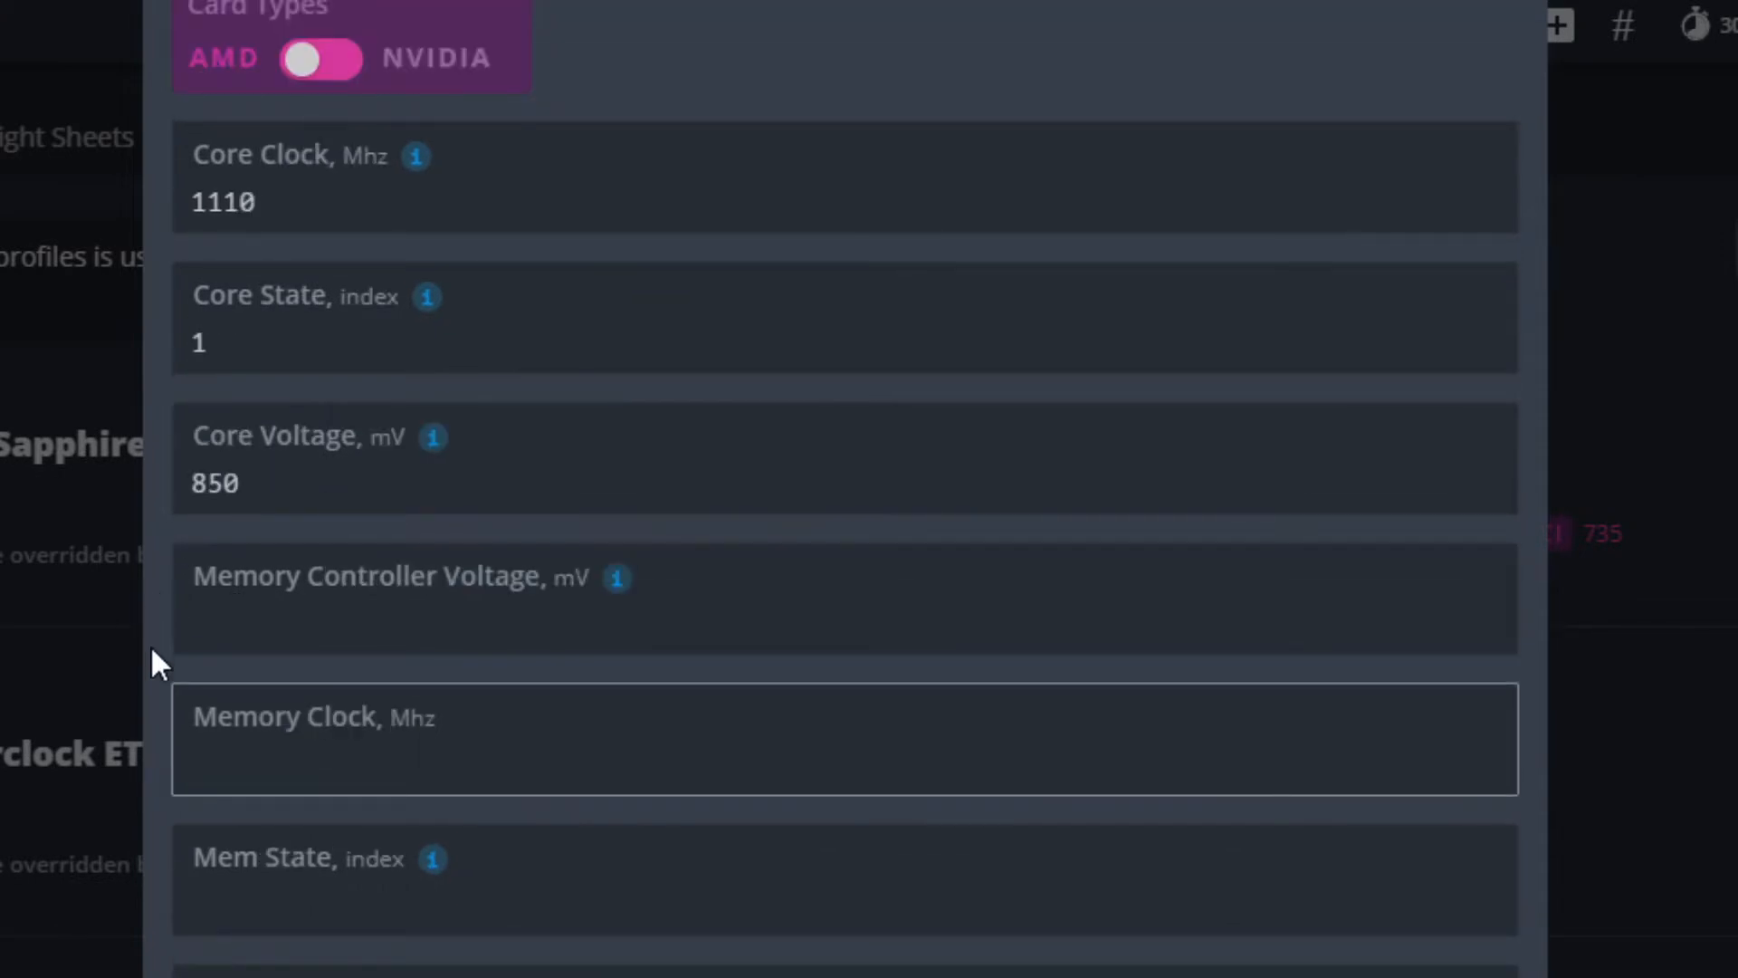
type("2000")
left_click(157, 715)
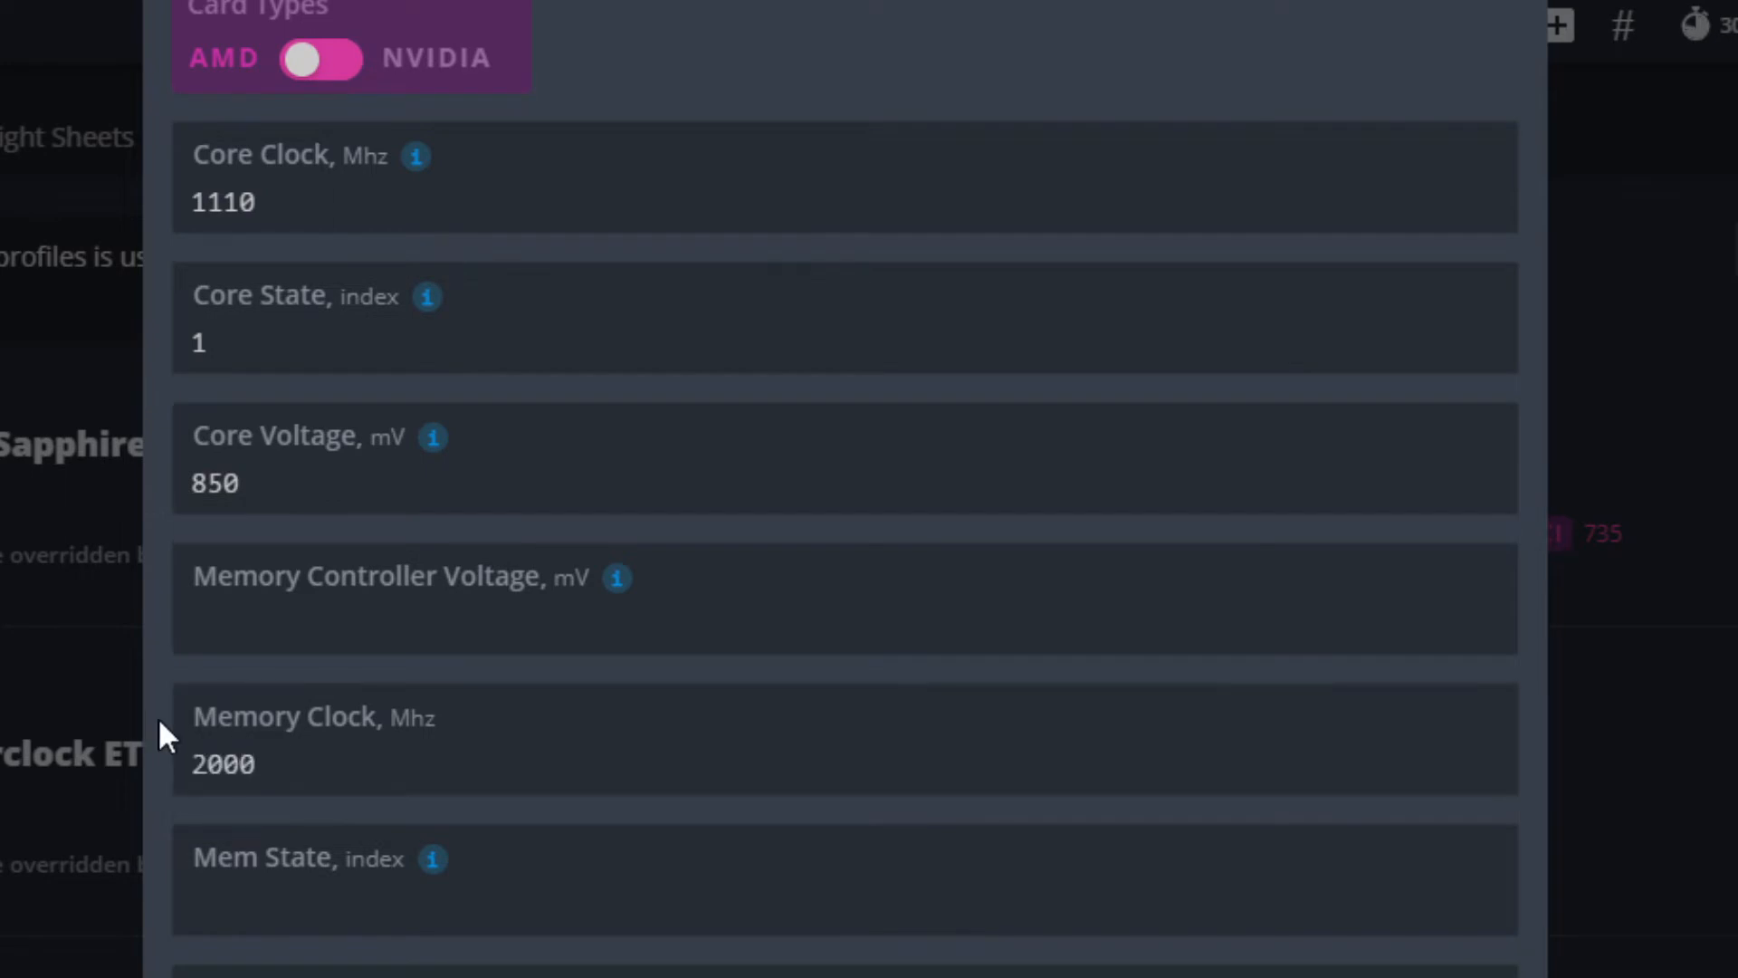
- Check the explanation of the memory state parameter and set its index to 2
scroll(160, 721, "down", 1)
left_click(305, 830)
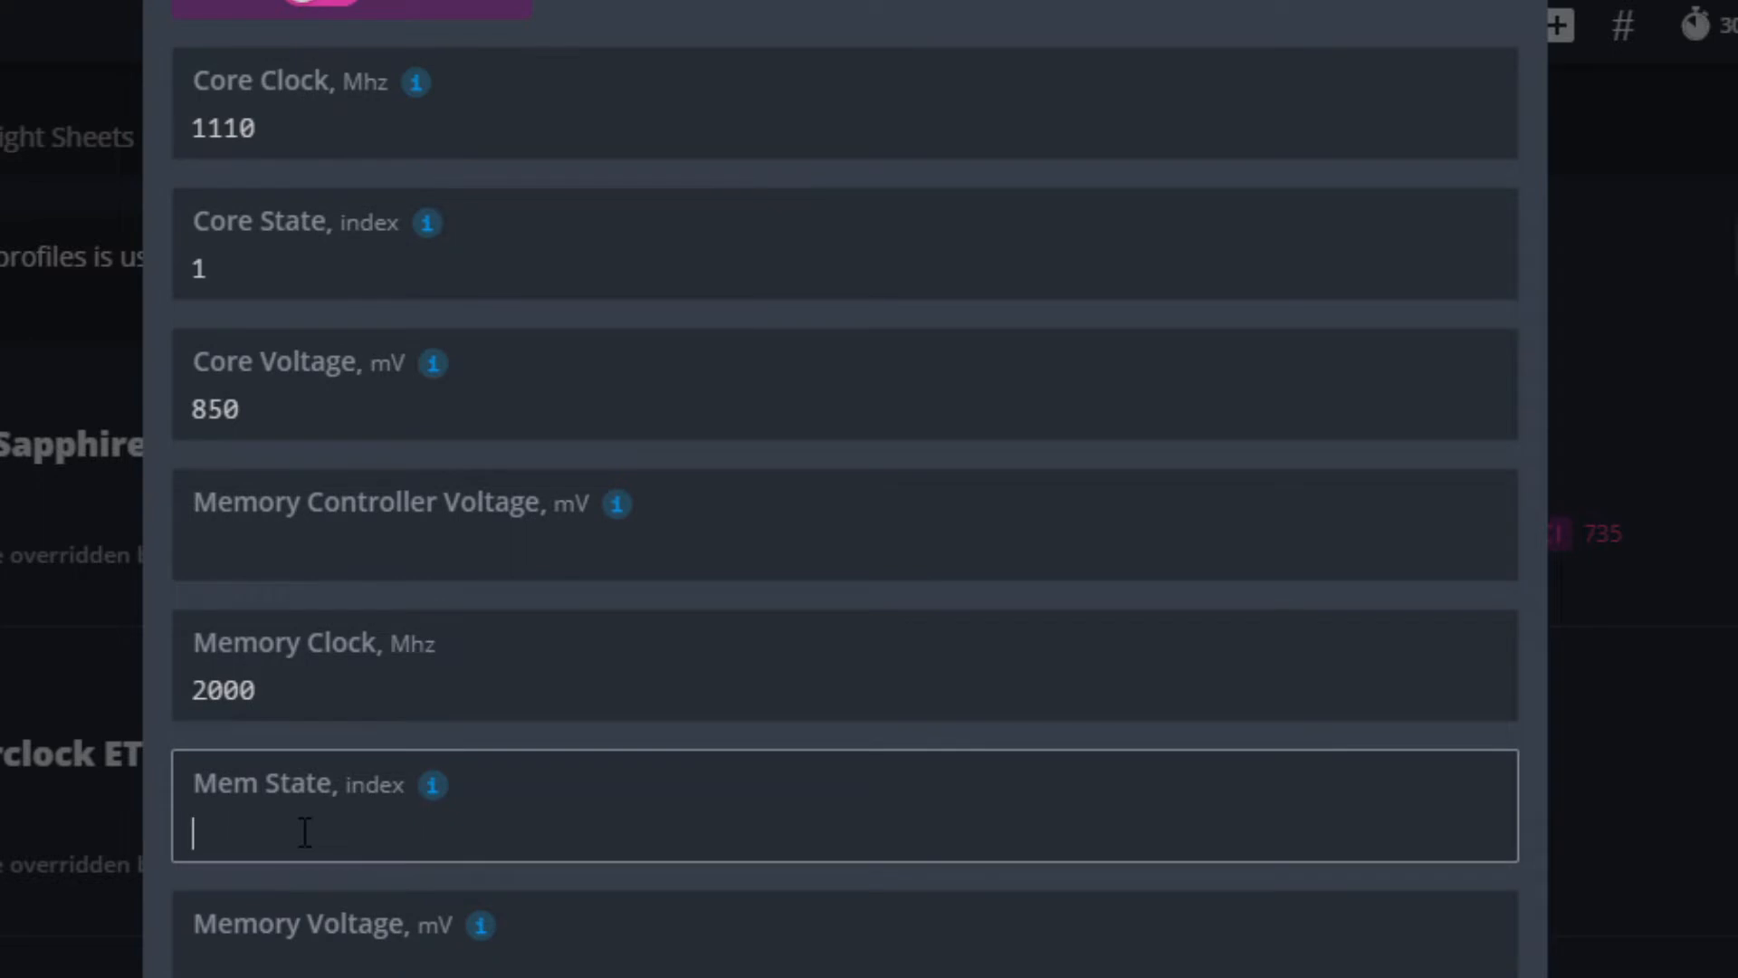
mouse_move(429, 795)
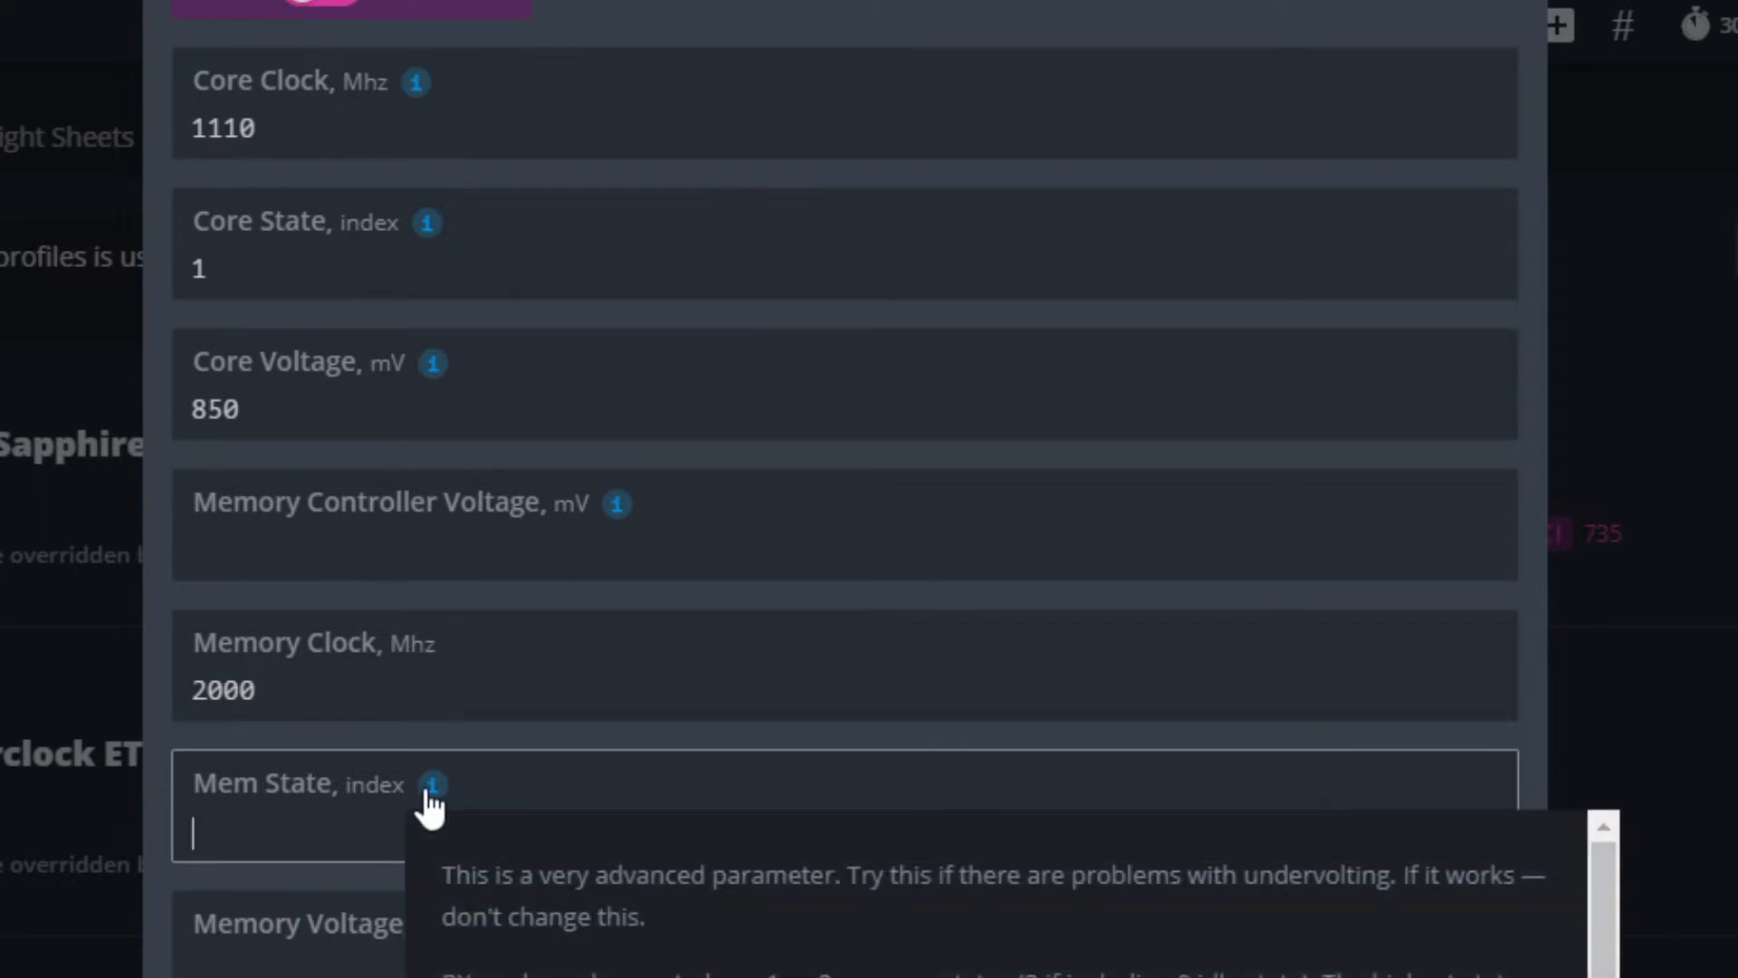
left_click(302, 740)
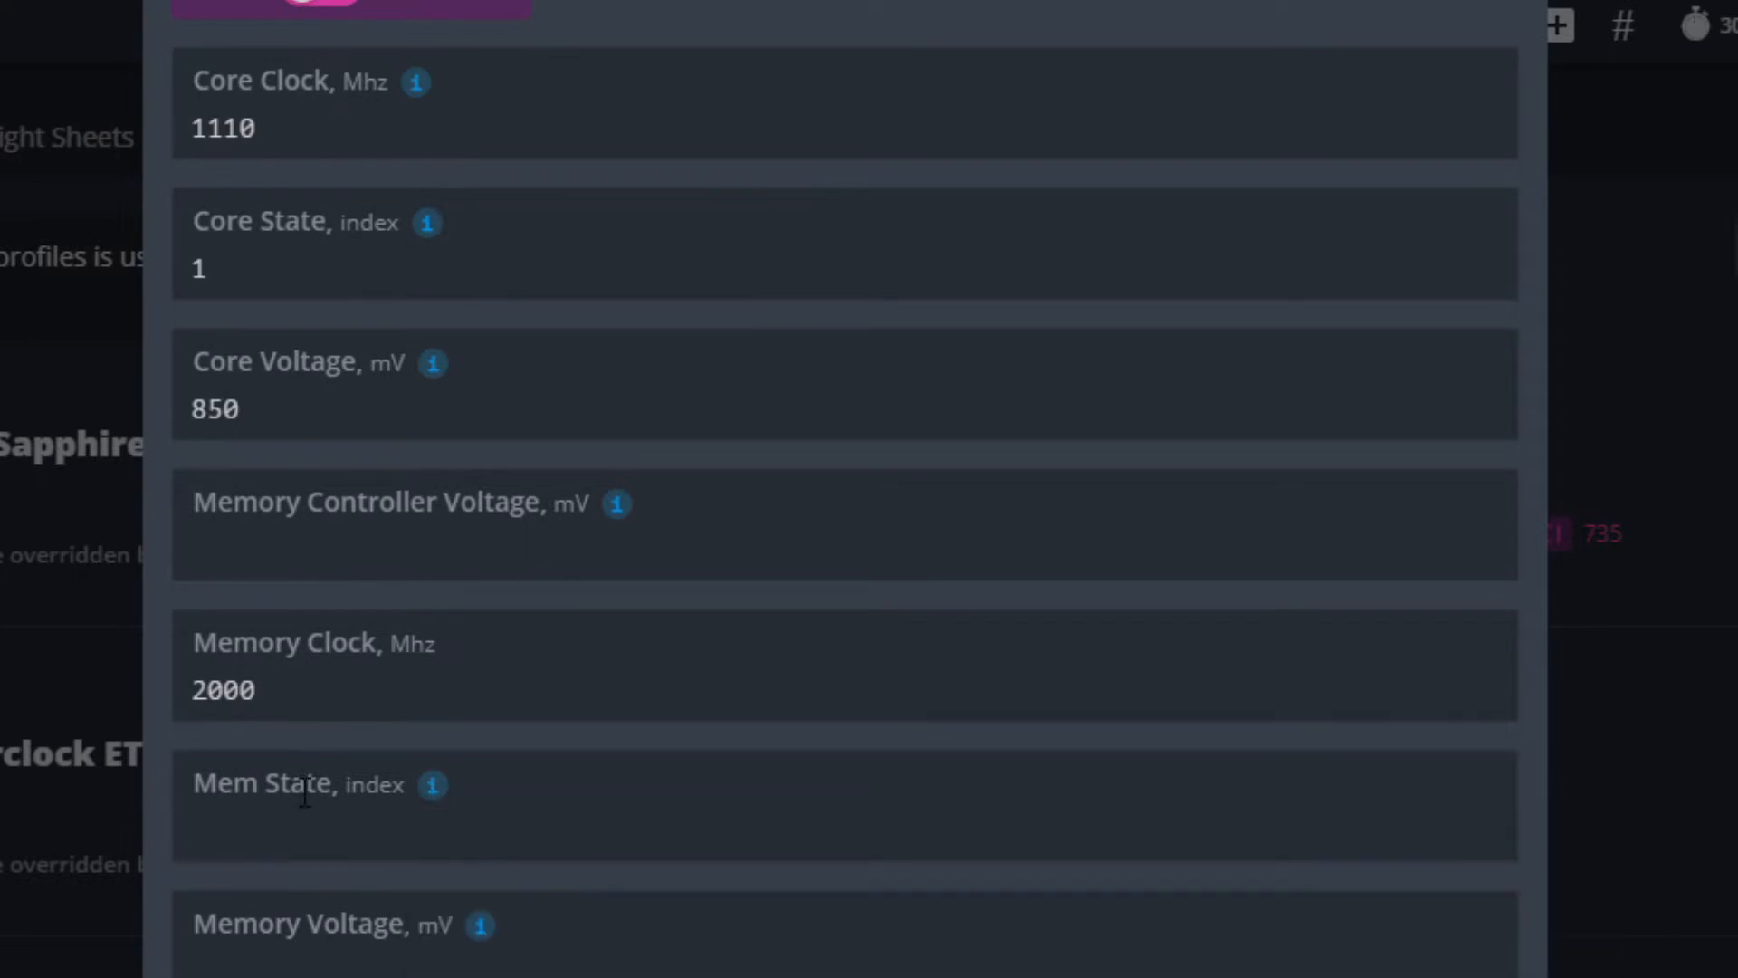
left_click(297, 819)
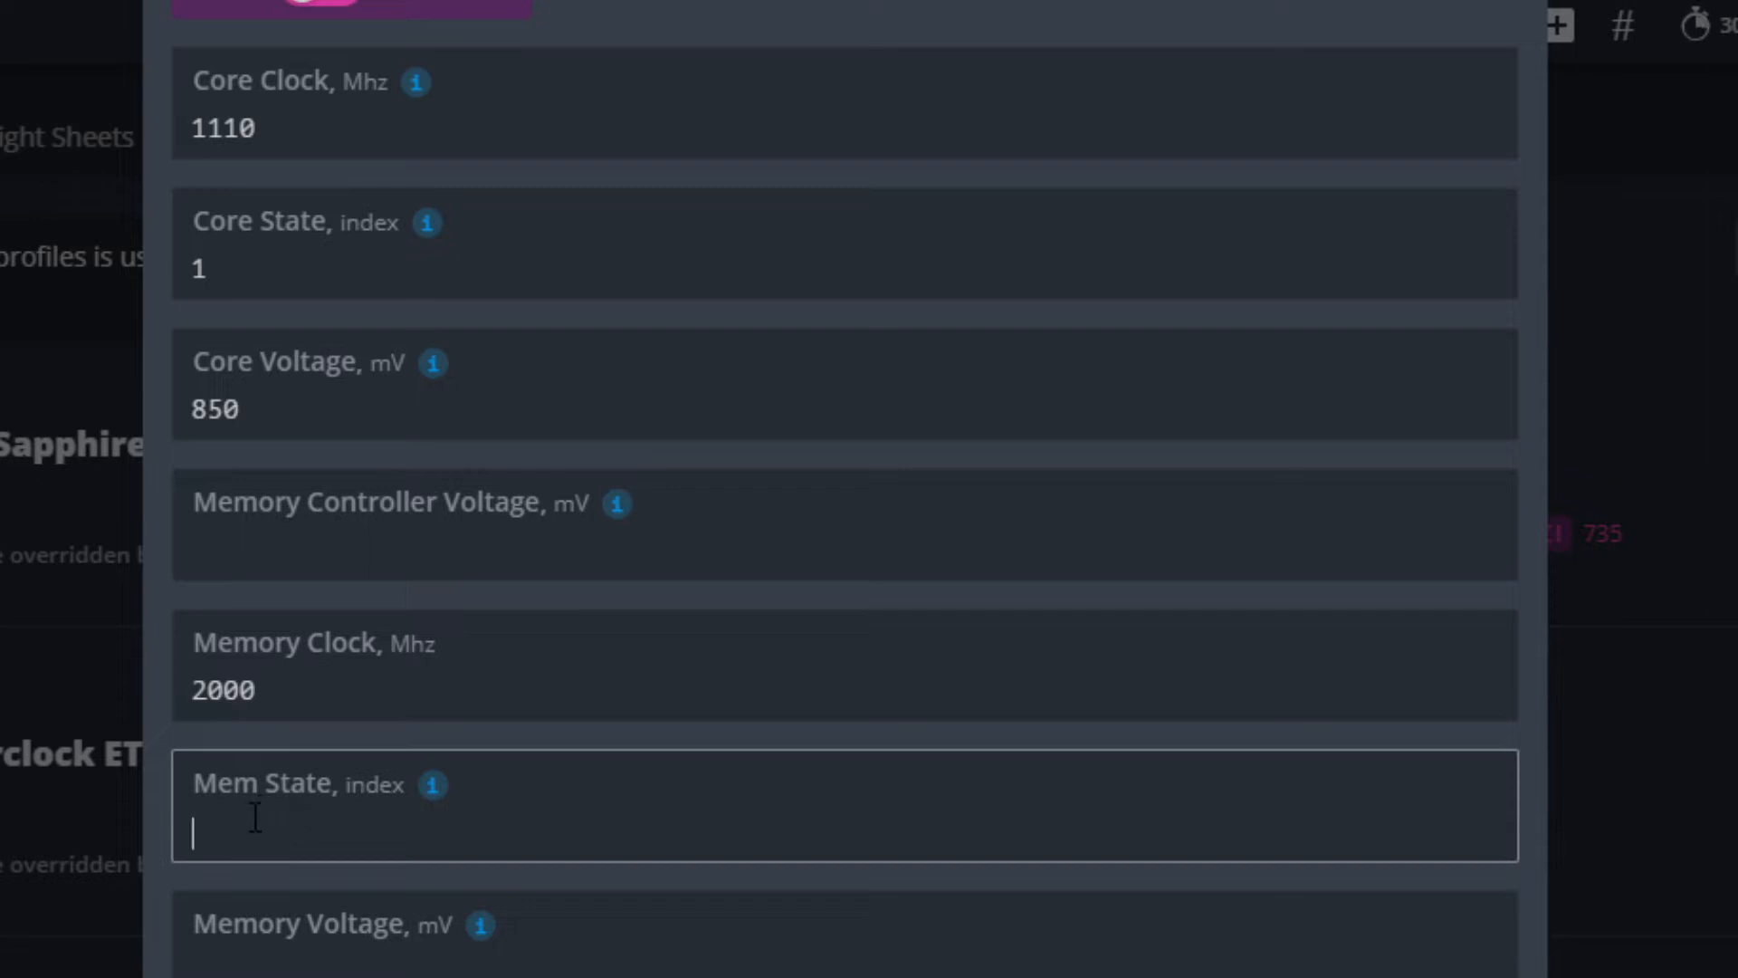
type("2")
left_click(156, 785)
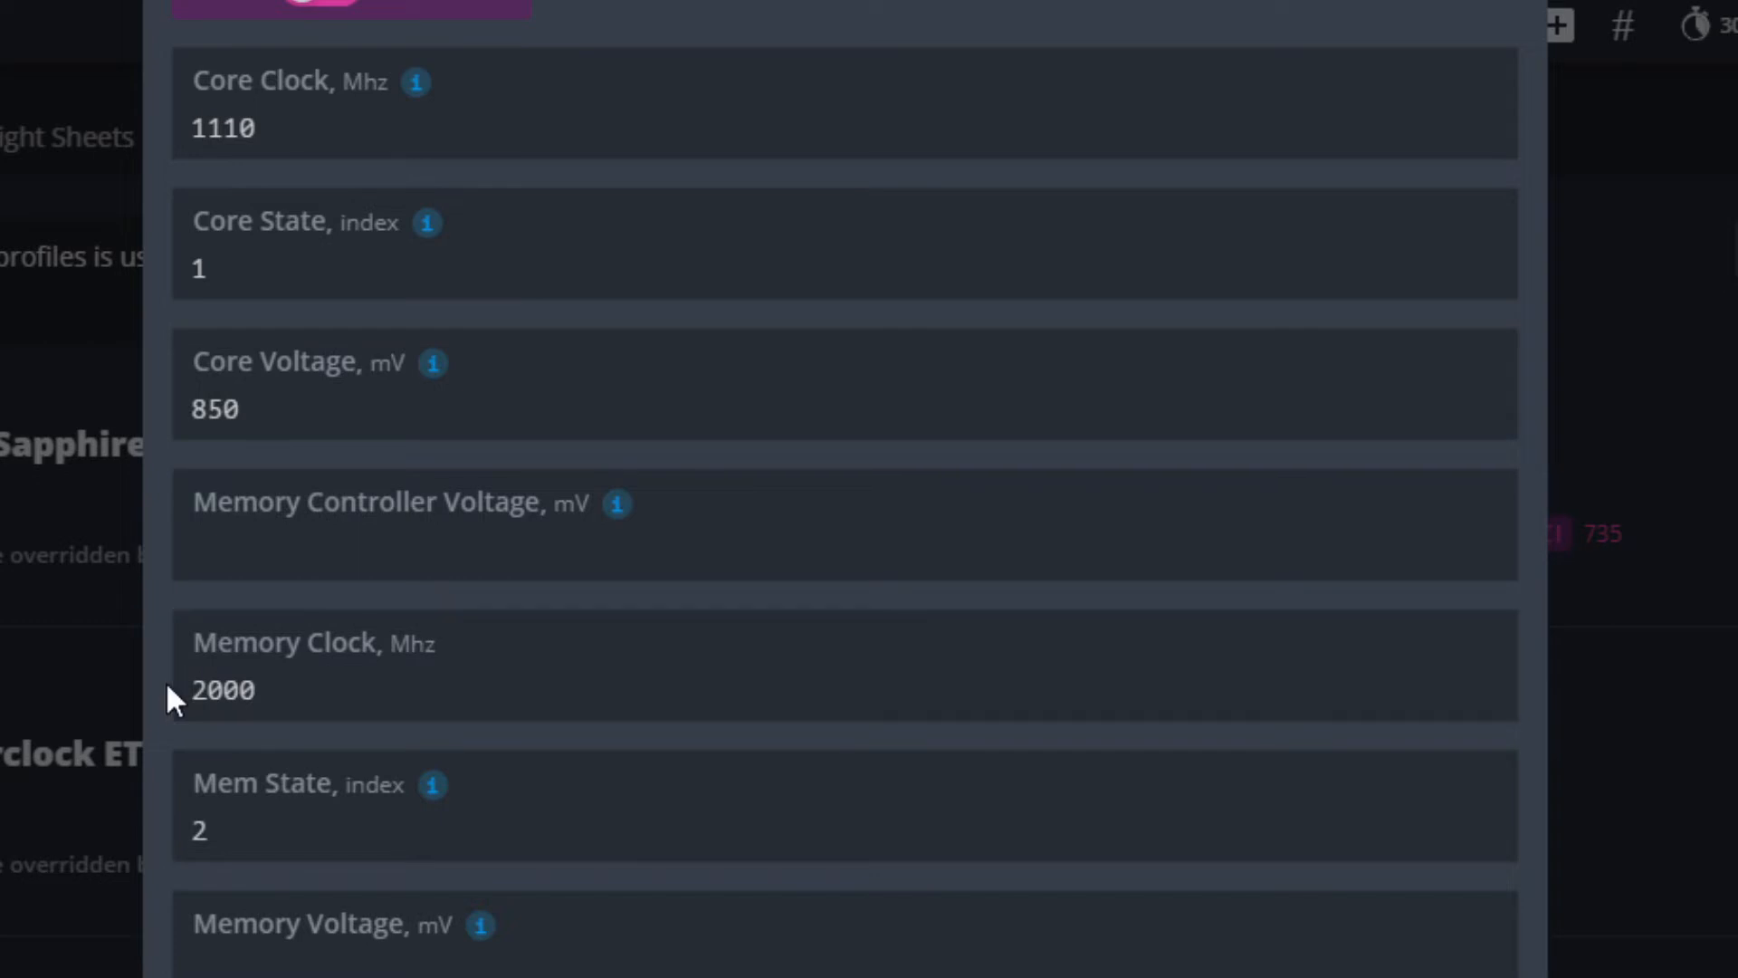
- Set the fan speed to 60 %
scroll(165, 681, "down", 3)
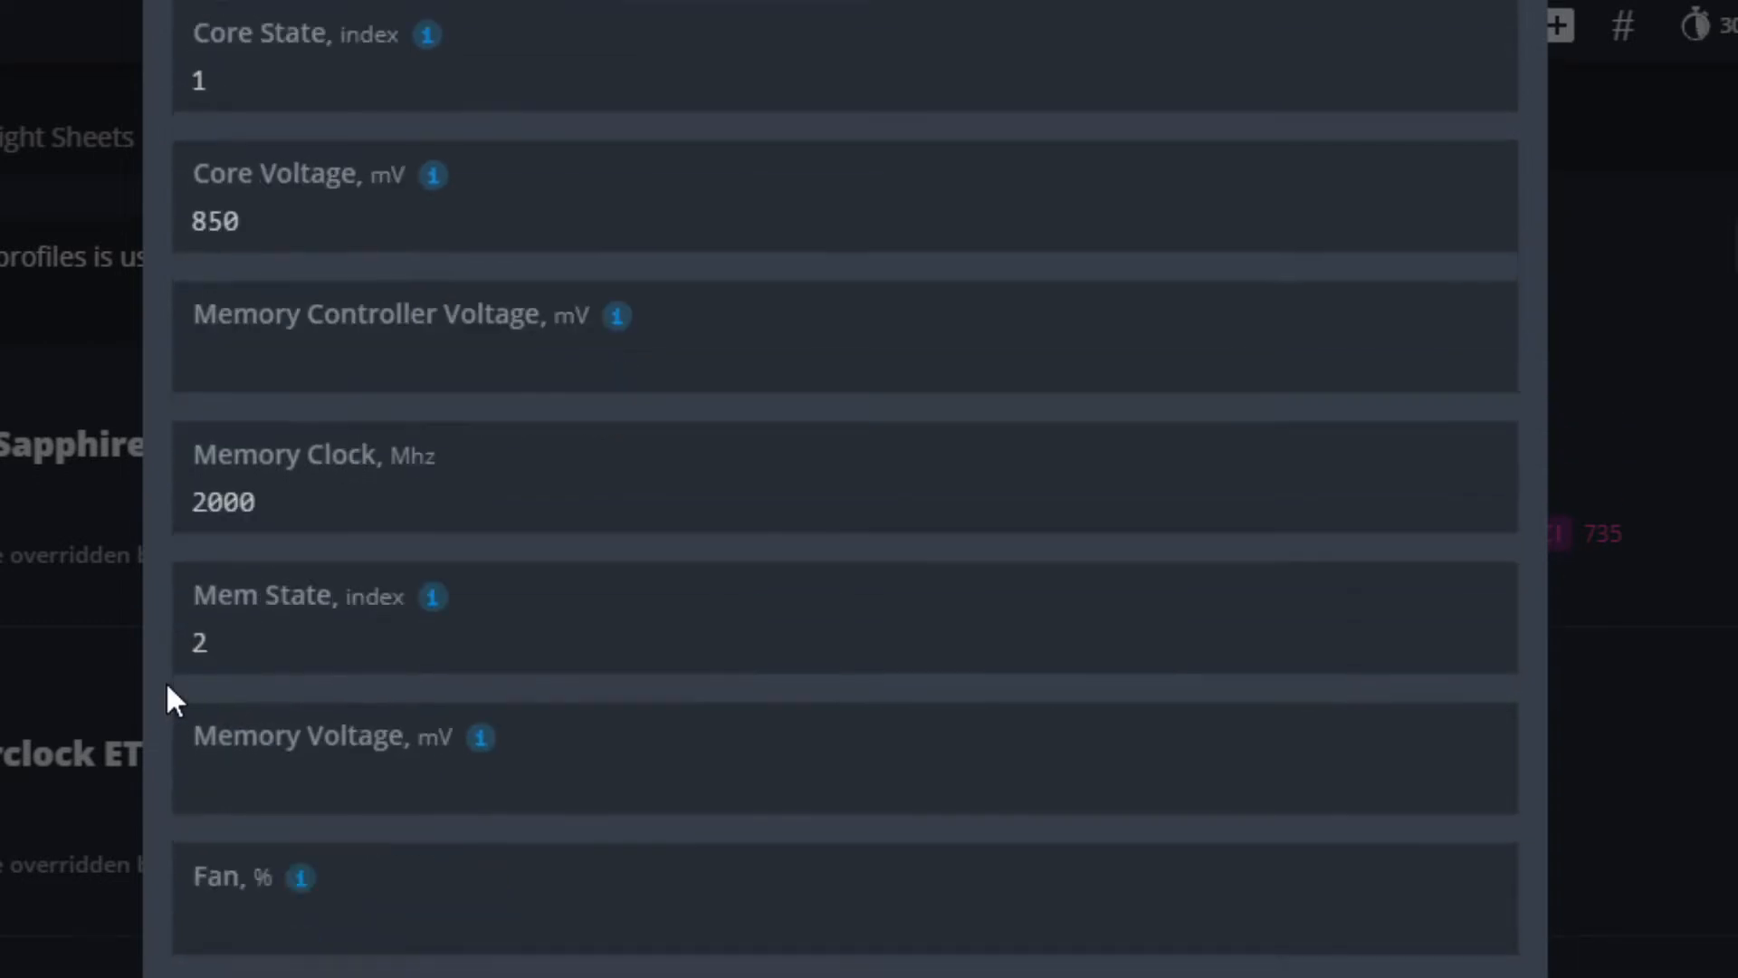
left_click(276, 801)
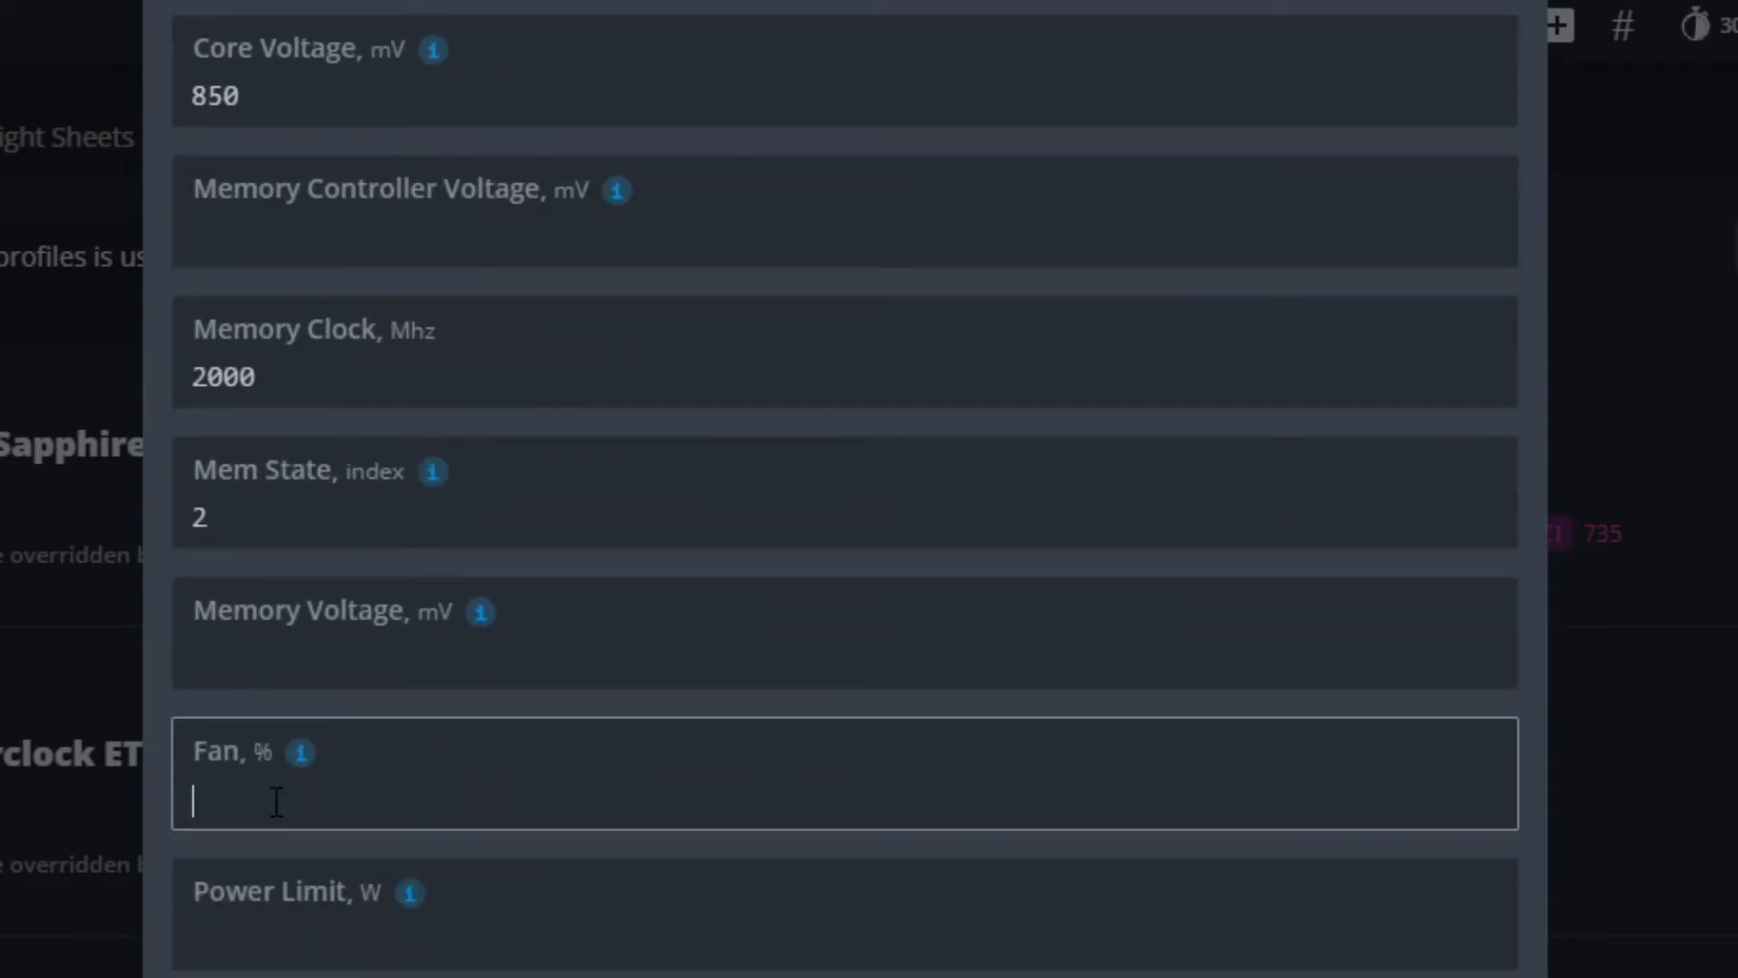
type("50")
key("BackSpace")
key("BackSpace")
type("60")
left_click(156, 784)
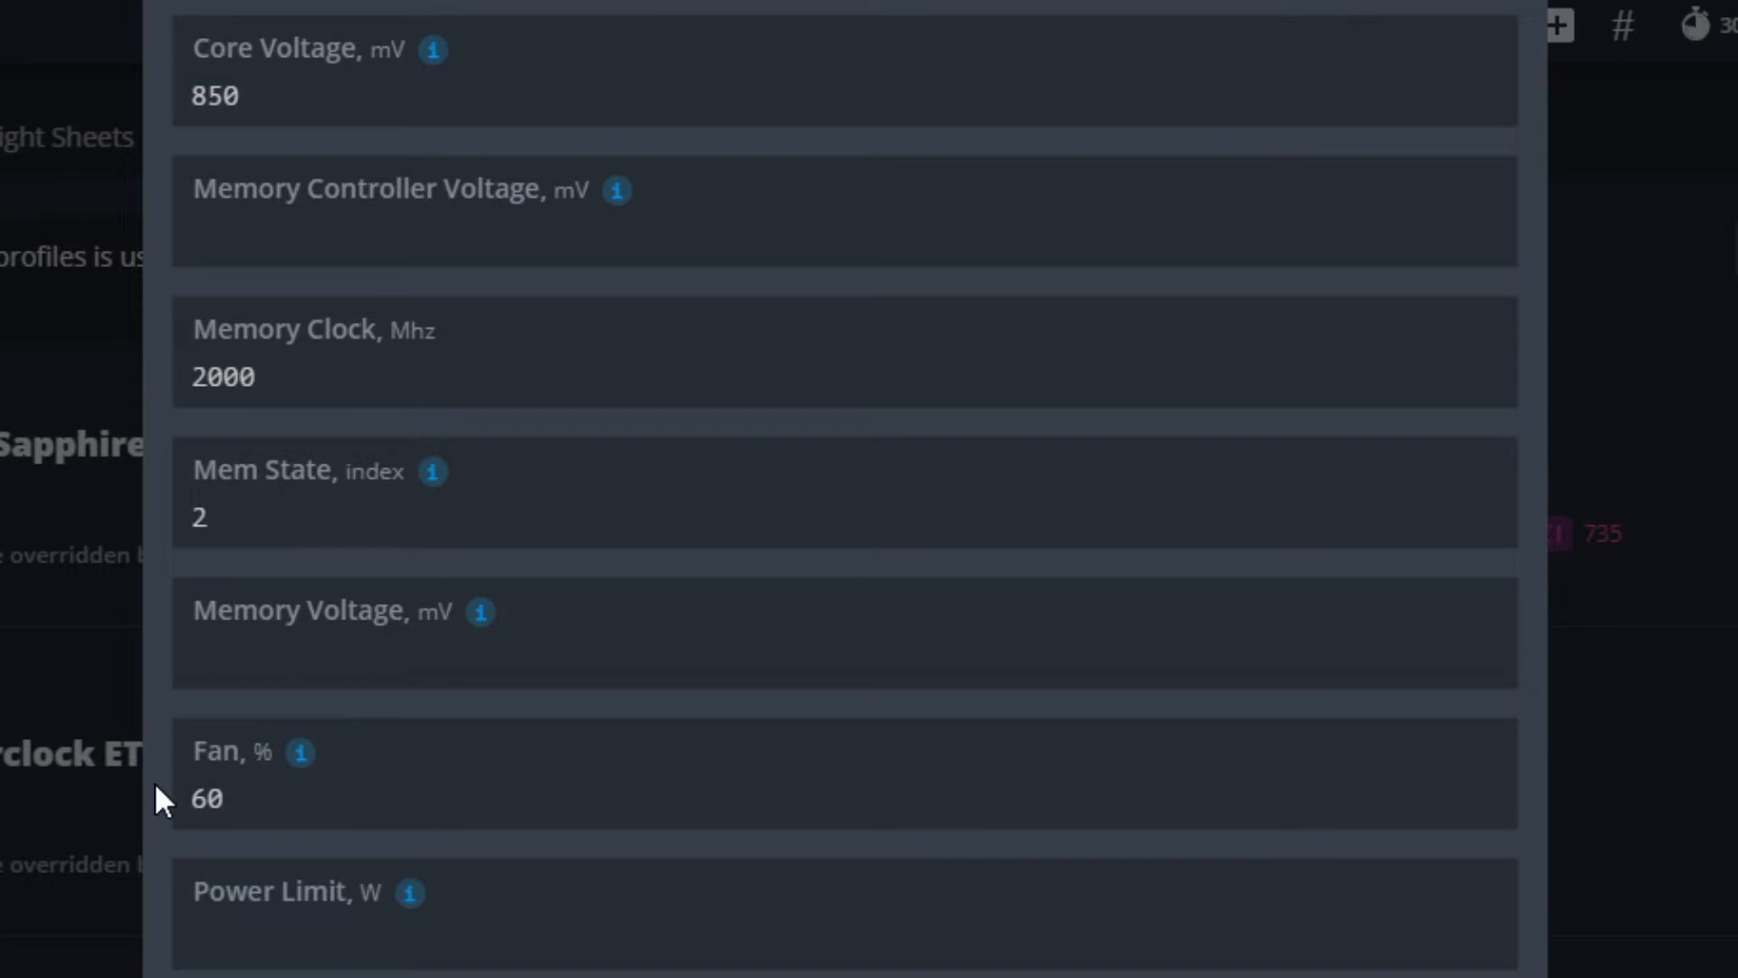
- Fill the tweak's advanced config with the Polaris (Samsung, Elpida memory) preset amdmemtweak --REF 20
scroll(154, 781, "down", 2)
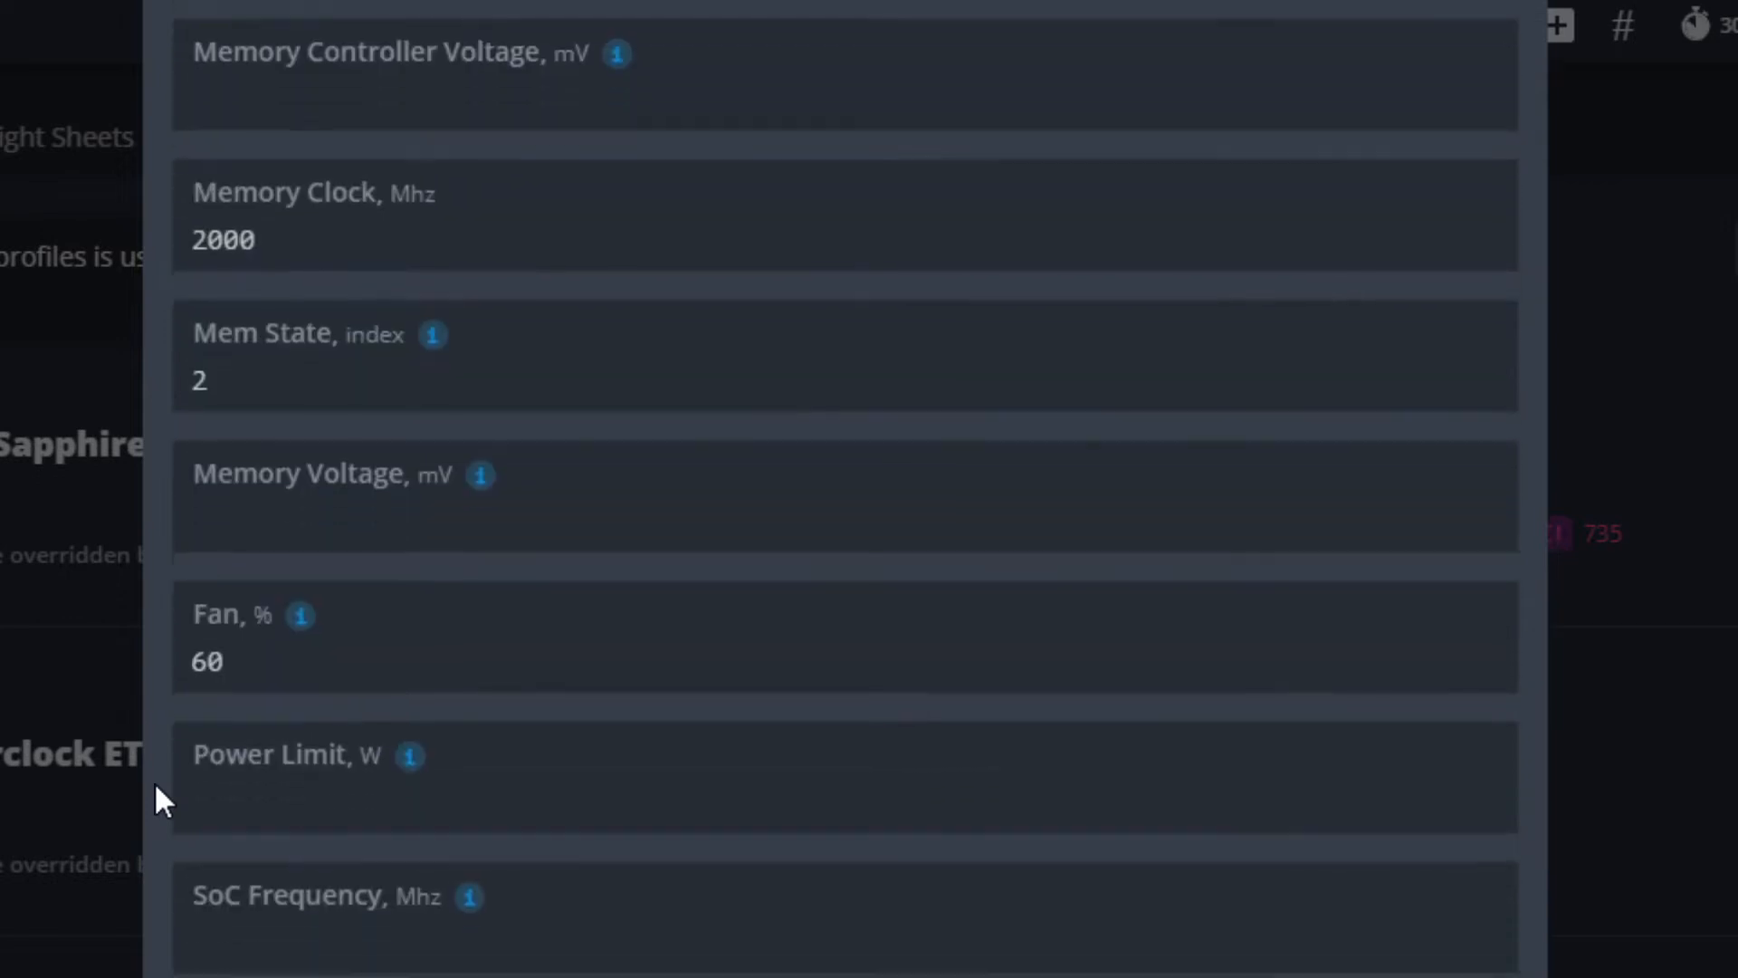
scroll(154, 780, "down", 2)
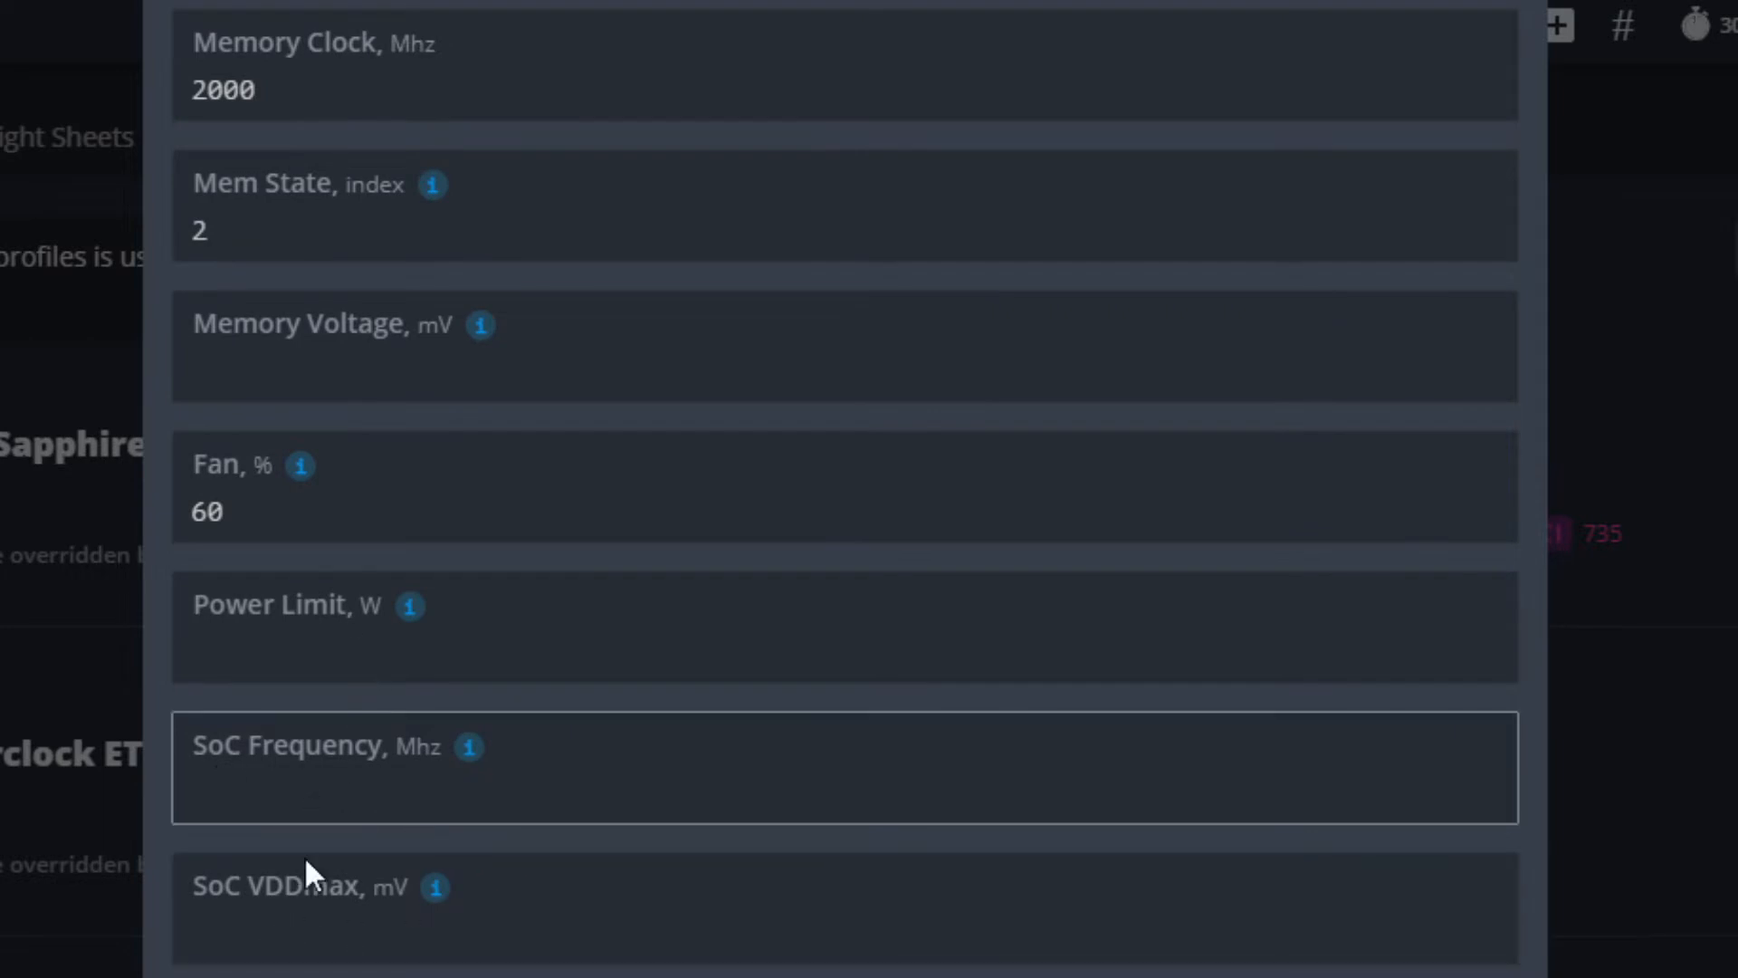
scroll(154, 822, "down", 3)
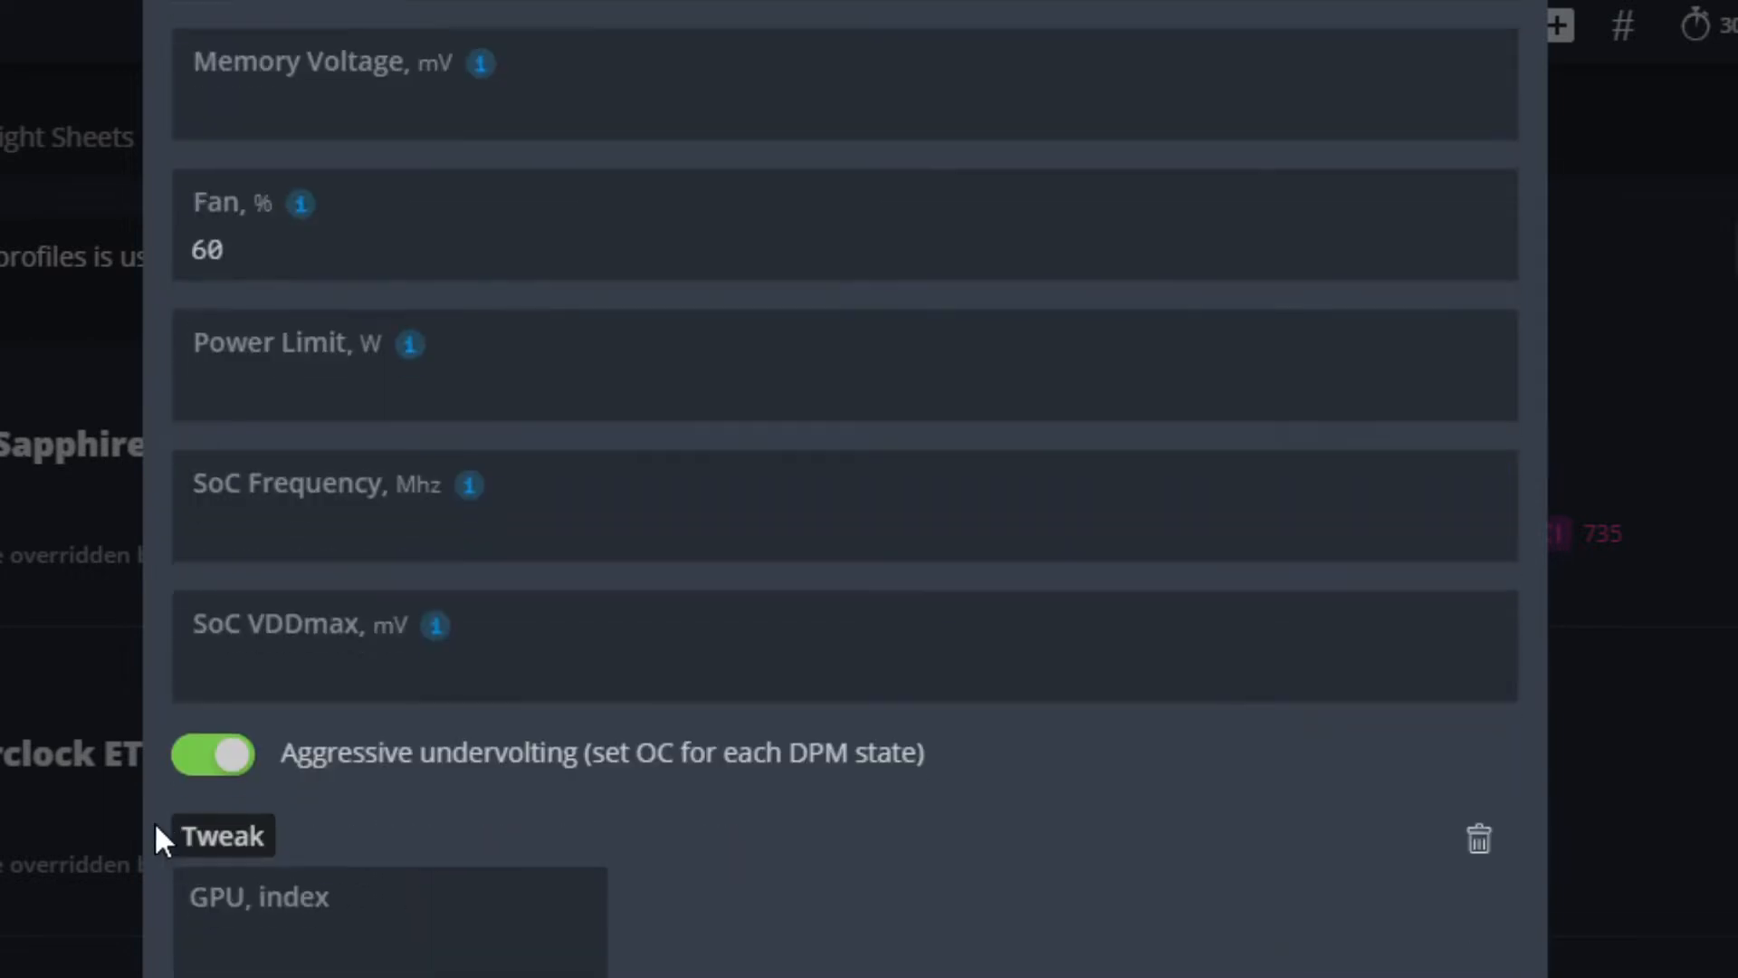
left_click(322, 795)
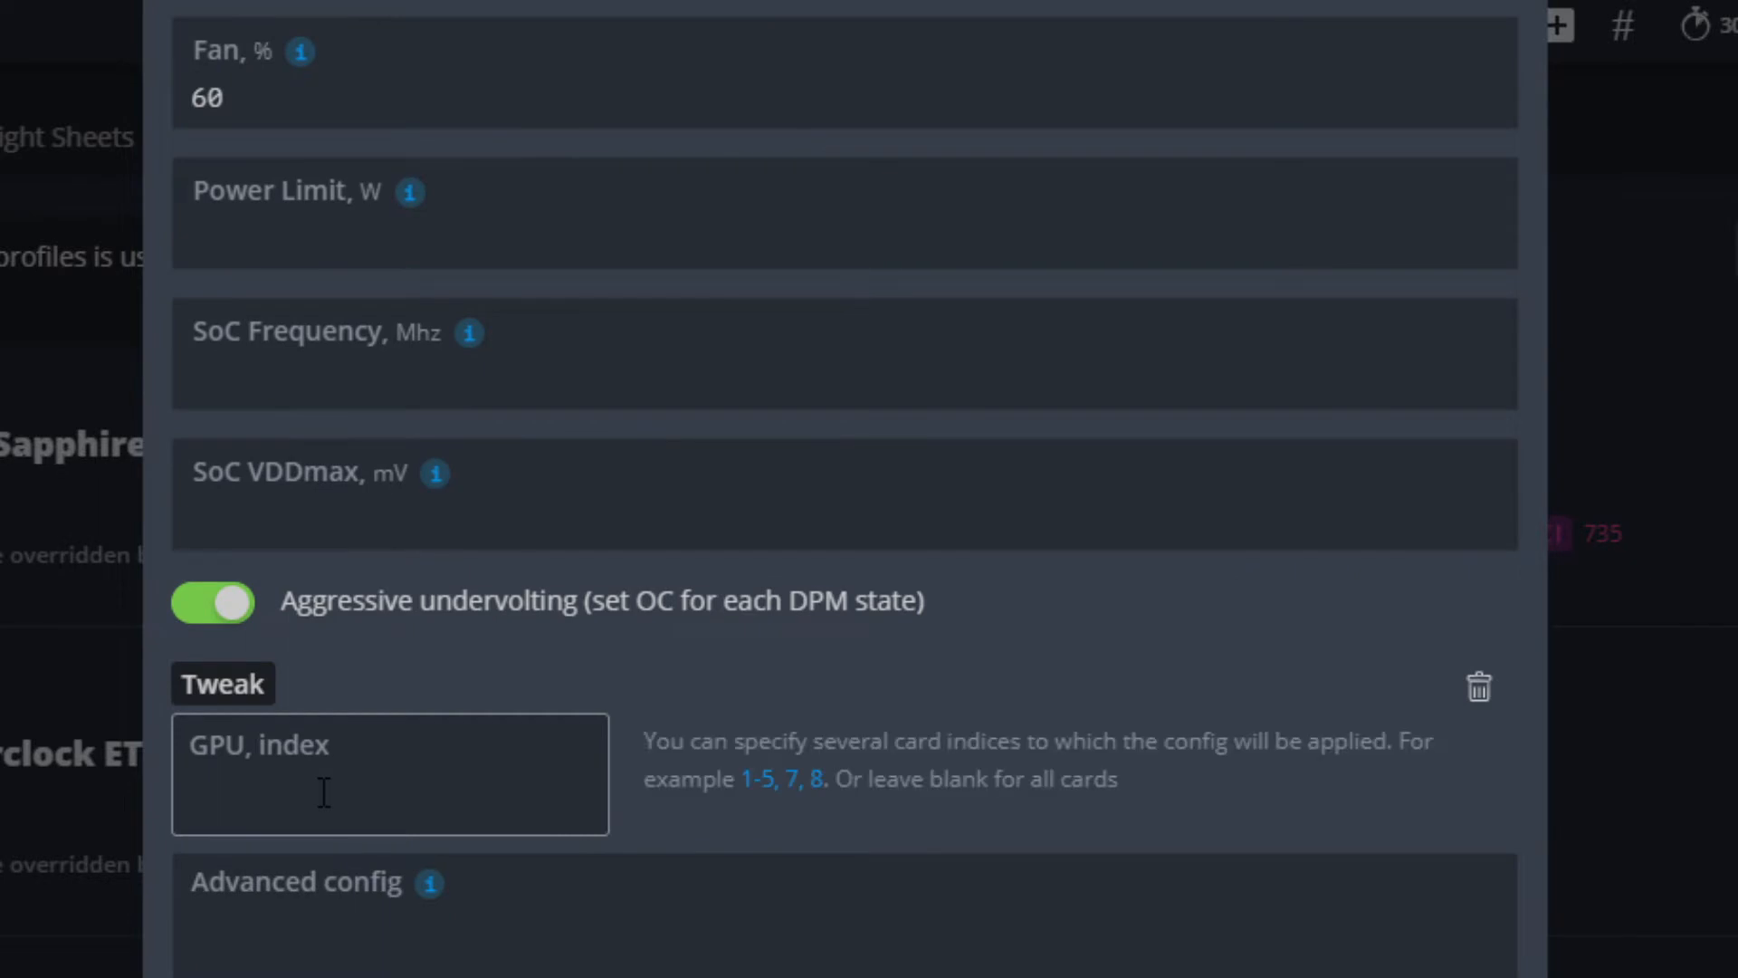
mouse_move(427, 883)
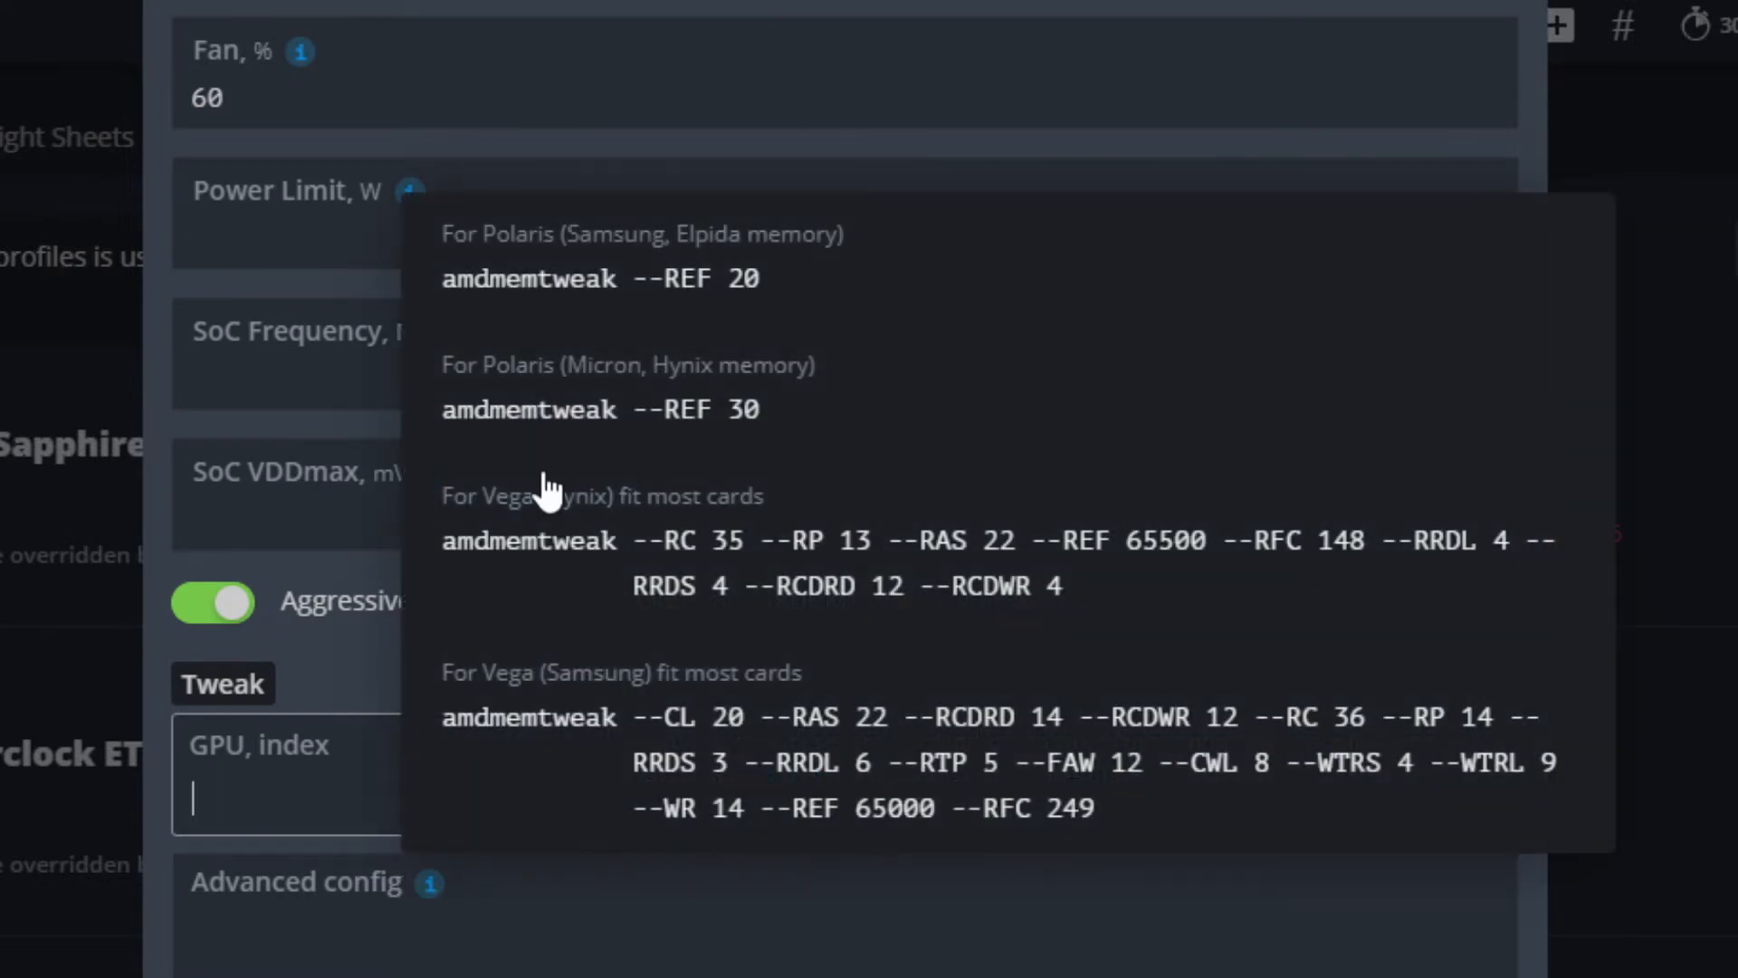
left_click(653, 307)
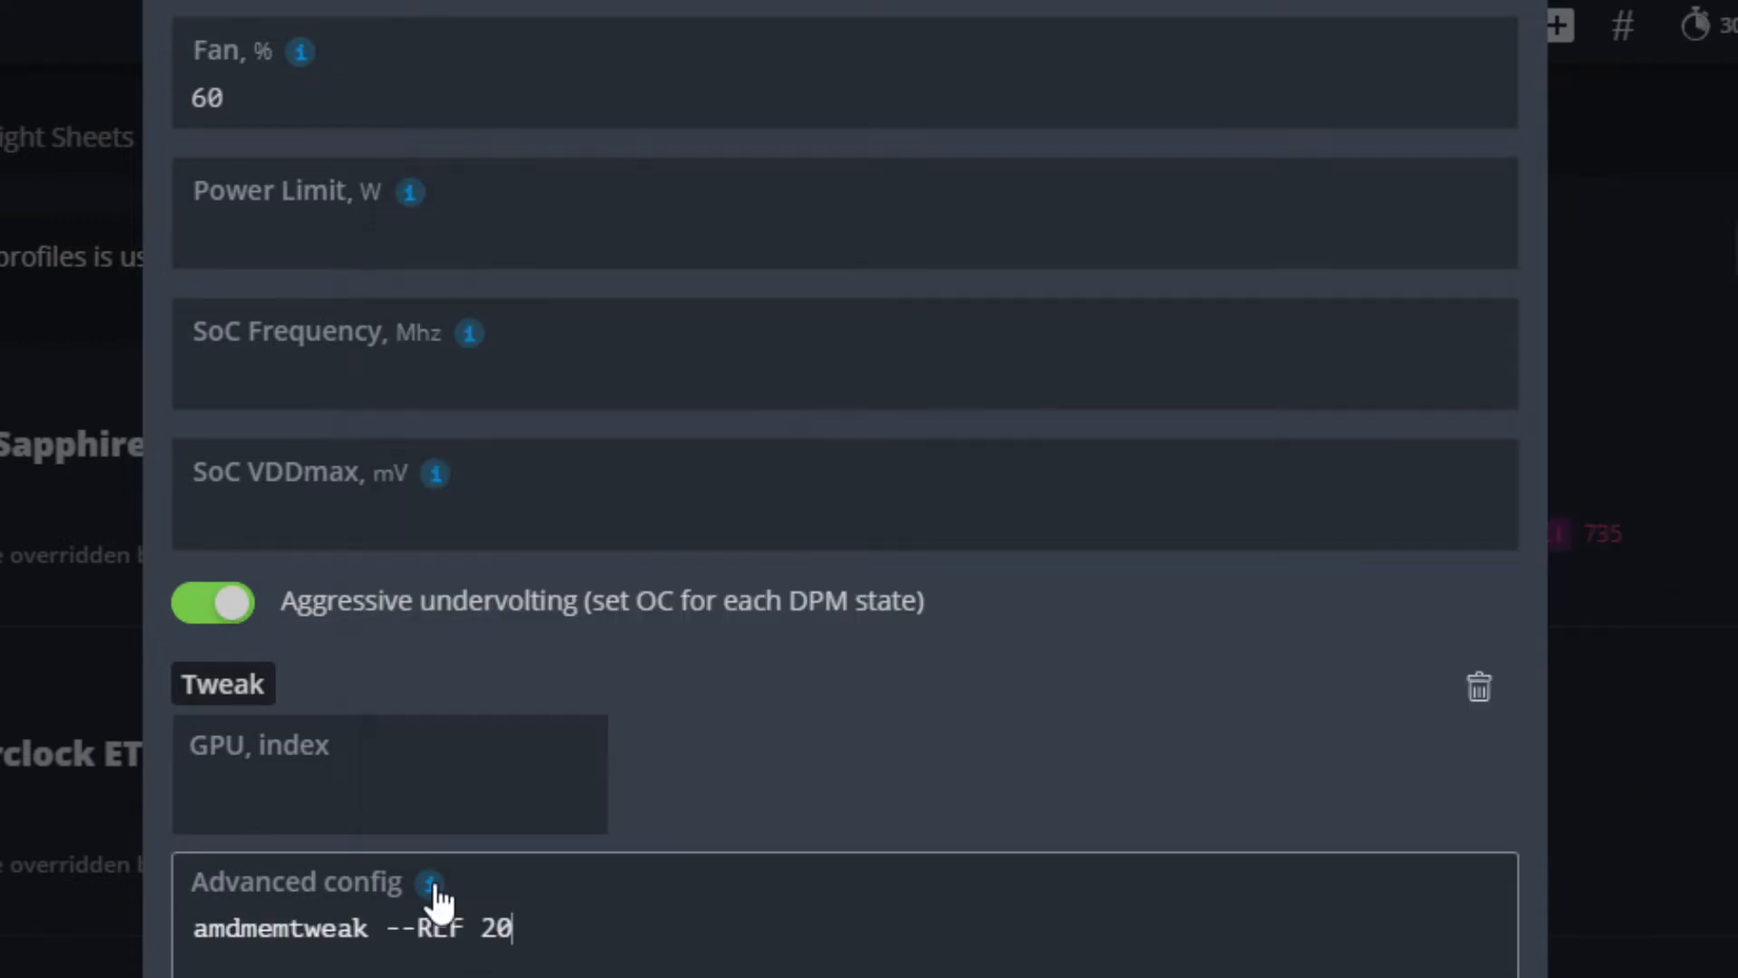
- Try the Polaris (Micron, Hynix memory) preset amdmemtweak --REF 30 in the advanced config and switch back to --REF 20
mouse_move(434, 896)
left_click(634, 398)
mouse_move(445, 880)
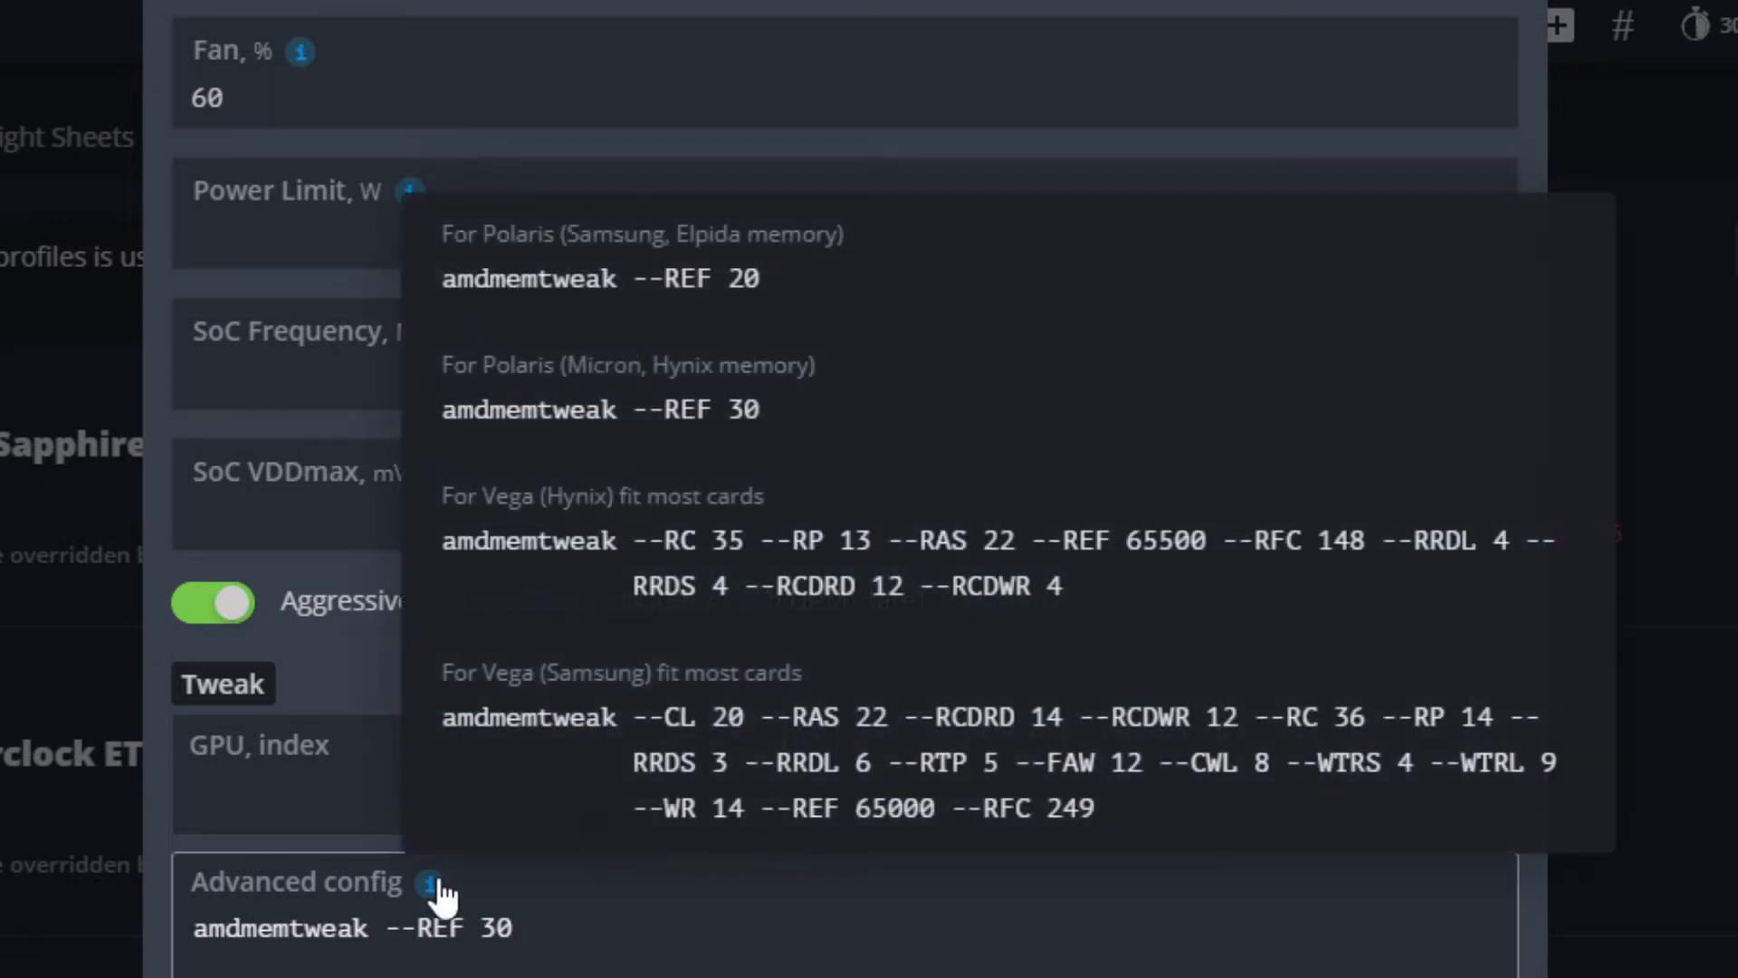
left_click(721, 292)
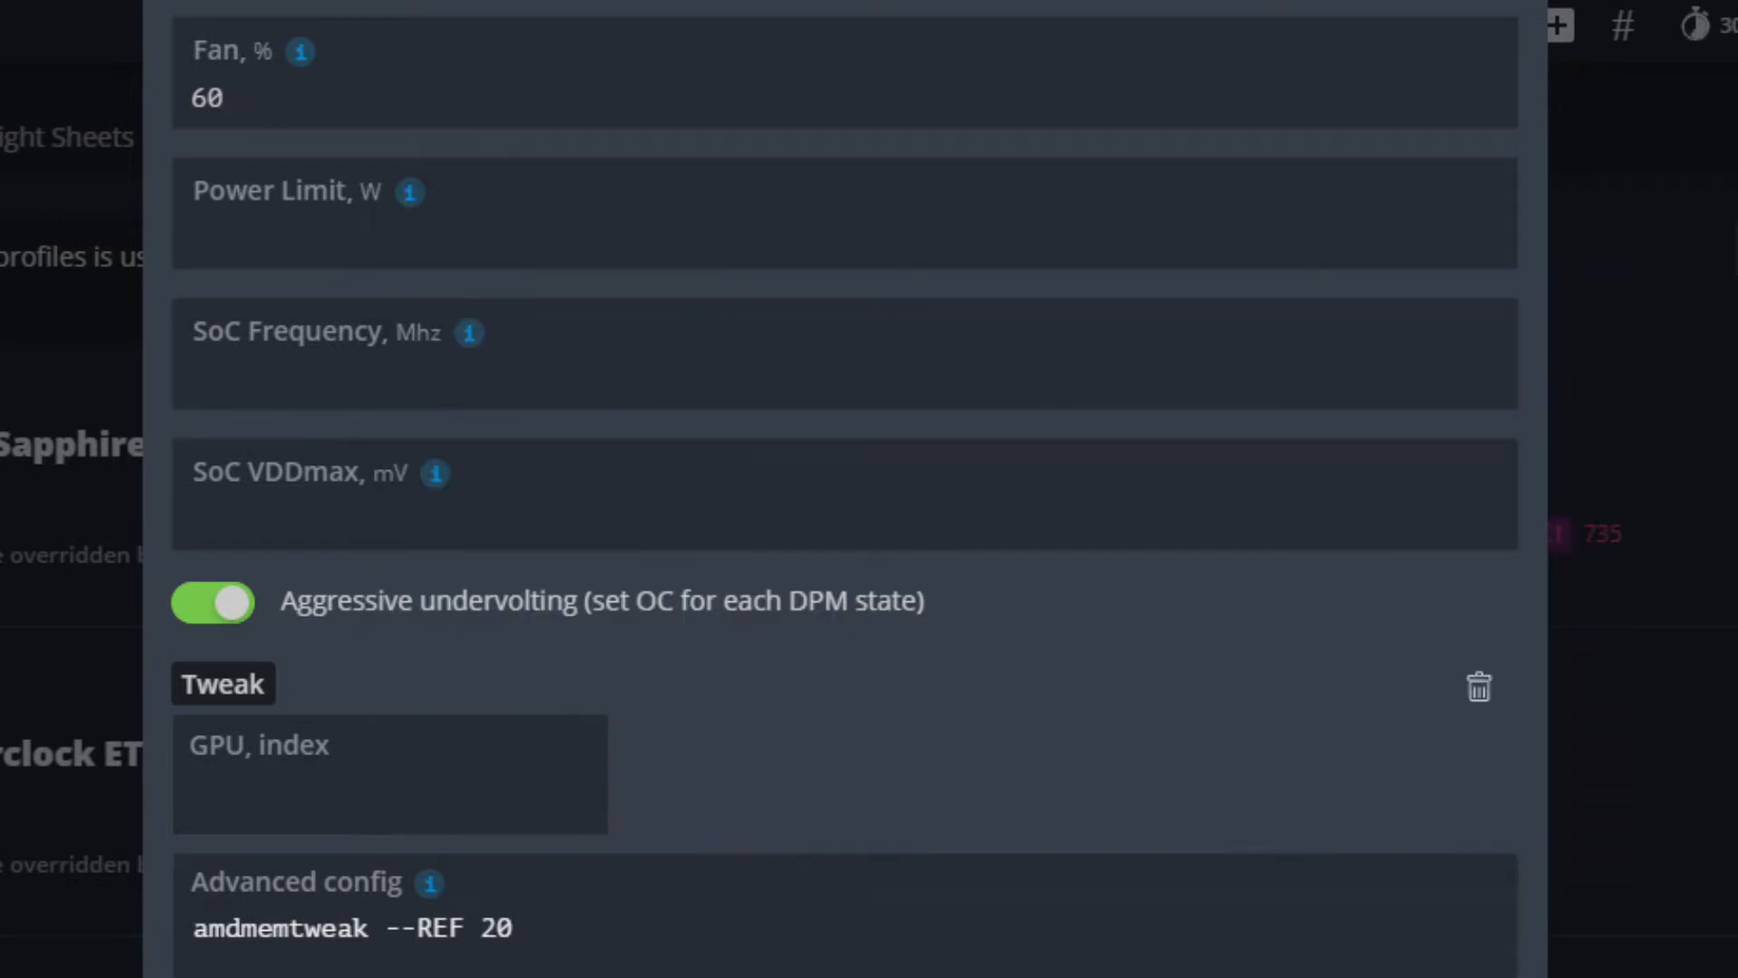
- Lower the core voltage to 830 mV
scroll(741, 791, "up", 3)
scroll(742, 779, "up", 7)
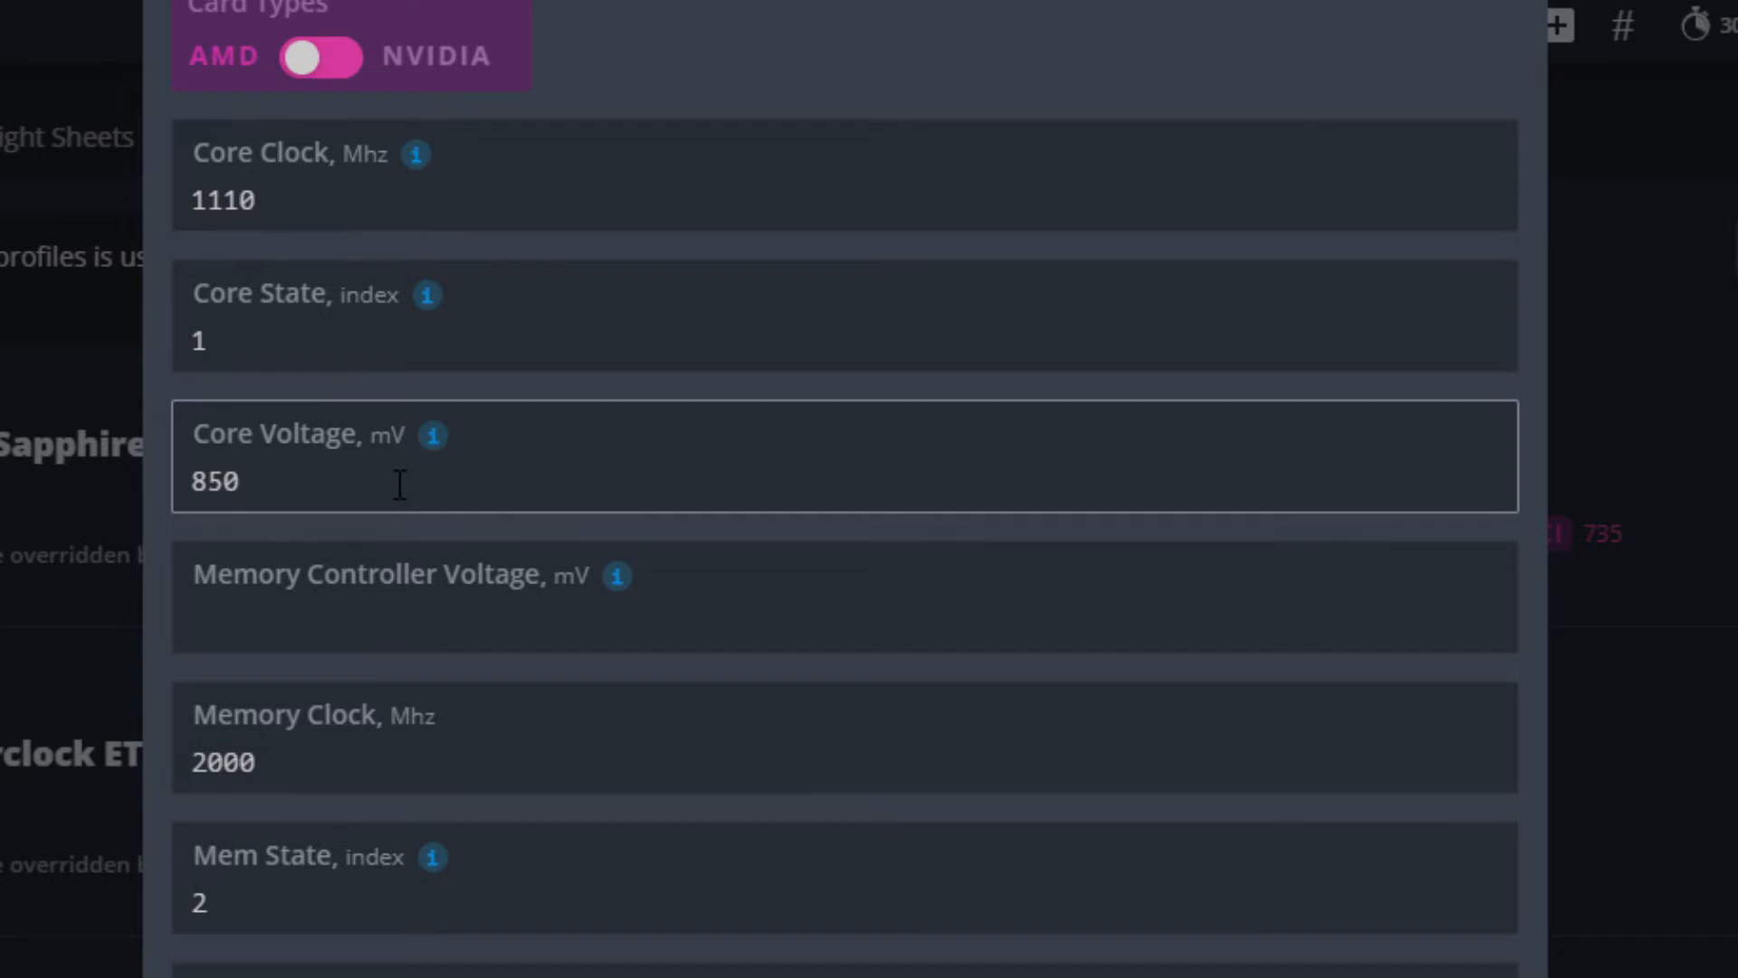
key("BackSpace")
key("BackSpace")
type("30")
left_click(404, 523)
scroll(404, 523, "down", 9)
scroll(405, 523, "up", 6)
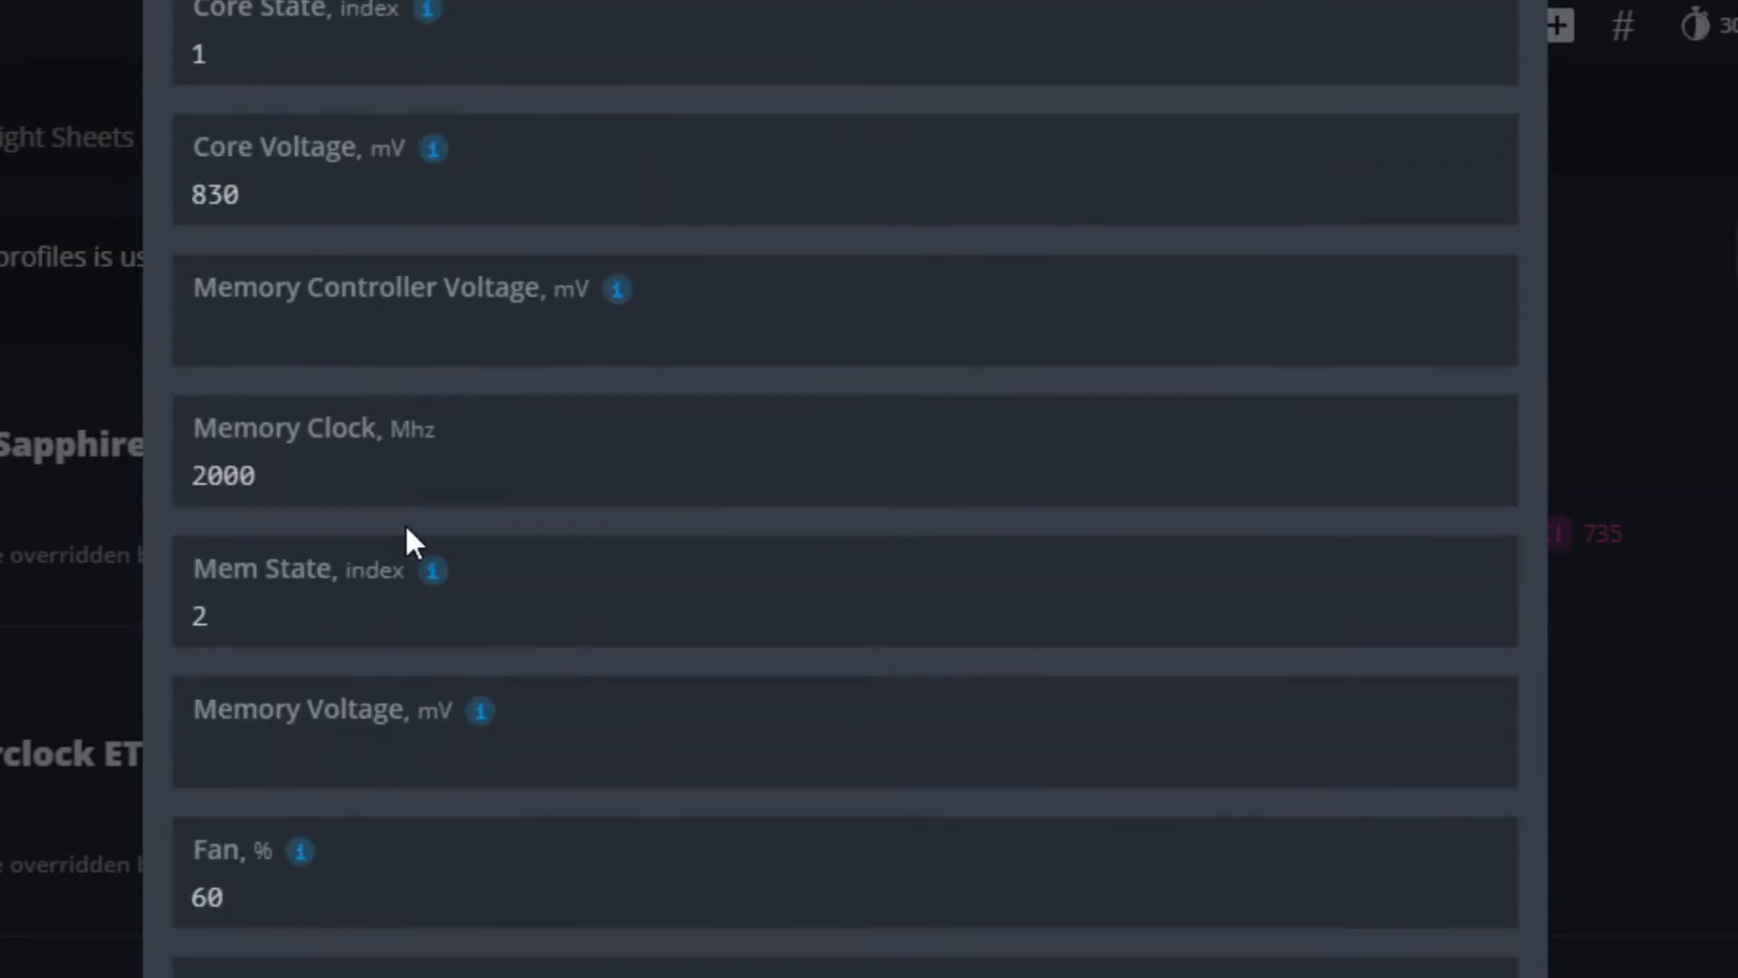
- Reduce the core voltage further to 820 mV
scroll(405, 525, "up", 3)
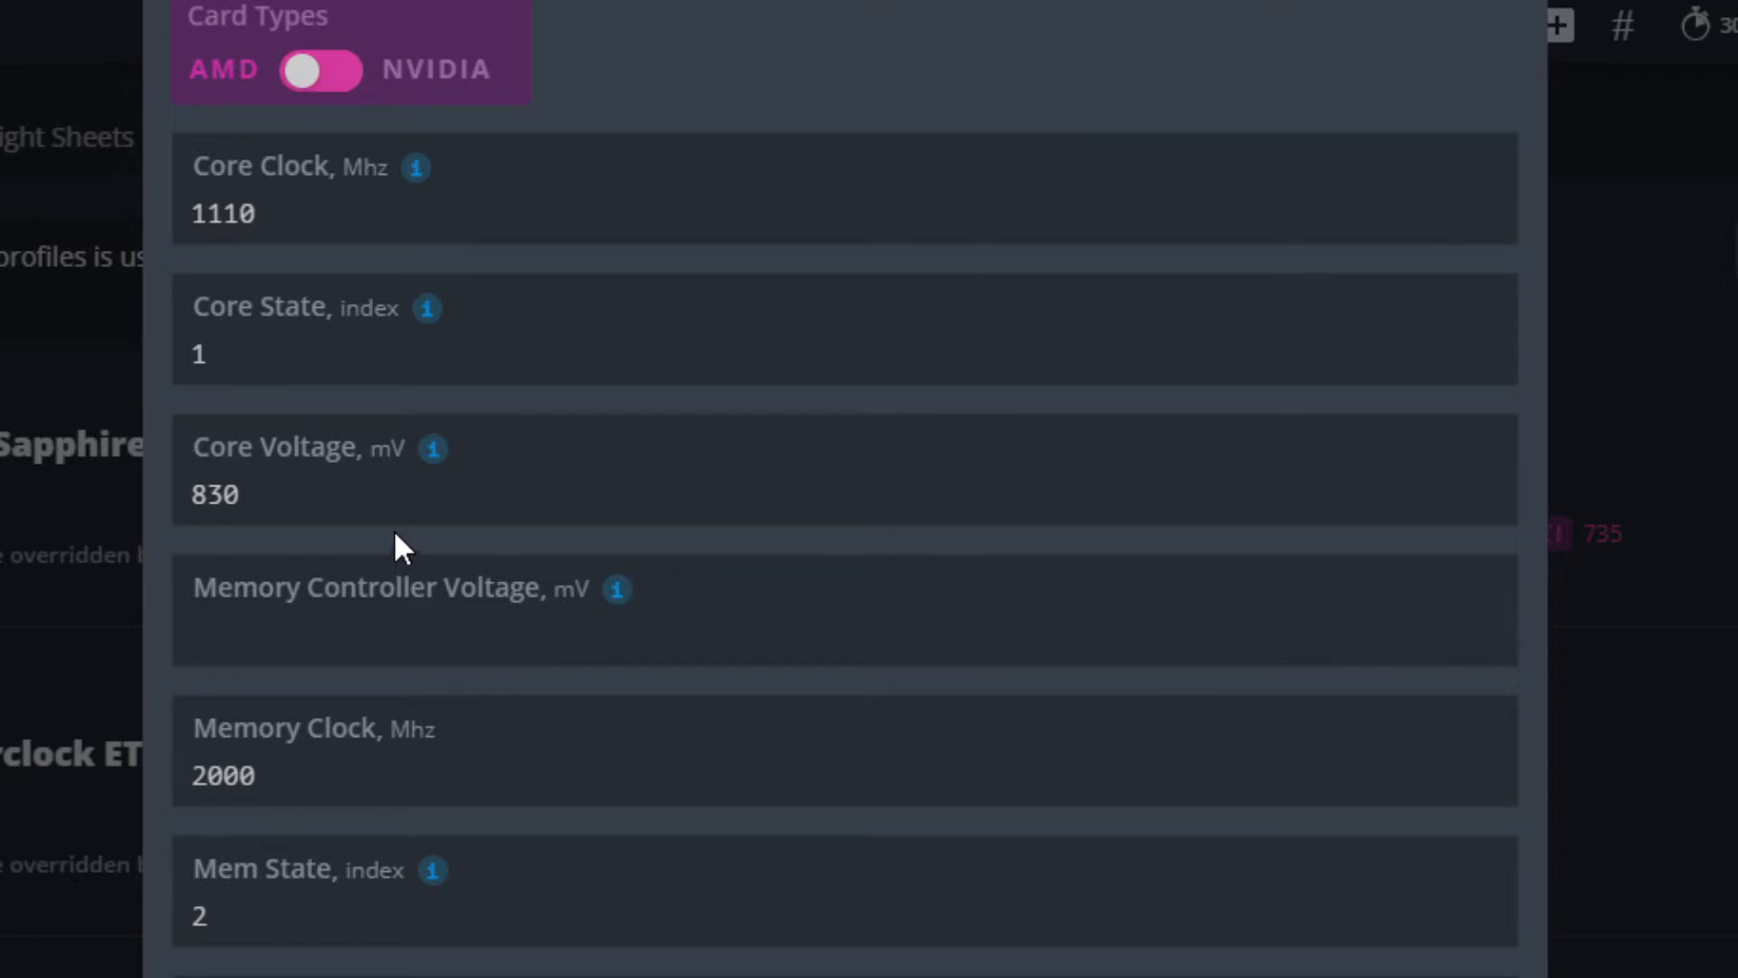
left_click(416, 499)
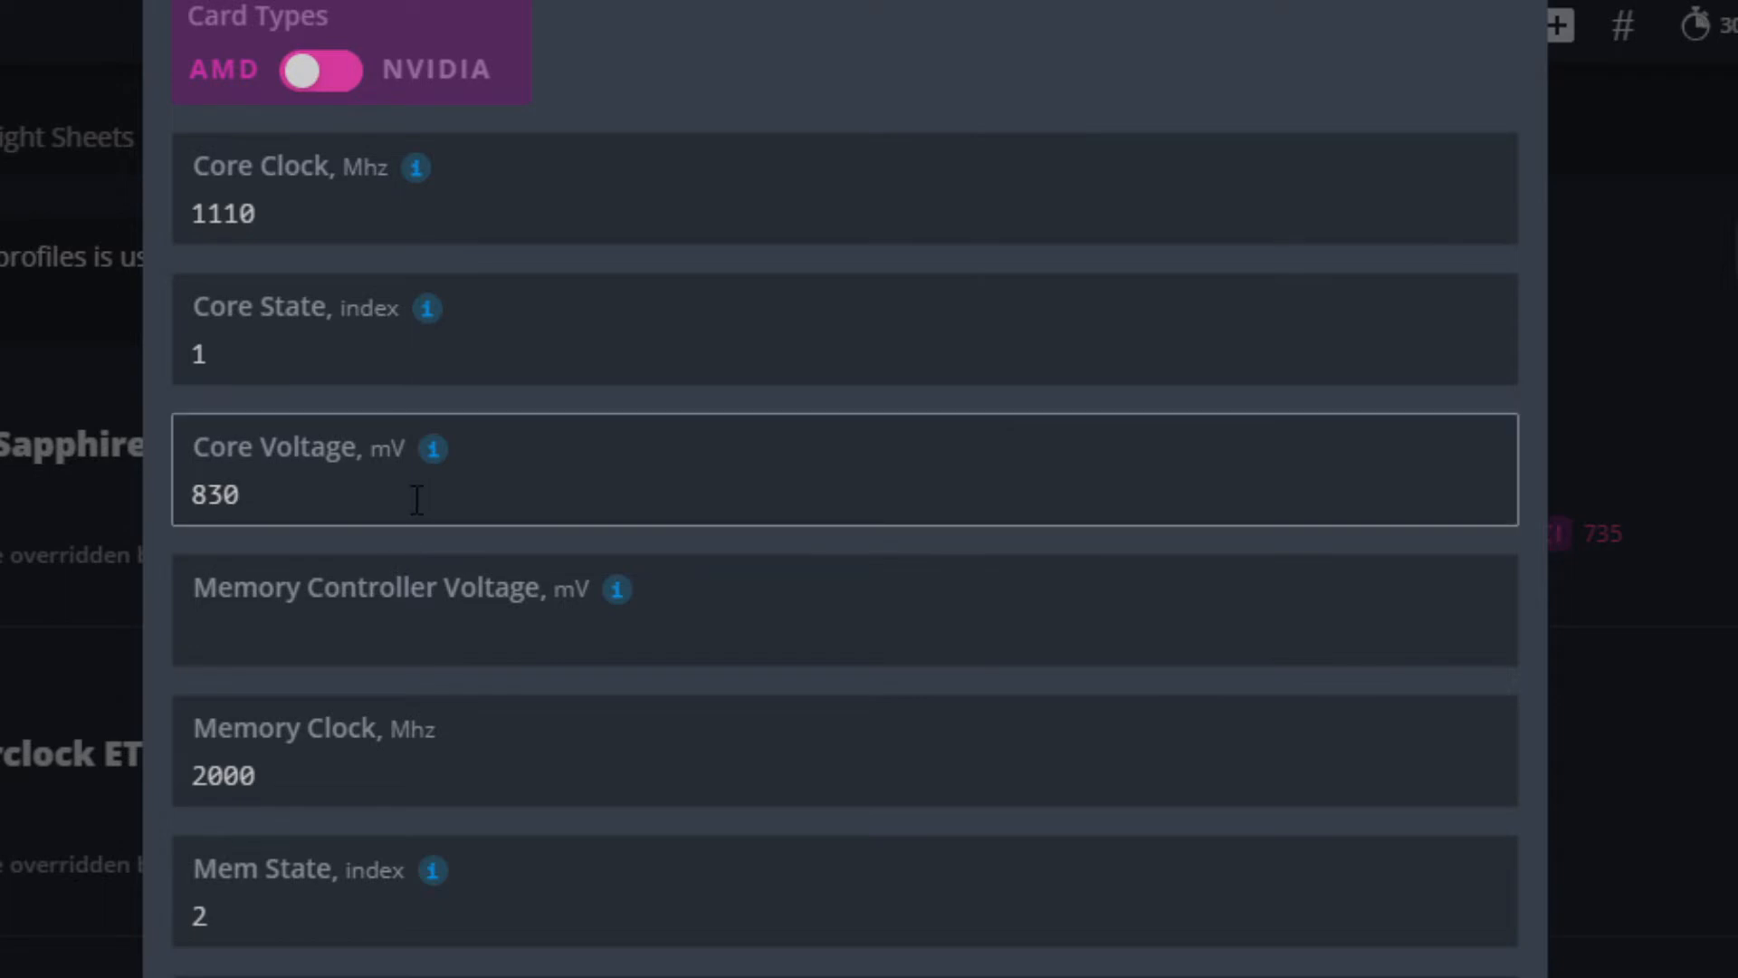
key("BackSpace")
key("BackSpace")
type("20")
left_click(373, 540)
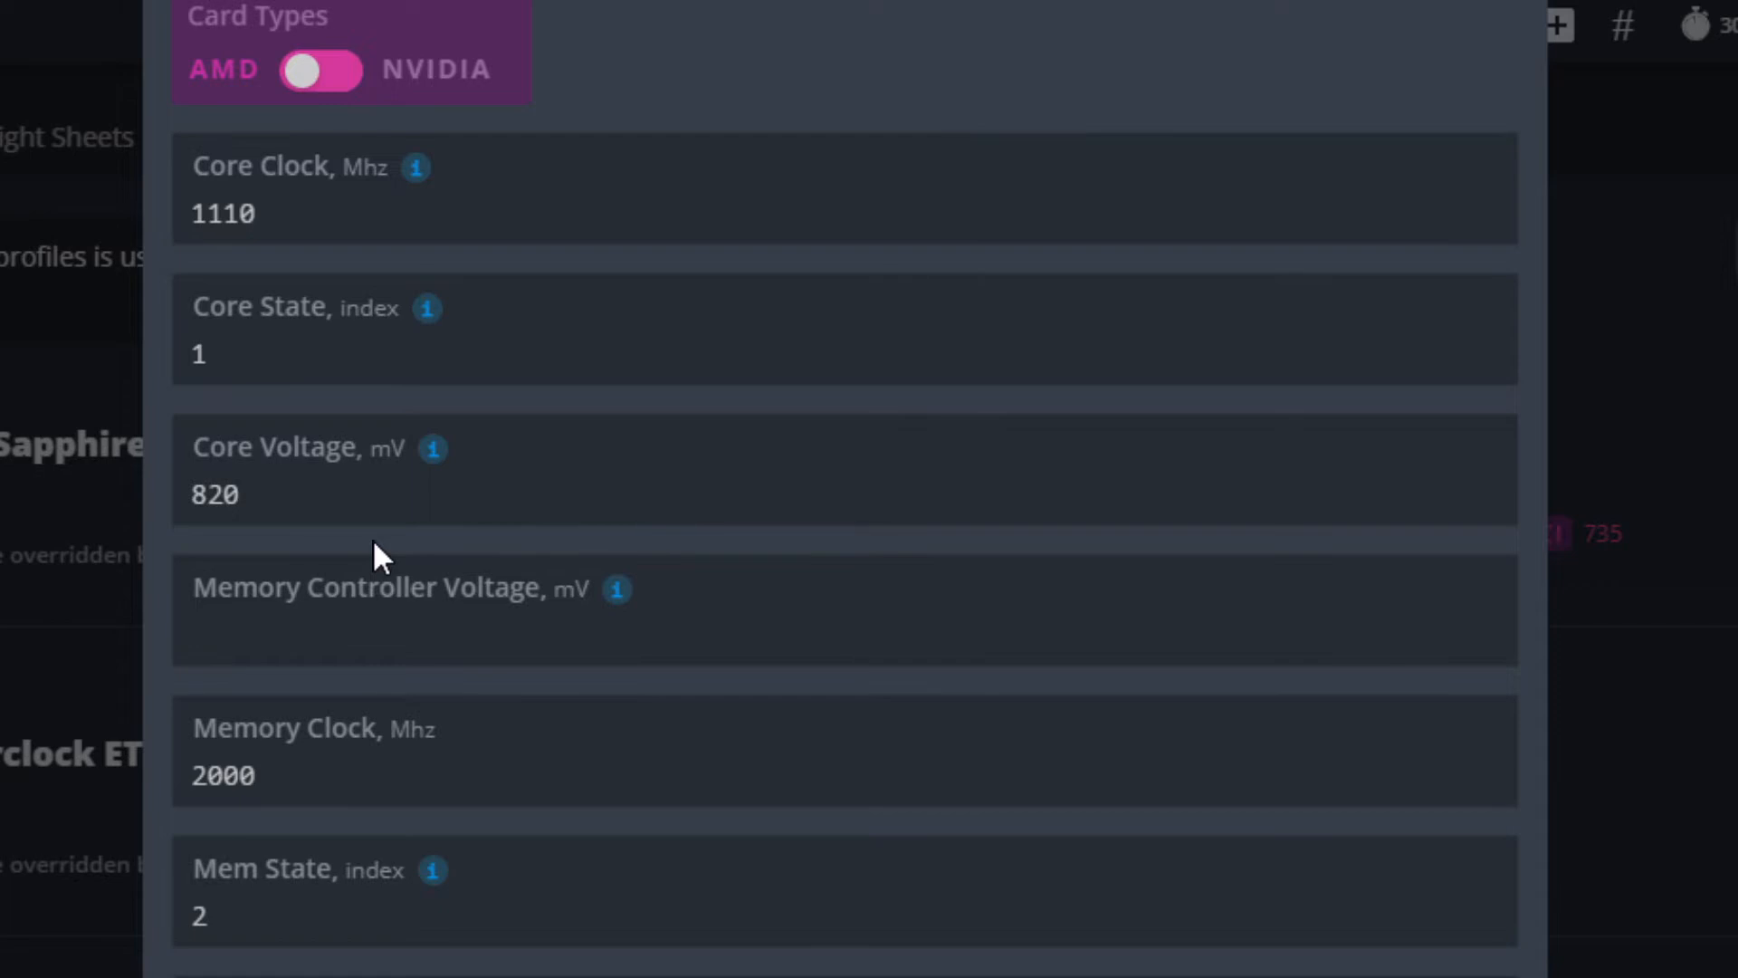
left_click(324, 493)
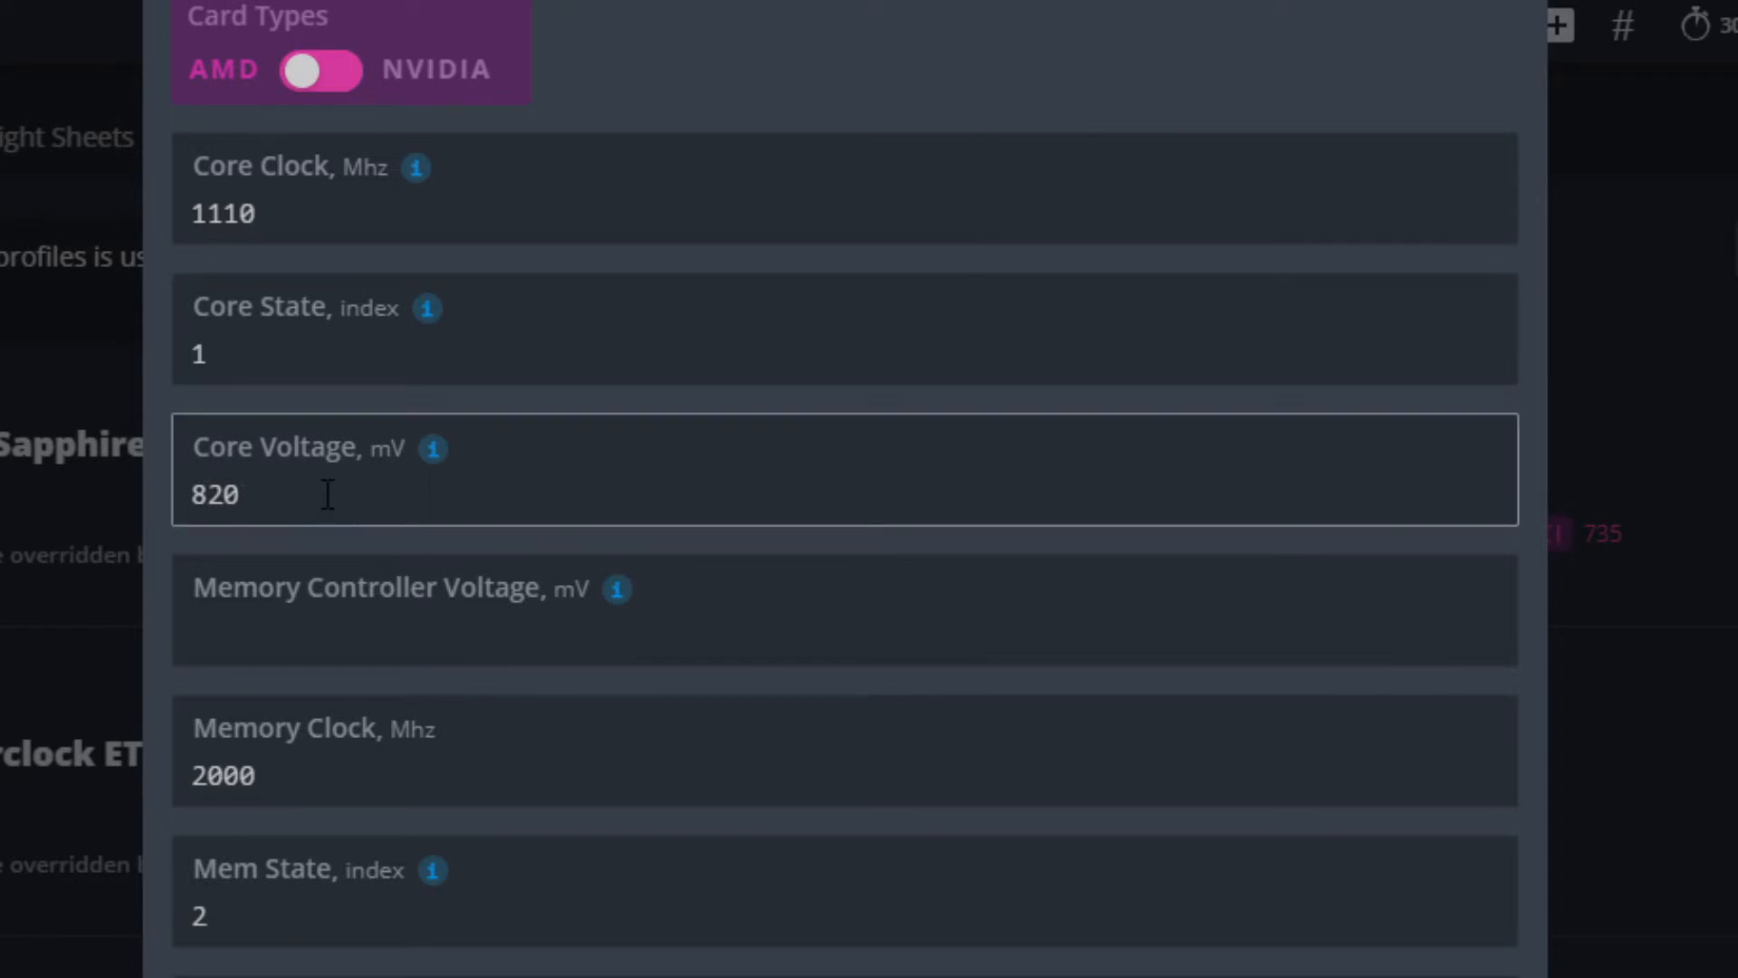
left_click(323, 541)
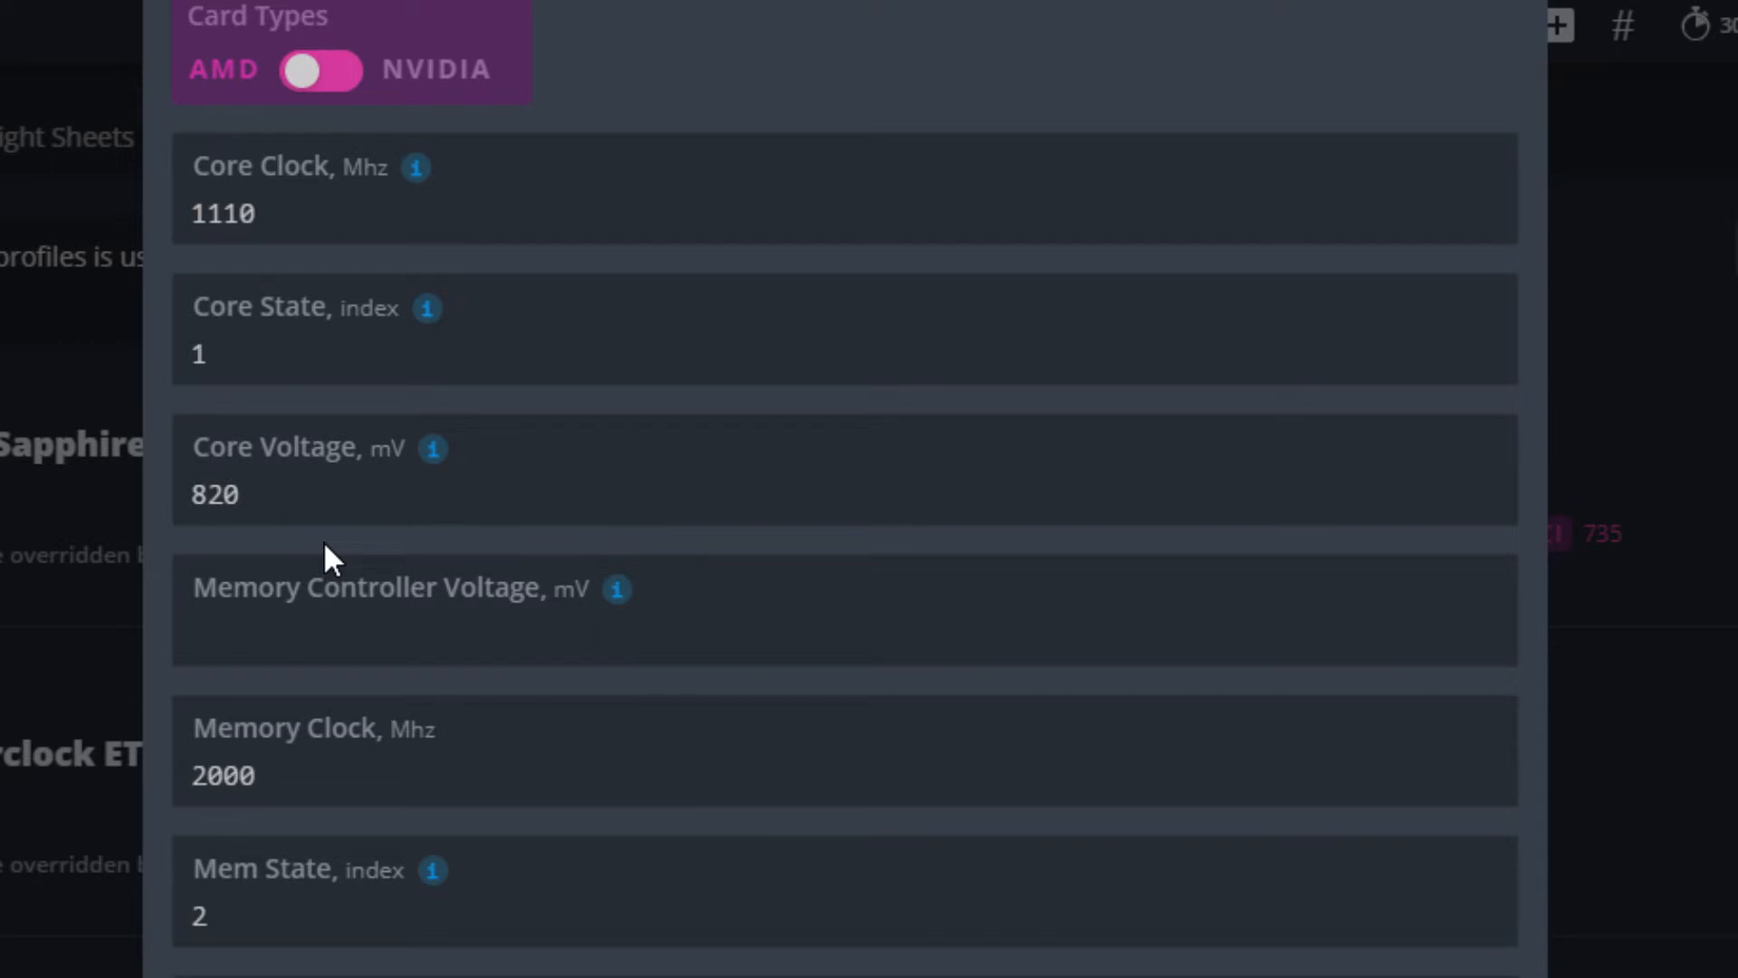
left_click(369, 504)
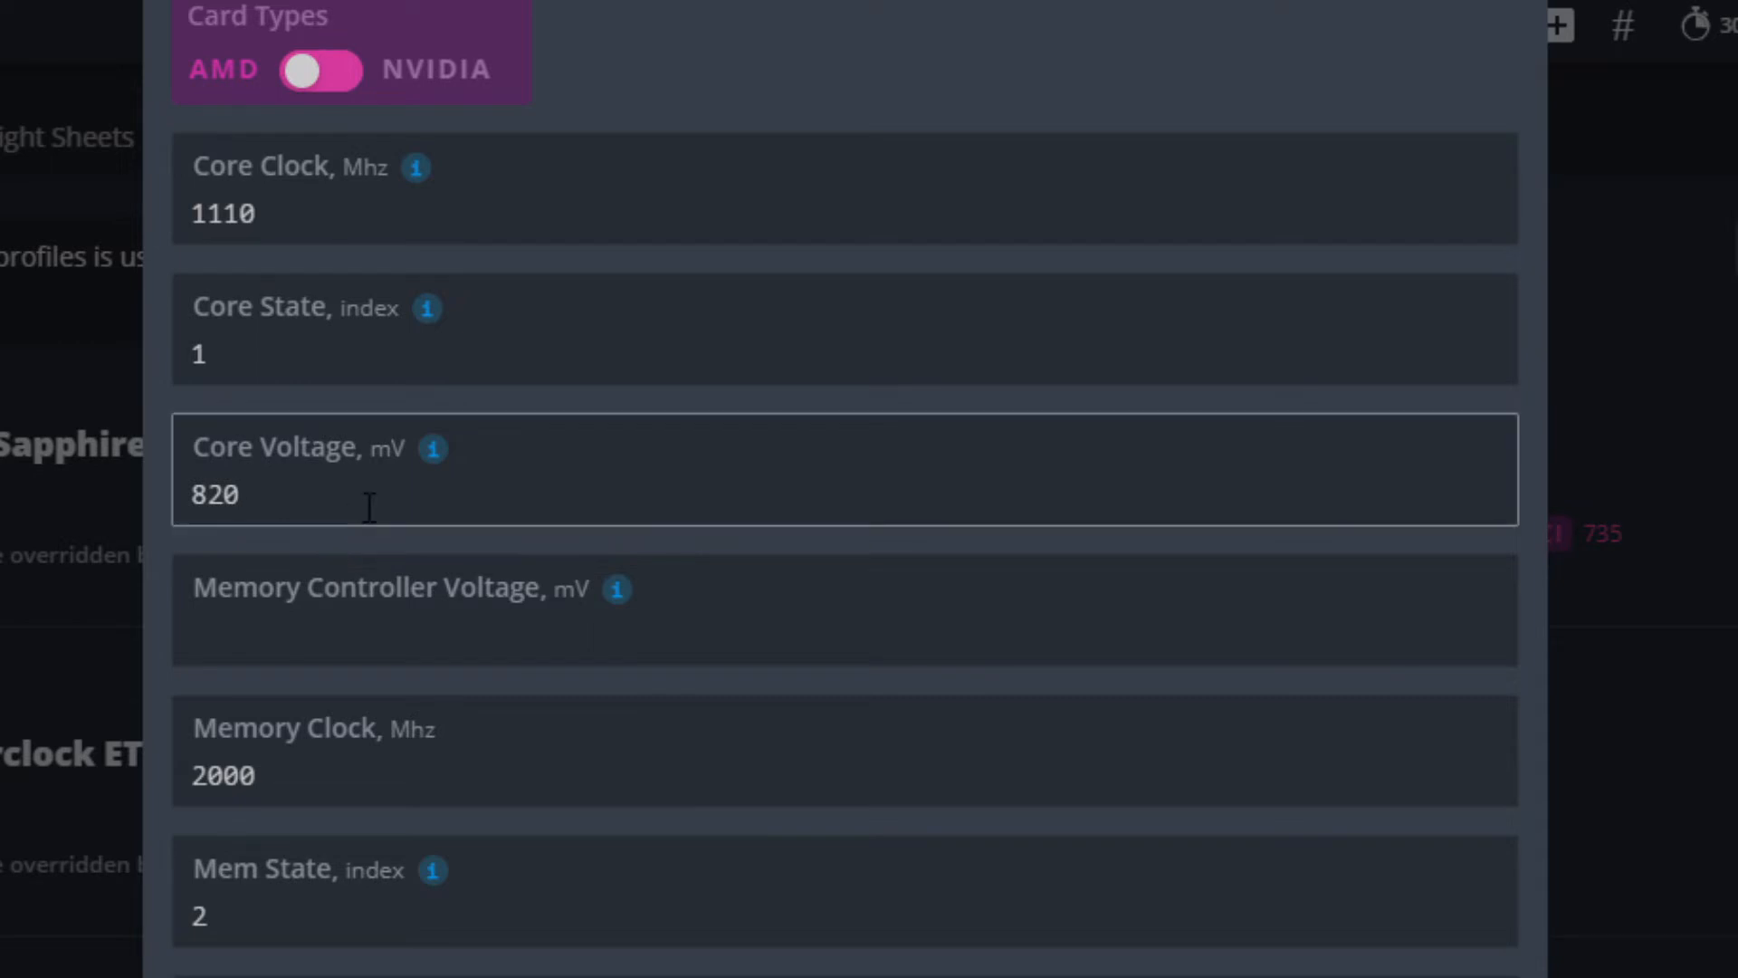
left_click(361, 749)
left_click(161, 820)
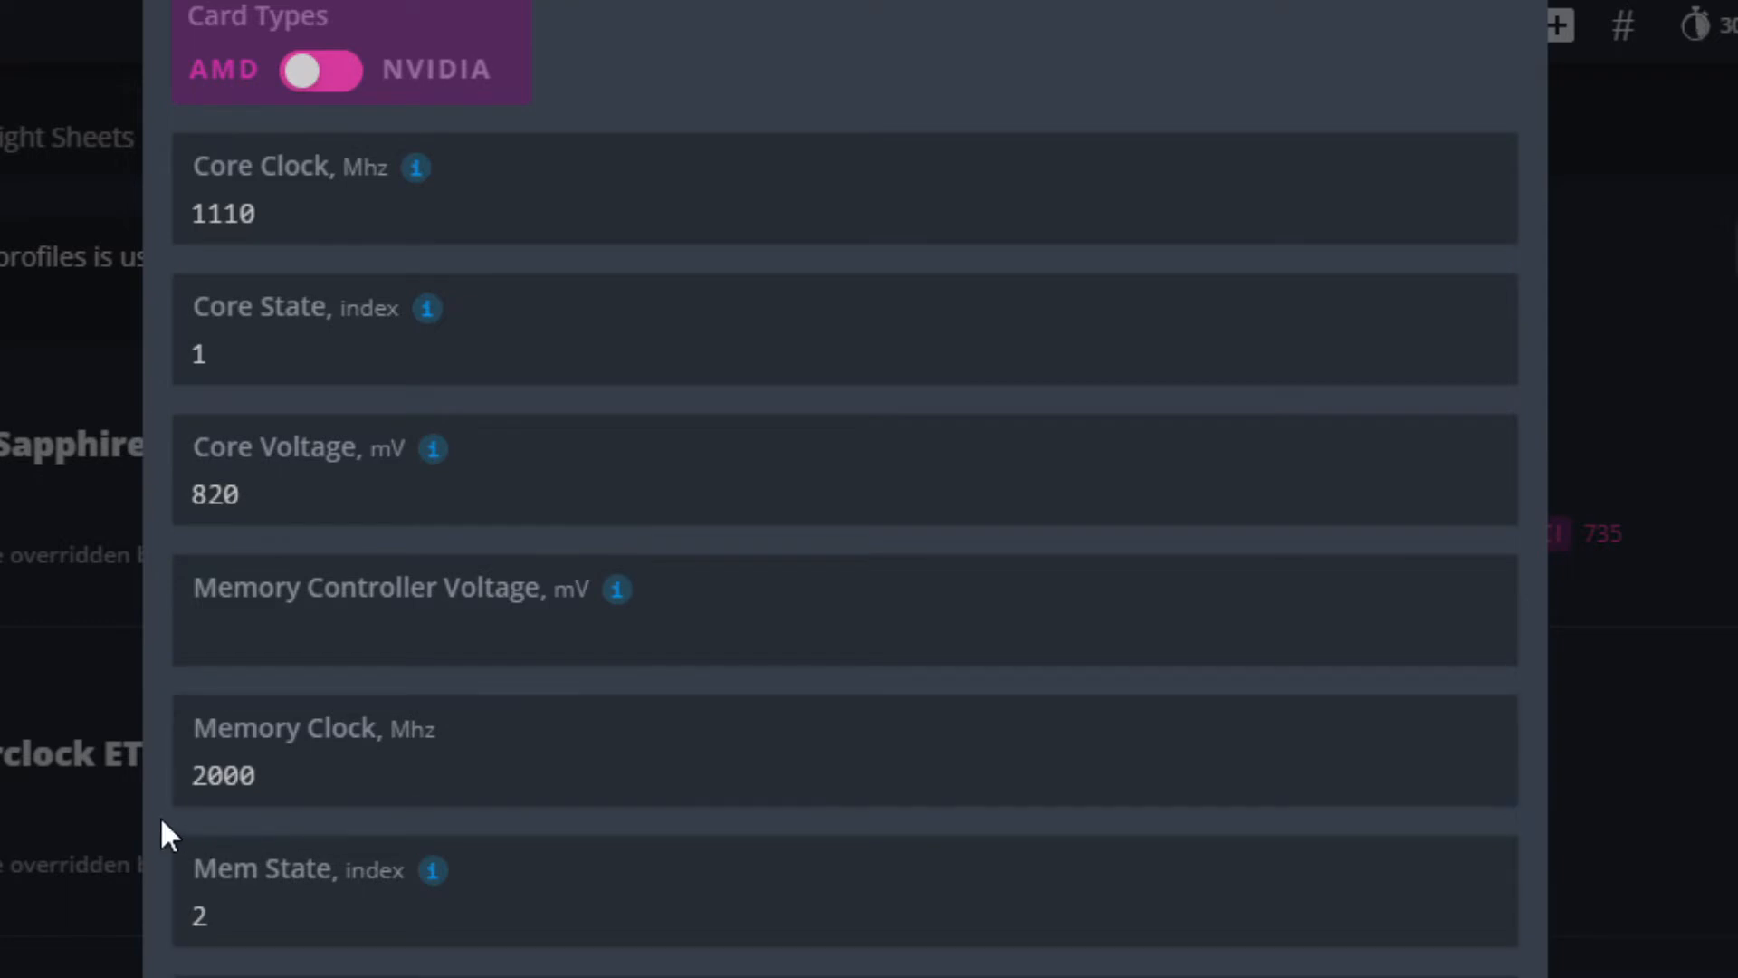
left_click(264, 919)
left_click(164, 869)
left_click(312, 775)
left_click(323, 672)
- Raise the core voltage back to 830 mV
left_click(333, 487)
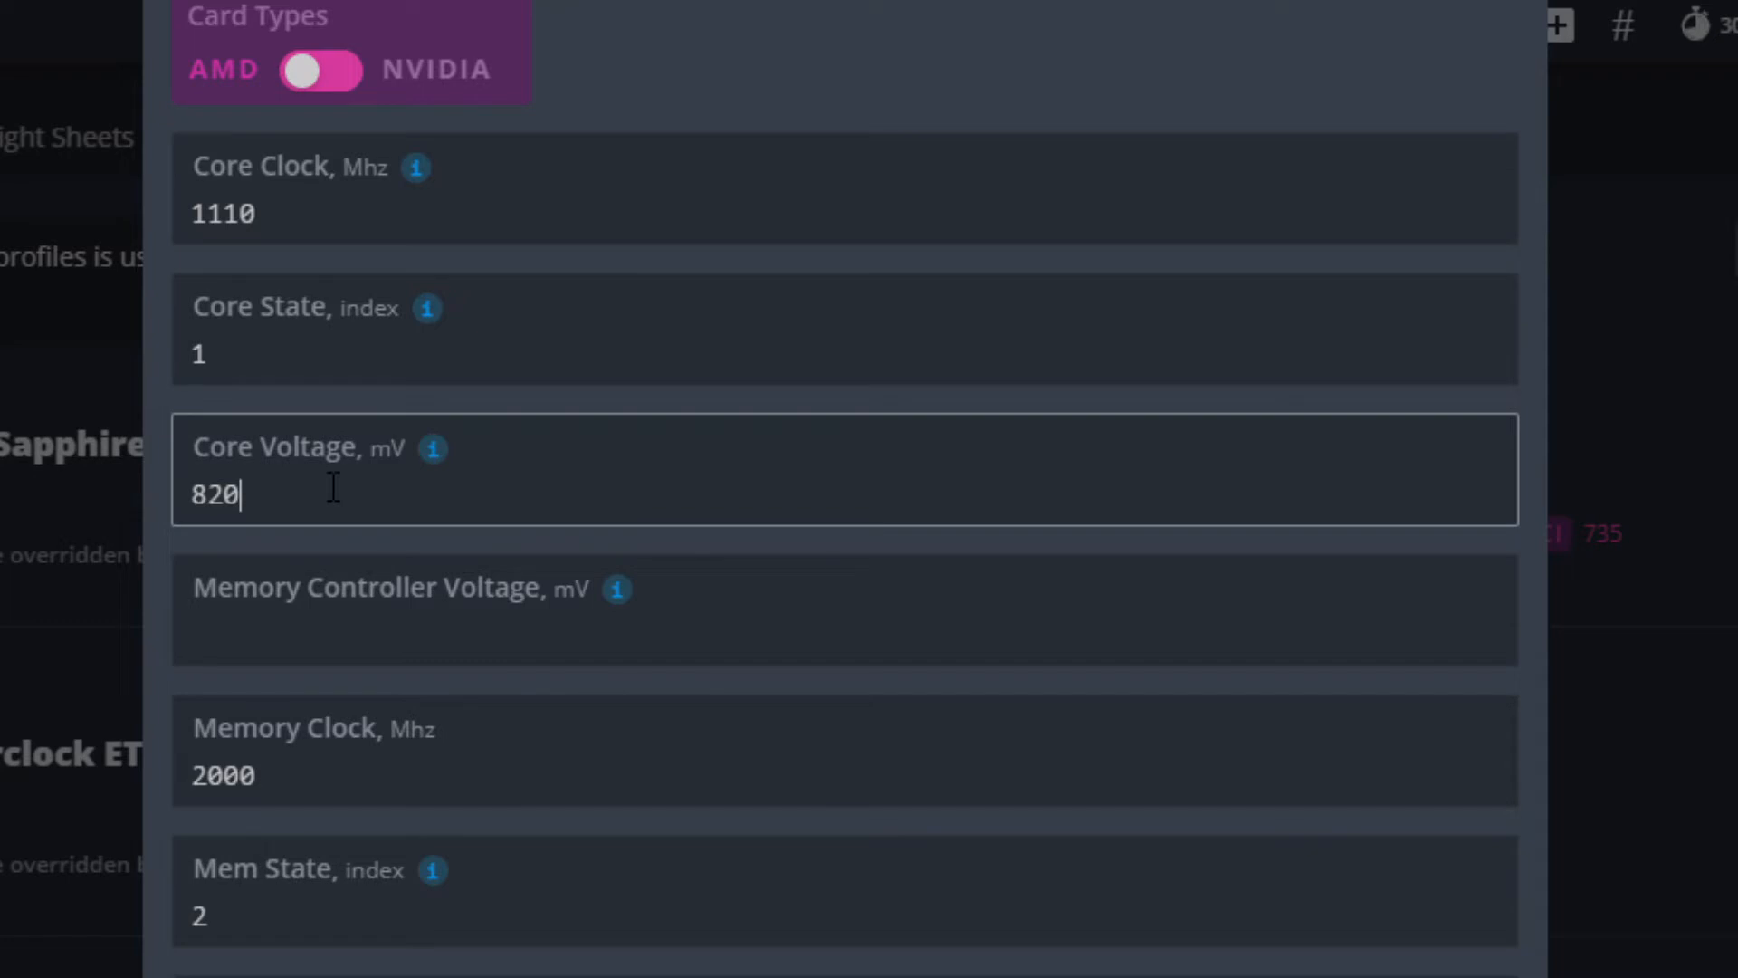
key("BackSpace")
key("BackSpace")
type("30")
left_click(287, 534)
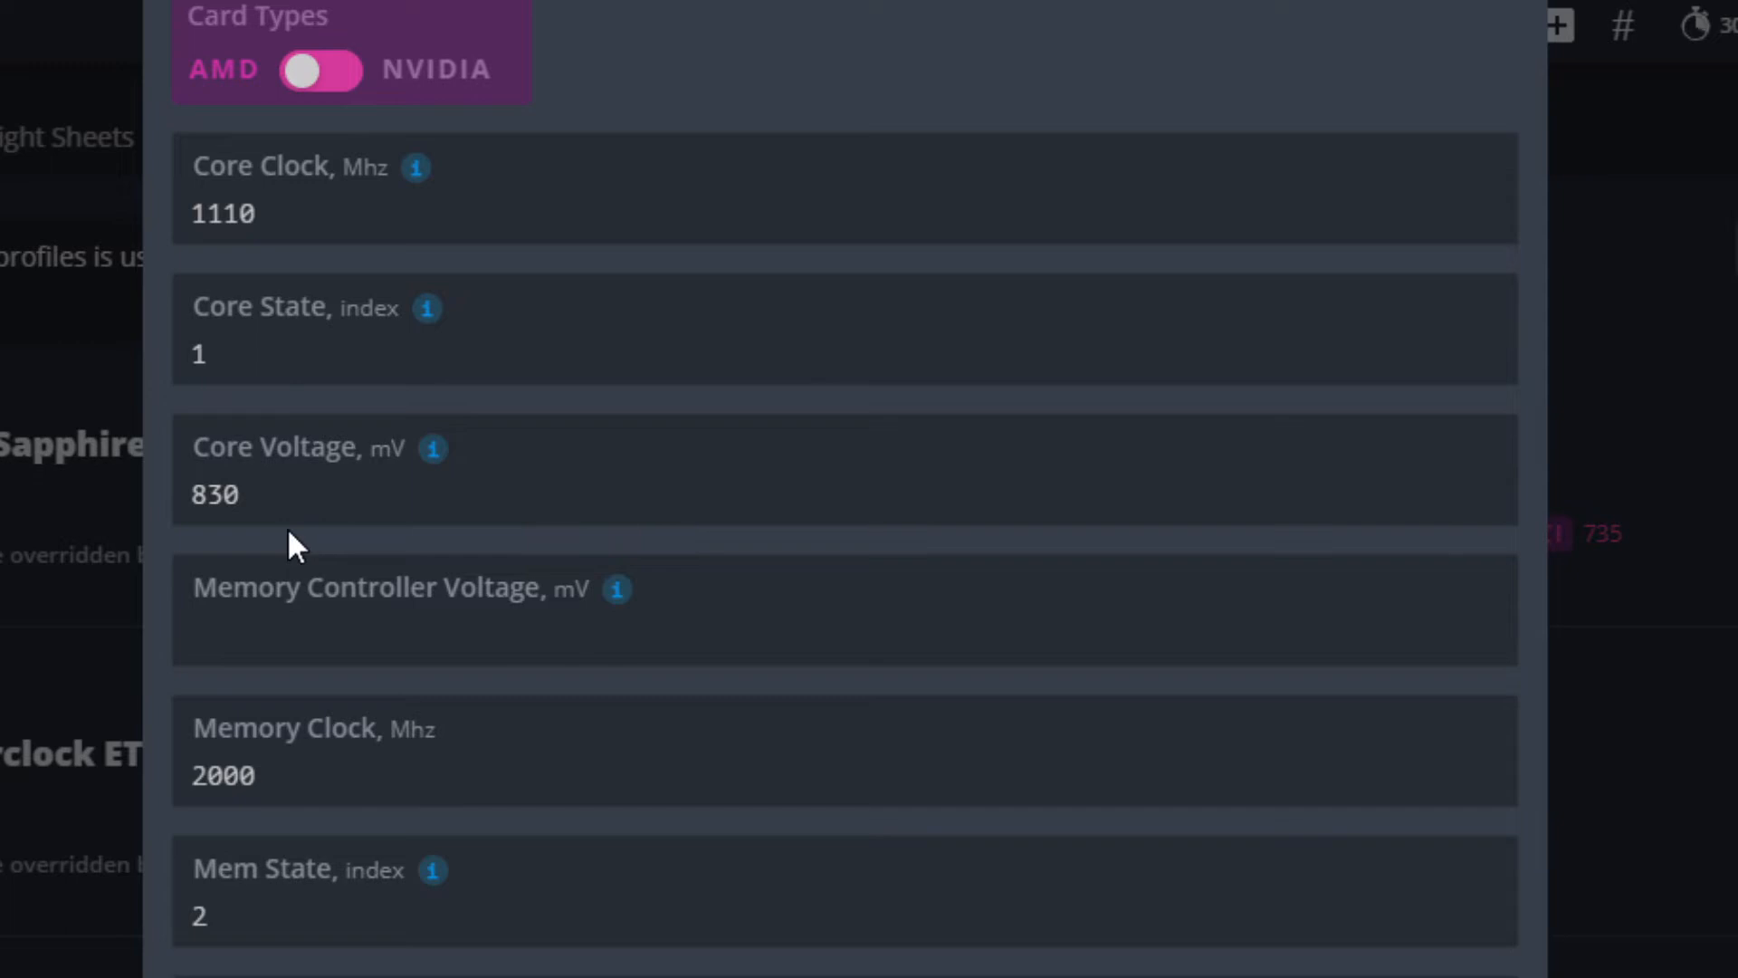
- Set the core voltage to 800 mV
left_click(324, 507)
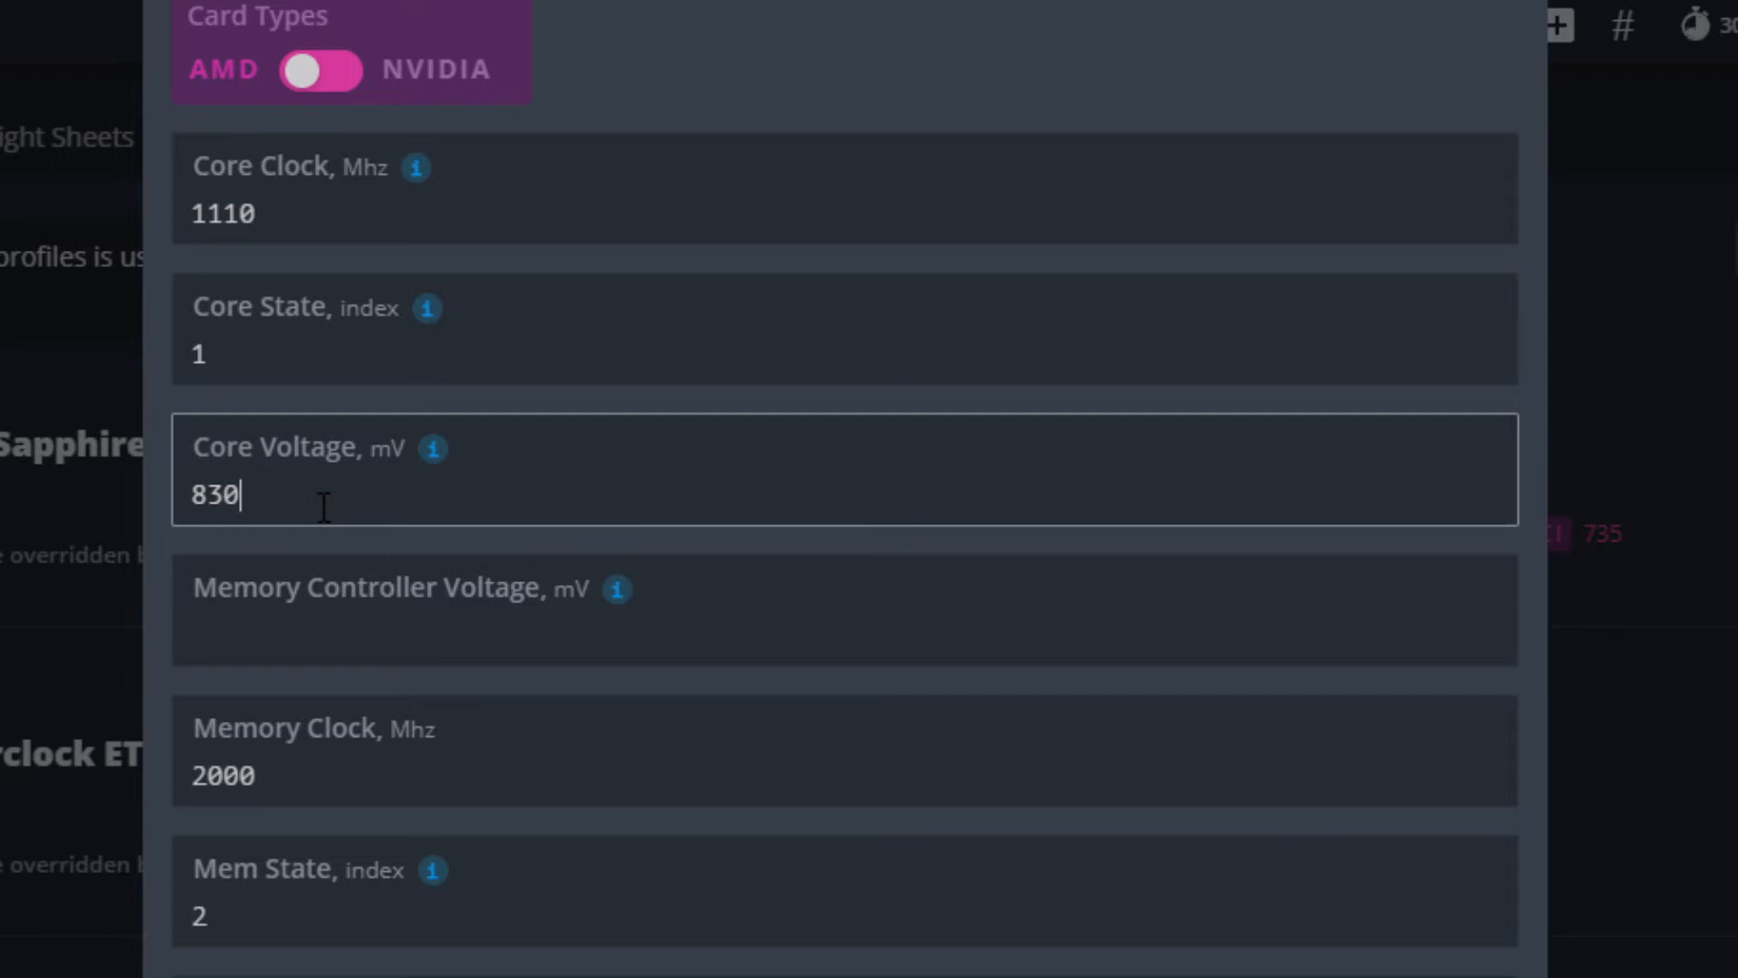
key("BackSpace")
key("BackSpace")
type("00")
left_click(305, 749)
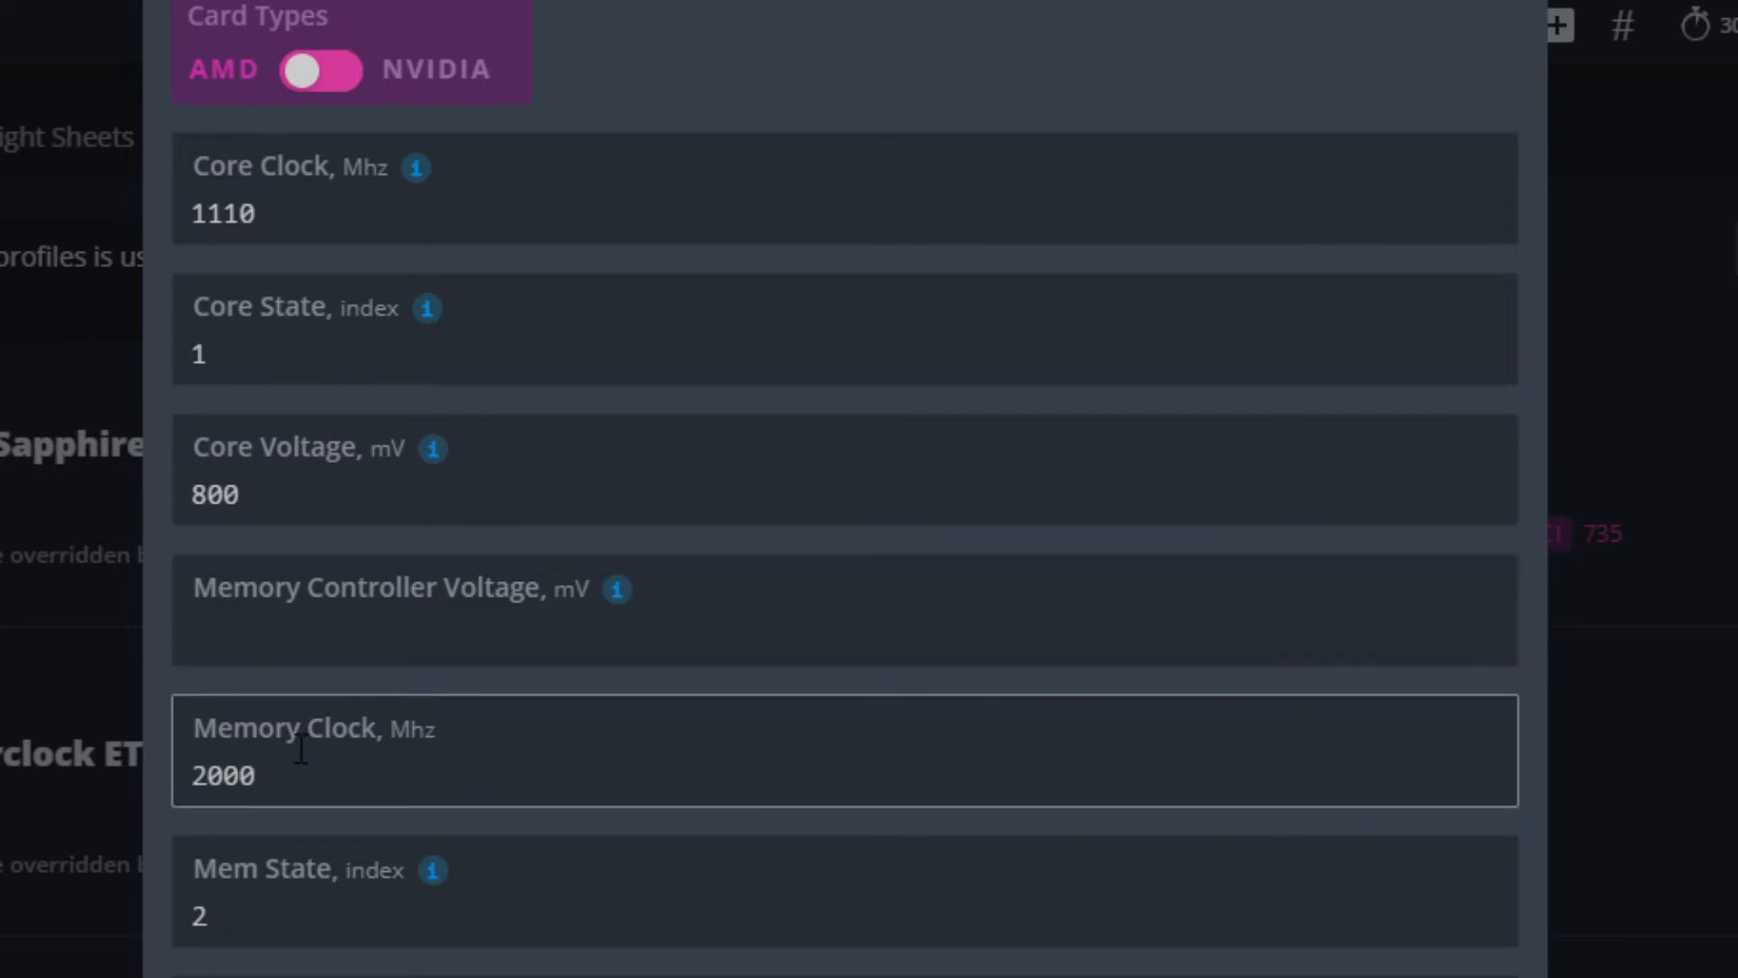
left_click(369, 493)
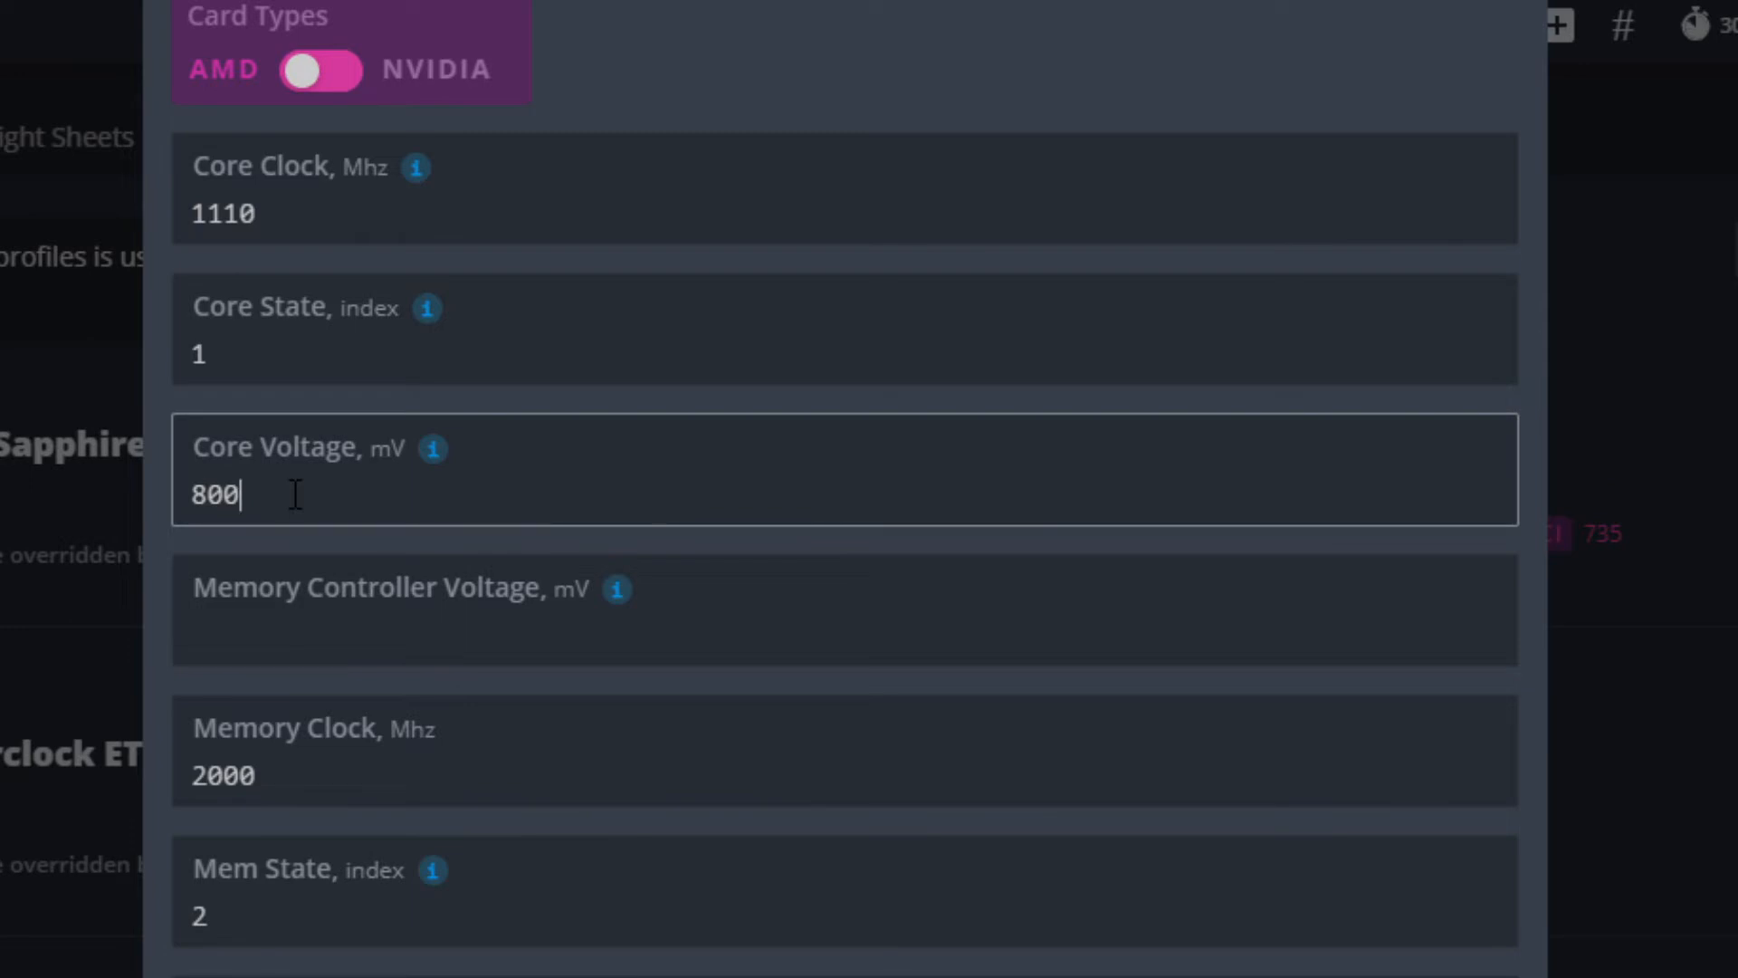
left_click(380, 224)
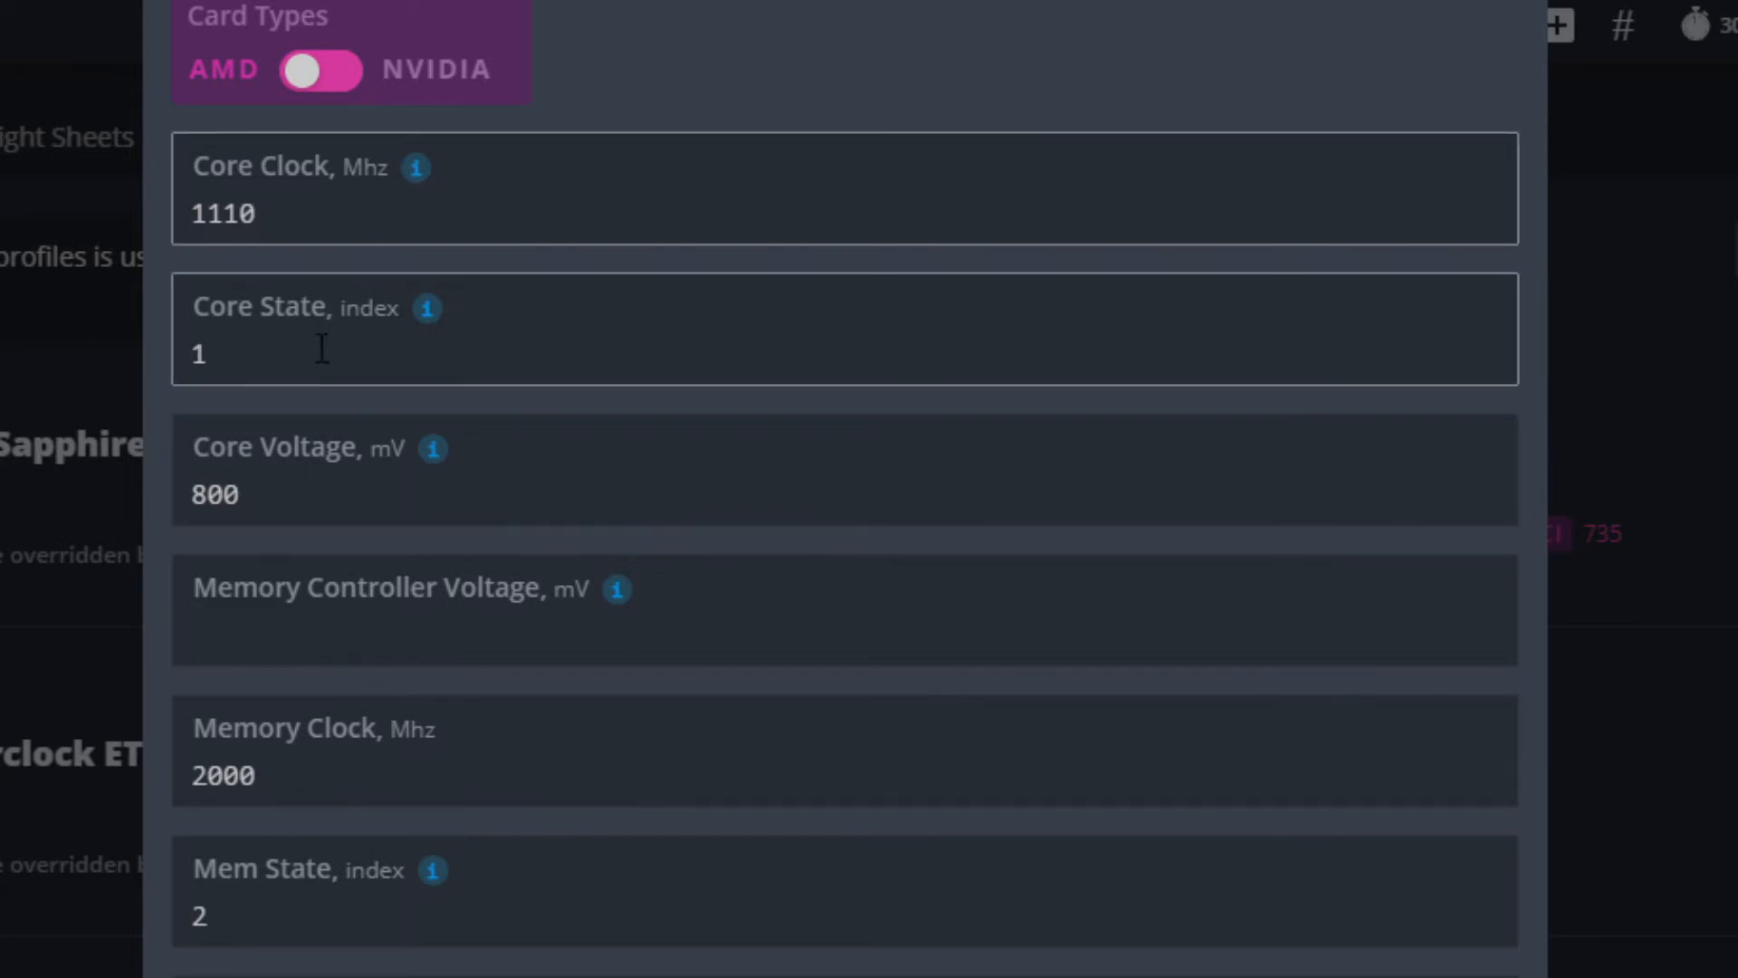
left_click(303, 468)
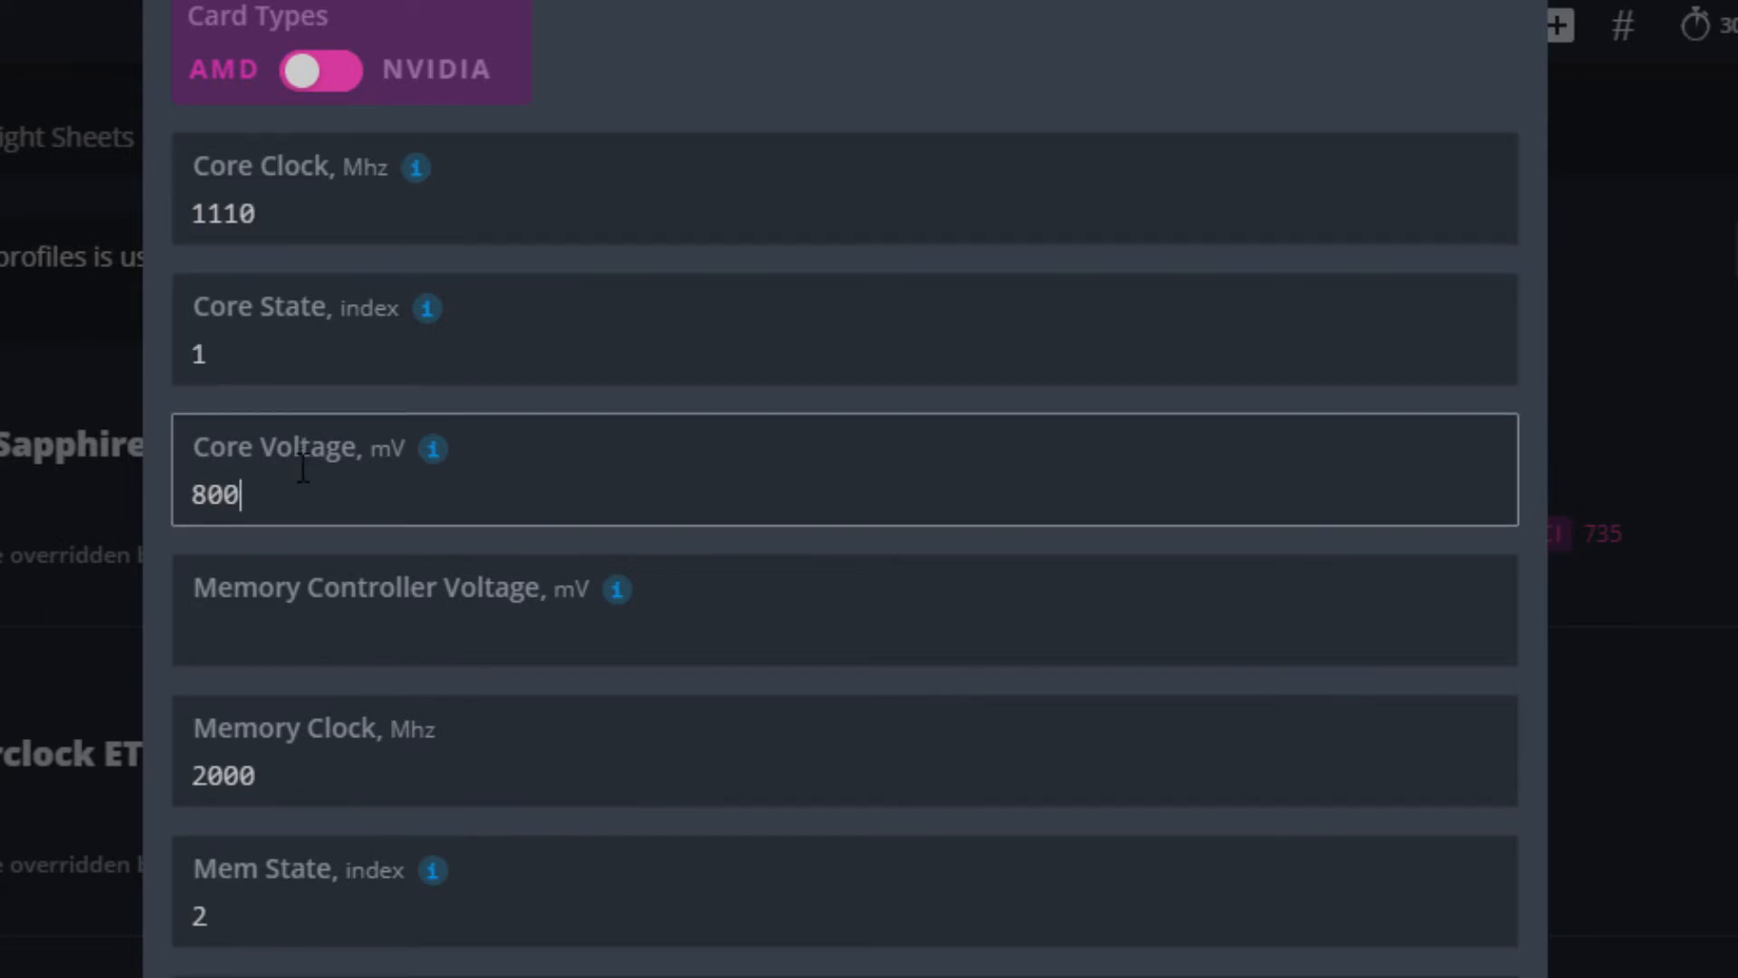
left_click(148, 548)
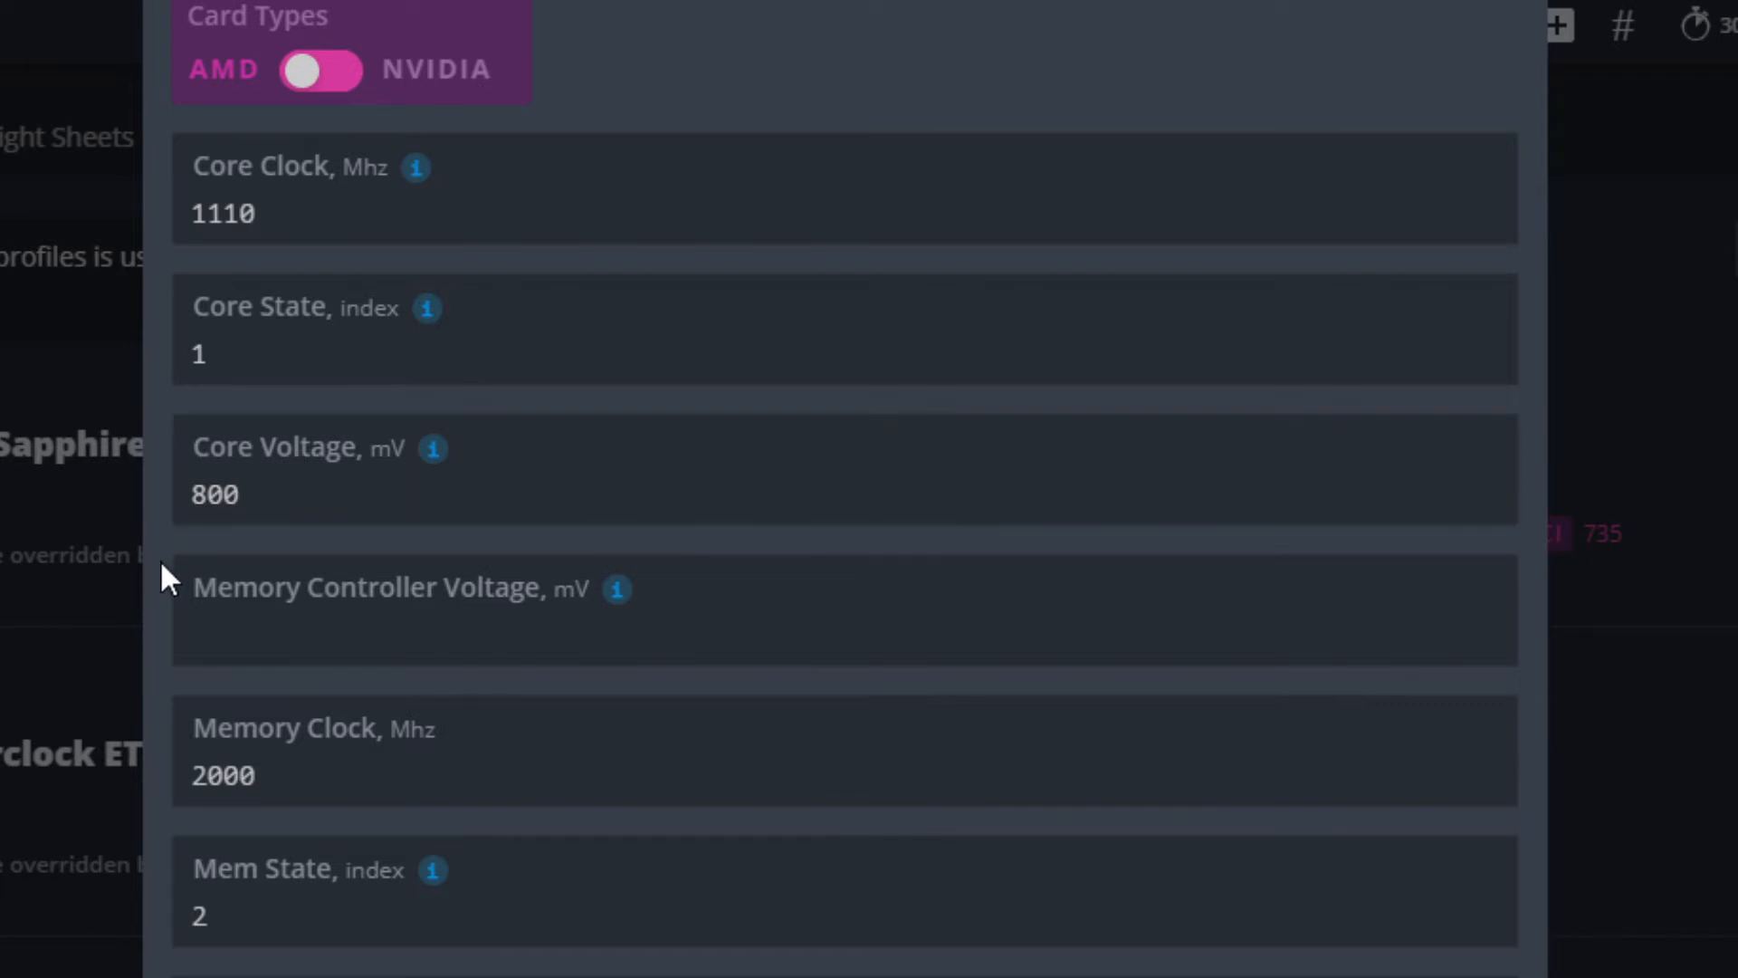
- Set both the memory voltage and the memory controller voltage to 850 mV
scroll(161, 566, "down", 2)
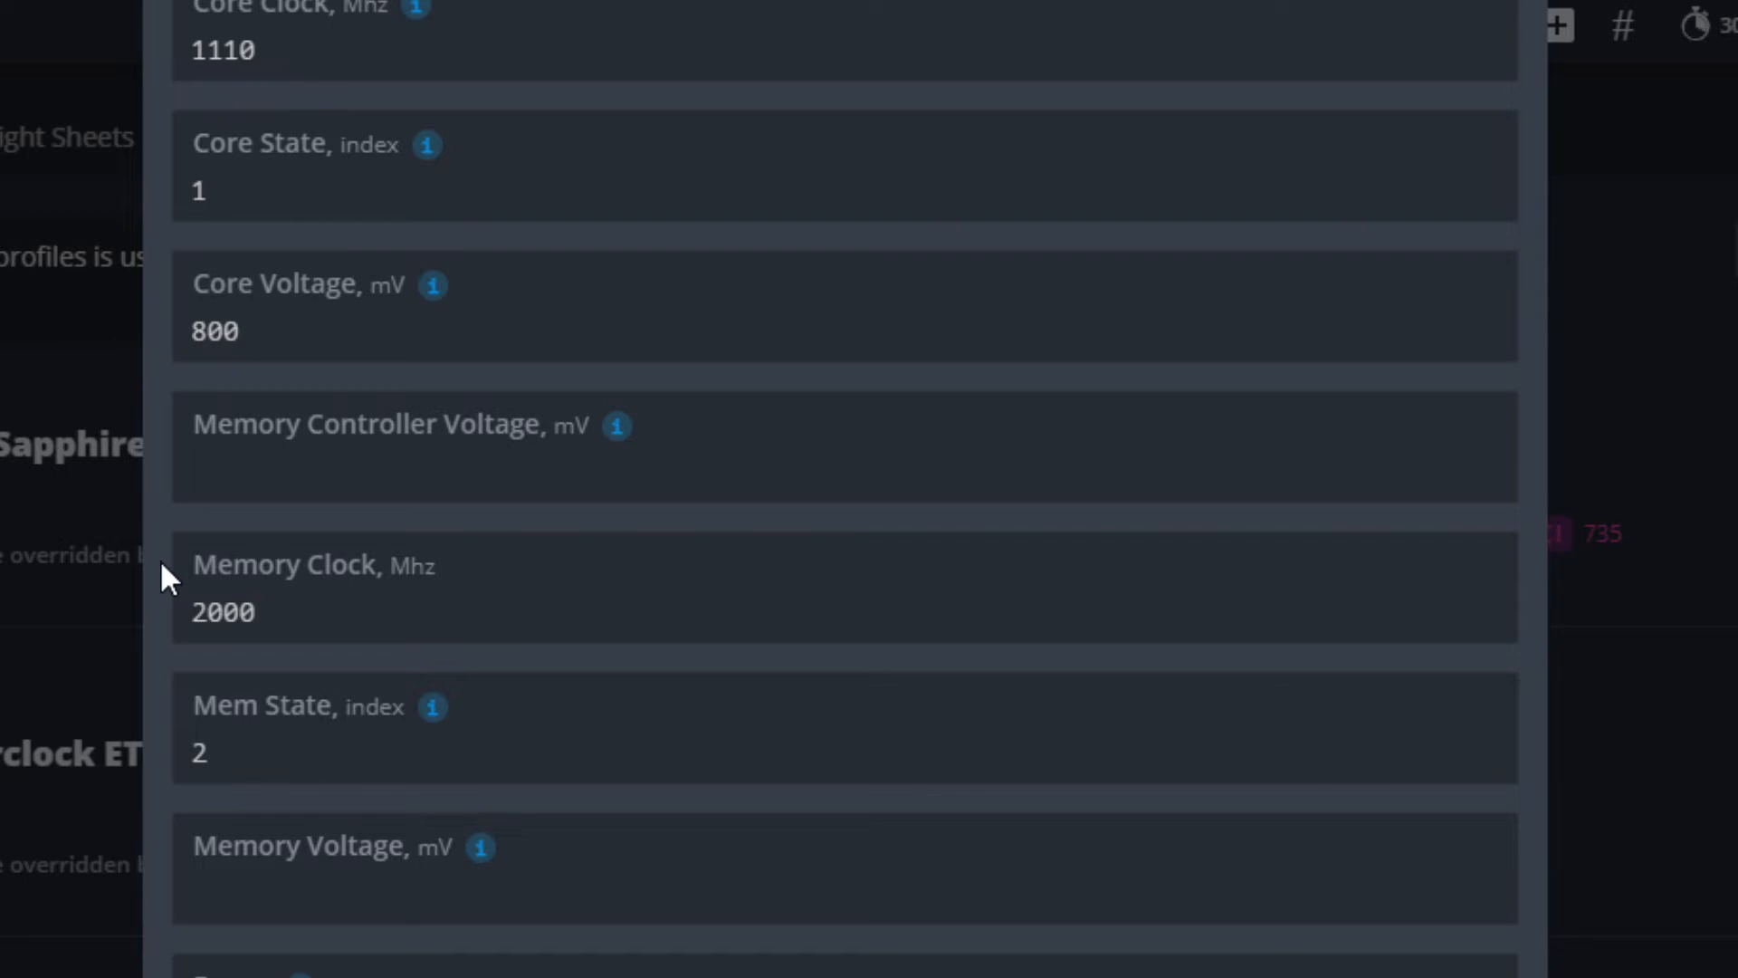
scroll(156, 641, "down", 1)
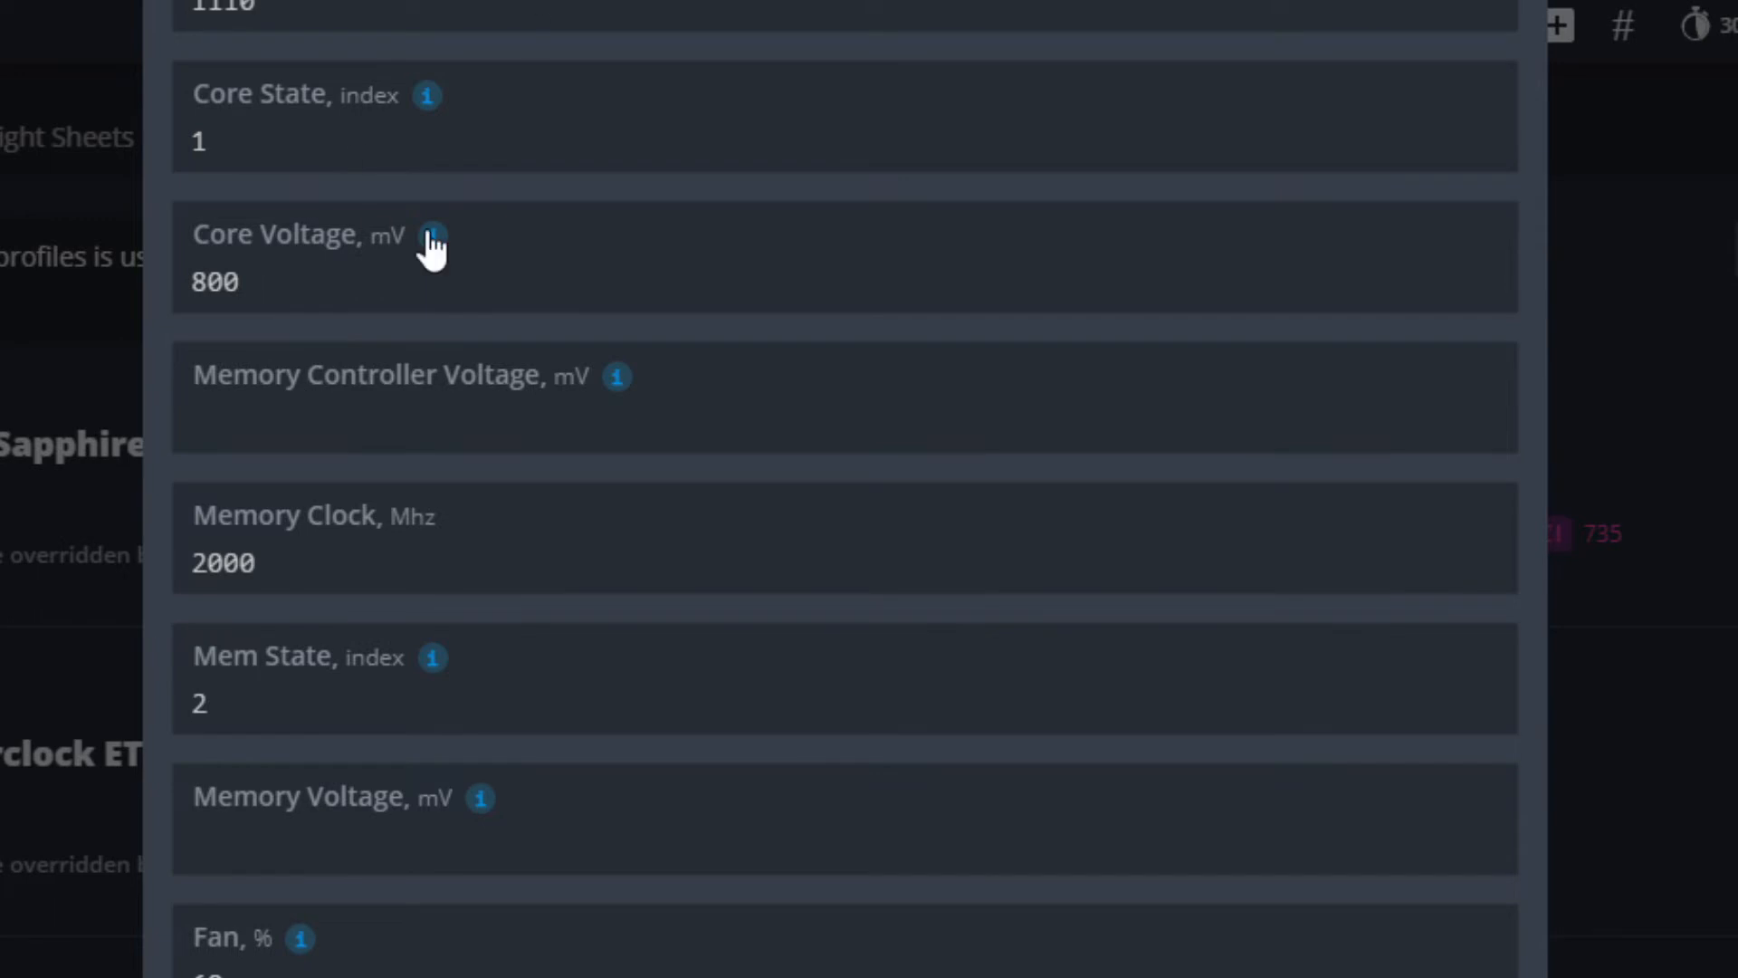
left_click(173, 388)
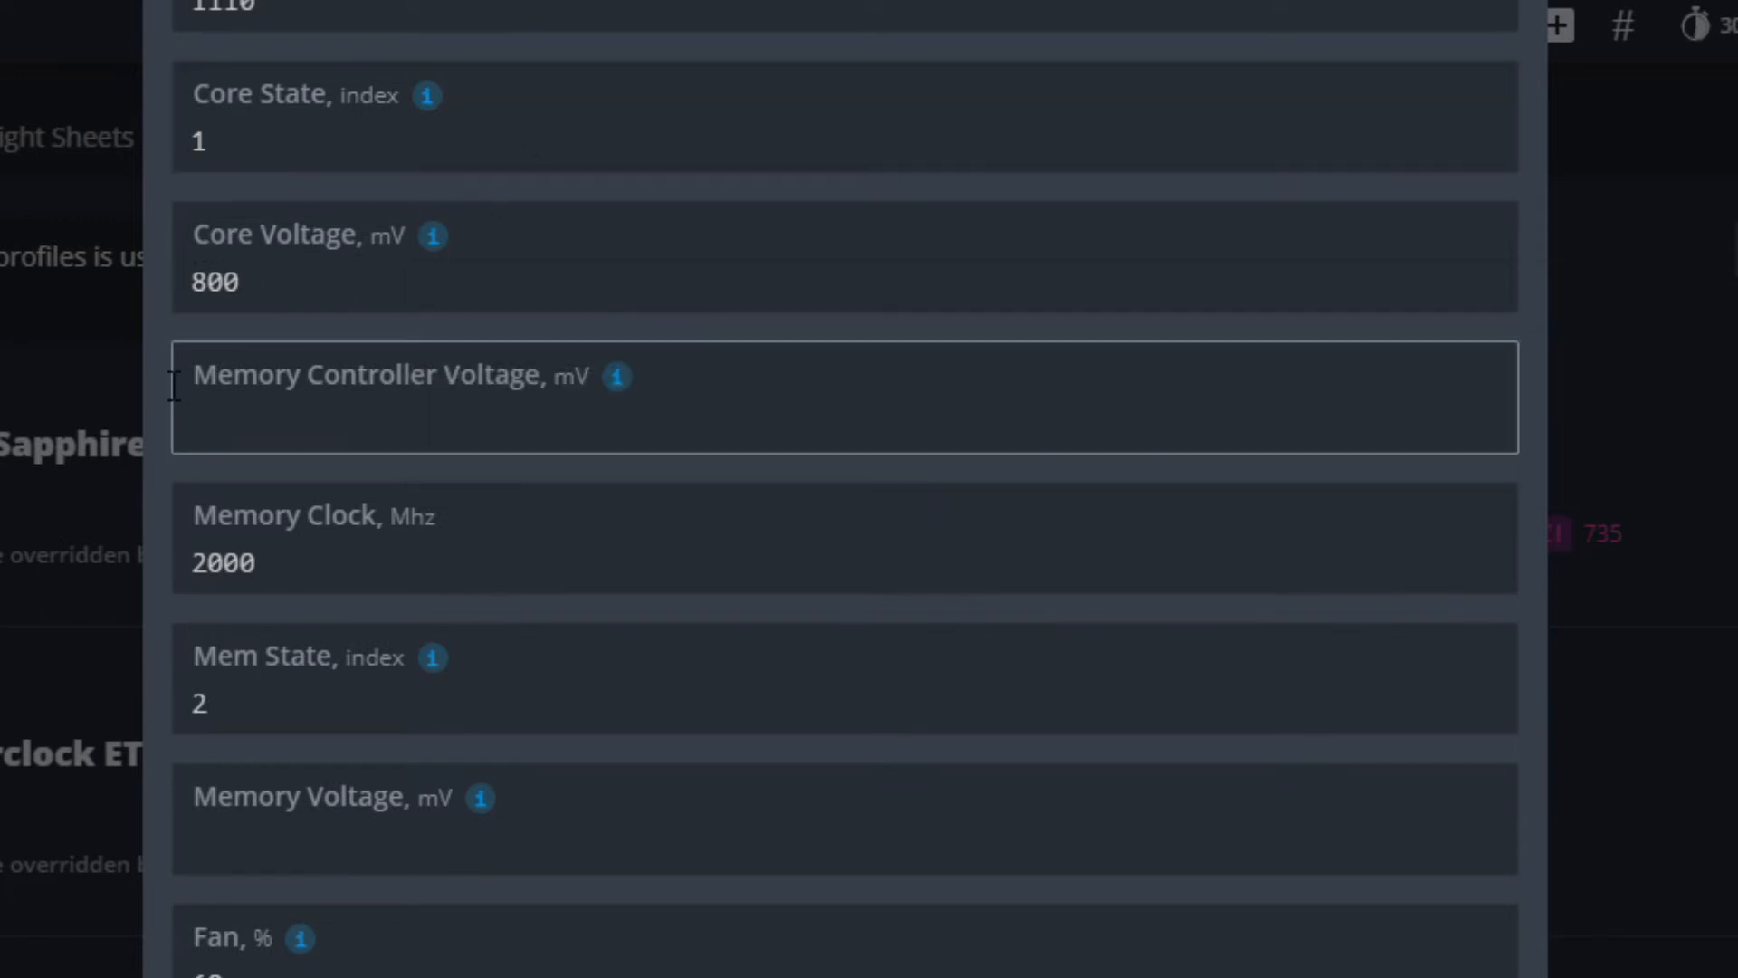
scroll(151, 438, "down", 1)
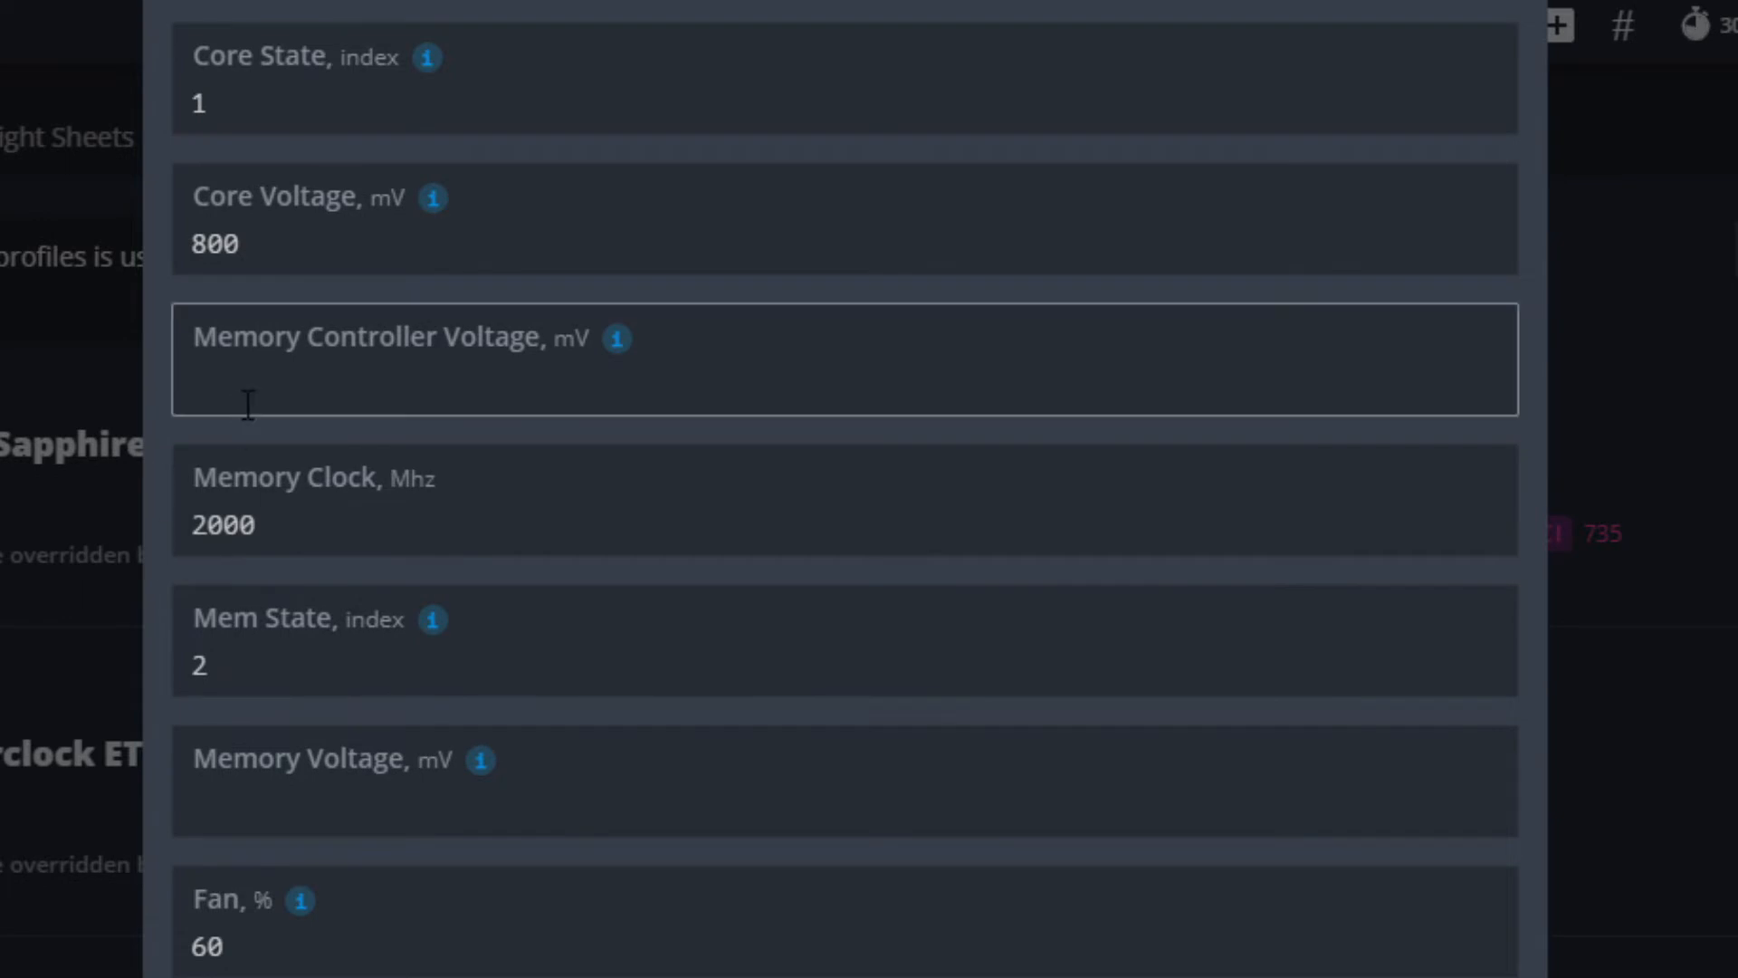
left_click(280, 801)
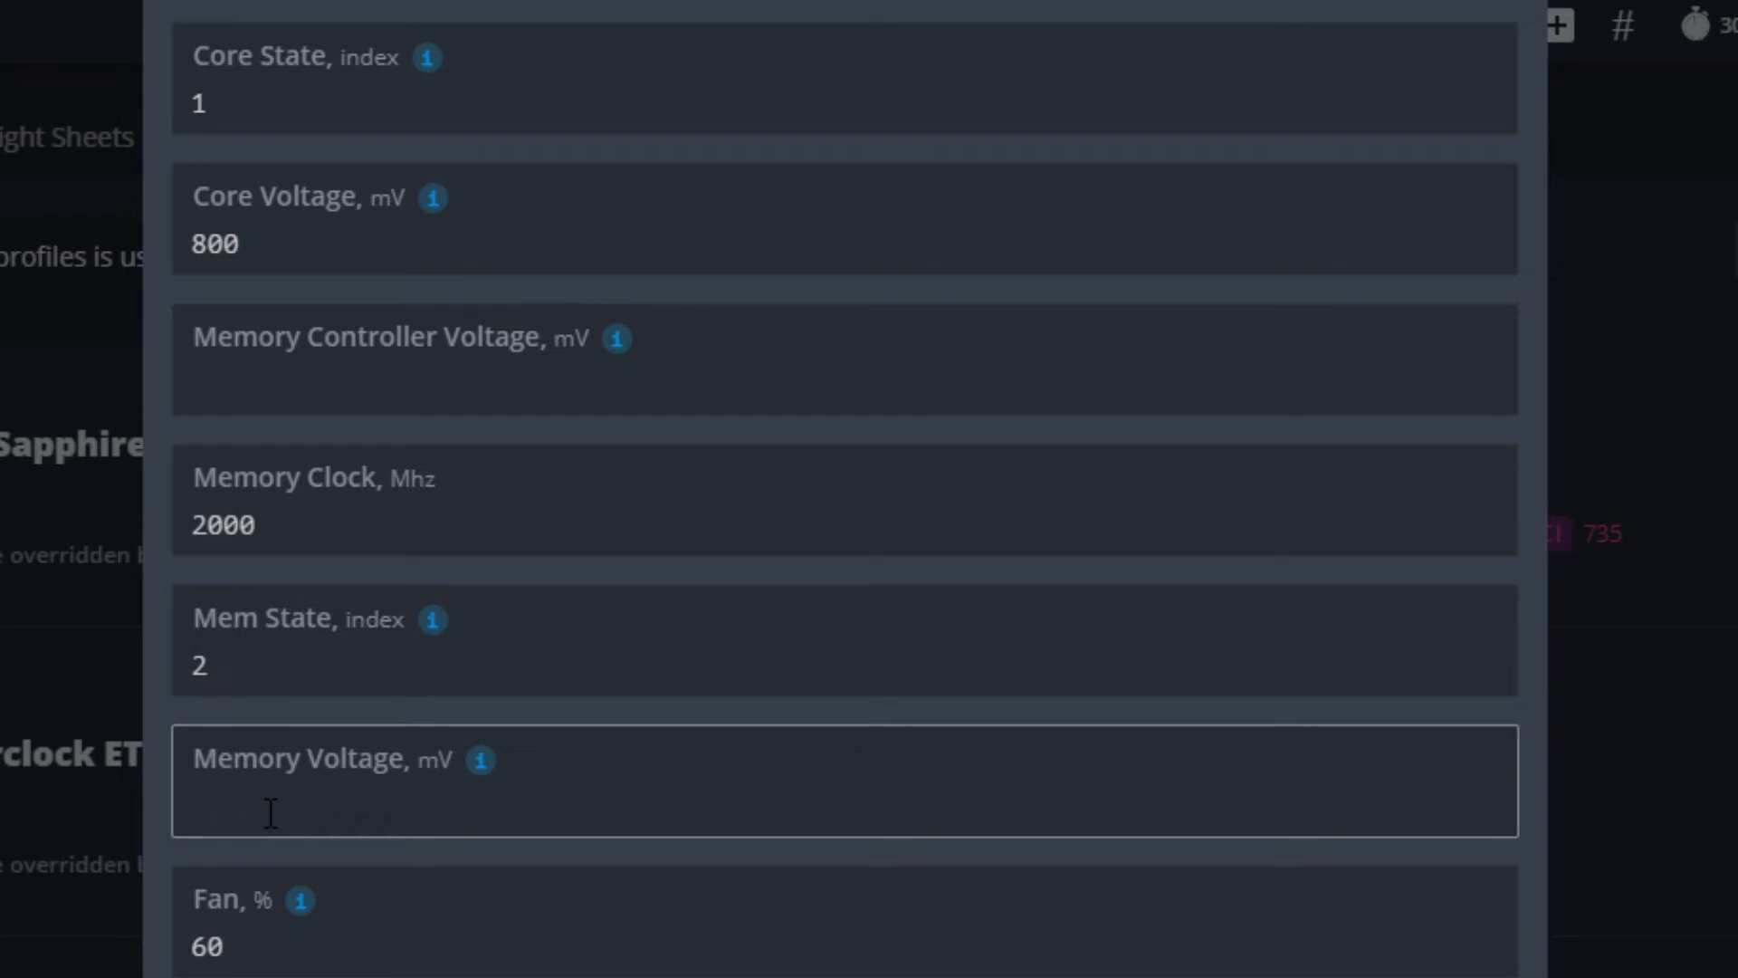
left_click(343, 389)
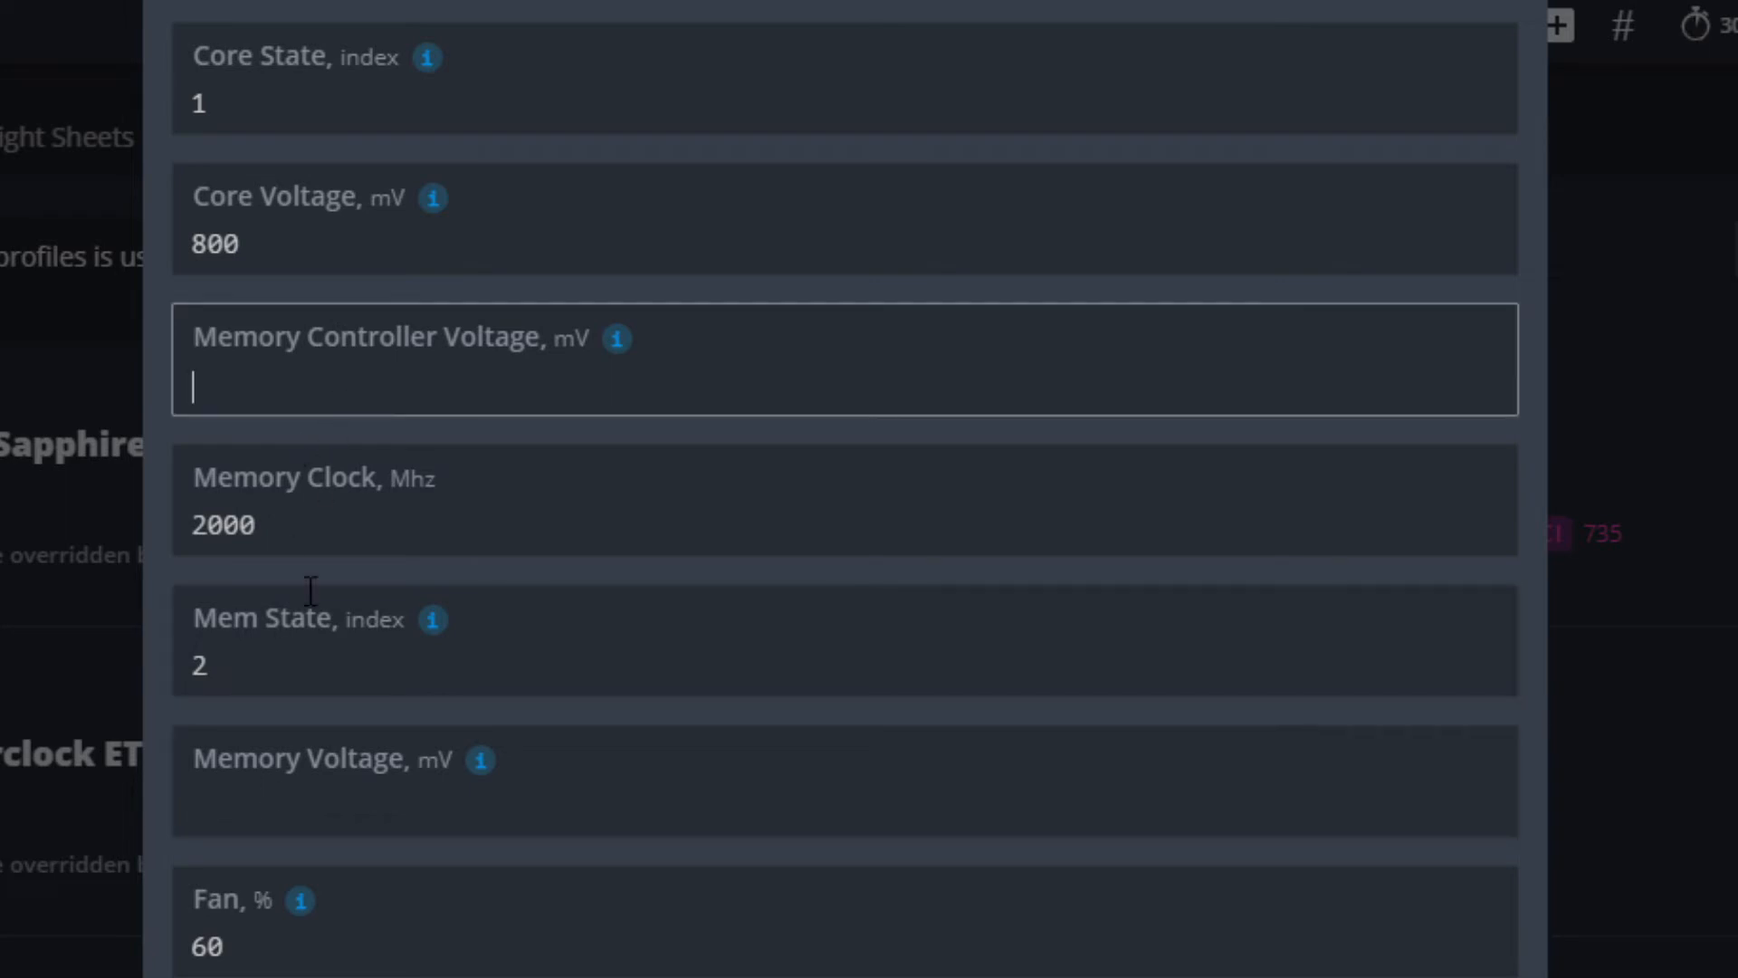
left_click(326, 801)
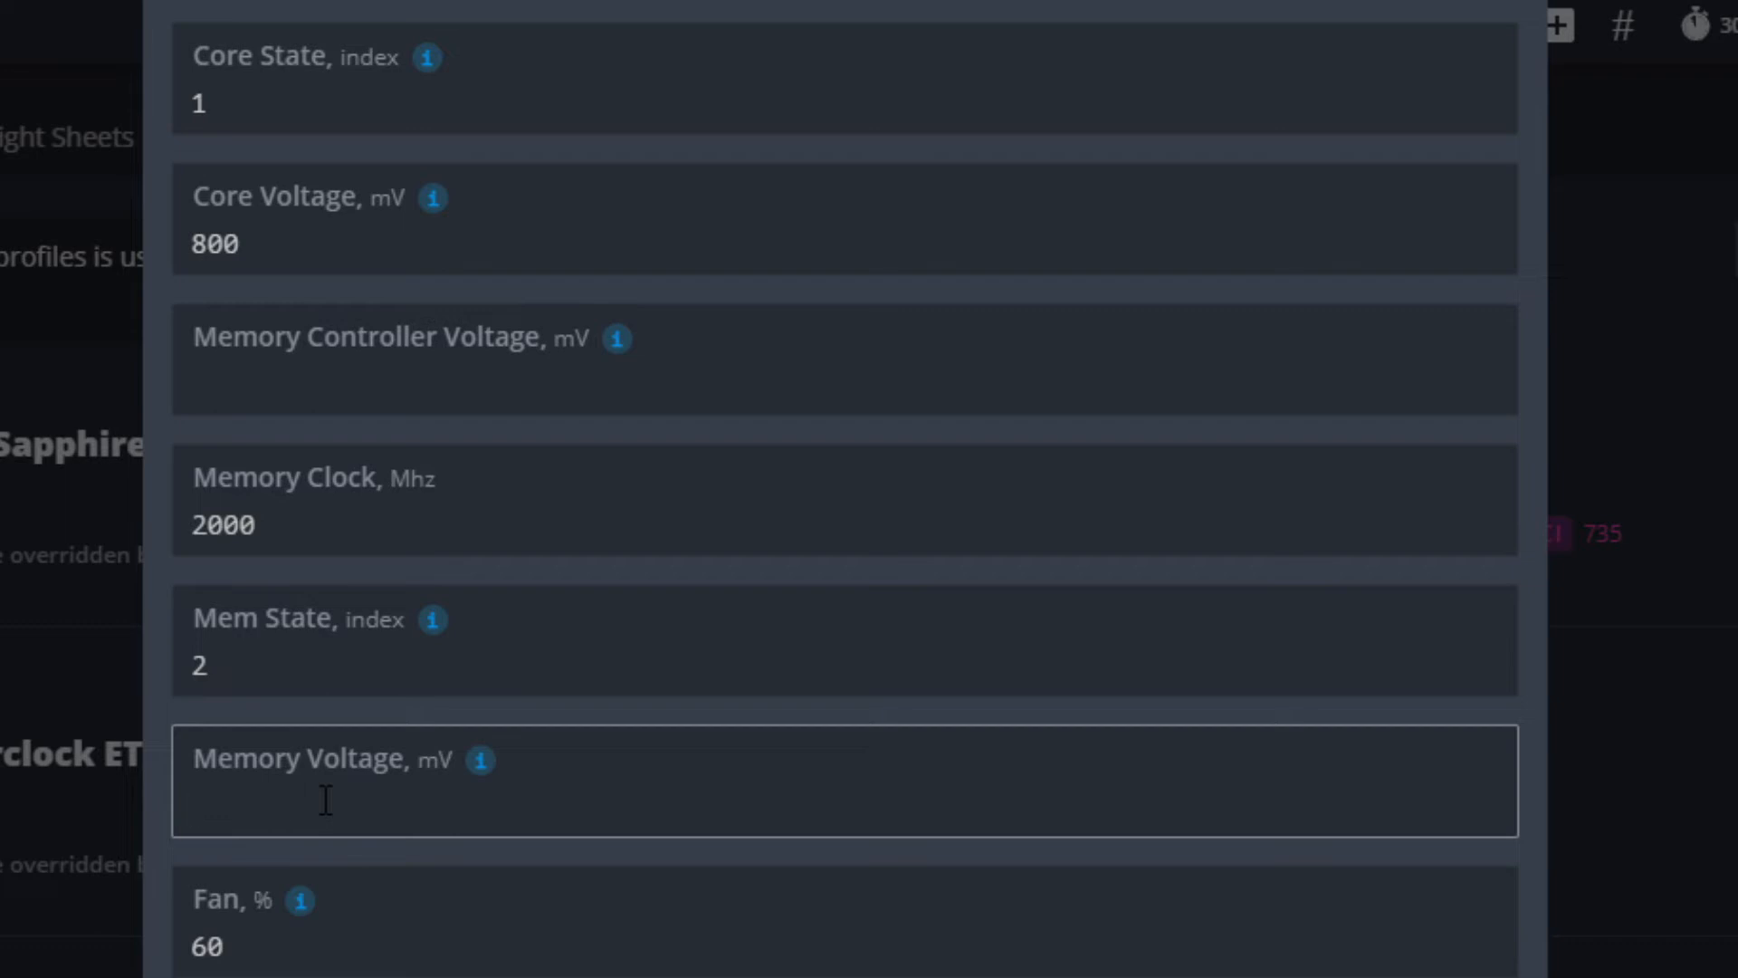
type("850")
left_click(326, 389)
type("850")
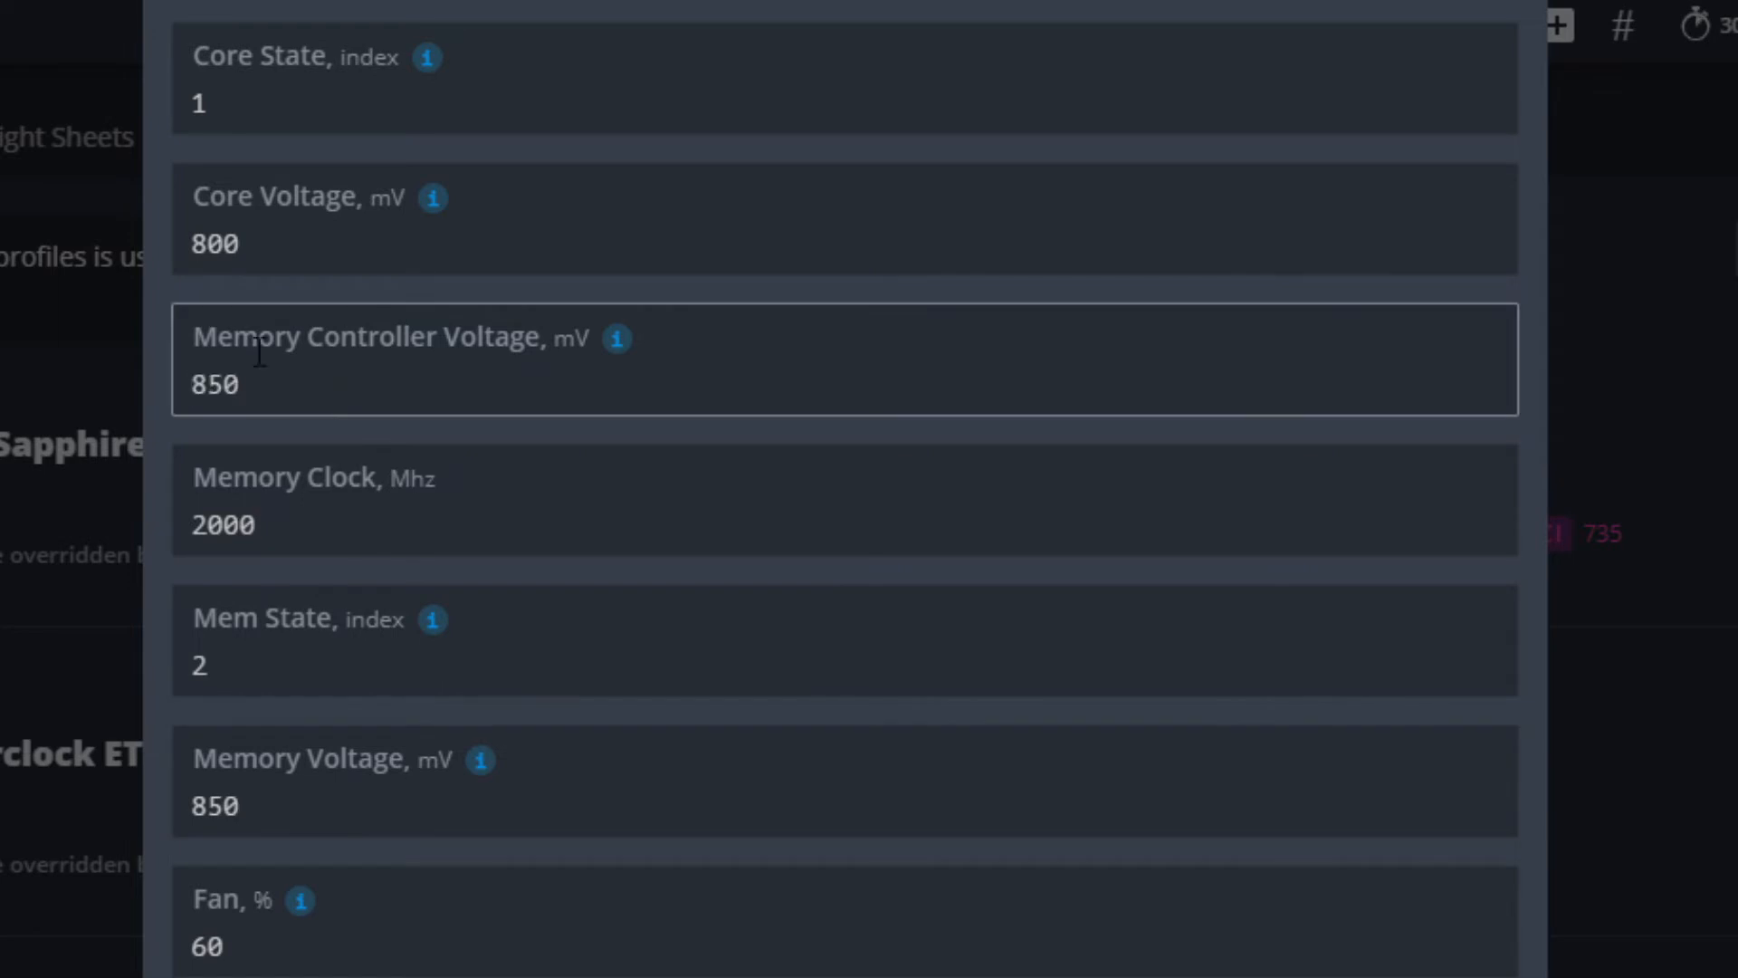
left_click(345, 380)
left_click(303, 778)
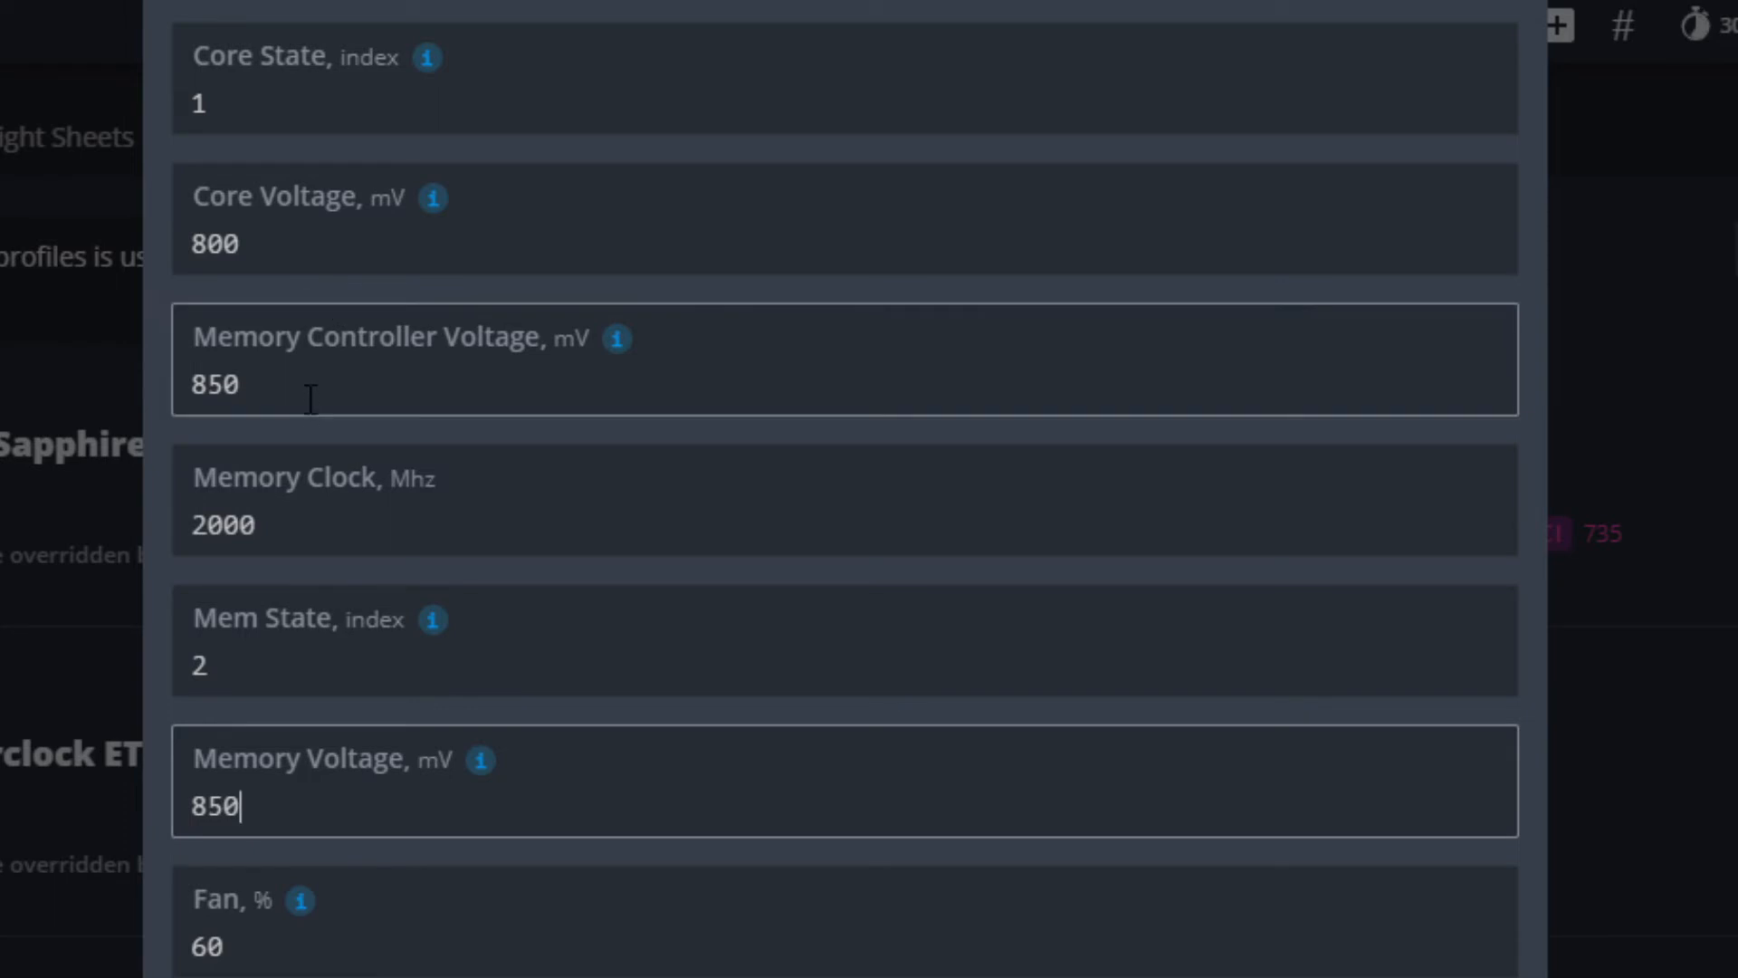
left_click(312, 378)
left_click(285, 822)
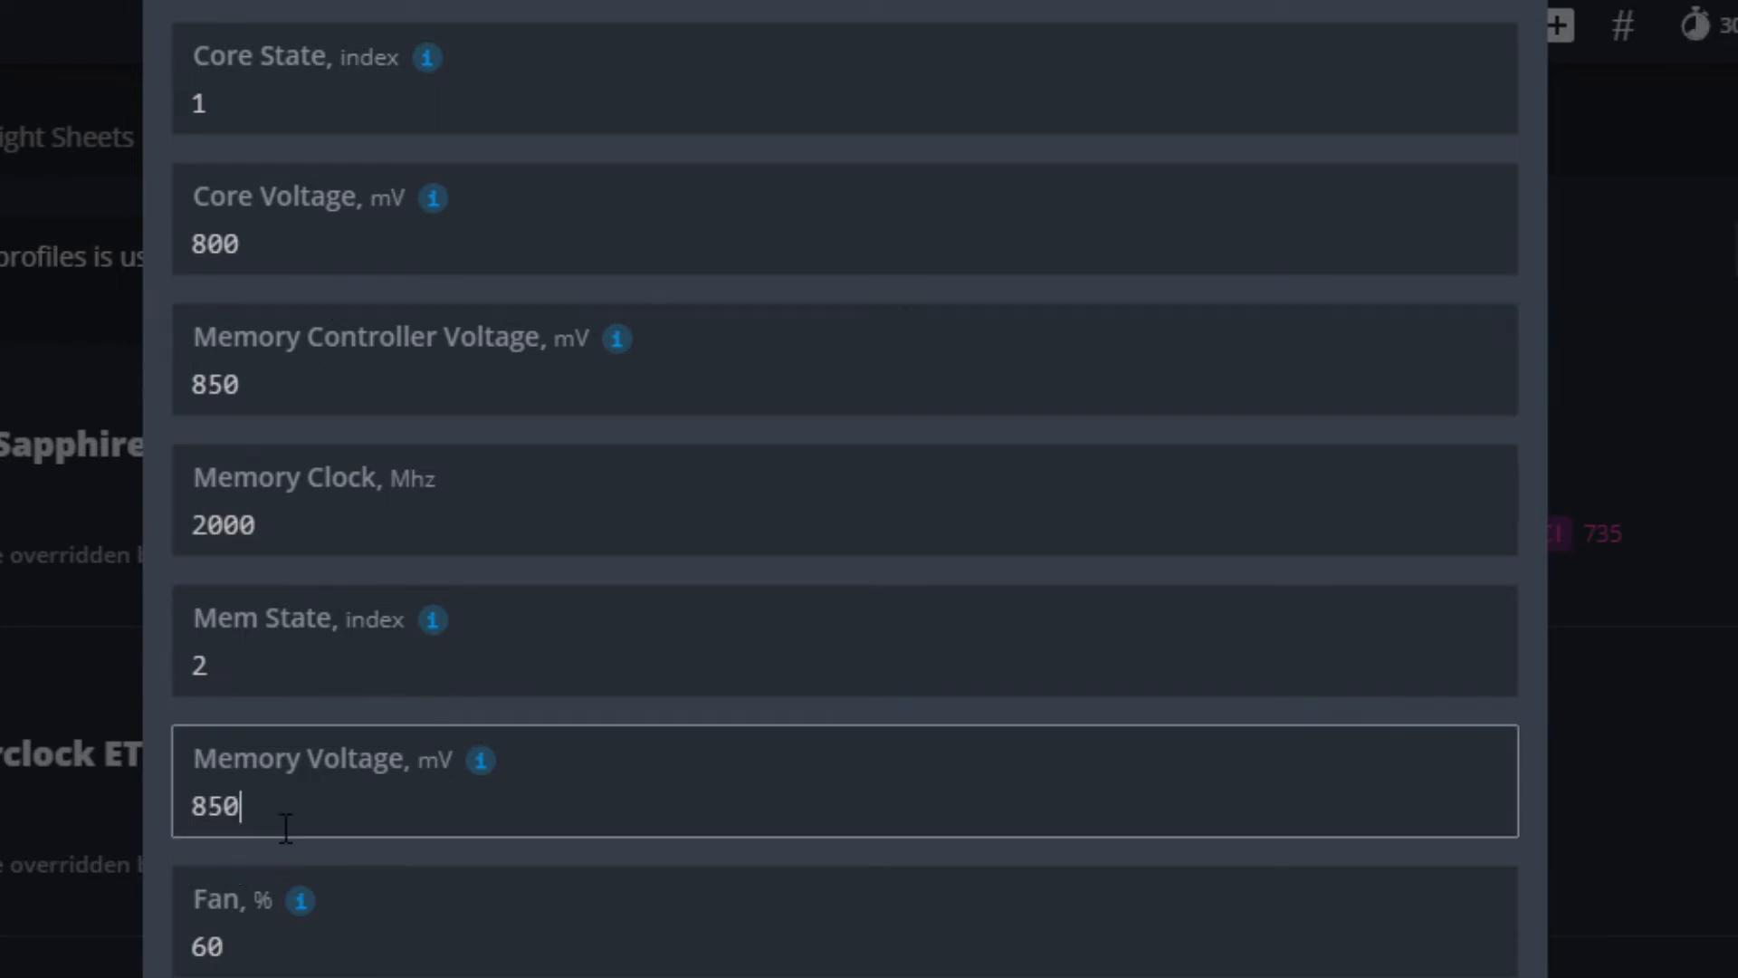
- Set the memory state index to 1
left_click(321, 384)
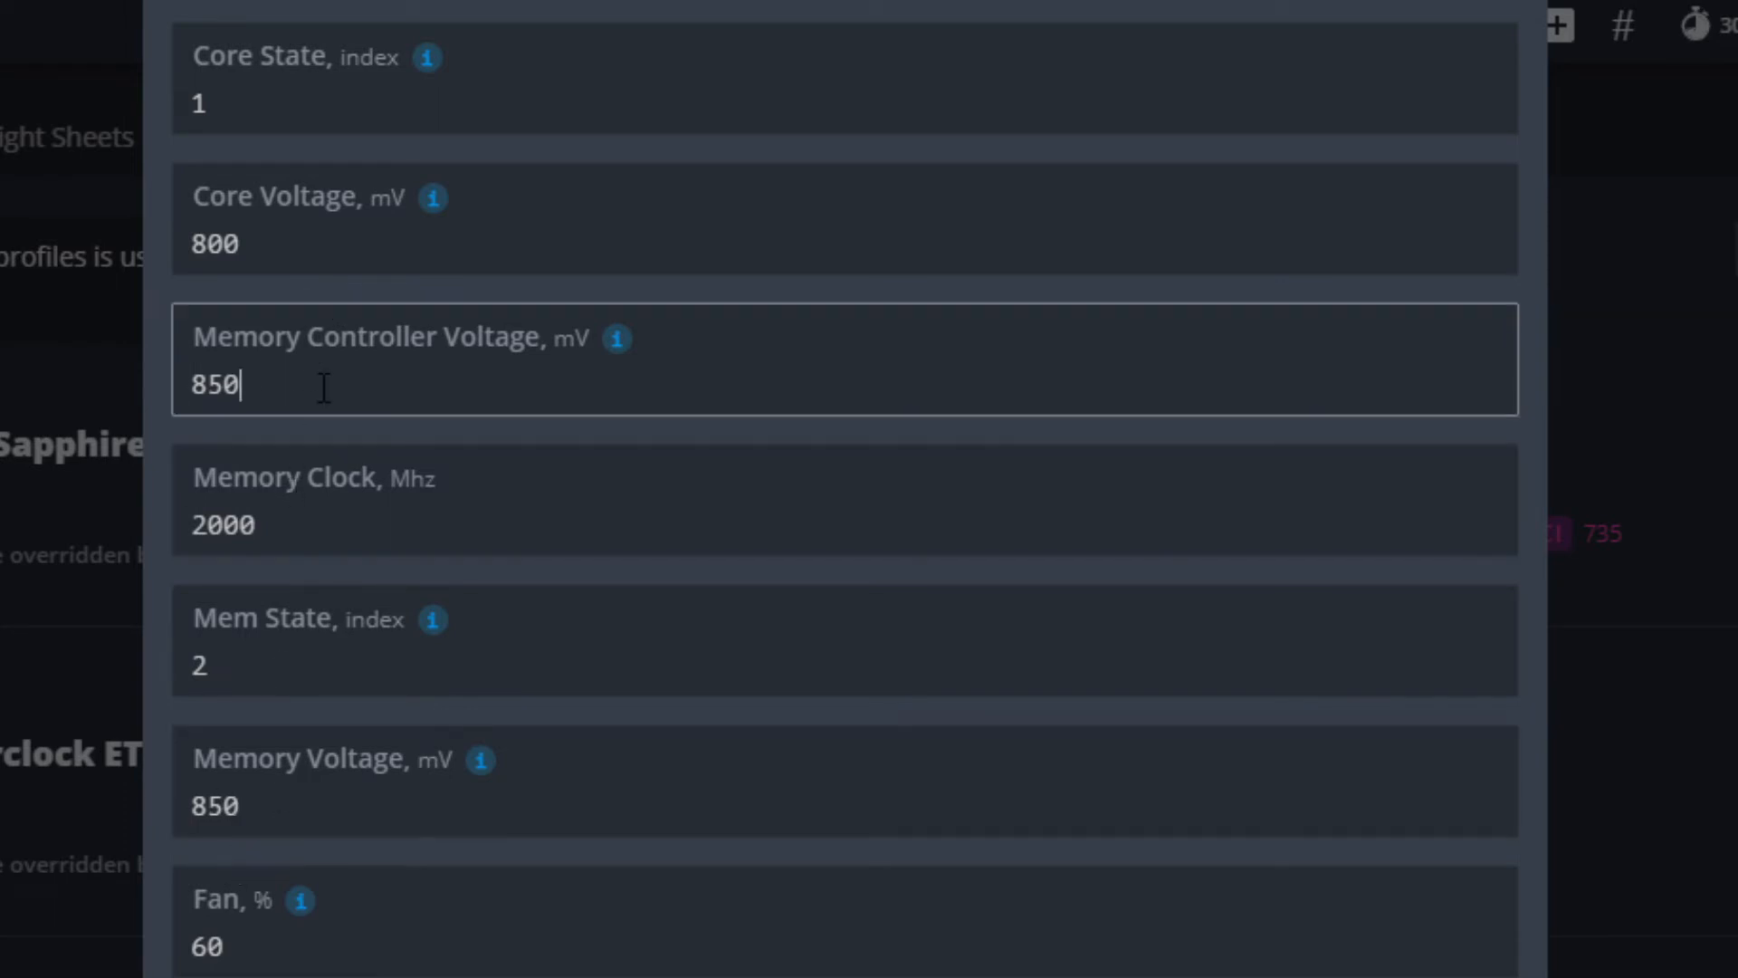
left_click(158, 481)
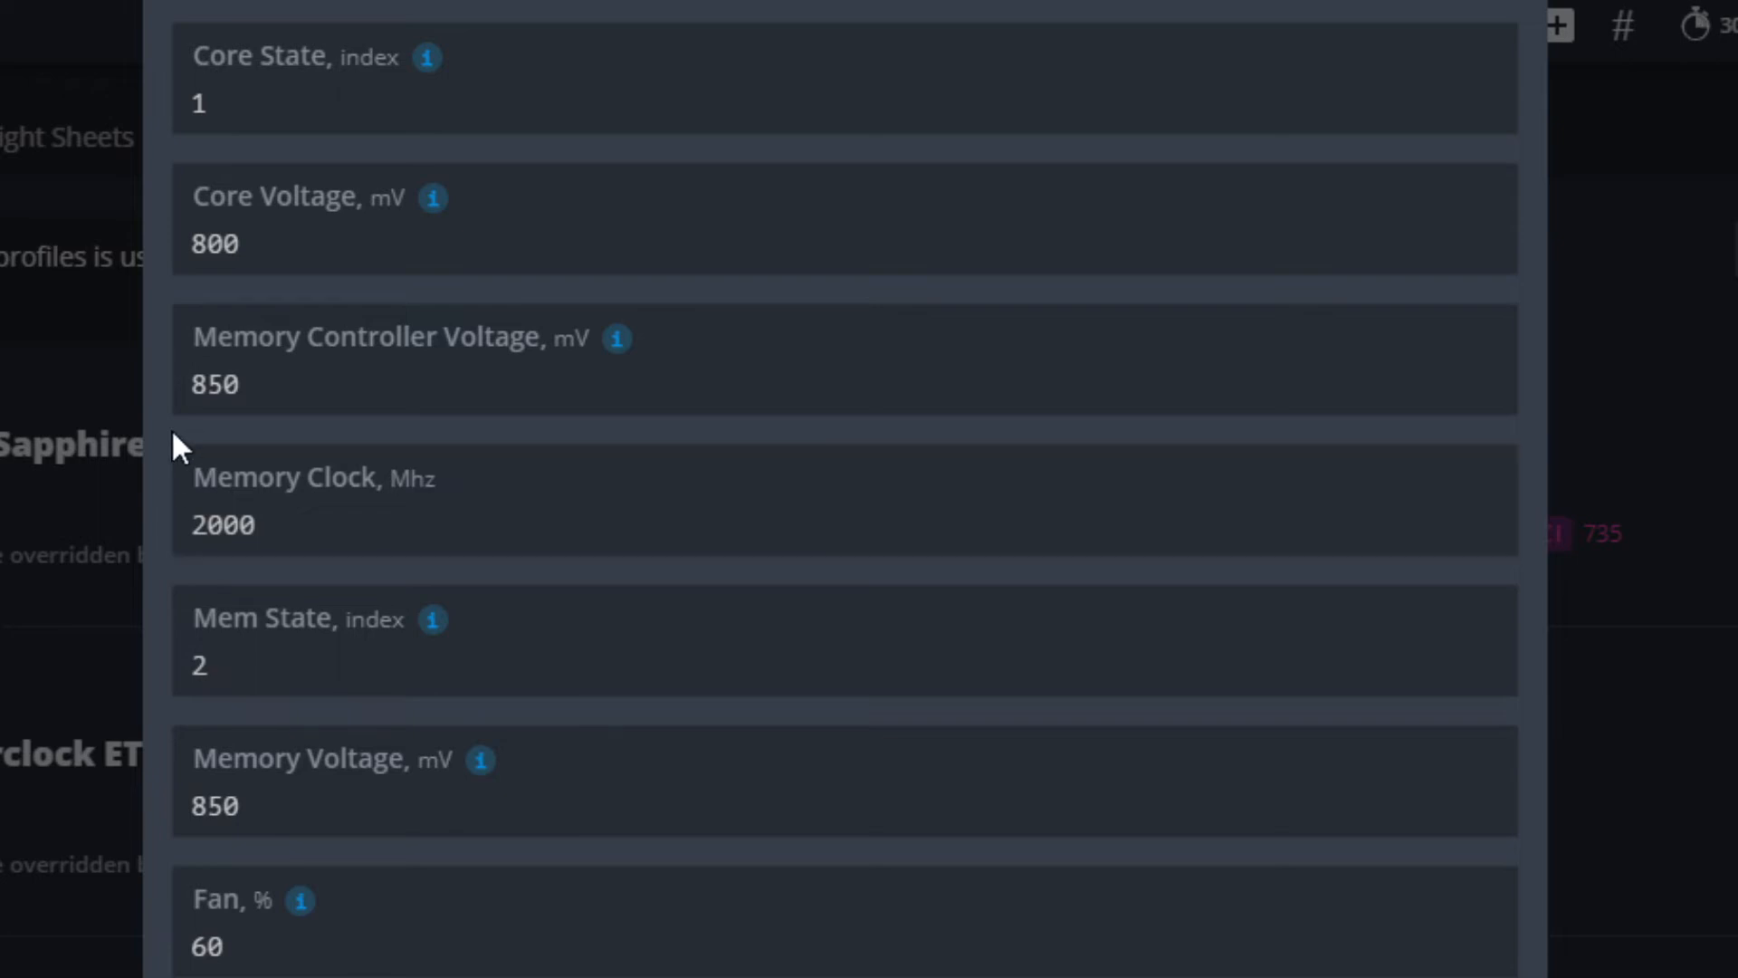
left_click(231, 667)
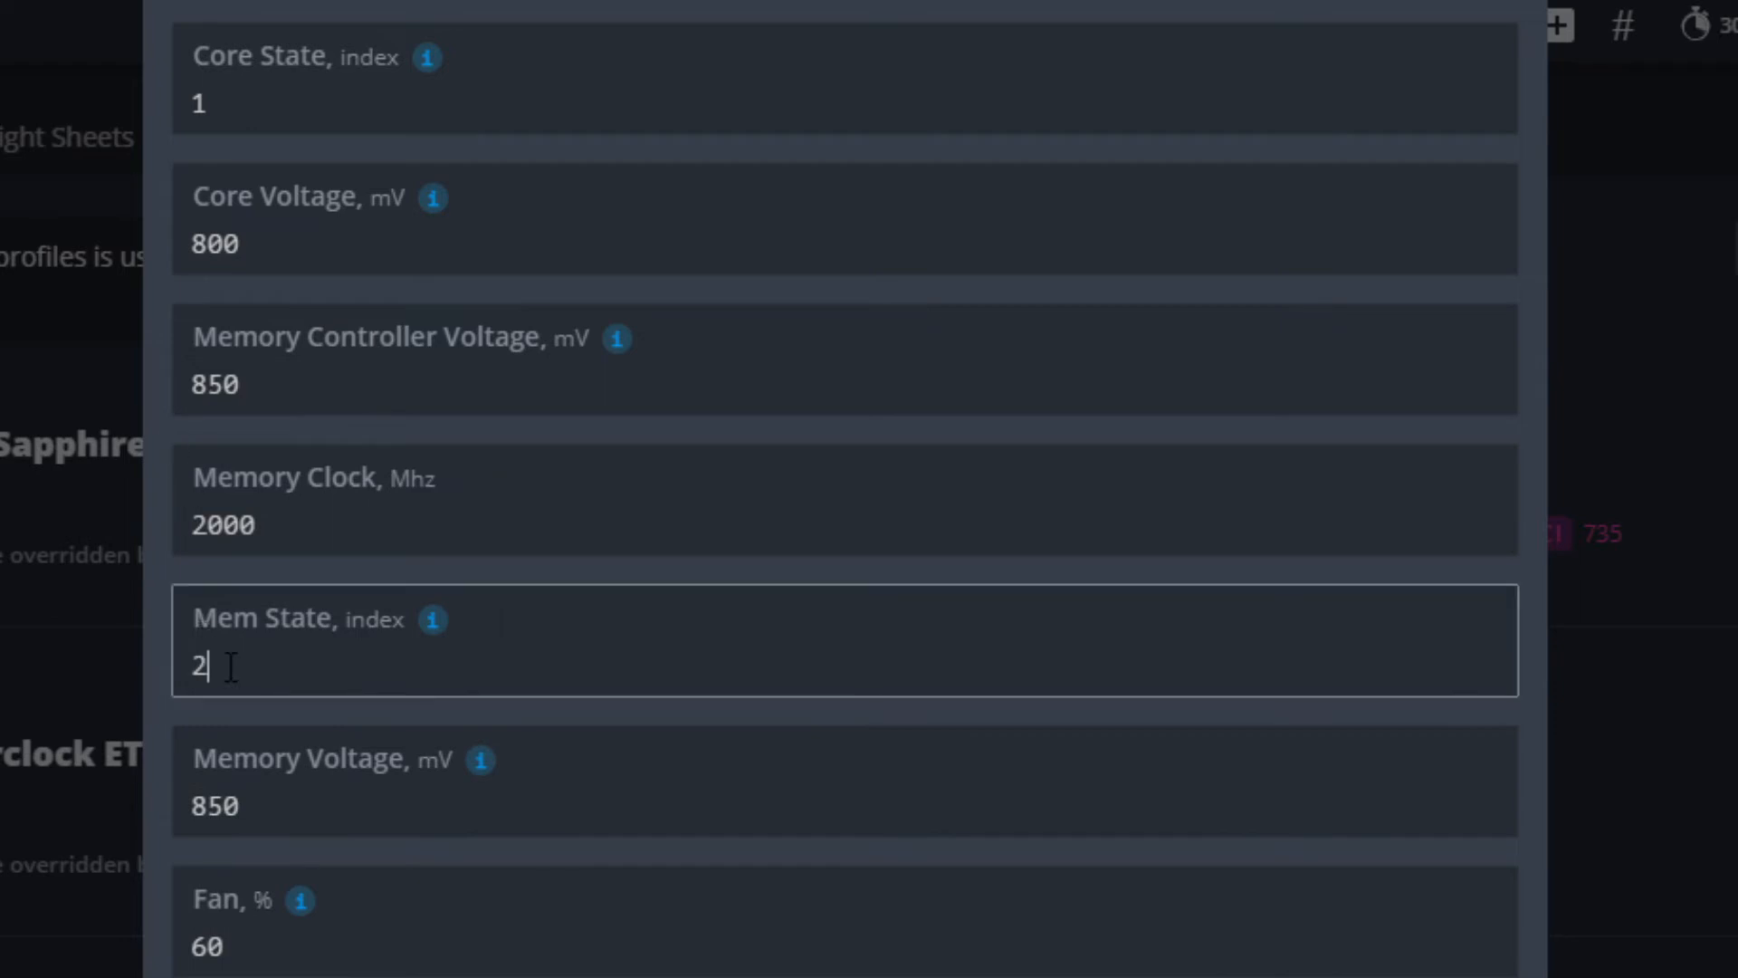
key("BackSpace")
type("1")
left_click(252, 819)
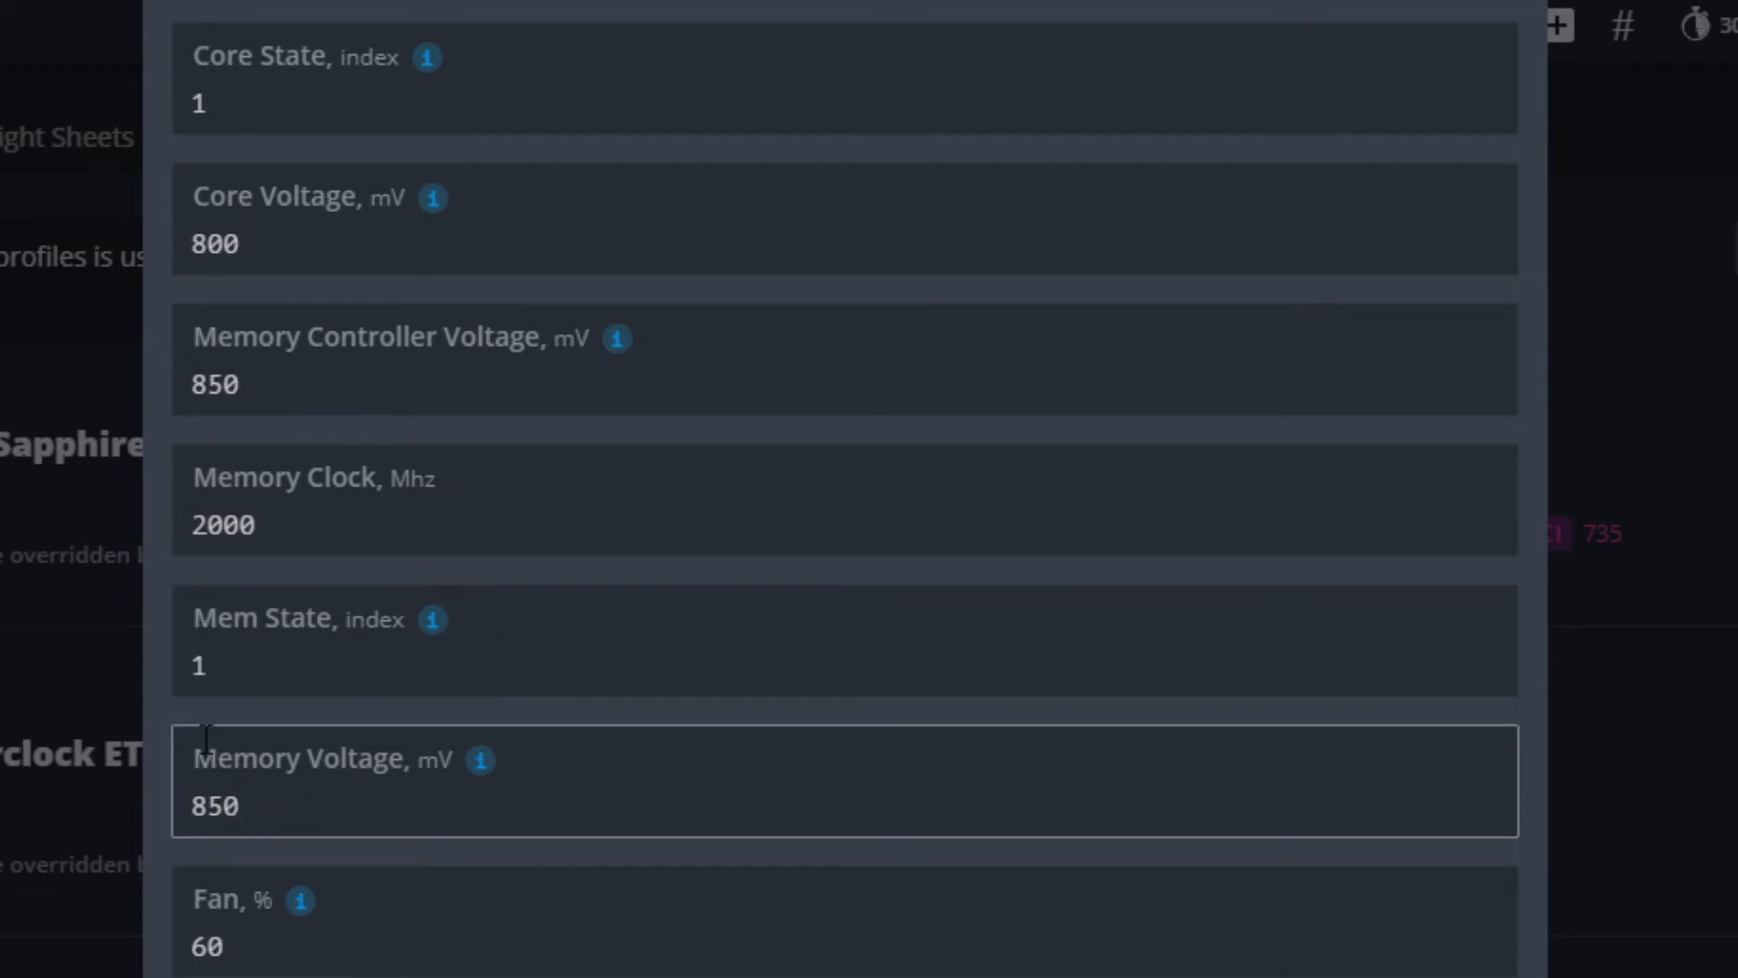
left_click(272, 381)
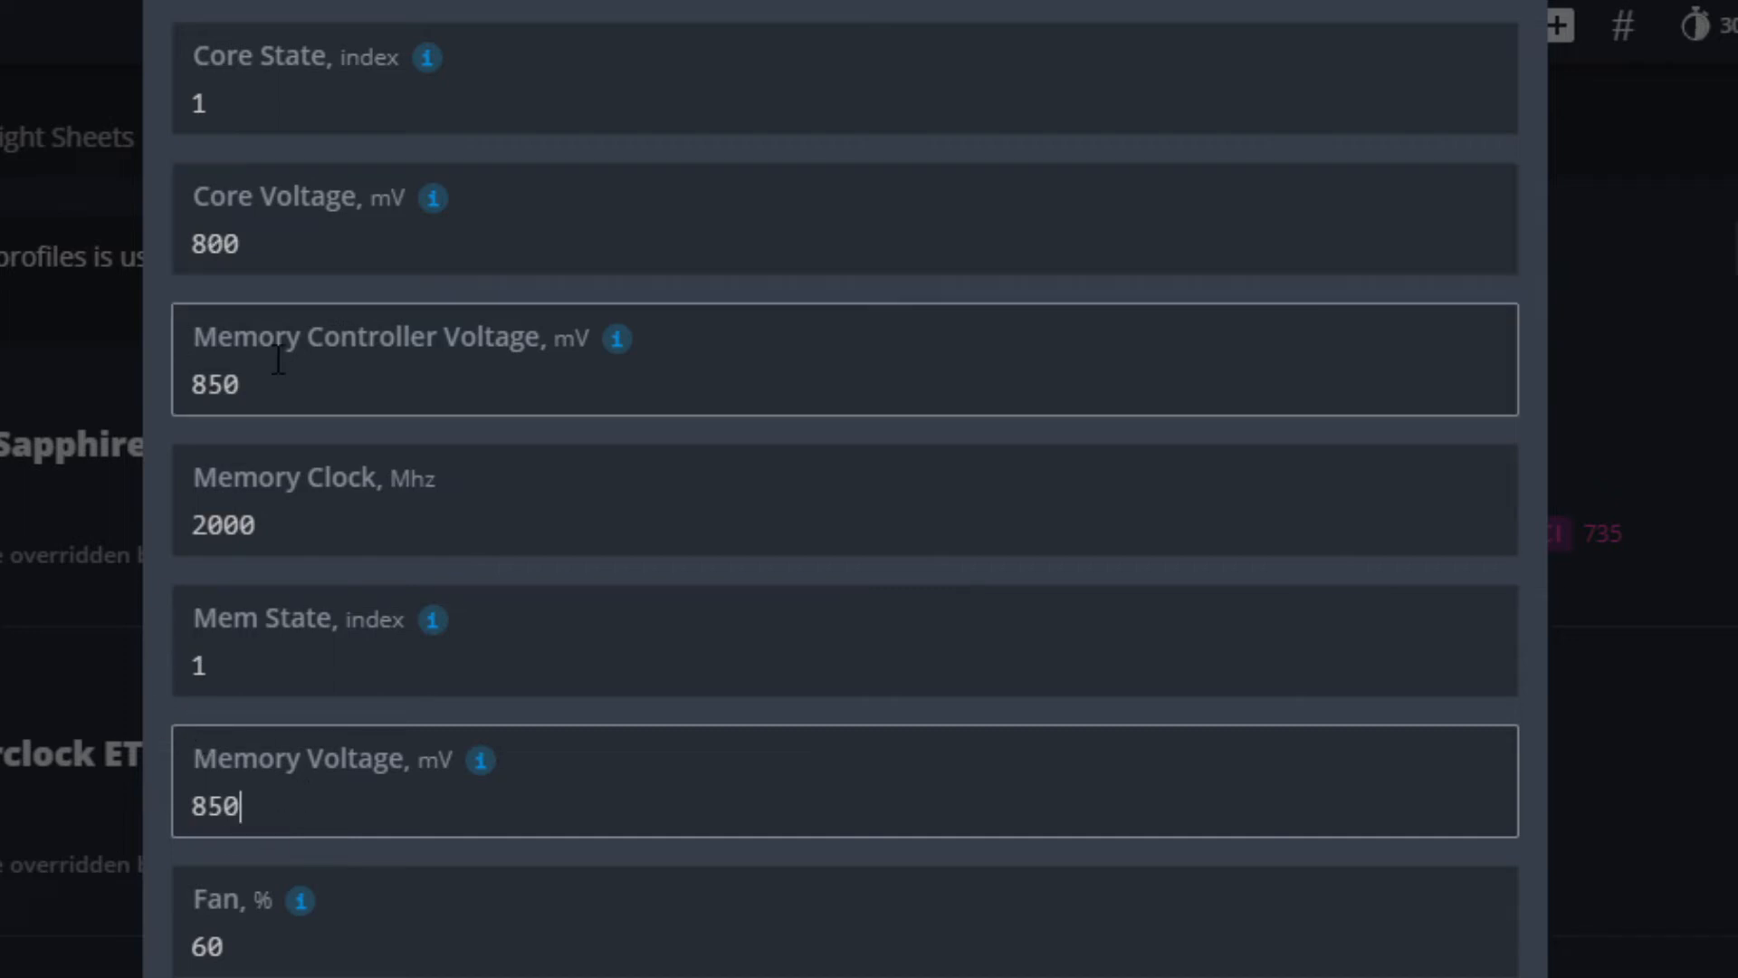
left_click(290, 806)
left_click(306, 628)
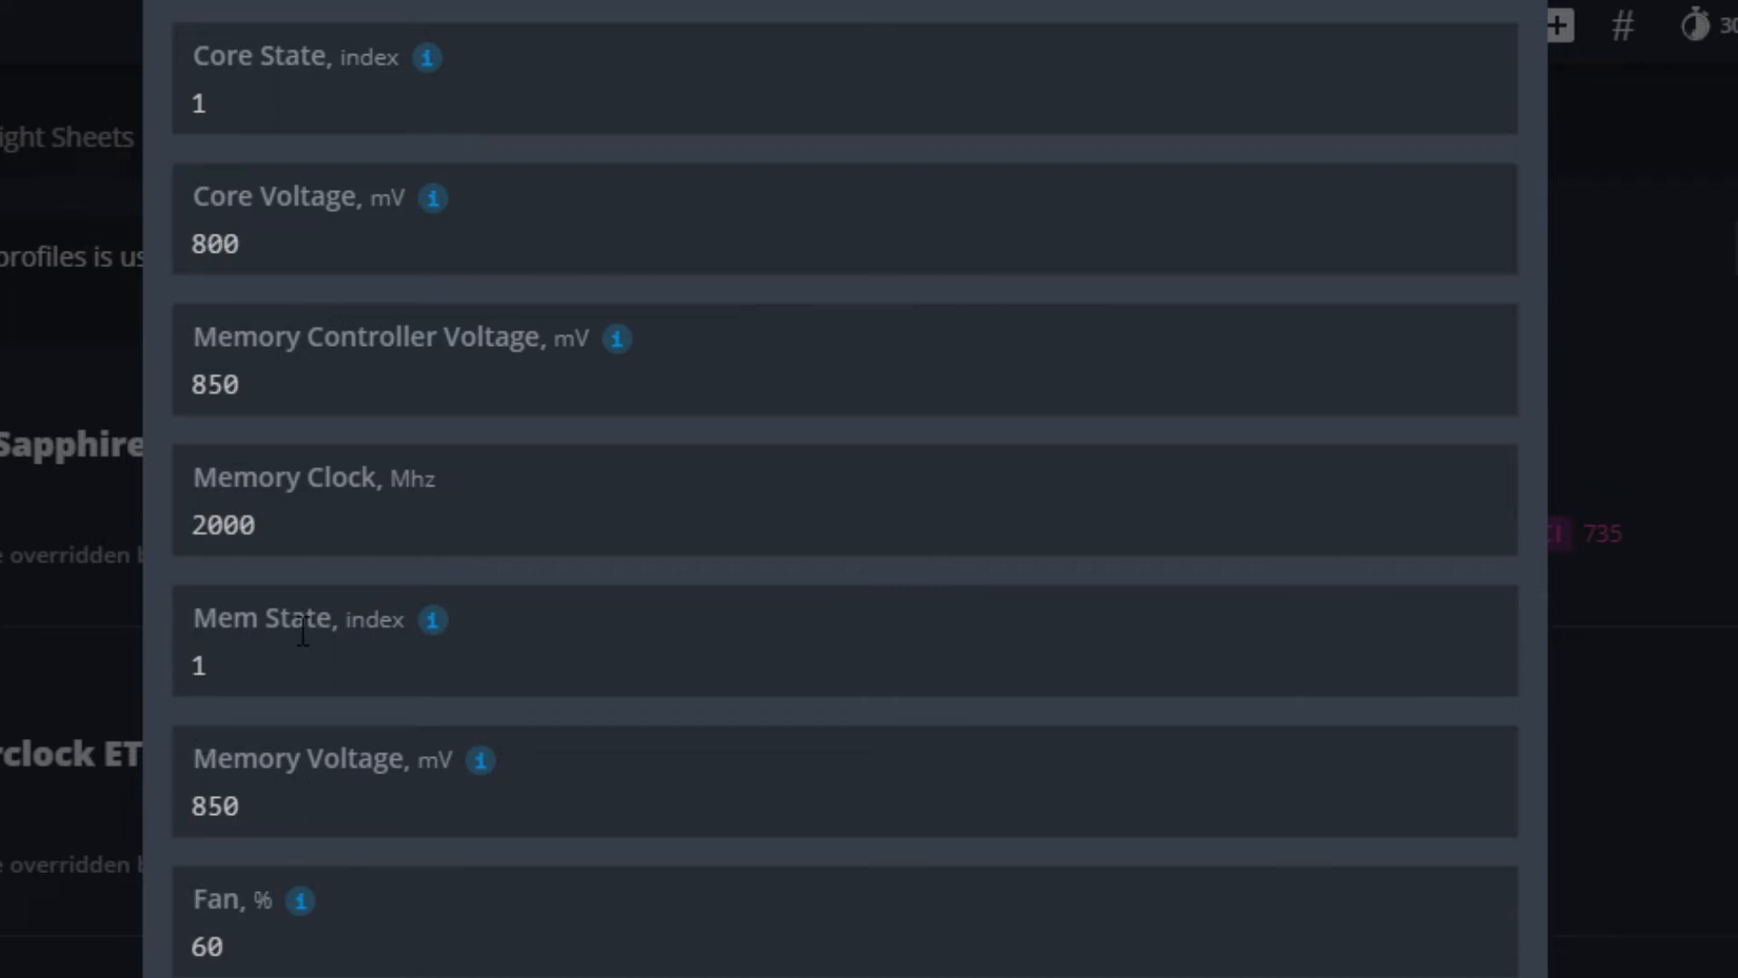
left_click(281, 667)
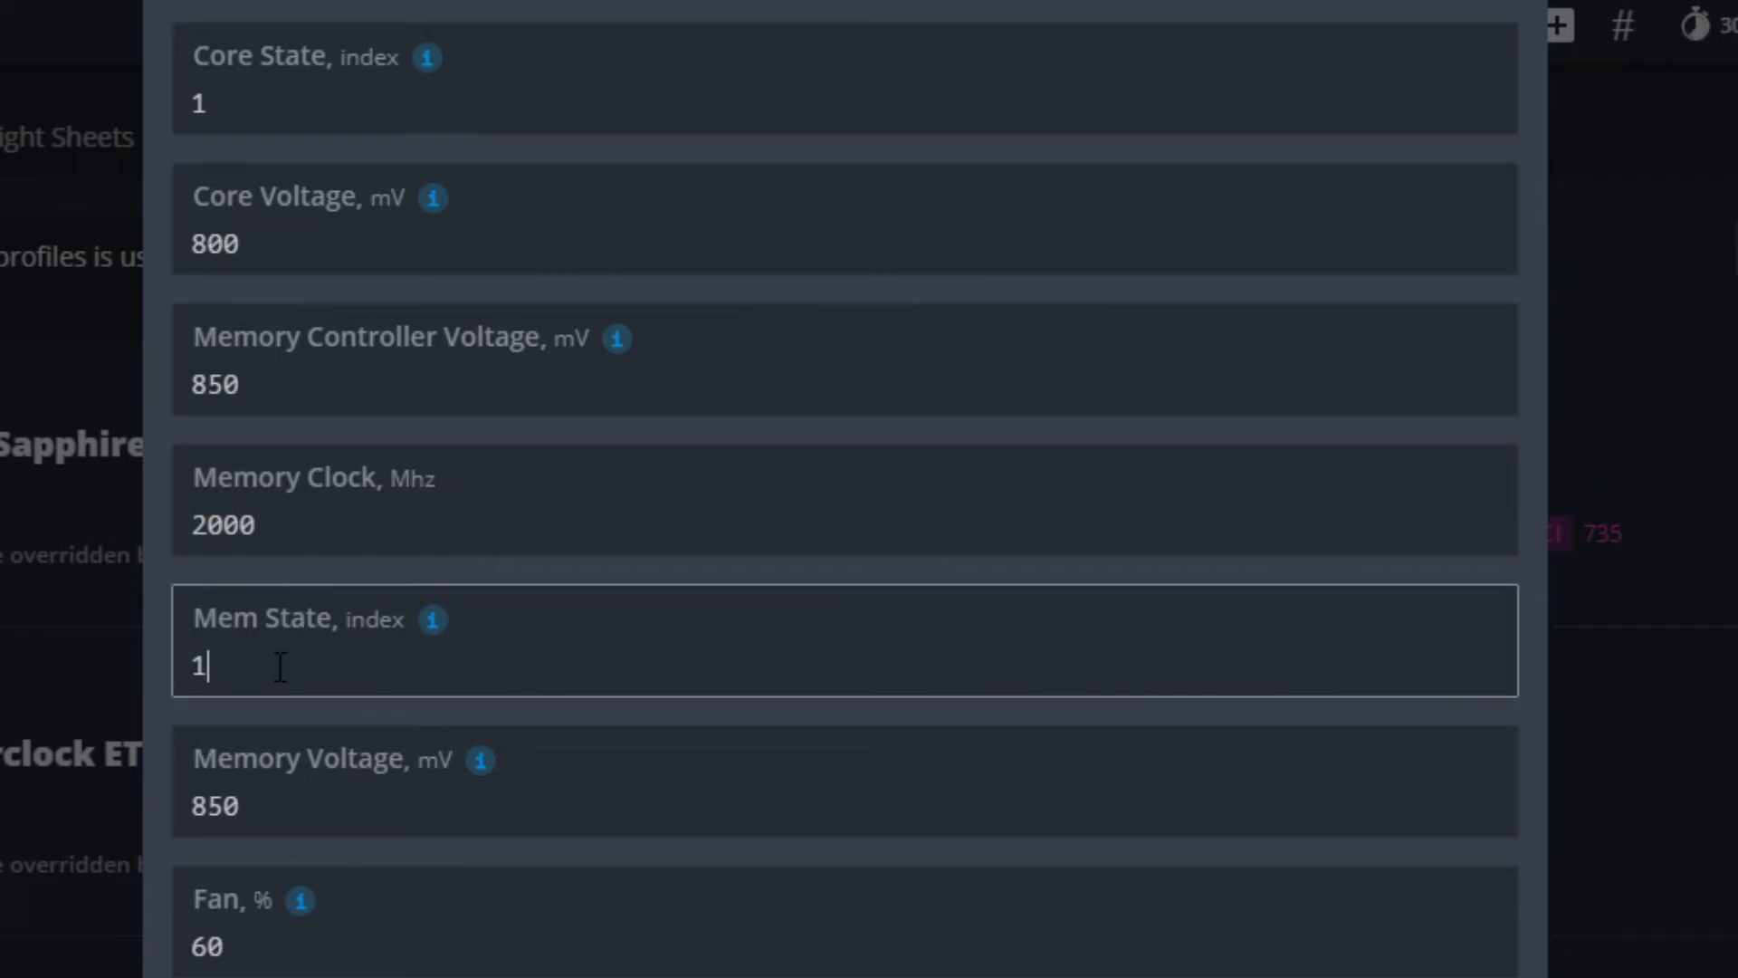
left_click(308, 577)
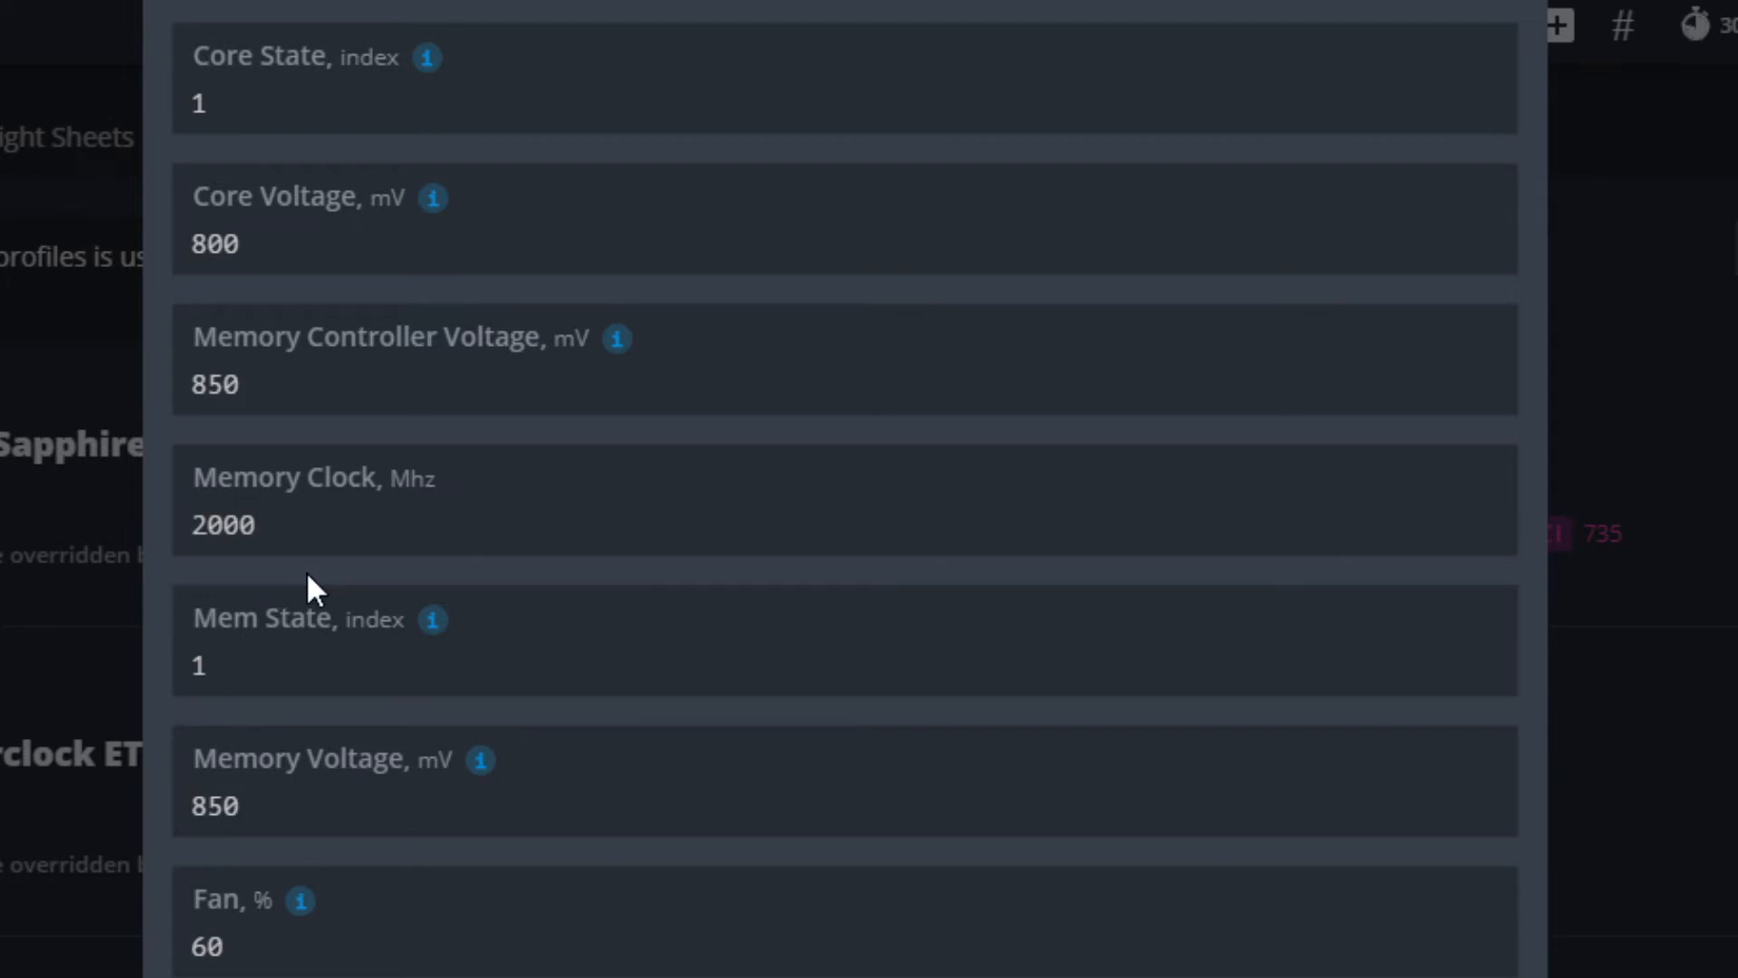
left_click(312, 548)
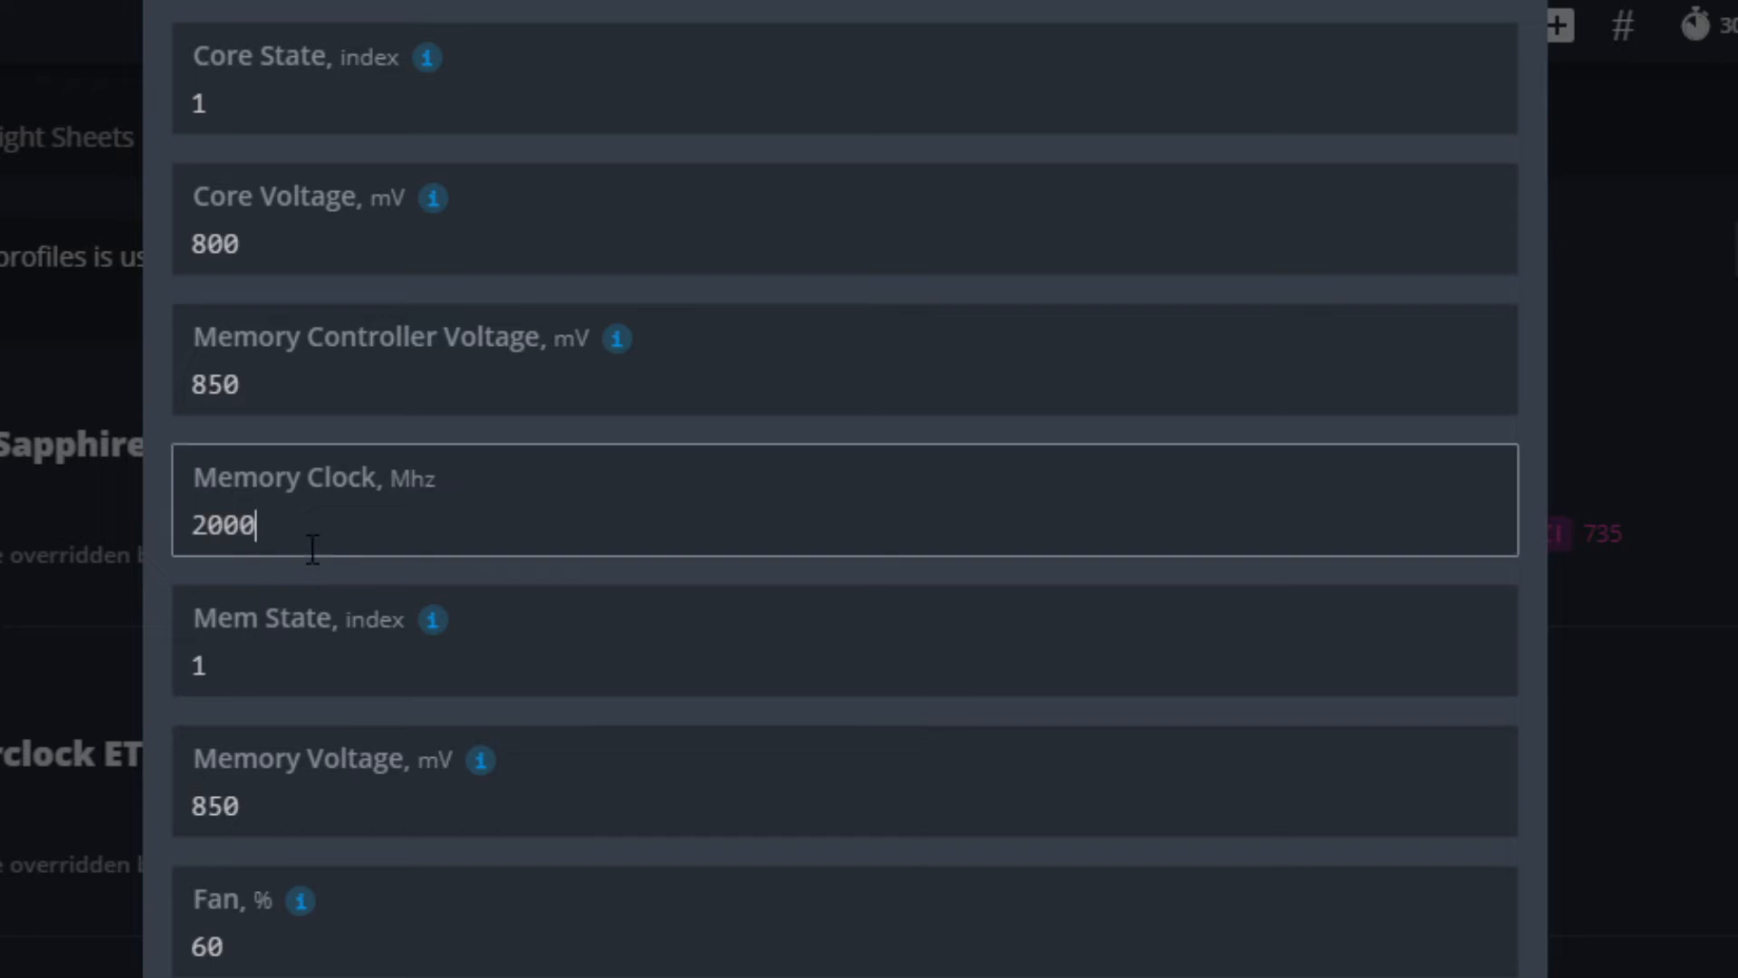
left_click(280, 572)
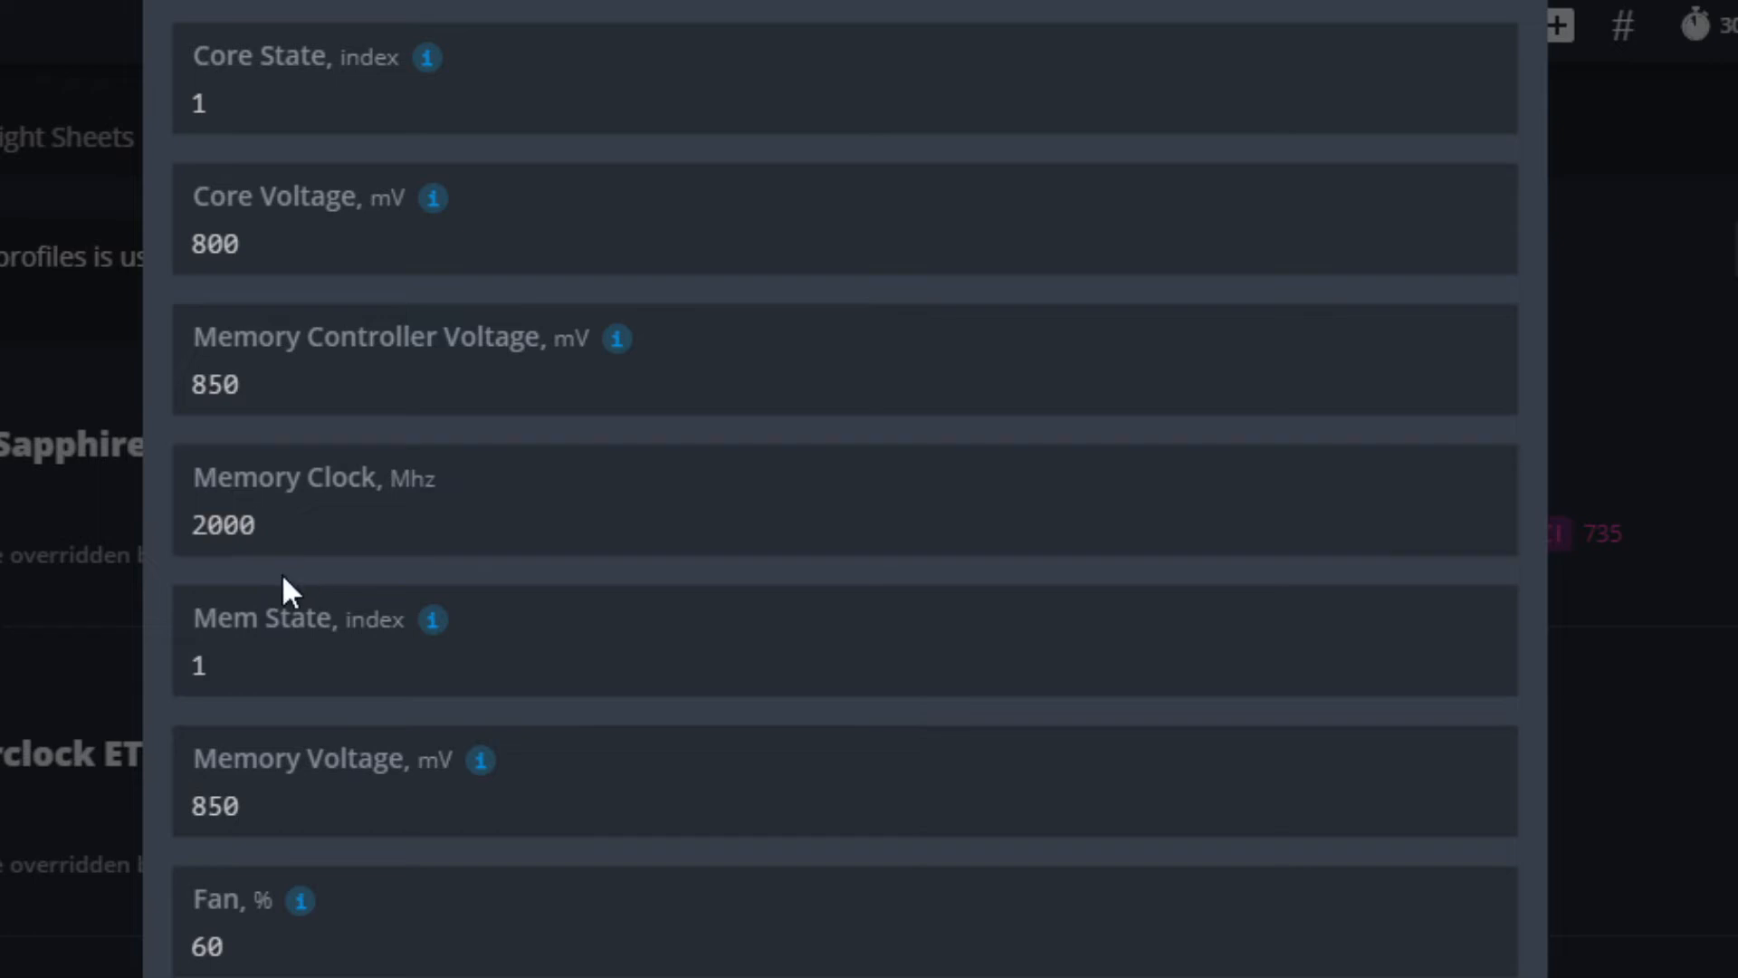
left_click(276, 624)
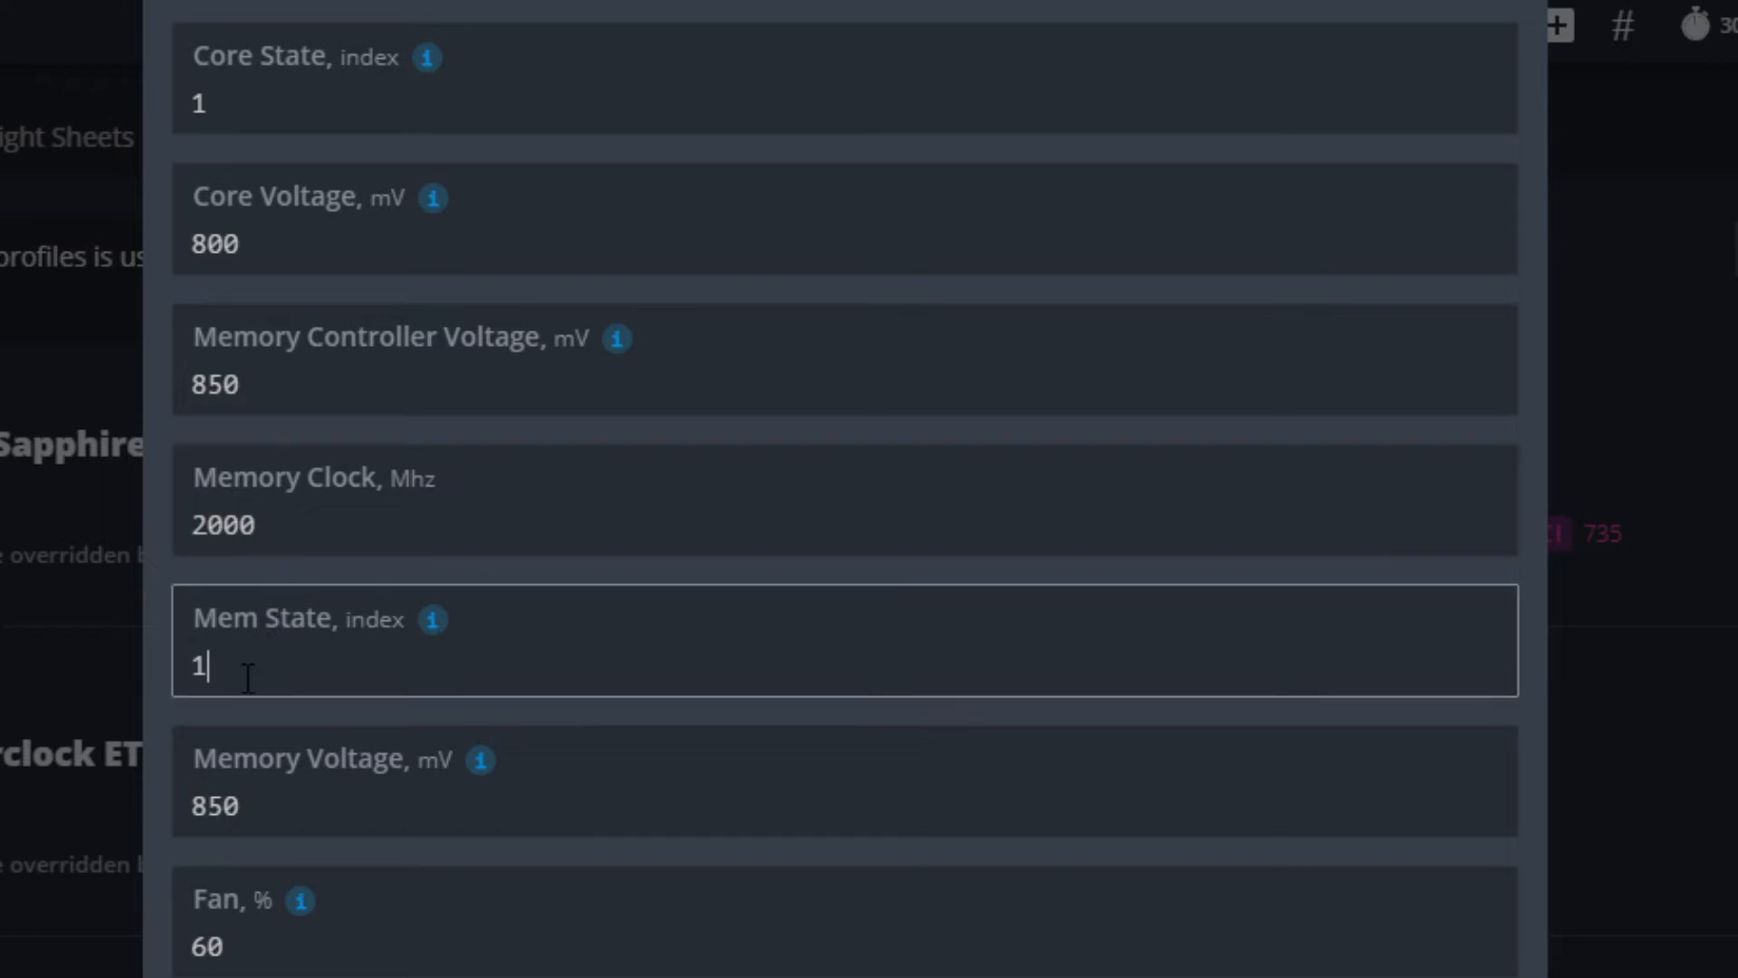
left_click(275, 786)
- Lower both the memory controller voltage and the memory voltage to 800 mV
left_click(341, 391)
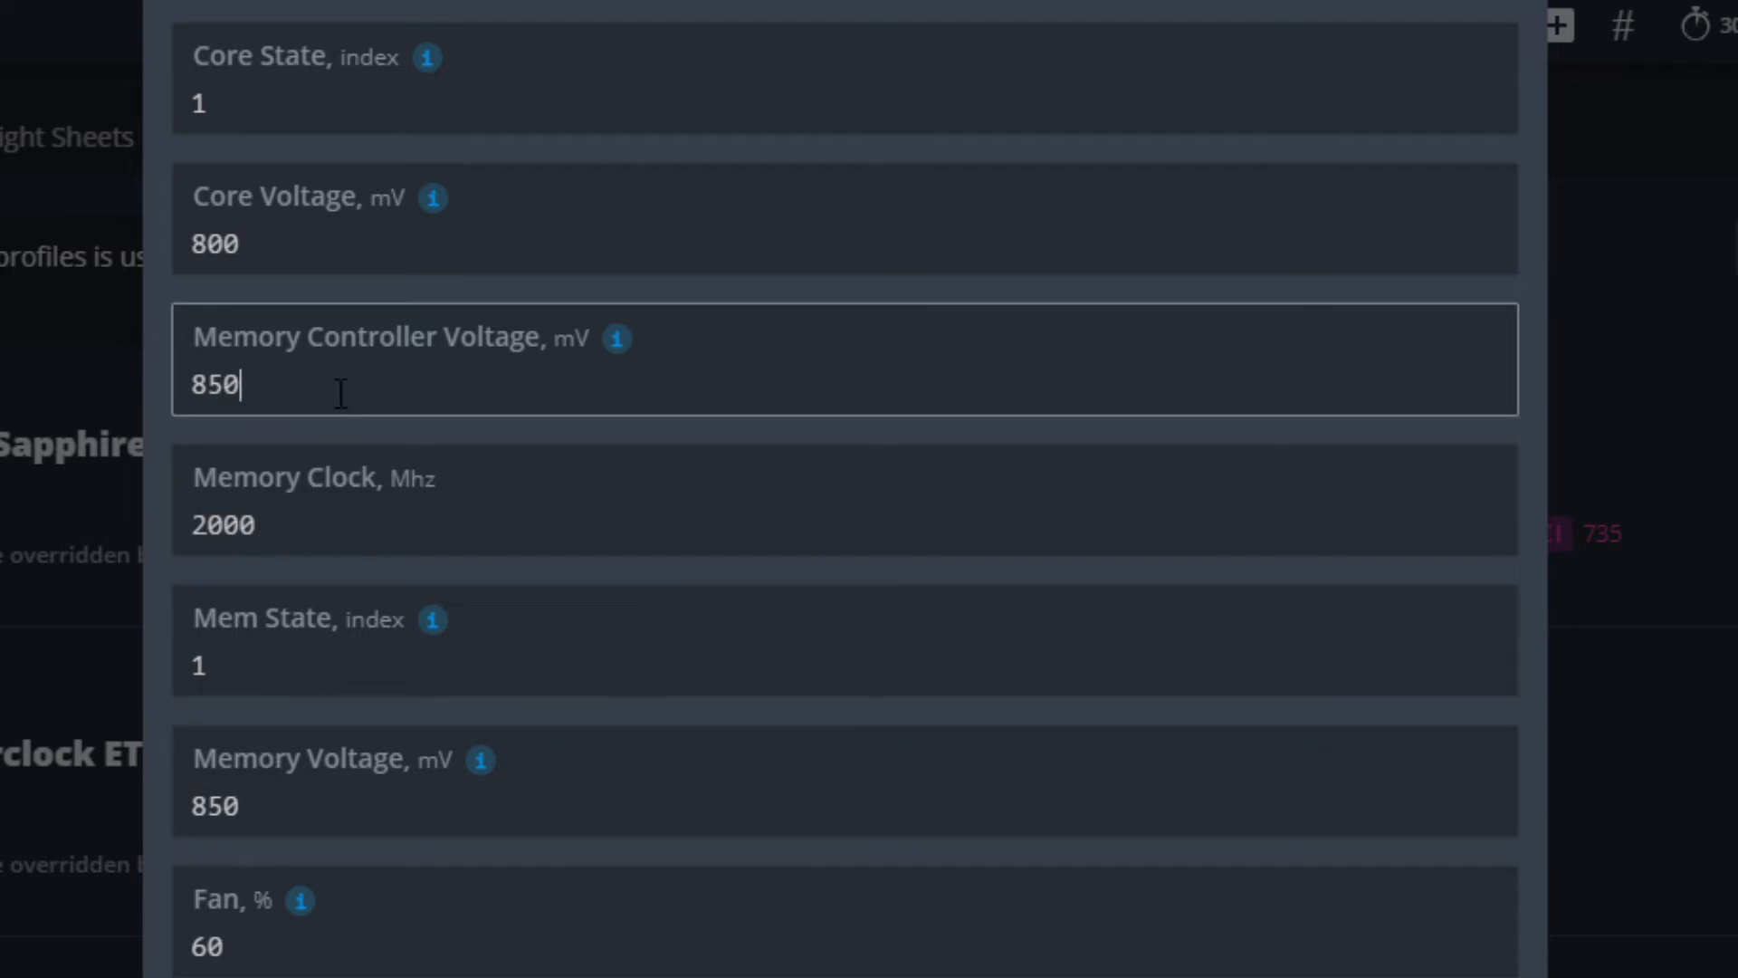
key("BackSpace")
key("BackSpace")
type("00")
left_click(357, 776)
key("BackSpace")
key("BackSpace")
type("00")
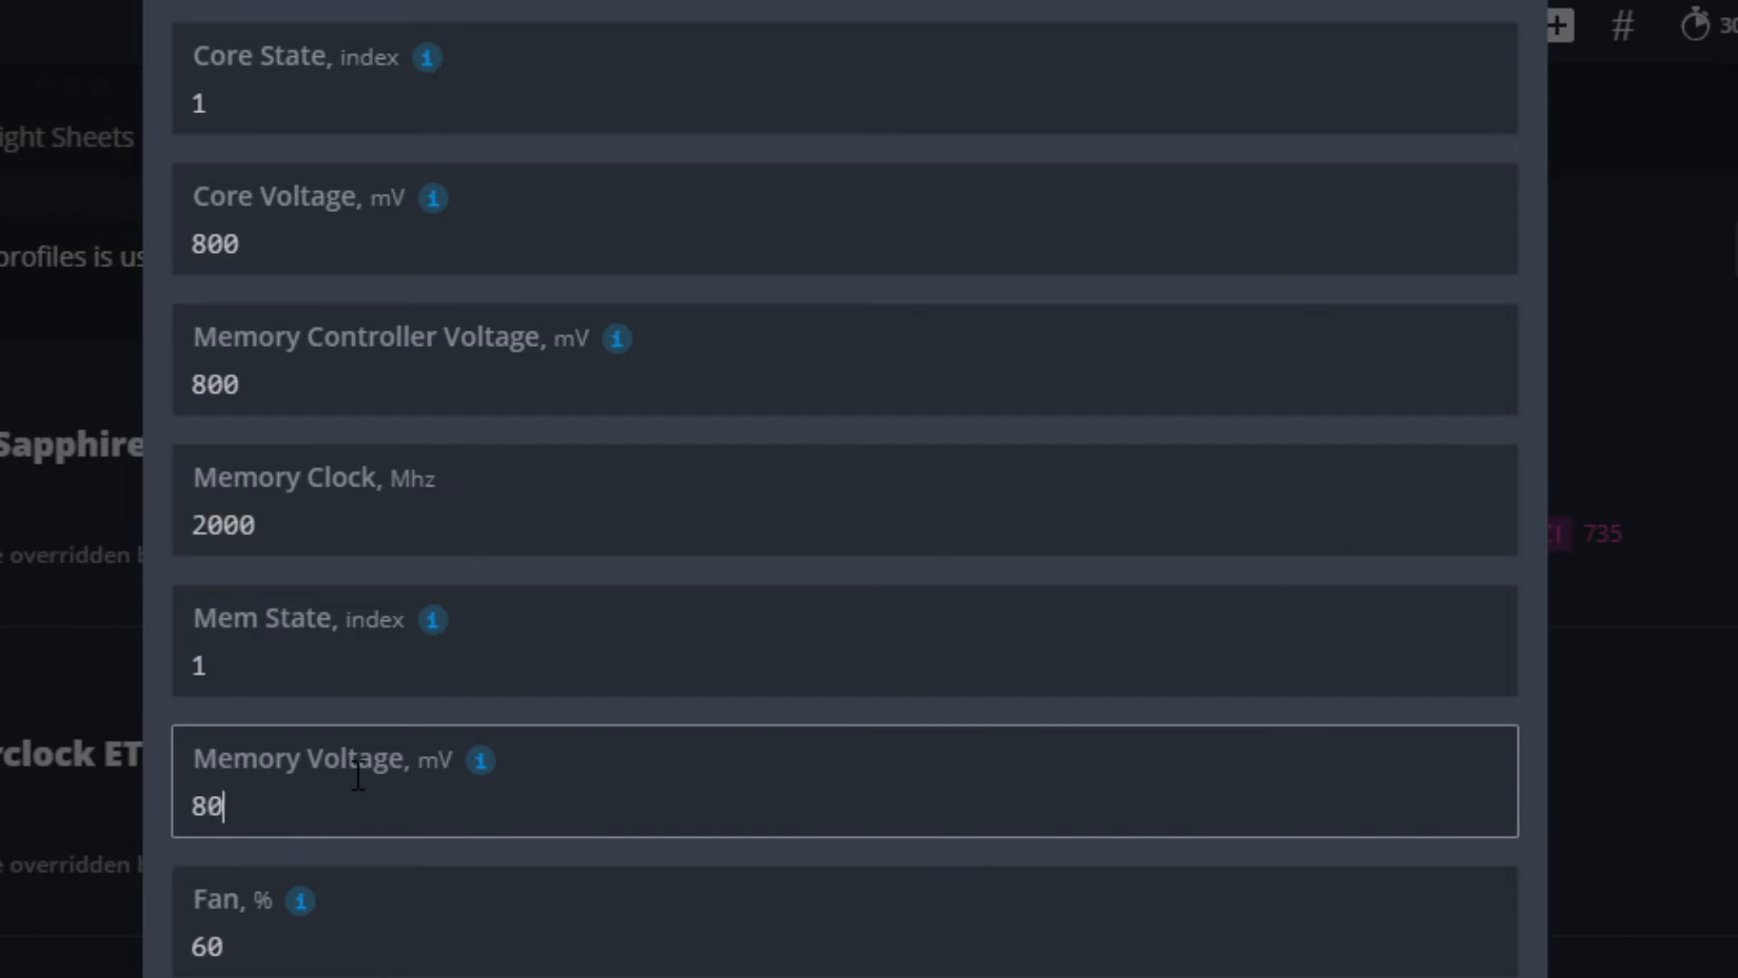
left_click(160, 664)
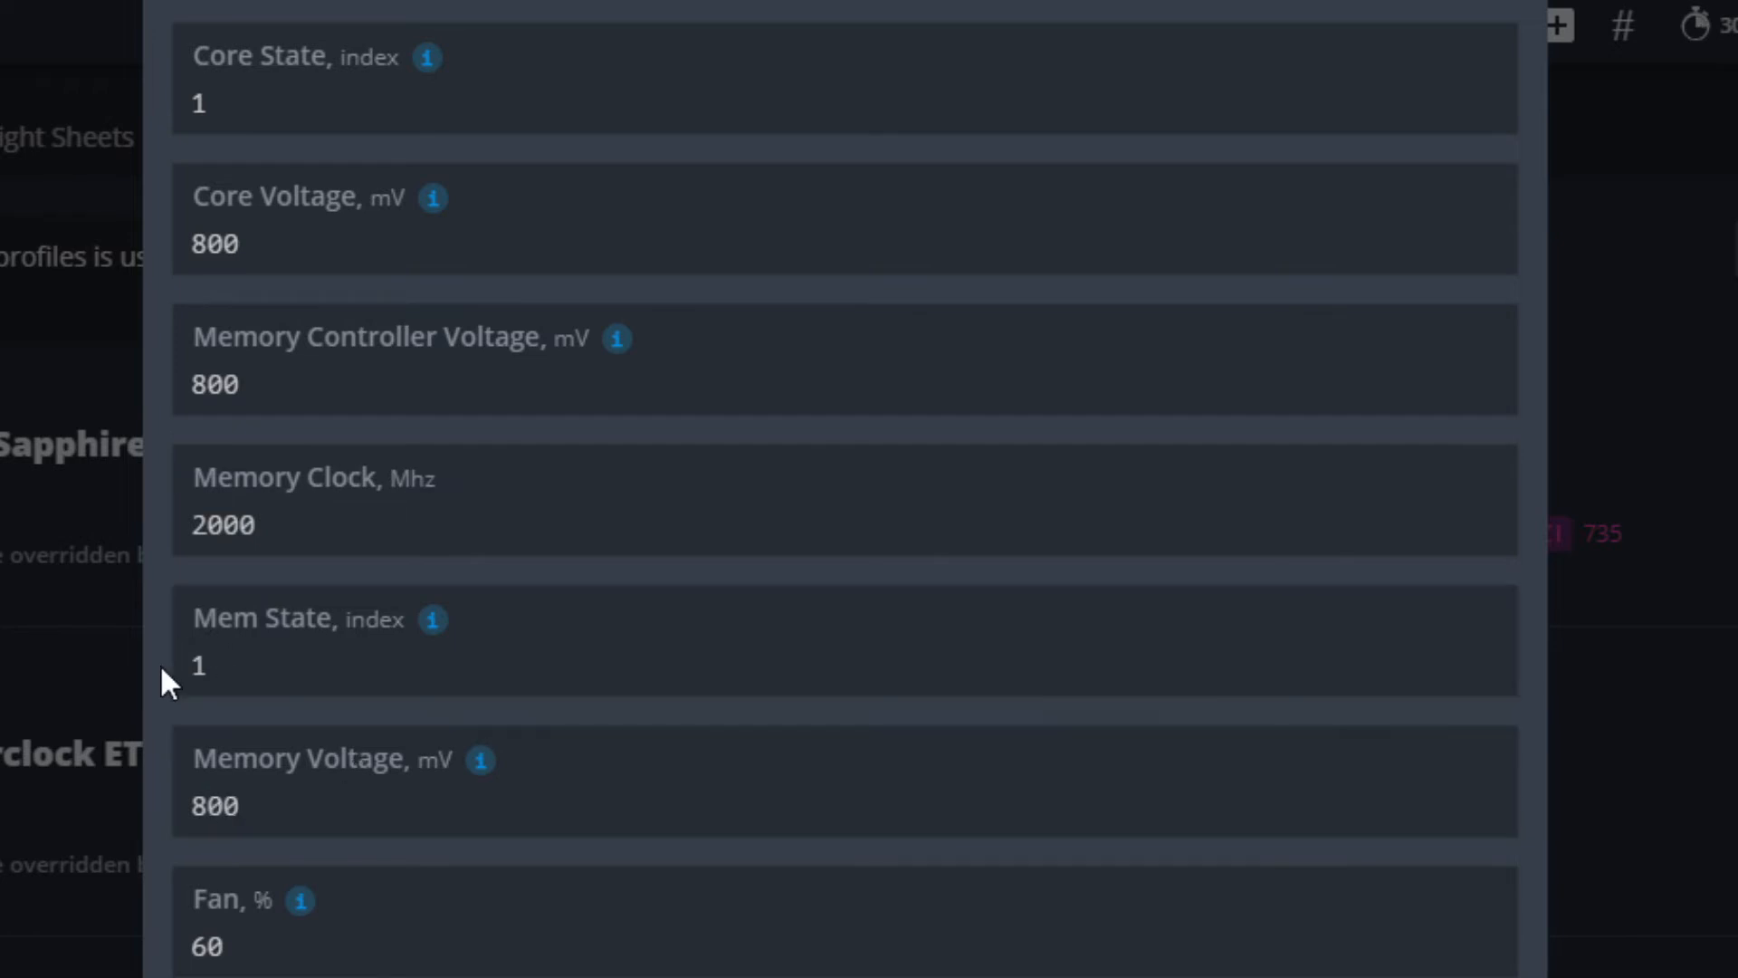
- Raise the core voltage to 810 mV
scroll(159, 665, "up", 1)
scroll(159, 664, "up", 1)
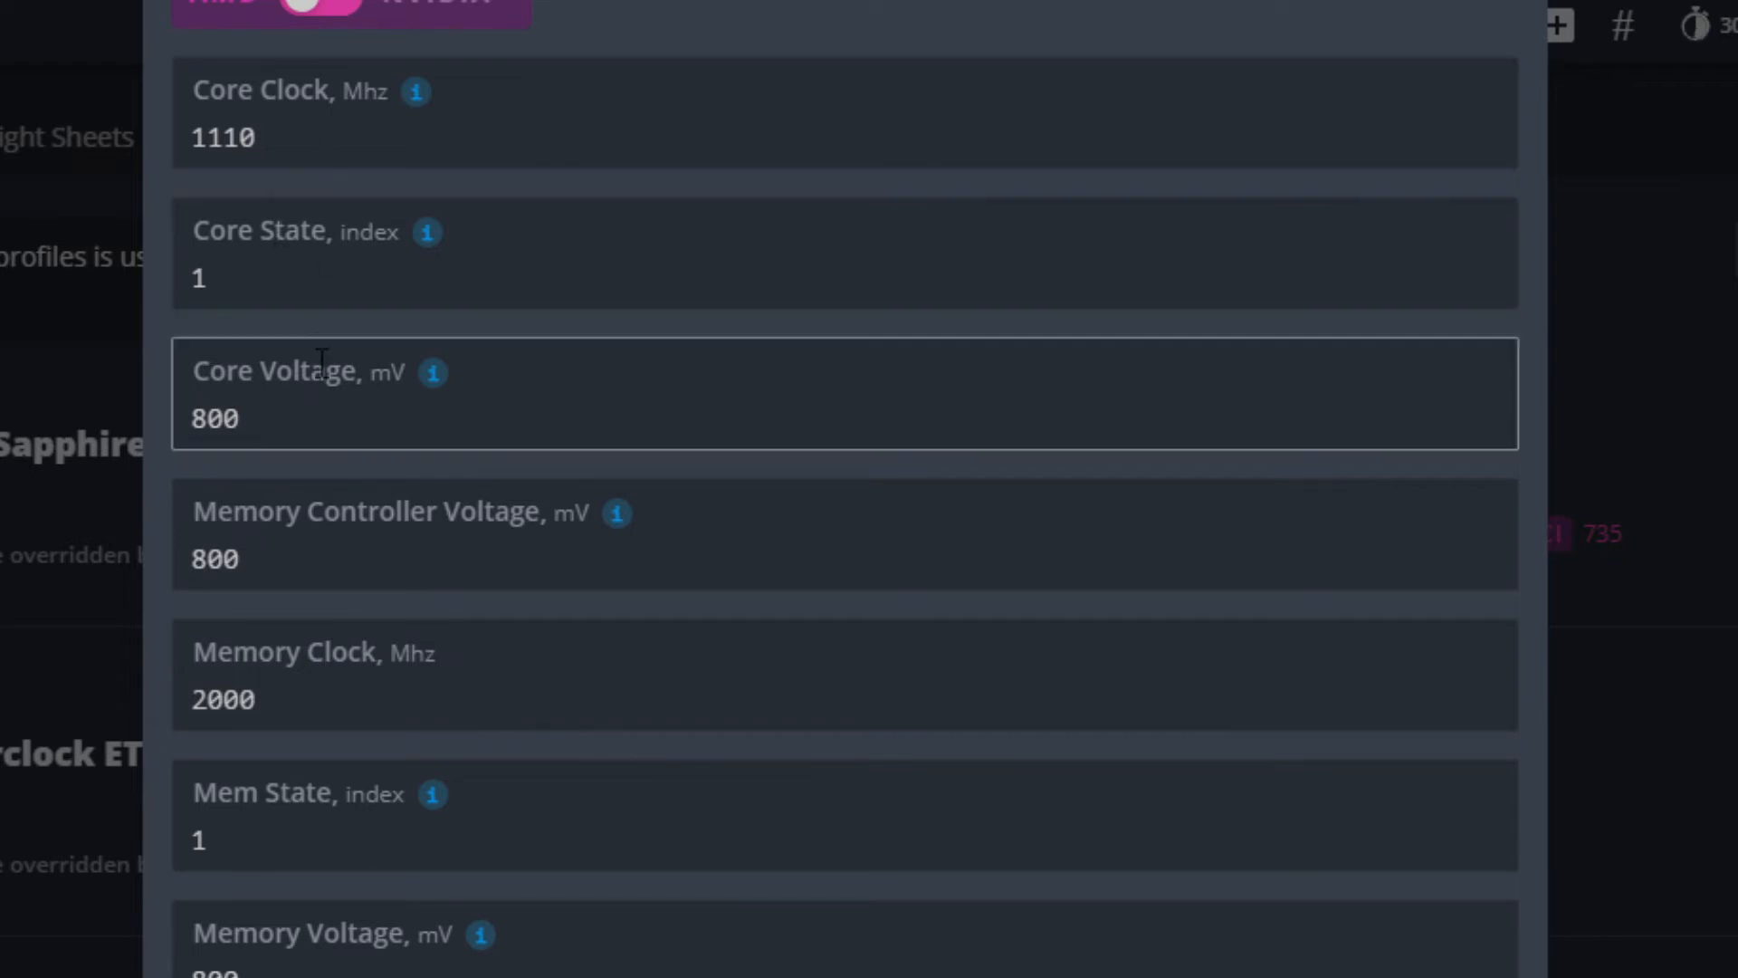
left_click(325, 419)
key("BackSpace")
type("10")
left_click(358, 685)
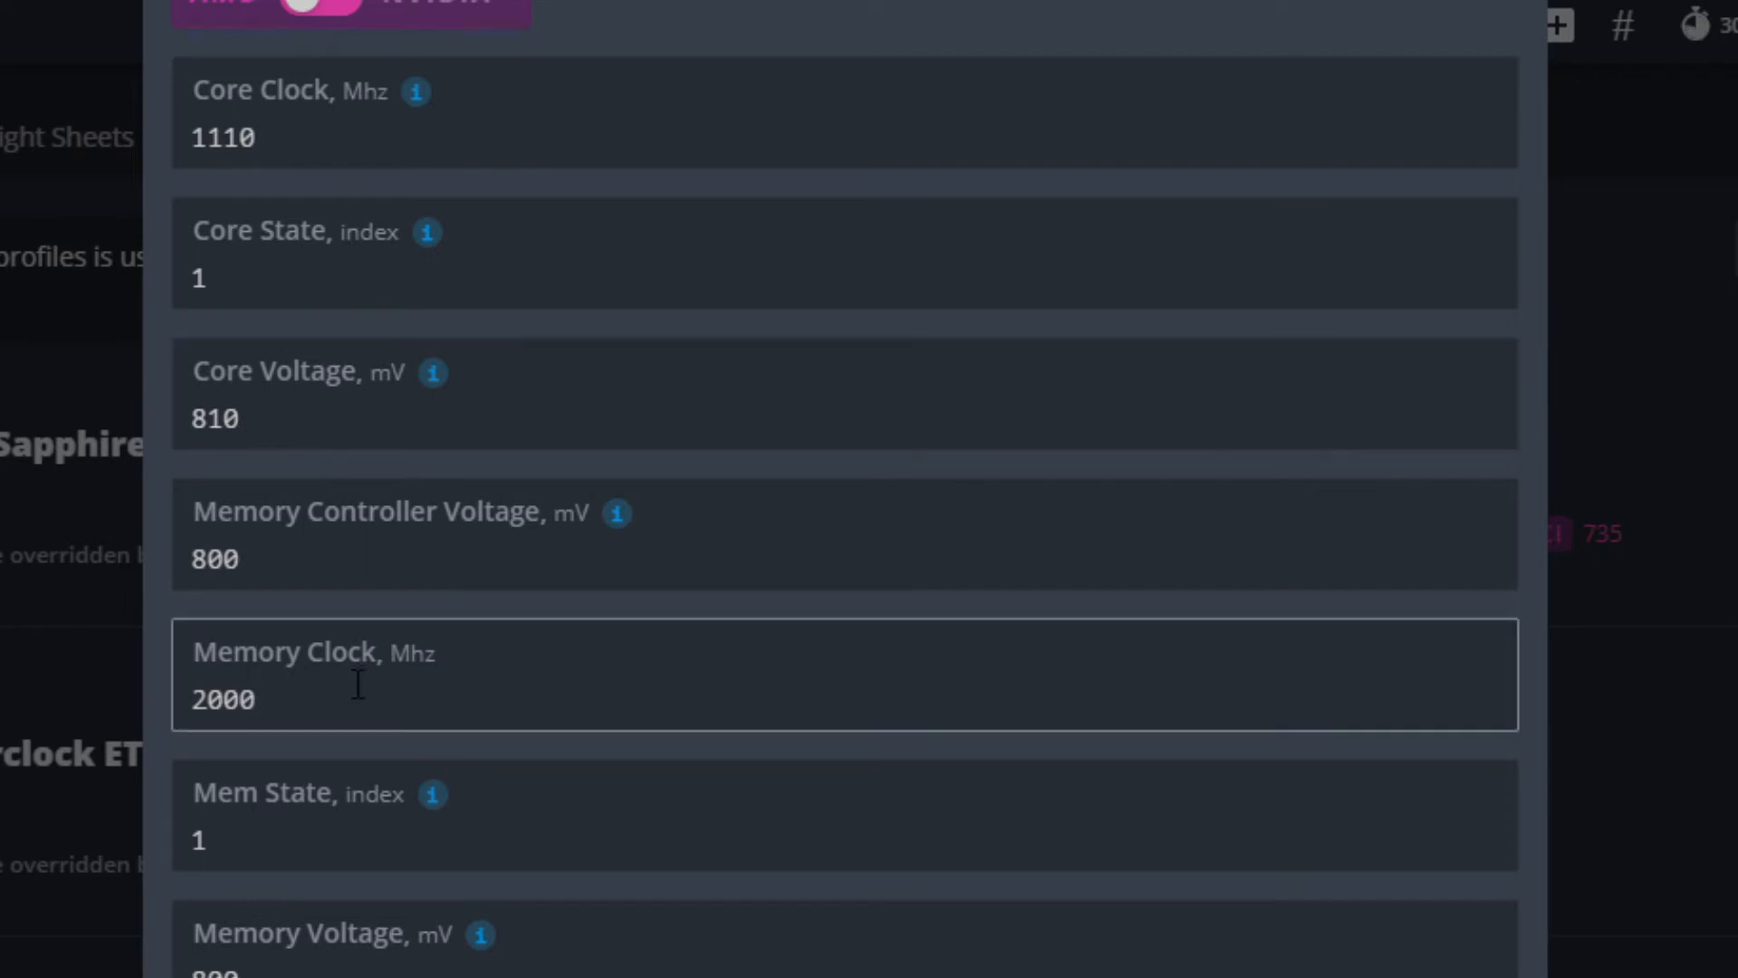
scroll(358, 684, "down", 7)
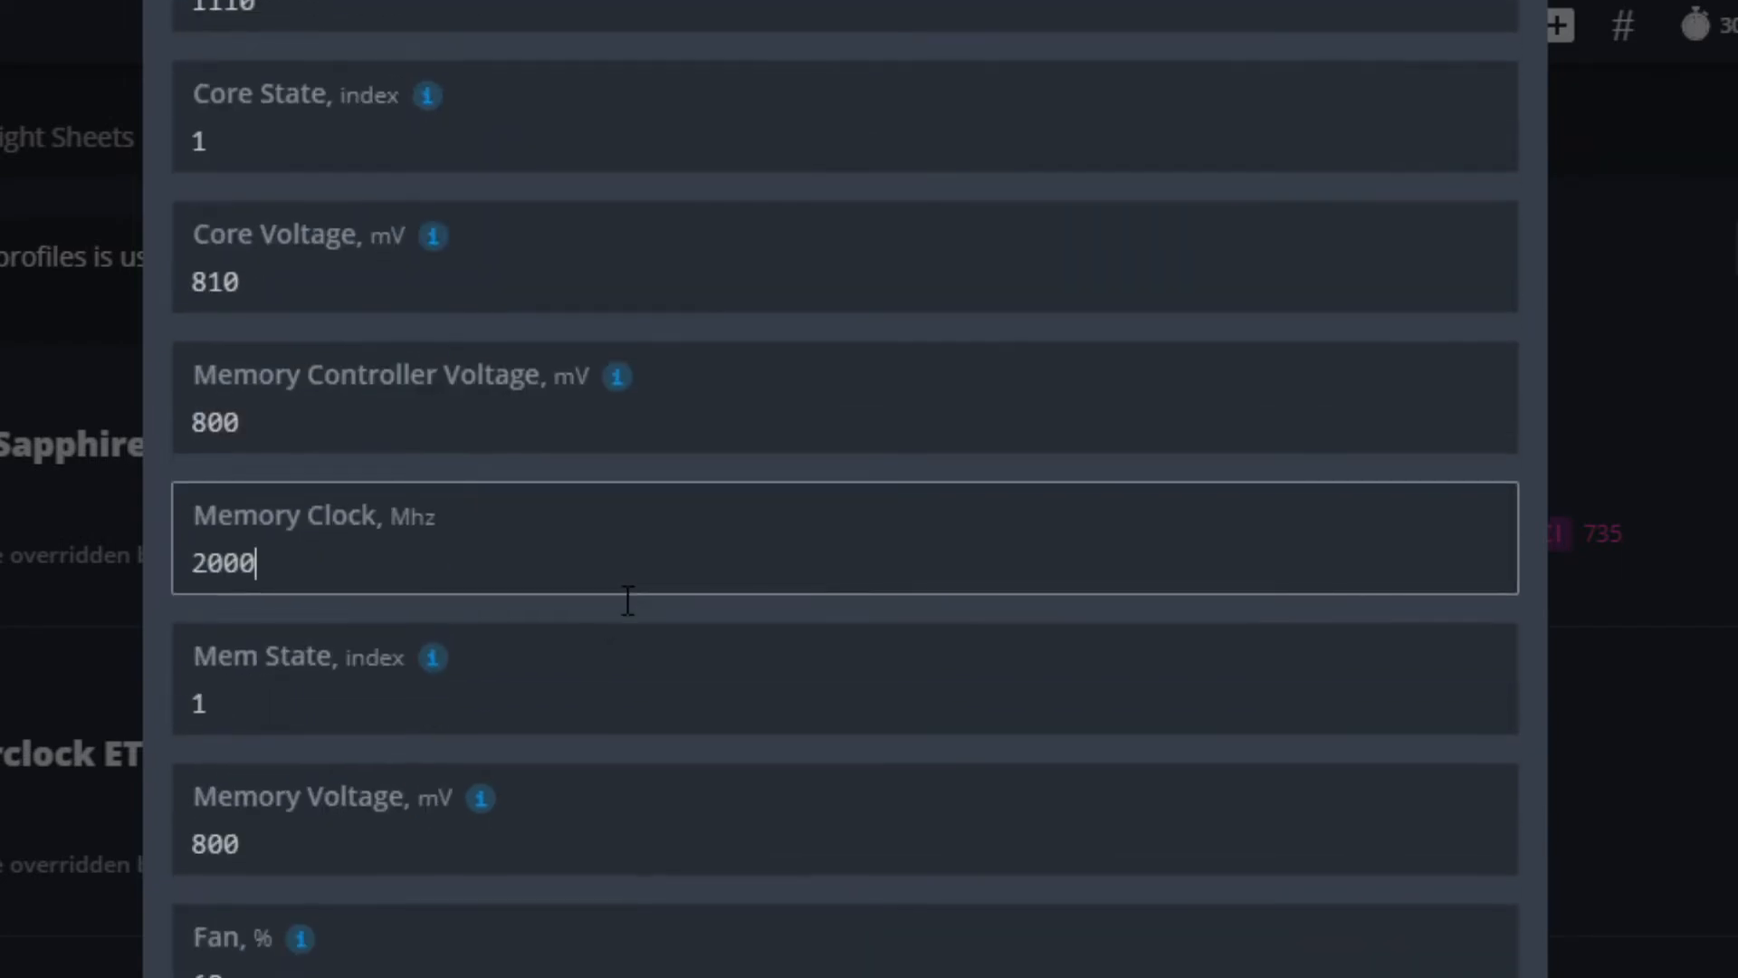
- Raise the memory controller voltage and the memory voltage back to 850 mV each
left_click(396, 829)
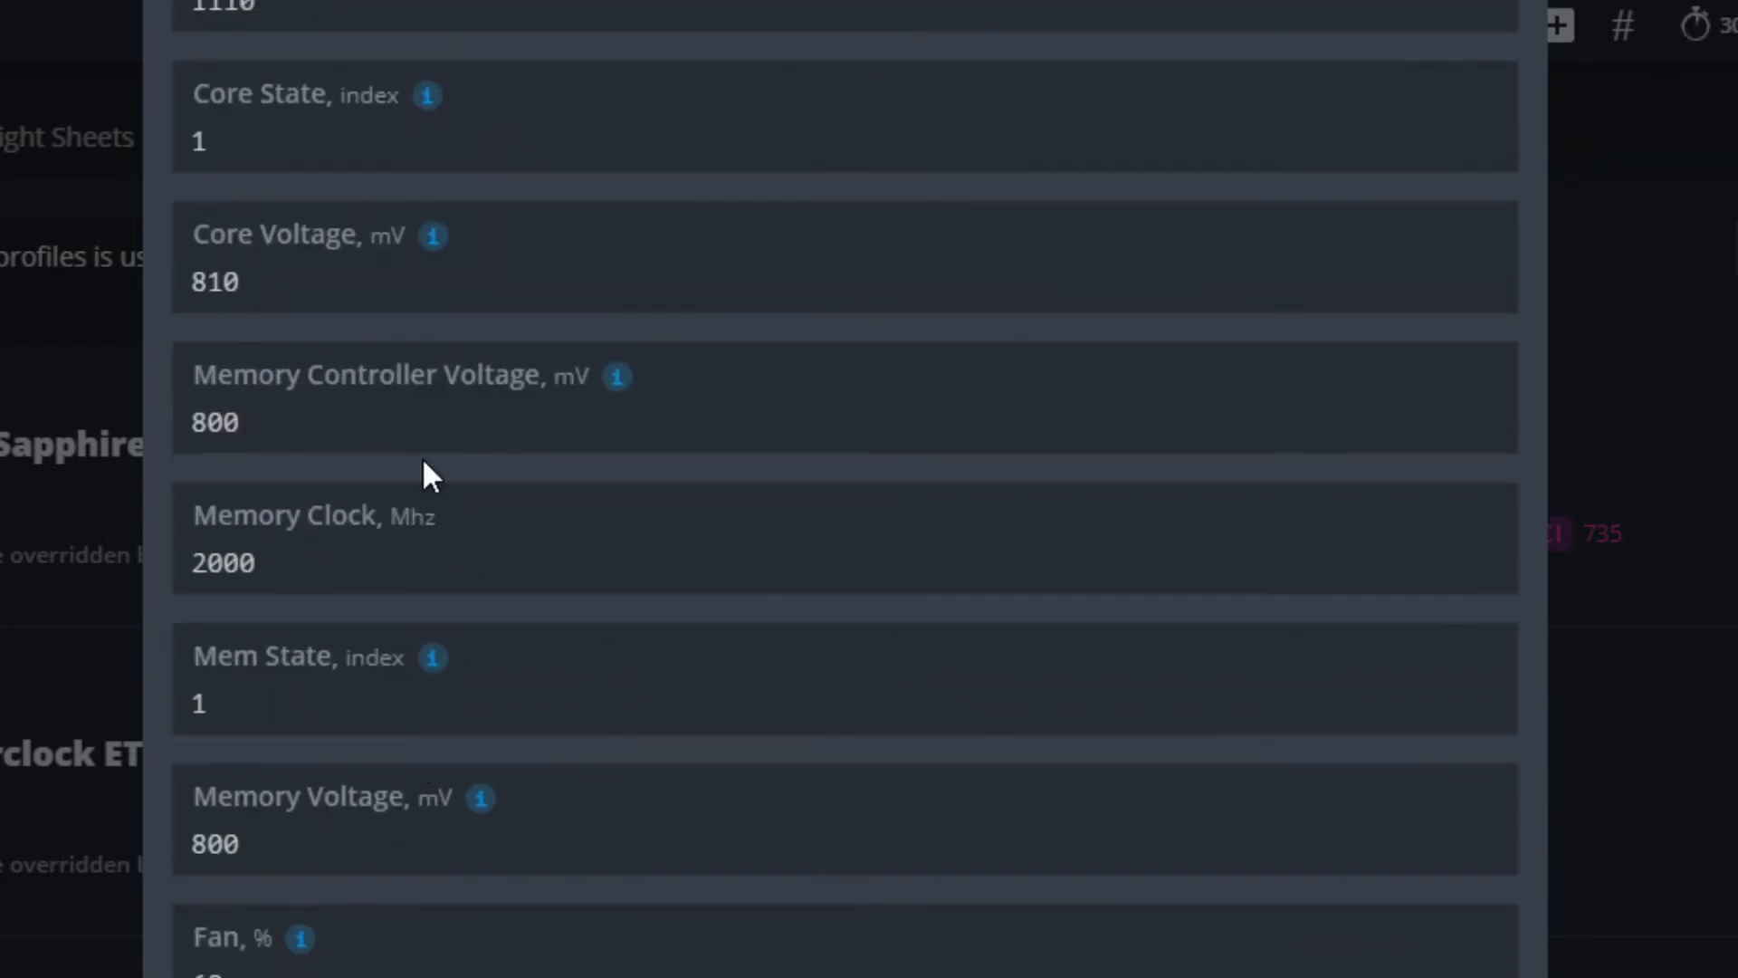
left_click(439, 429)
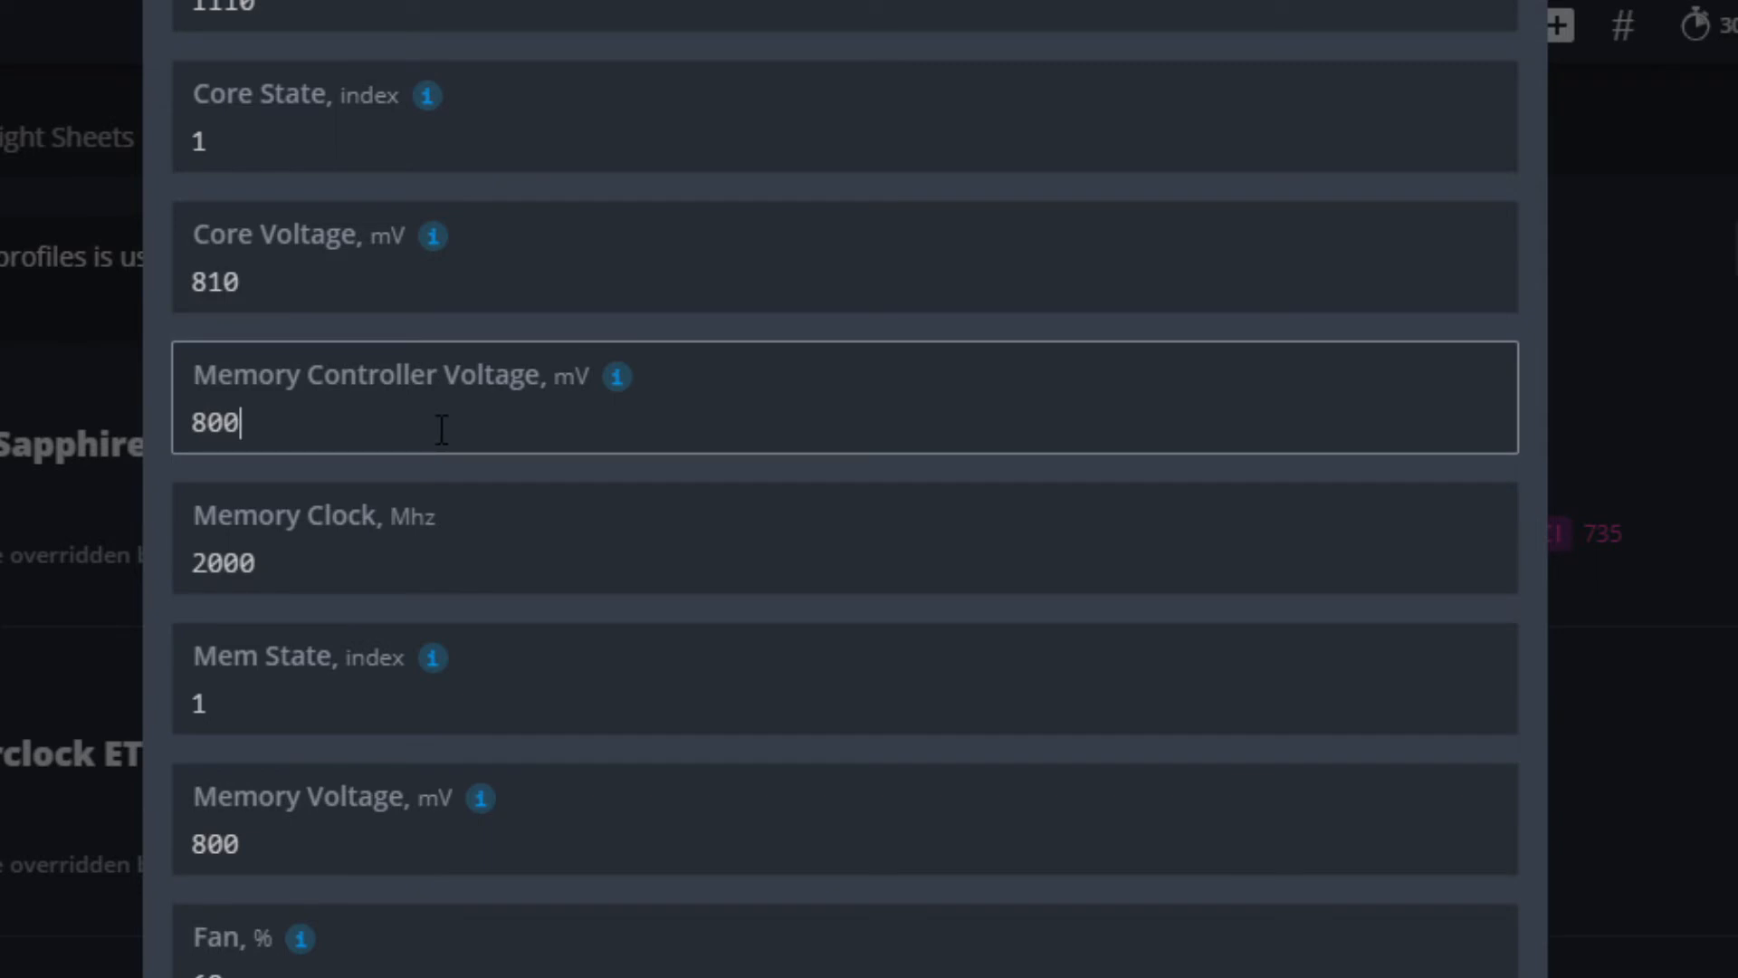
left_click(393, 588)
left_click(439, 422)
key("BackSpace")
key("BackSpace")
type("50")
left_click(346, 837)
key("BackSpace")
key("BackSpace")
type("50")
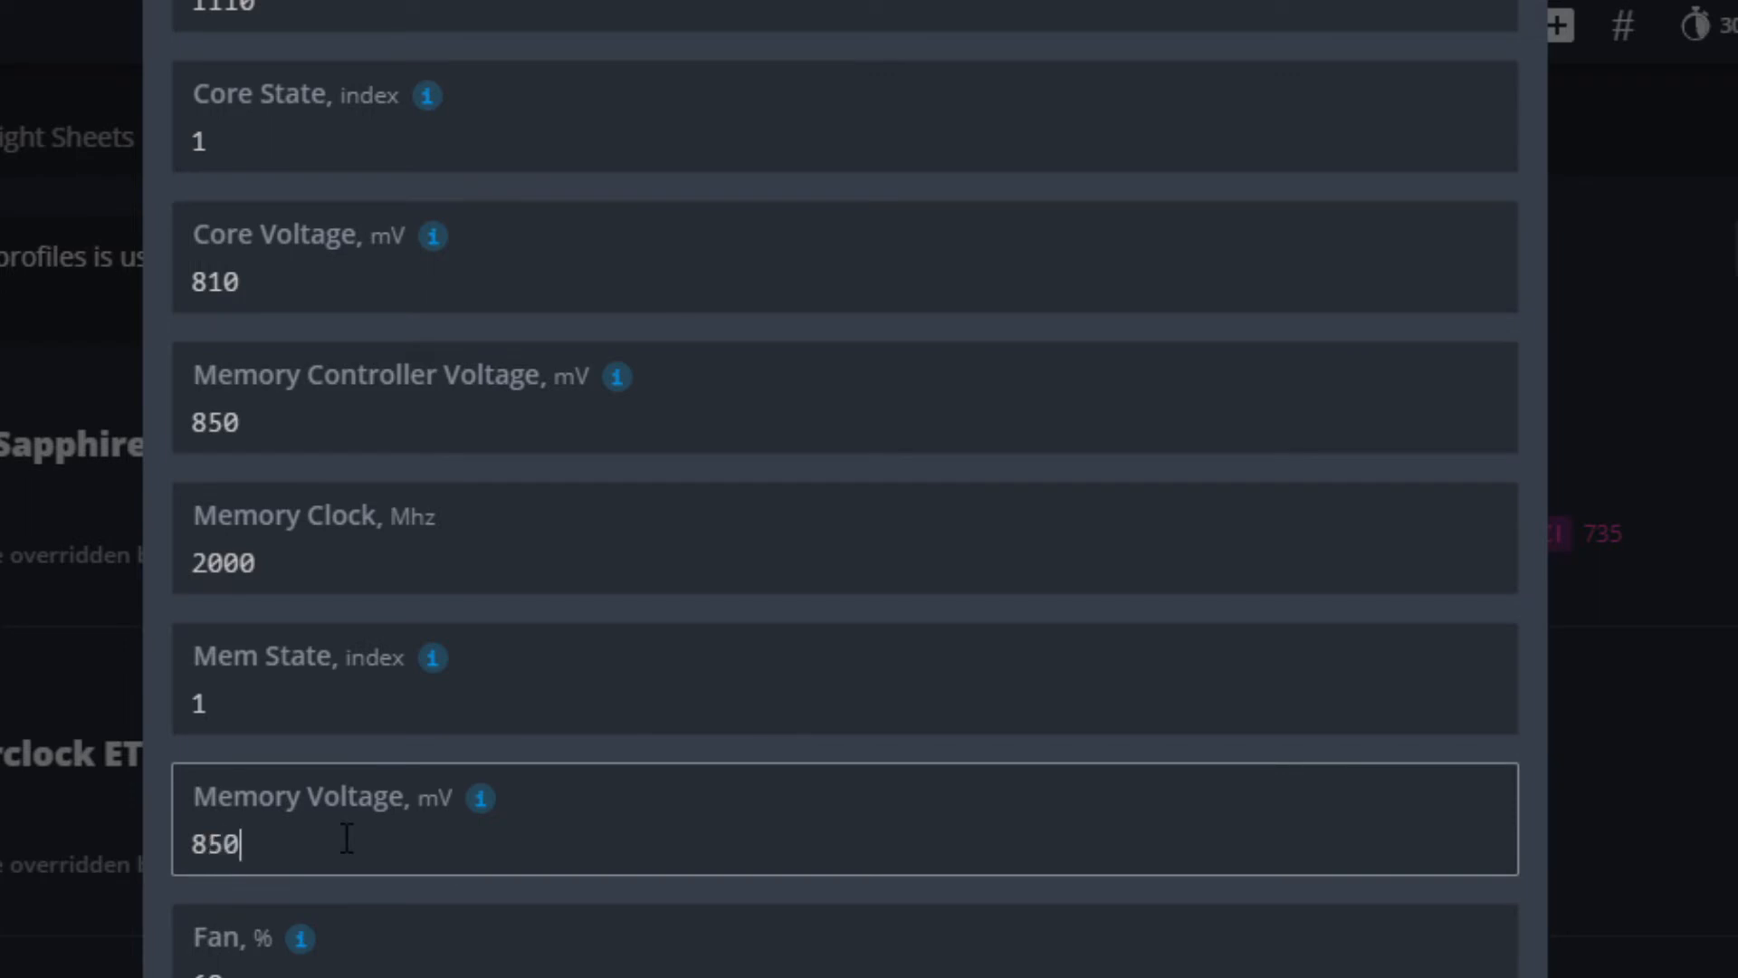
left_click(149, 763)
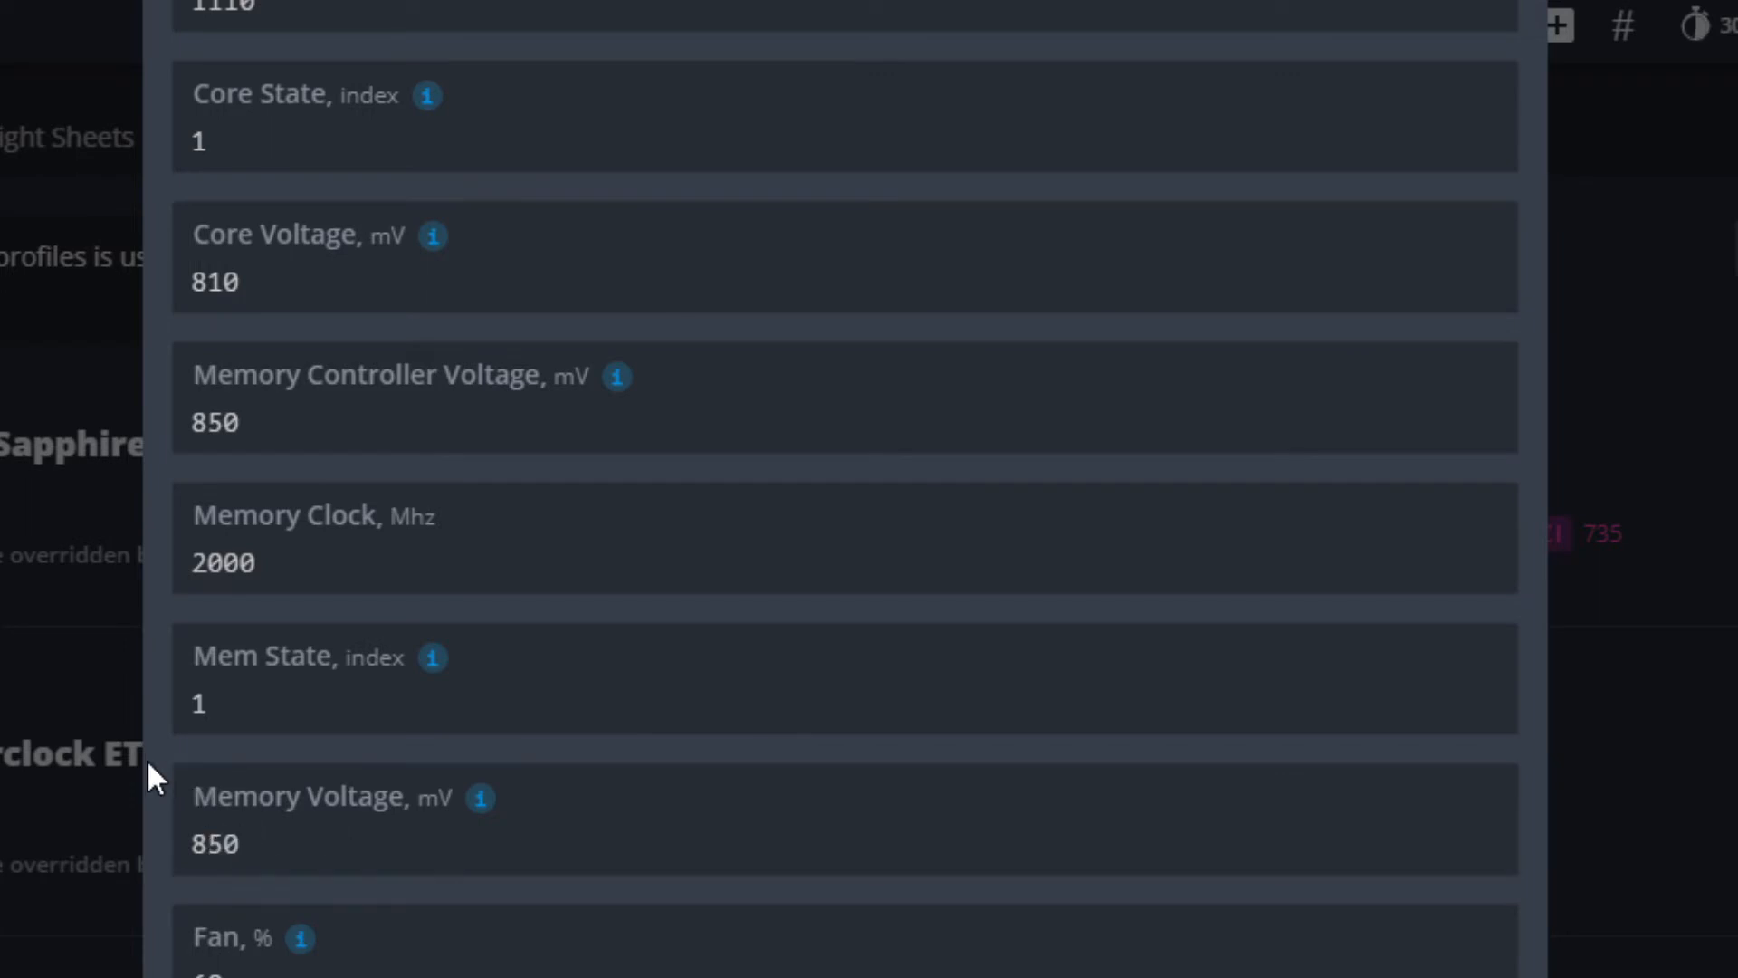
scroll(150, 767, "down", 3)
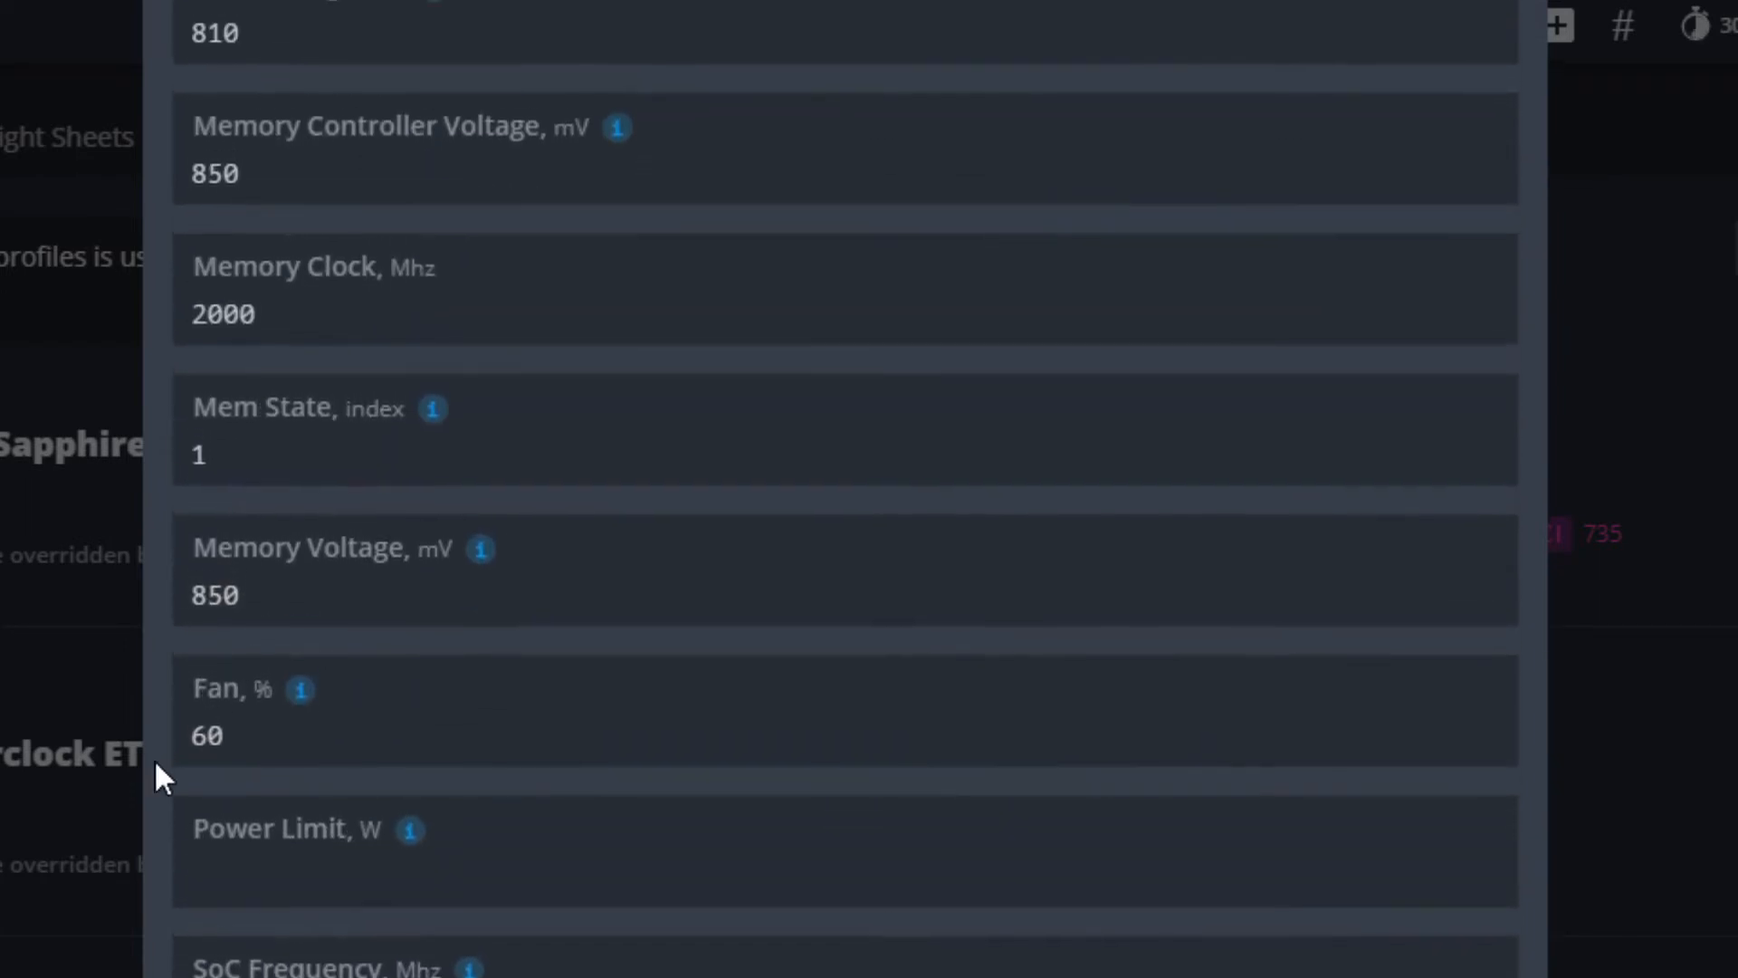
left_click(531, 475)
scroll(532, 471, "up", 2)
scroll(532, 471, "up", 3)
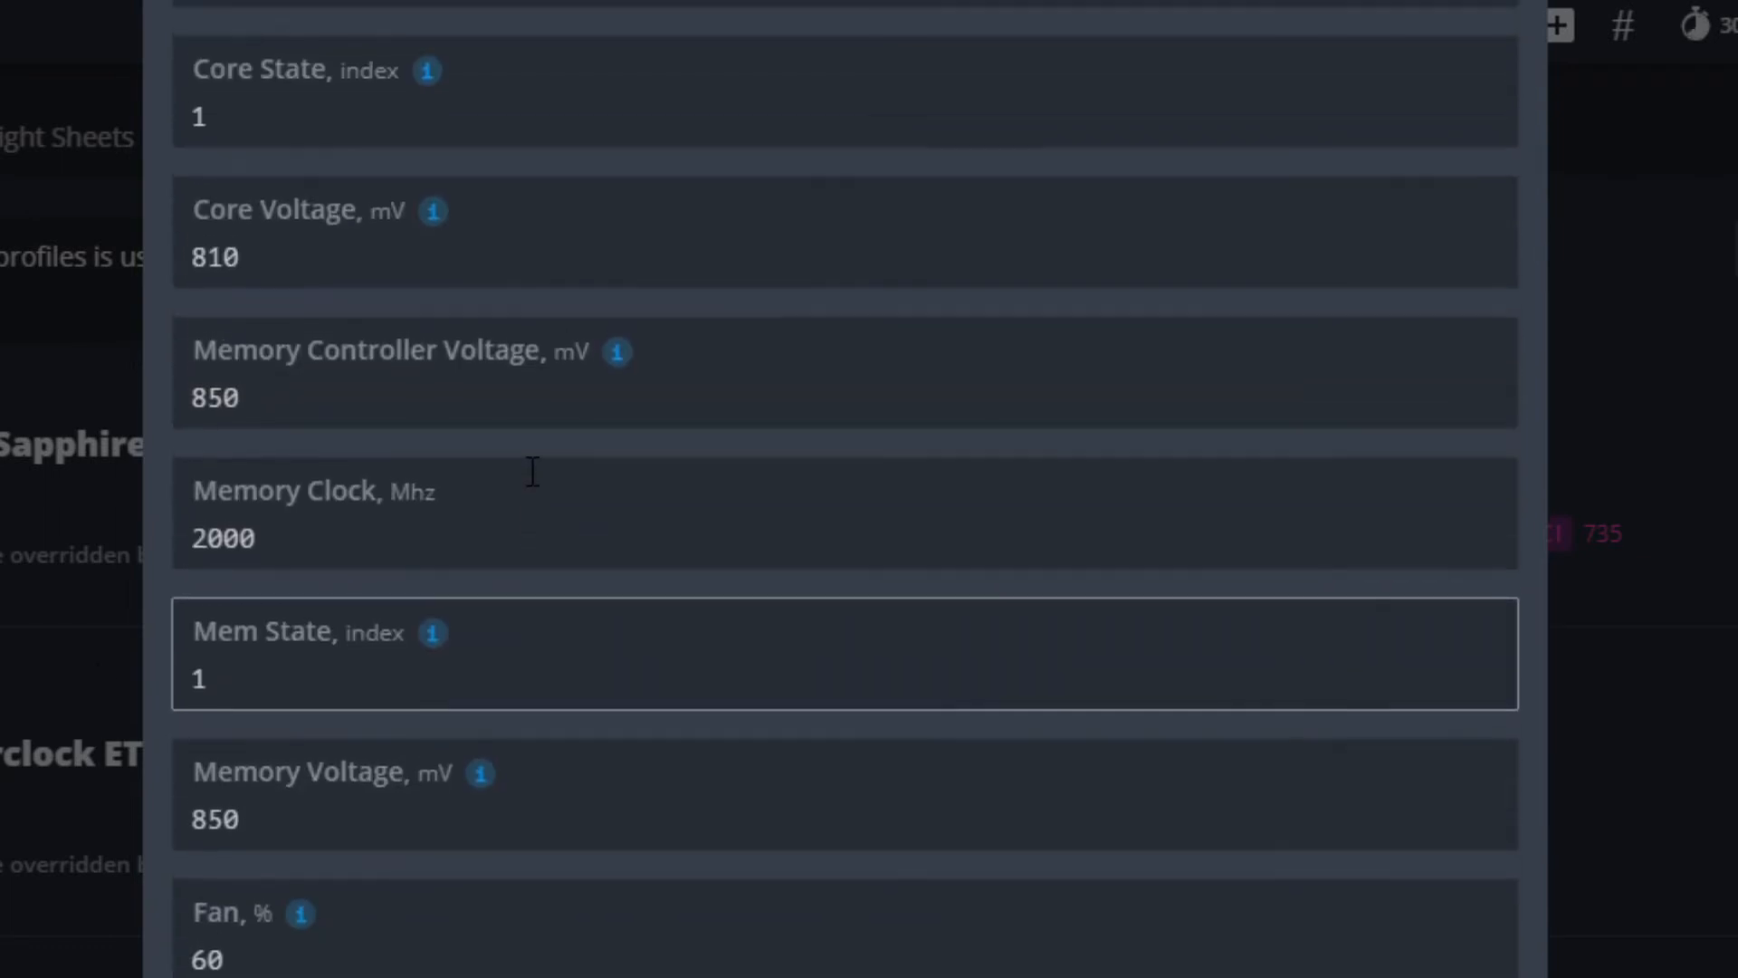
scroll(533, 471, "down", 1)
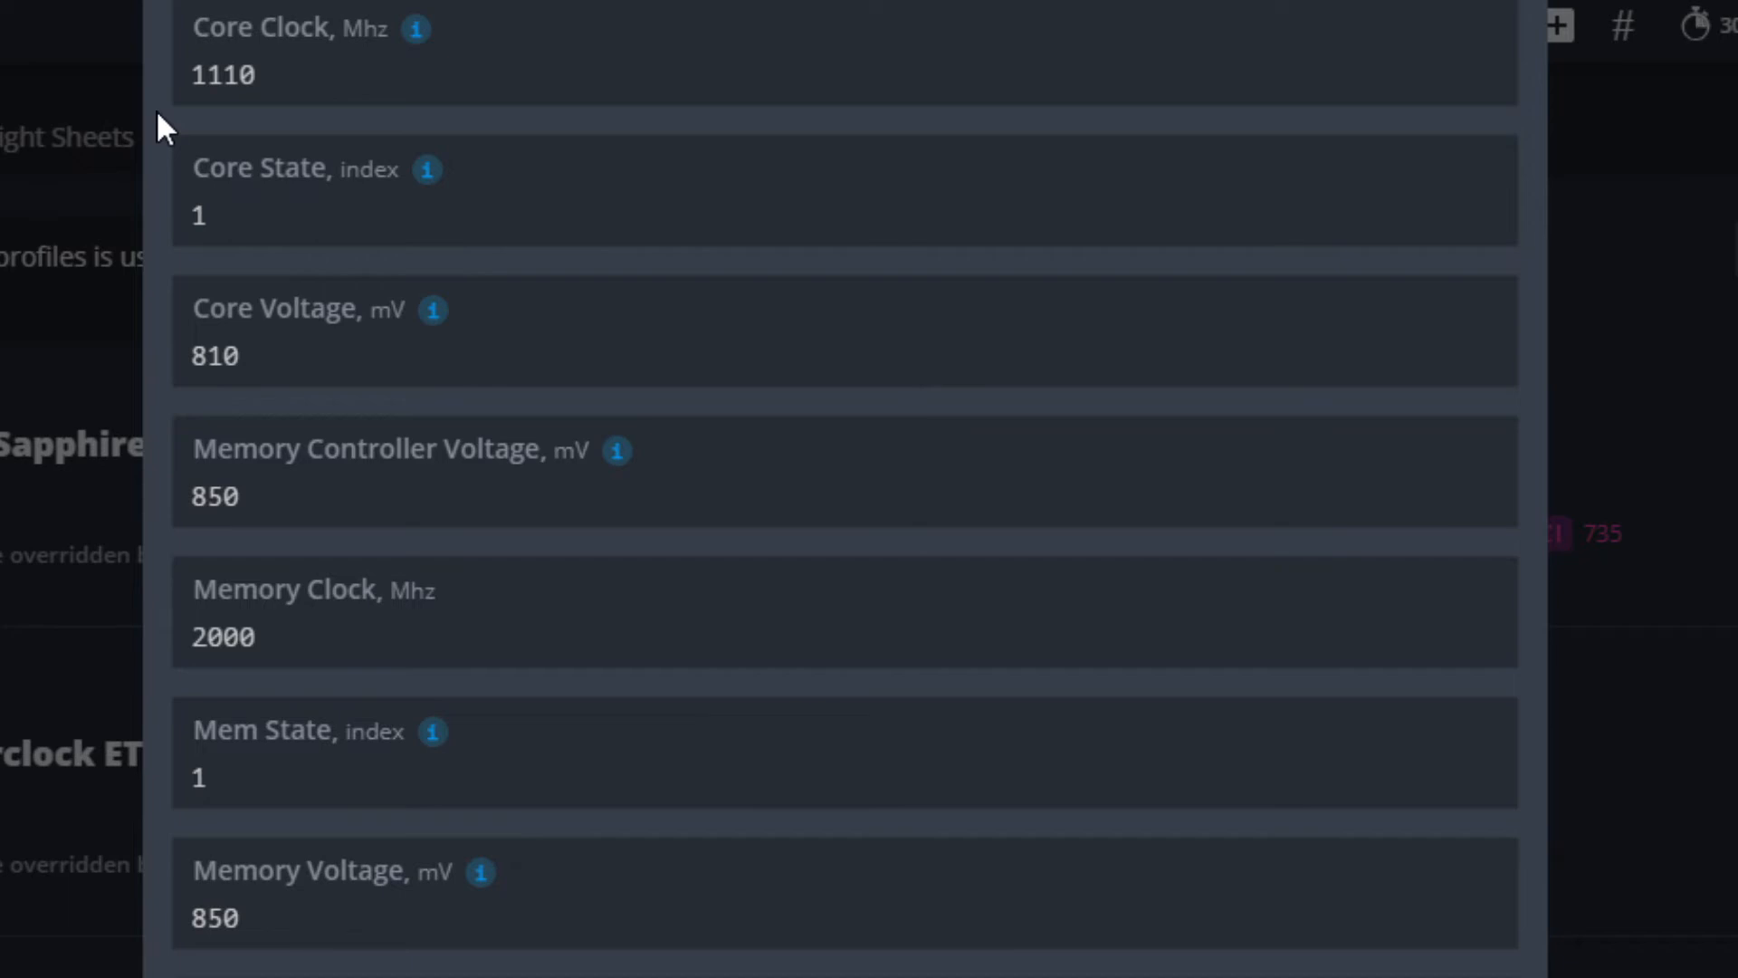
key("Tab")
key("Tab")
key("Tab")
key("Tab")
key("Tab")
key("Tab")
key("Tab")
- Increase the core voltage to 850 mV
left_click(282, 355)
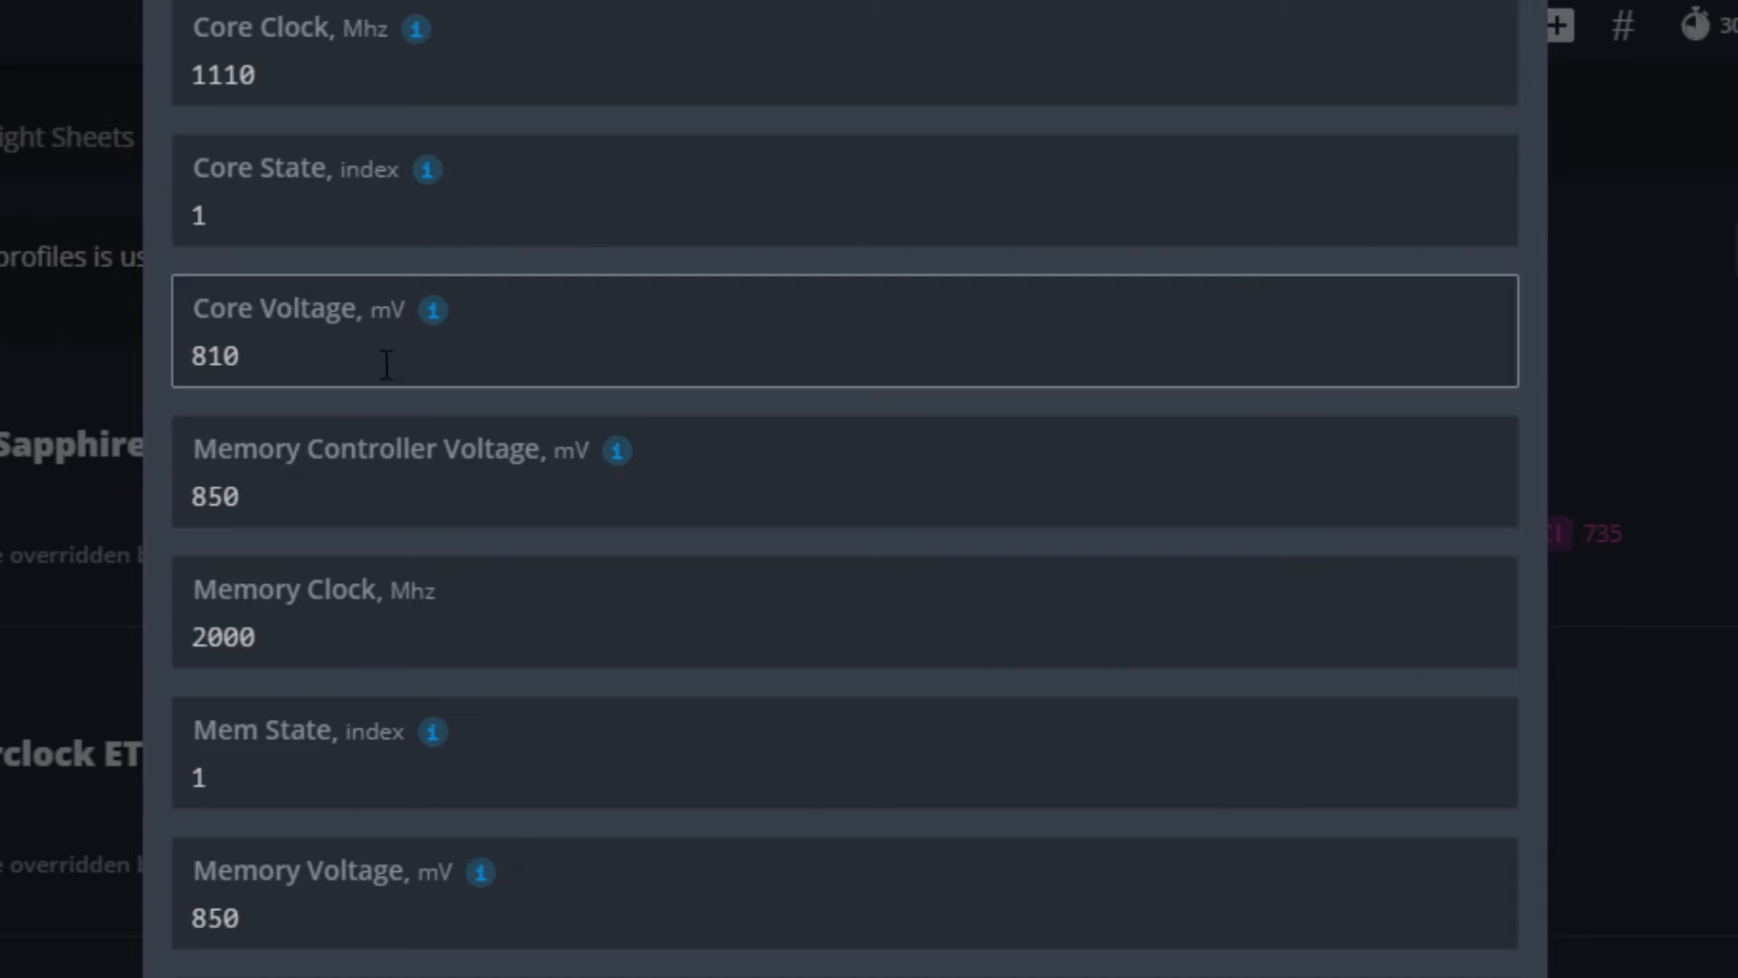
left_click(333, 627)
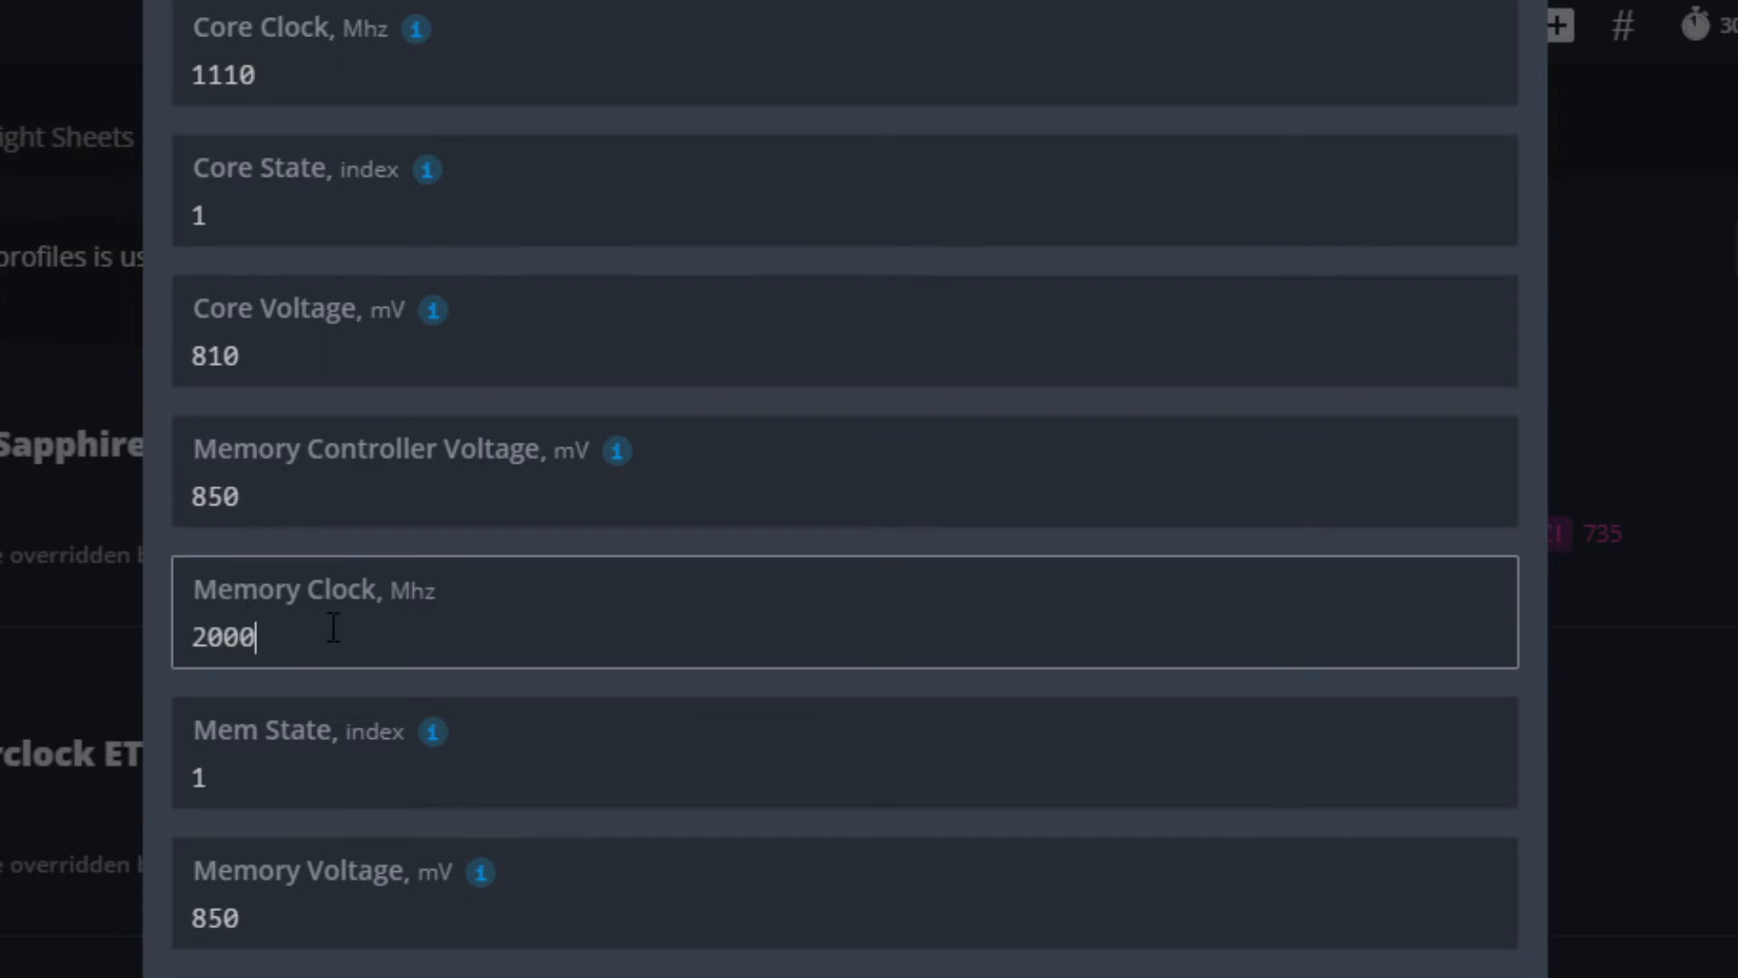
double_click(508, 374)
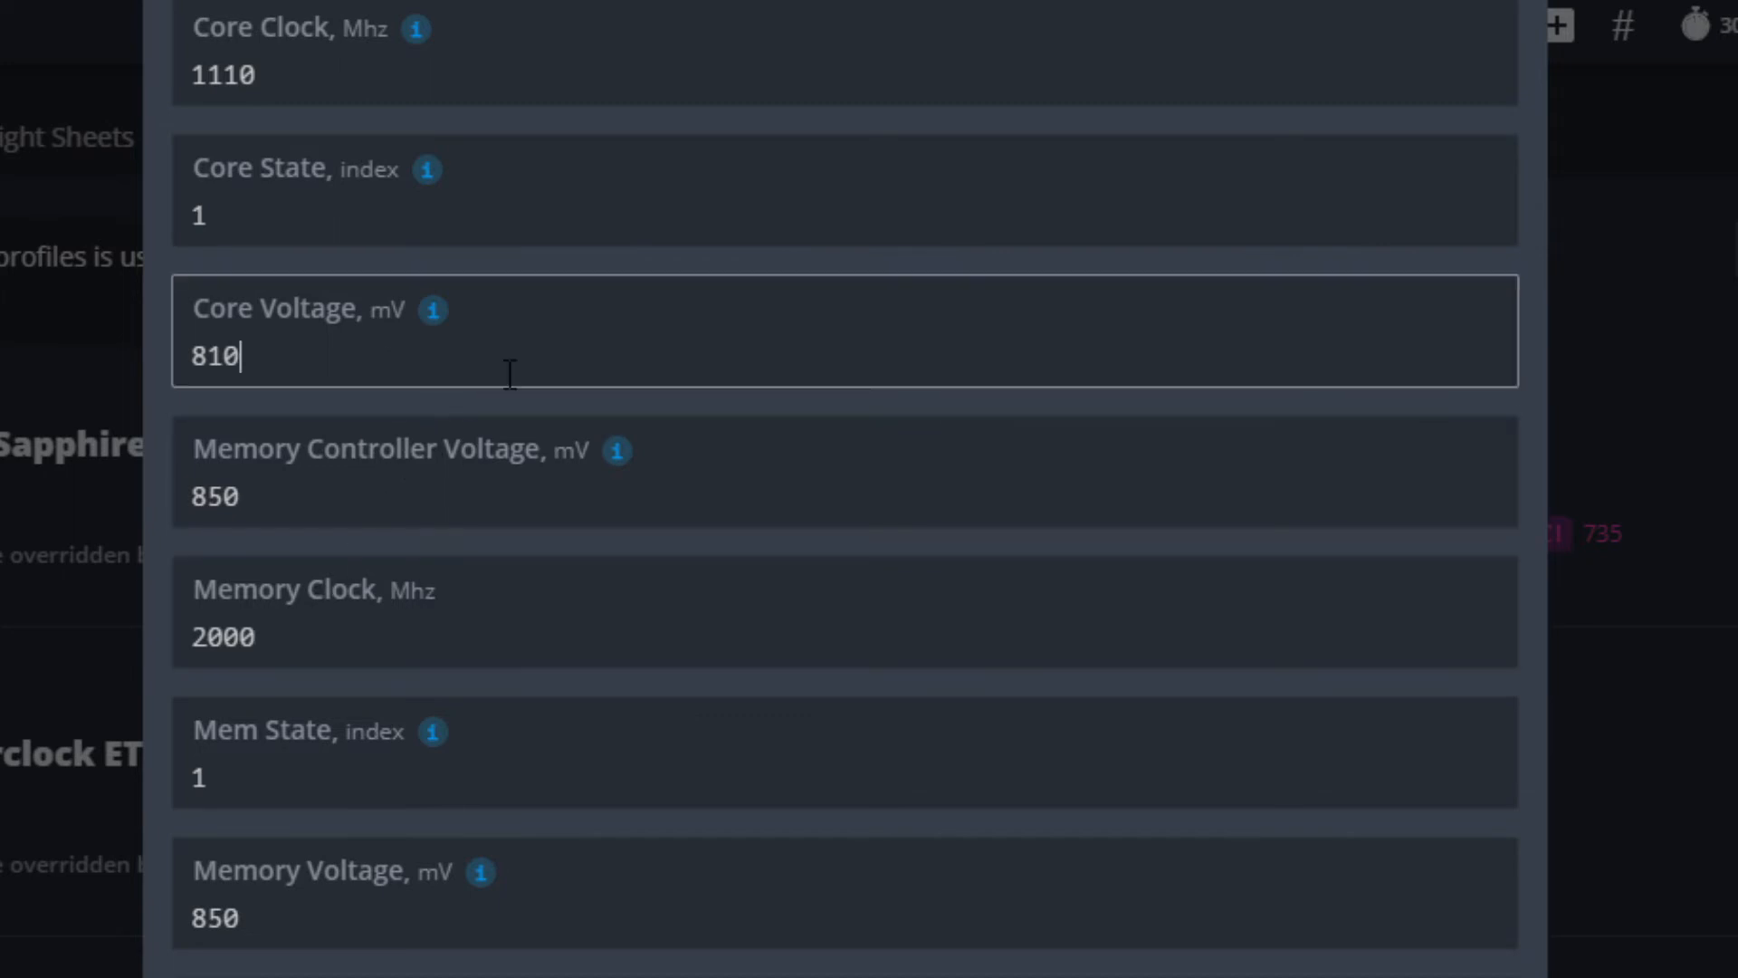
type("850")
left_click(166, 449)
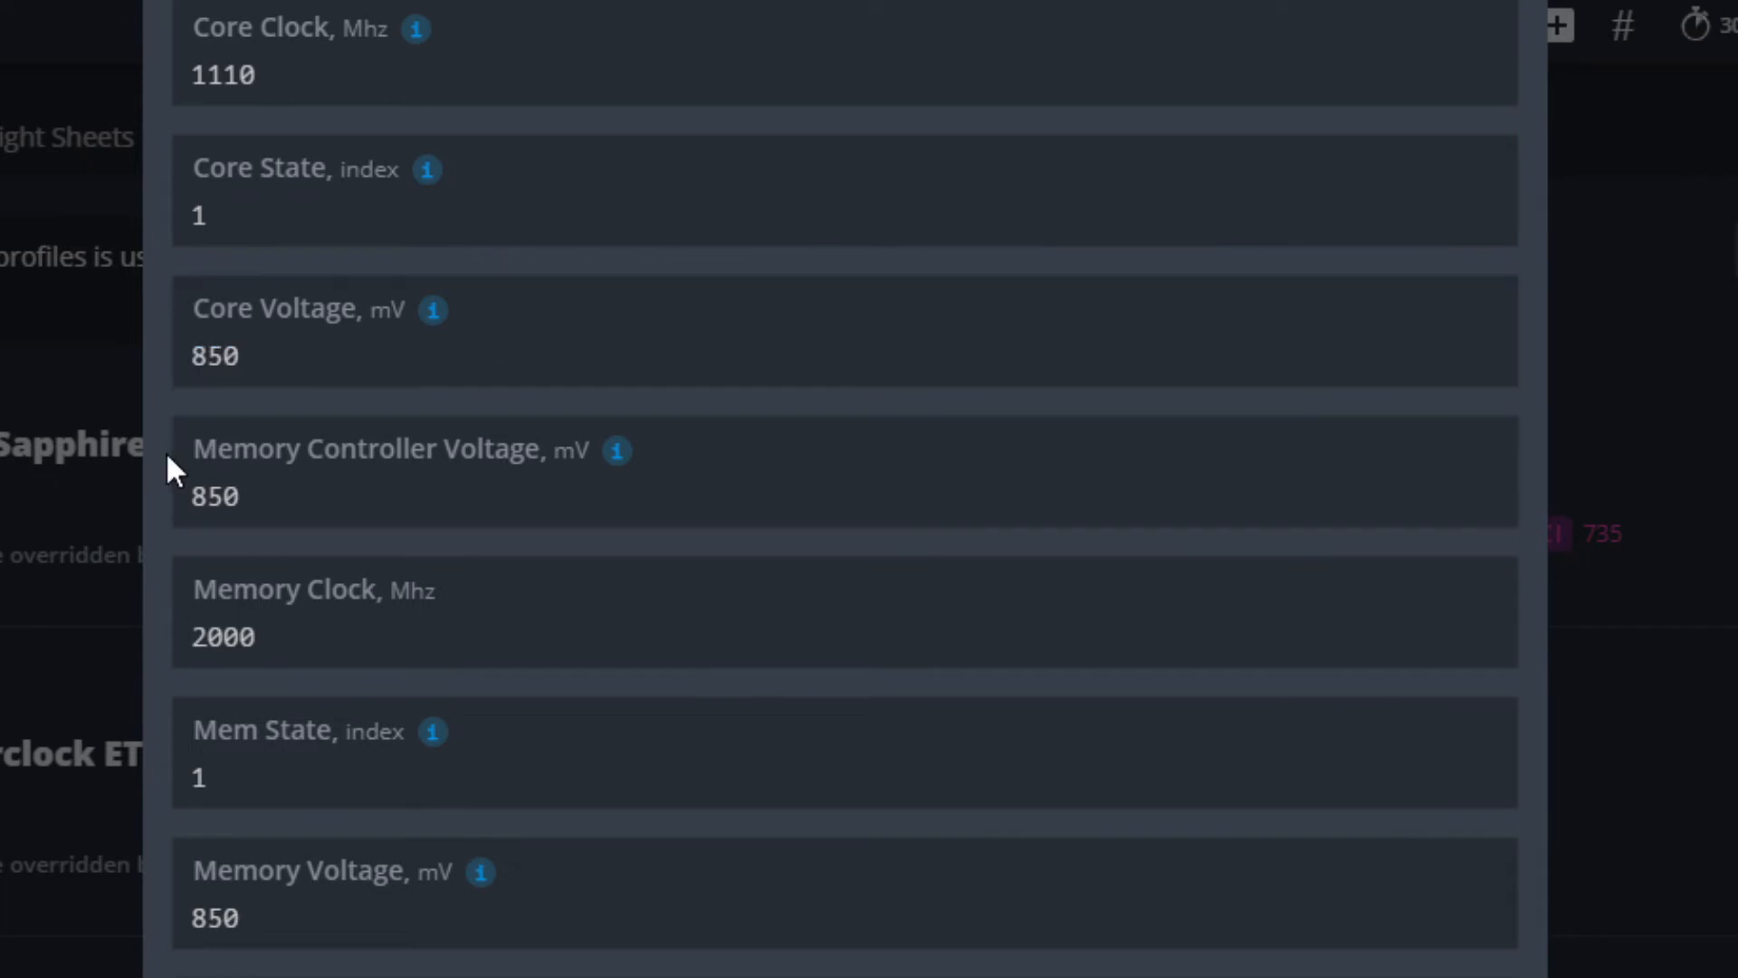
- Raise the core voltage in 10 mV increments through 860 and 870 up to 880 mV
left_click(279, 648)
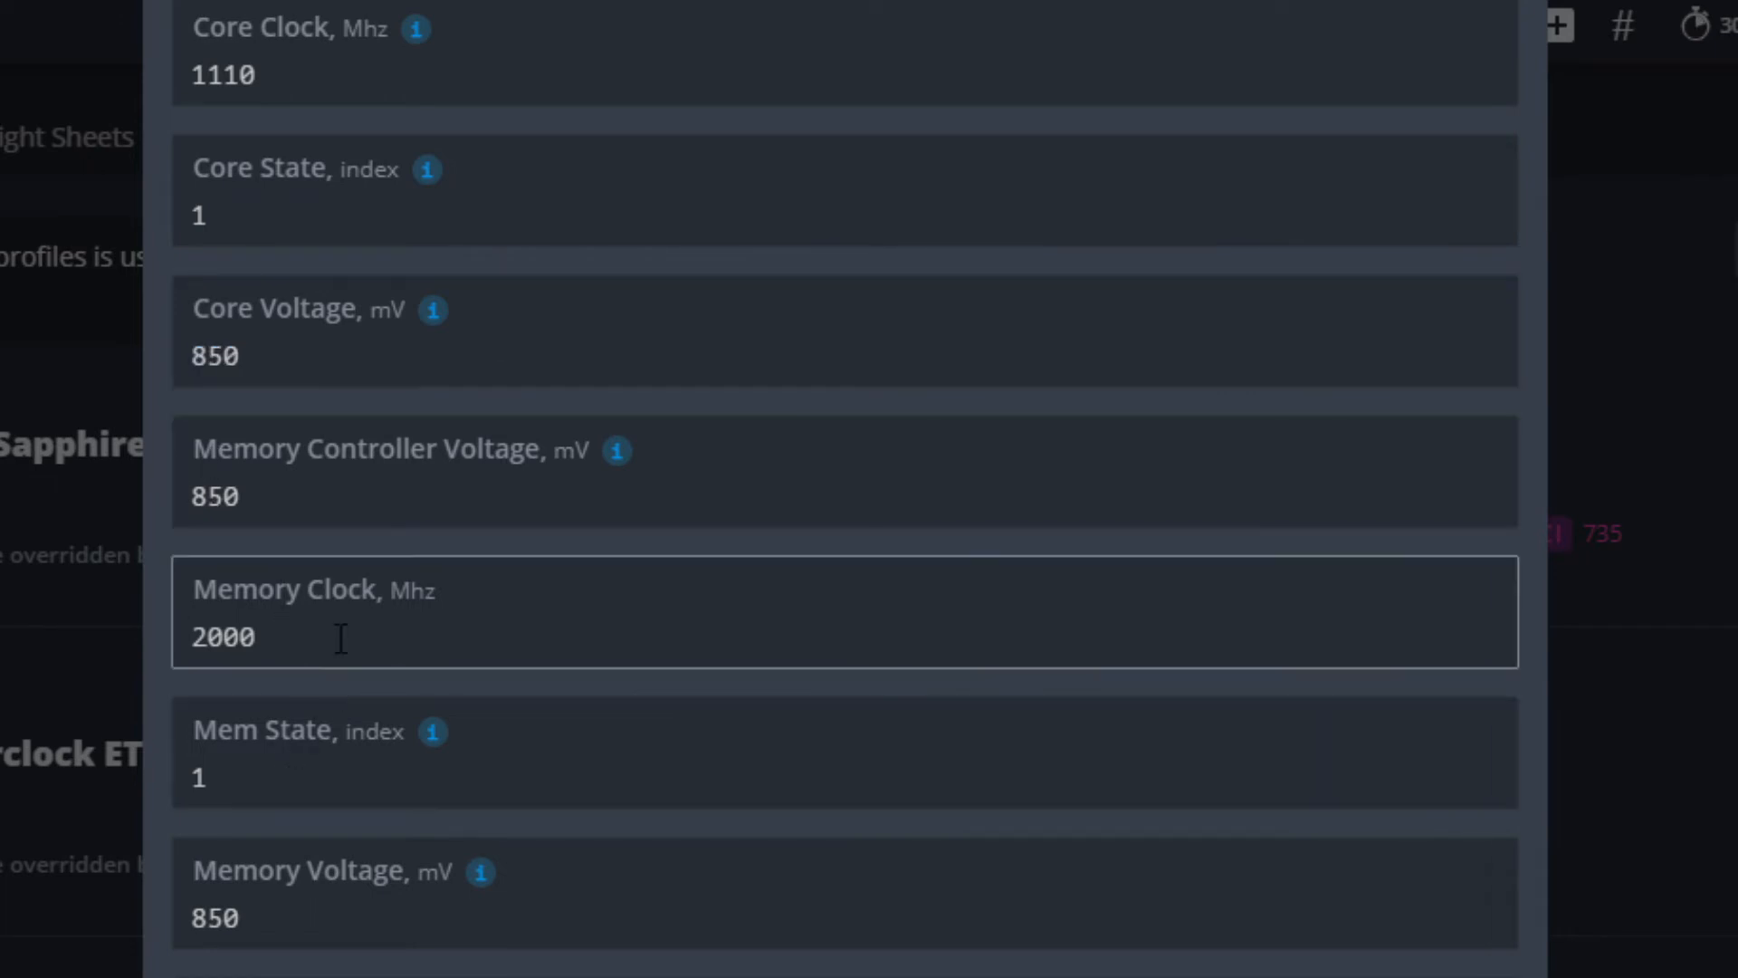
left_click(314, 372)
key("BackSpace")
key("BackSpace")
type("60")
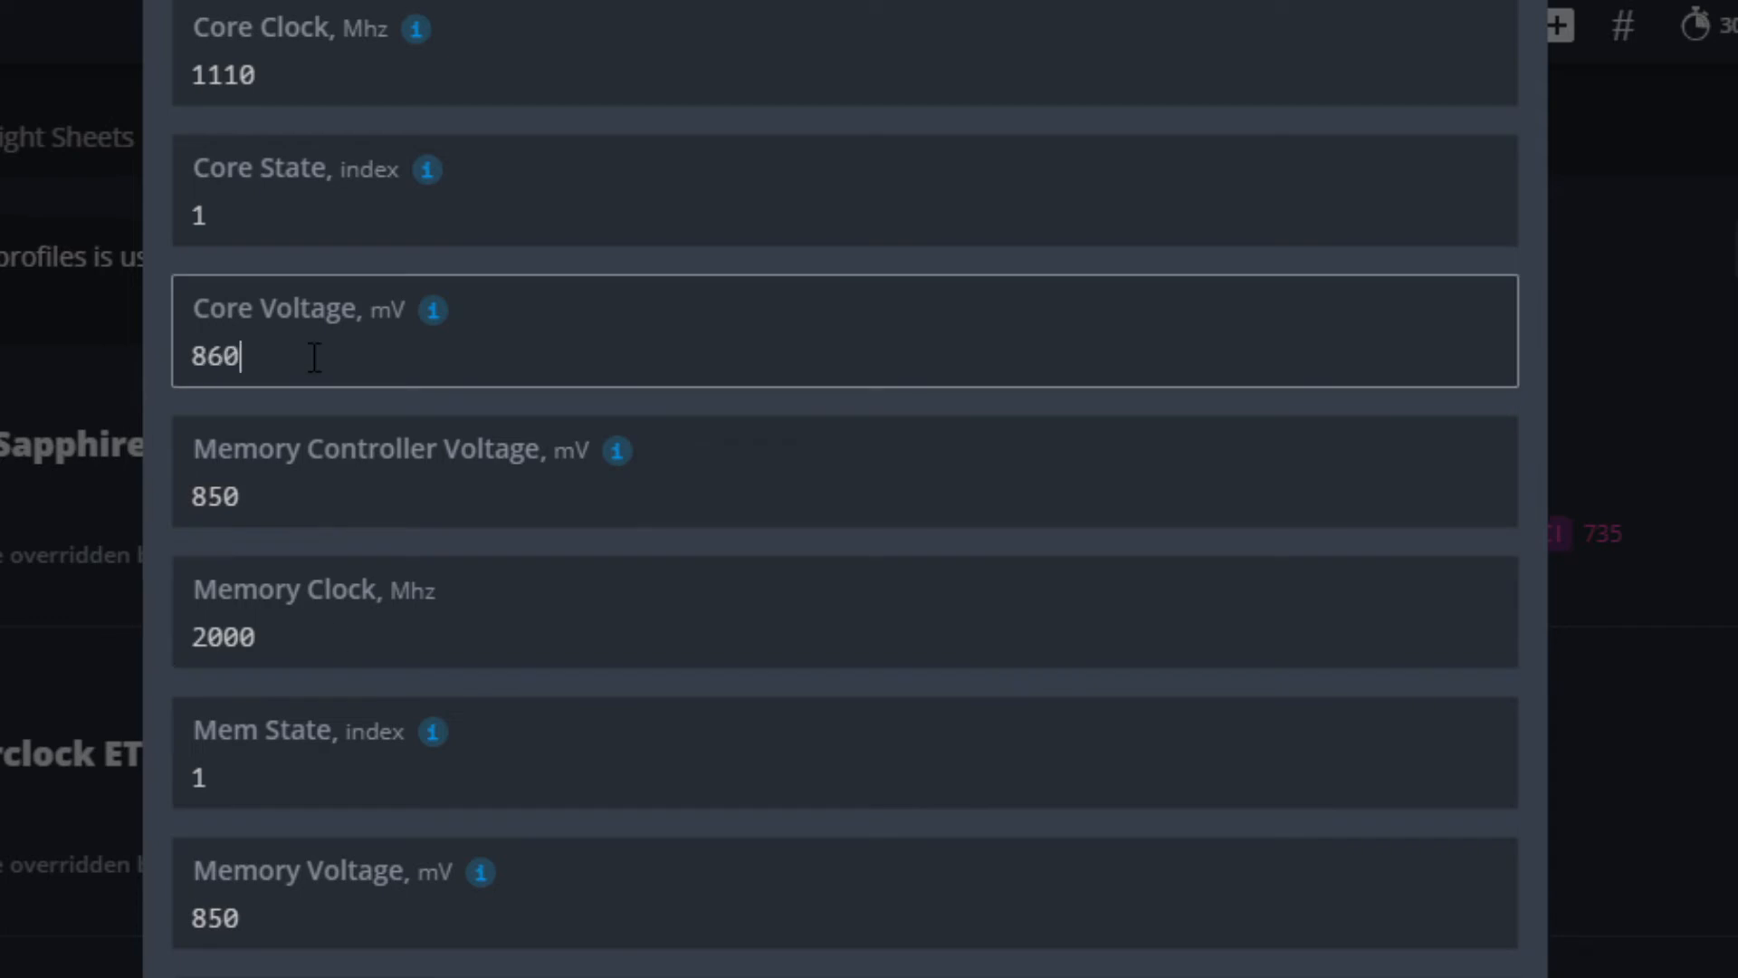
key("BackSpace")
key("BackSpace")
type("70")
key("BackSpace")
key("BackSpace")
type("80")
- Try a memory clock of 1860 MHz and reduce it to 1750 MHz
double_click(354, 630)
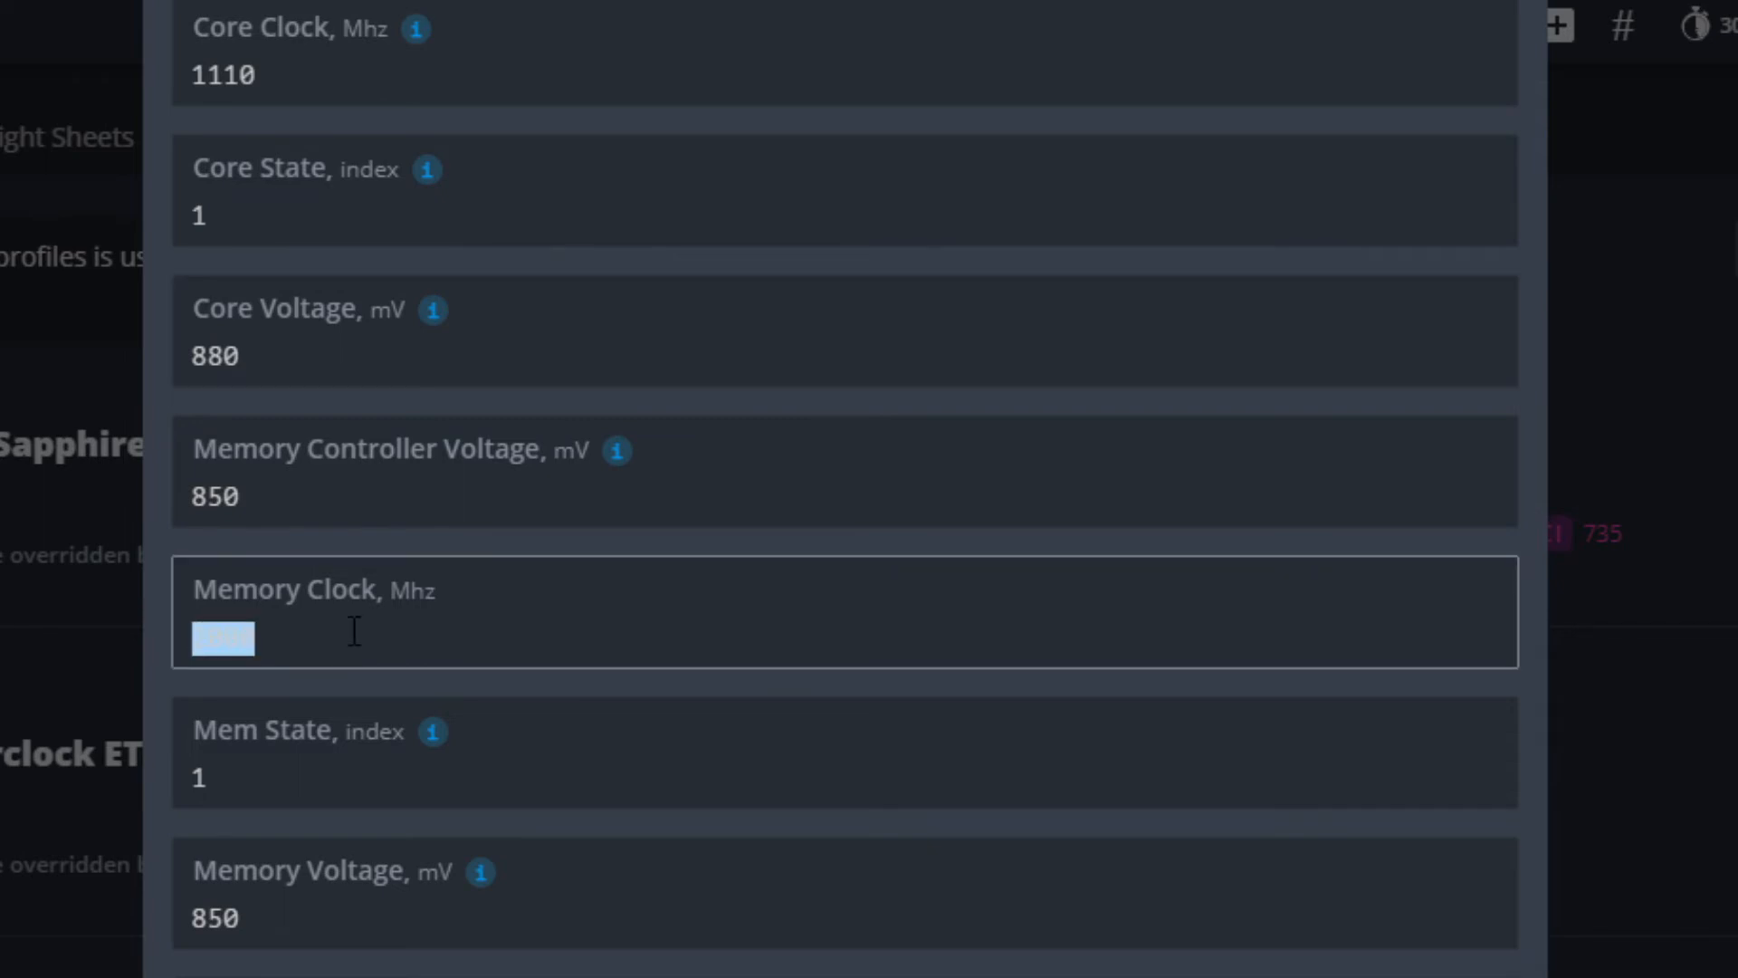
type("1860")
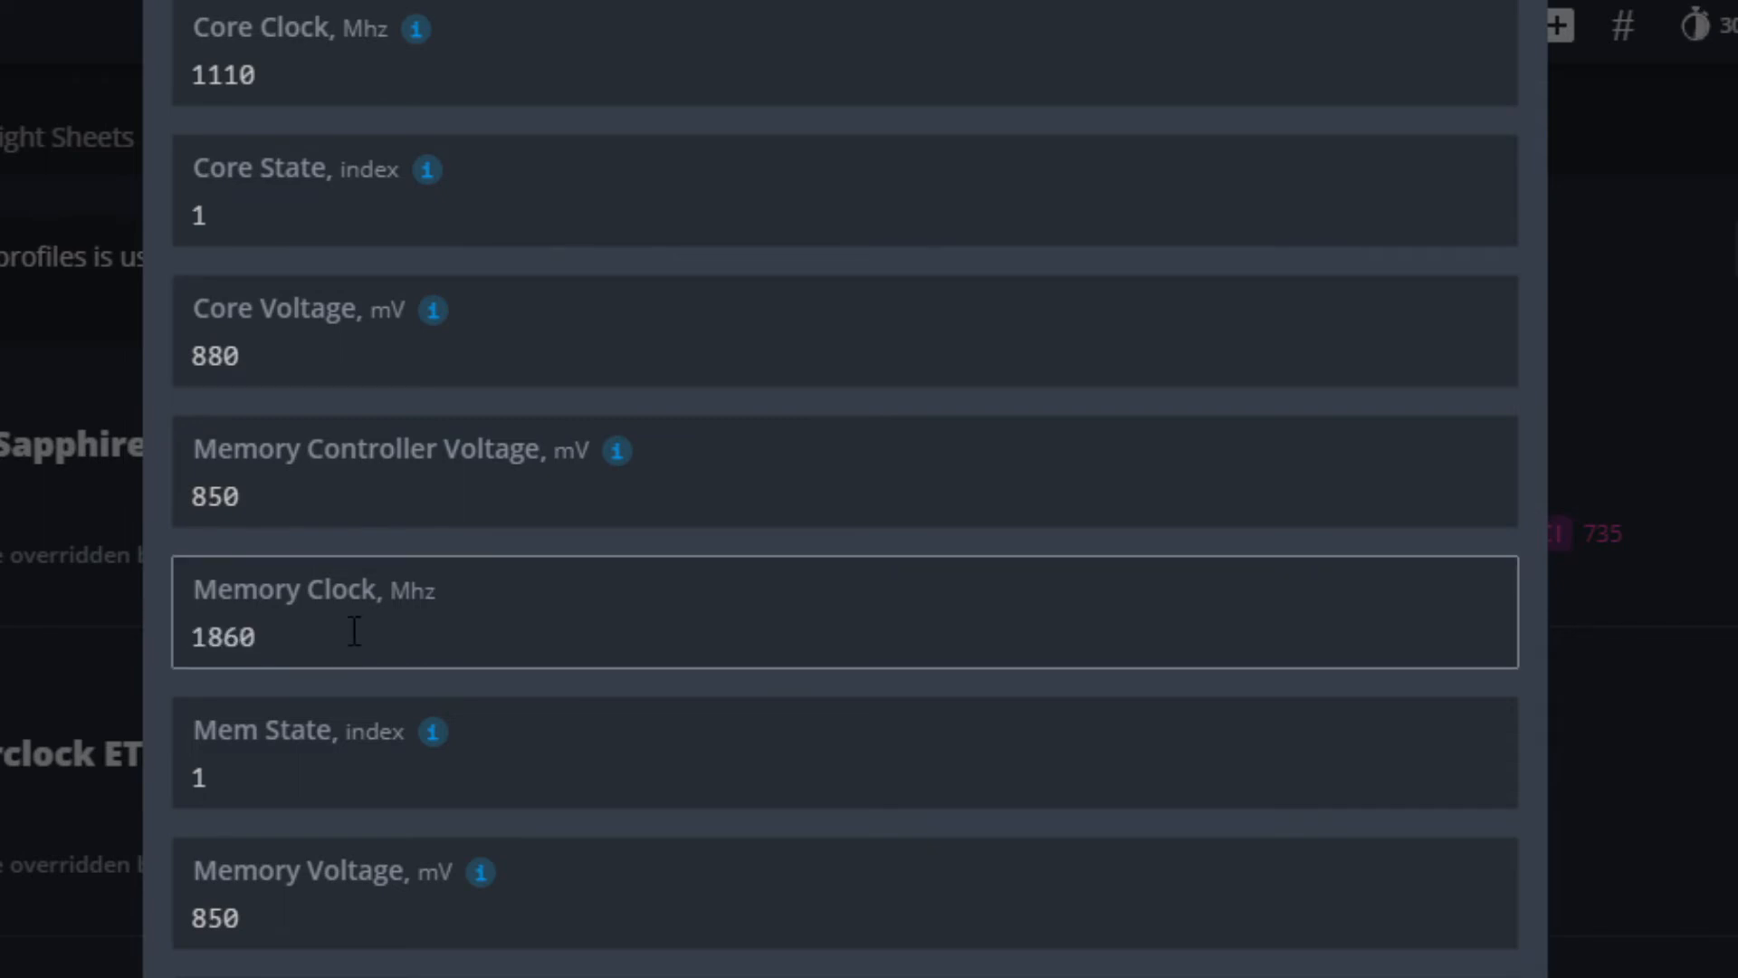
key("BackSpace")
key("BackSpace")
key("BackSpace")
type("750")
- Clear the memory controller voltage and memory voltage values, leaving both empty
left_click(350, 502)
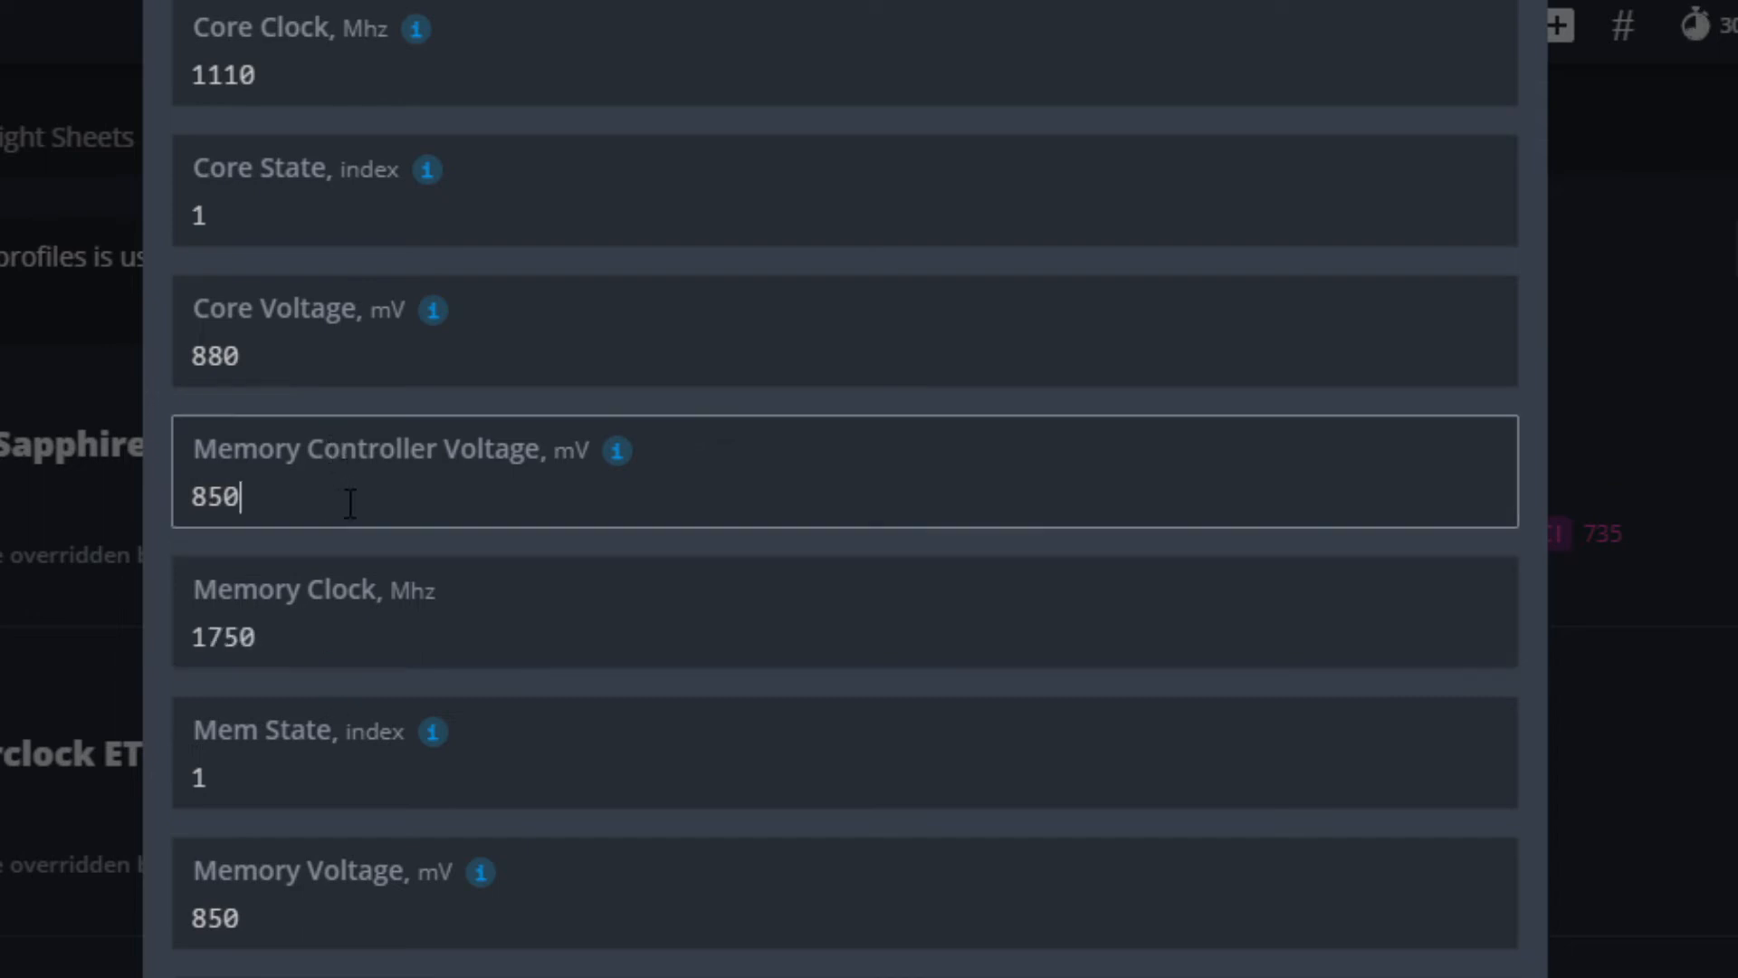
double_click(350, 504)
key("BackSpace")
left_click(322, 936)
double_click(322, 937)
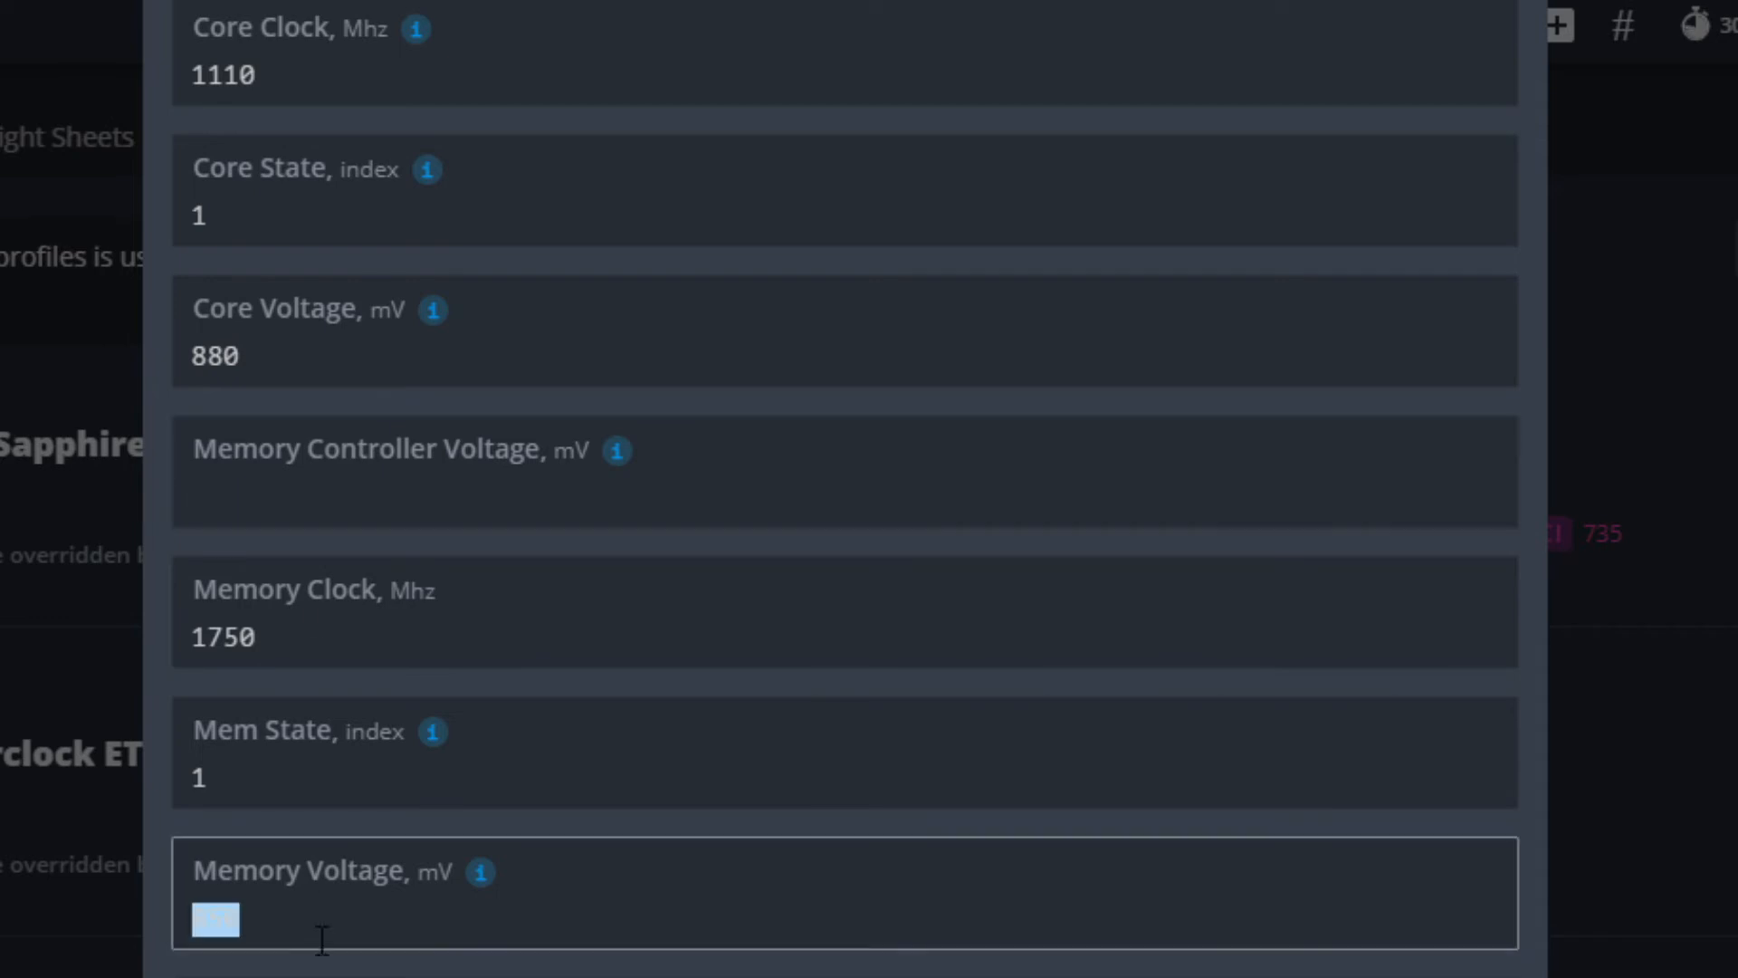
key("BackSpace")
left_click(338, 646)
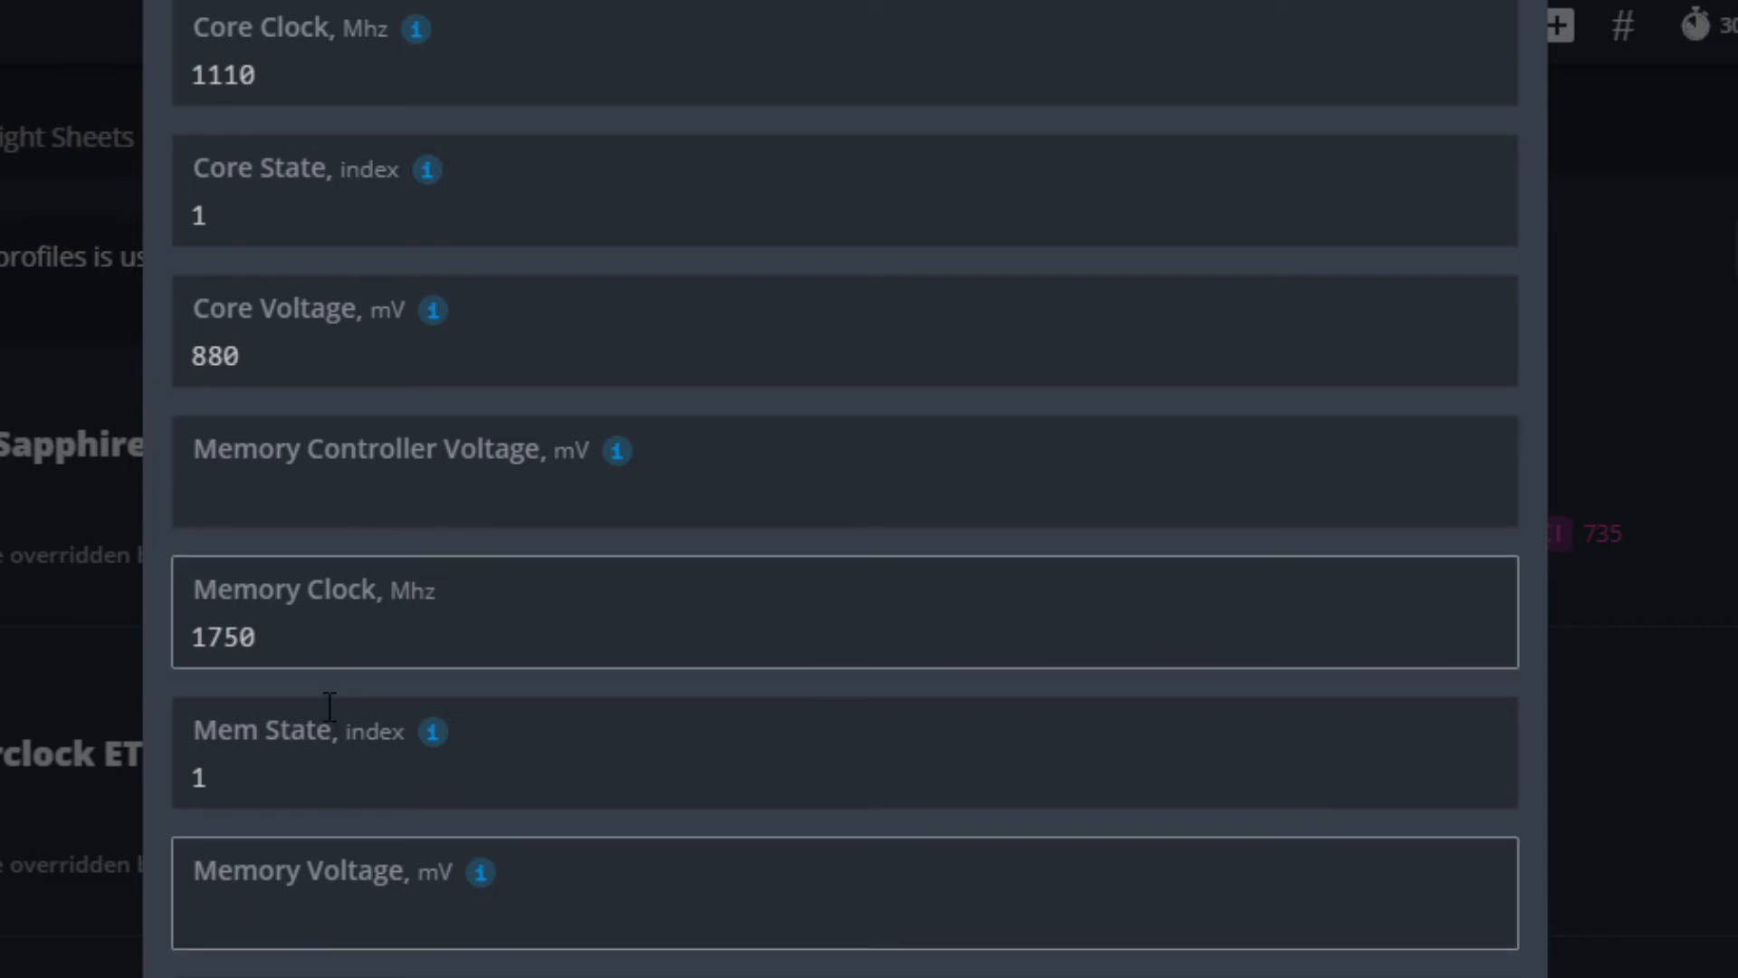
- Set the memory state index to 2
left_click(305, 784)
key("BackSpace")
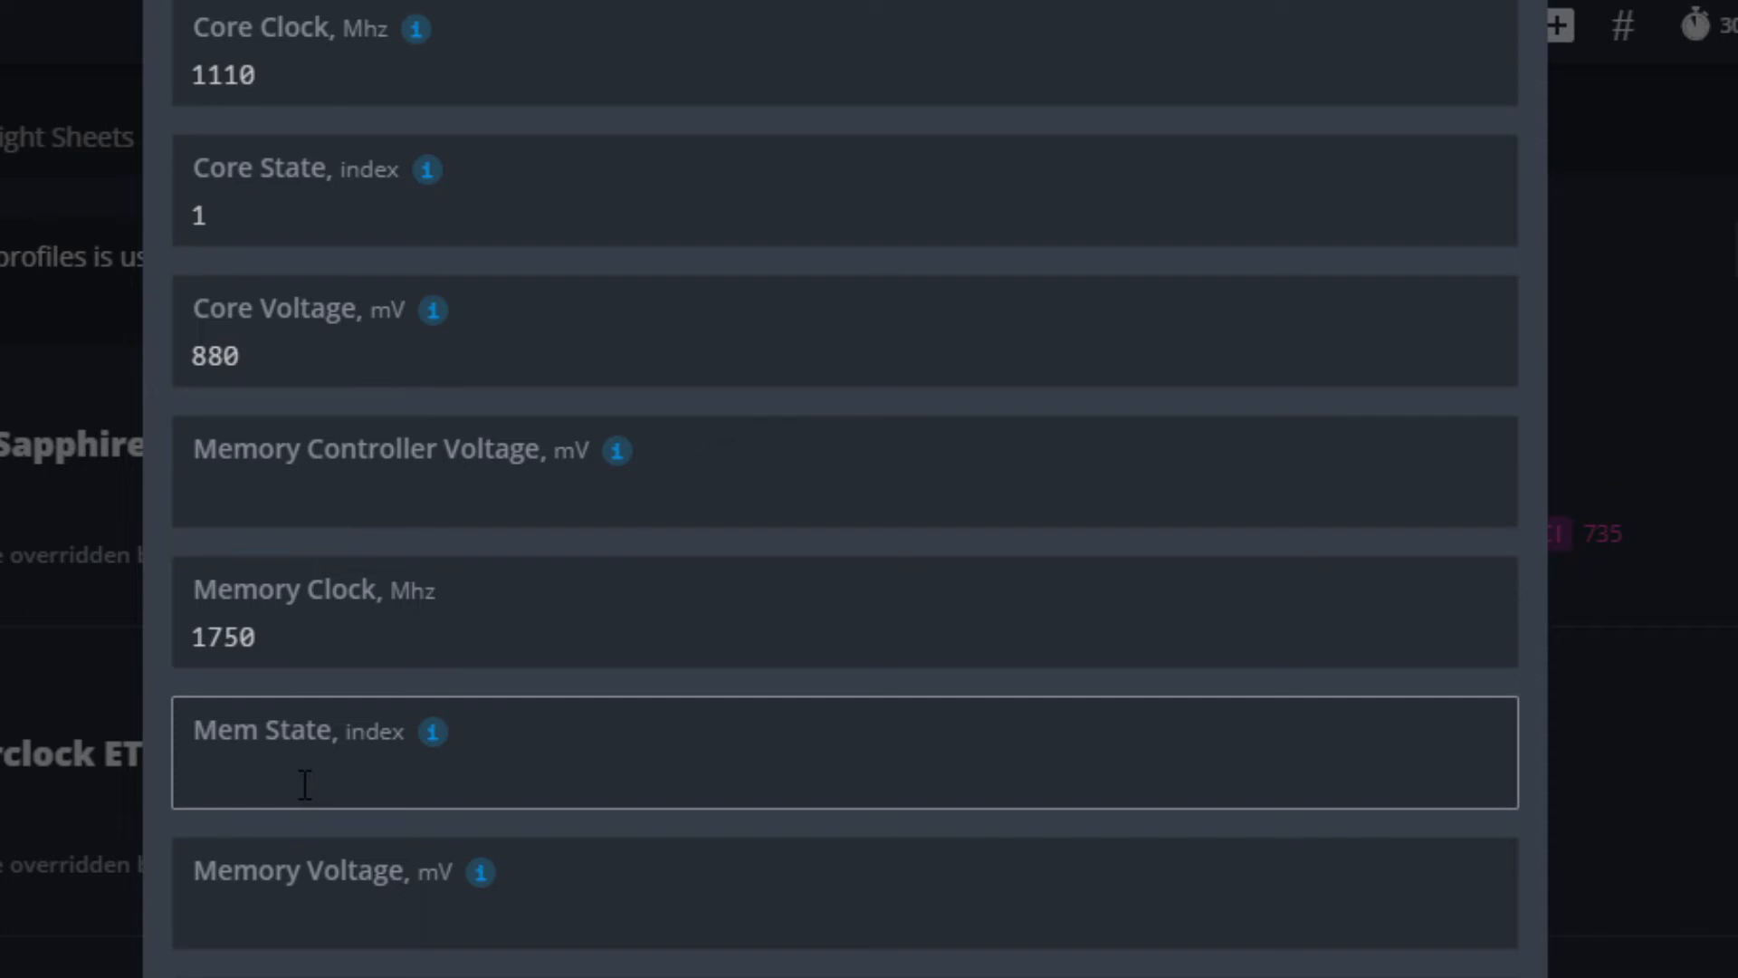
type("2")
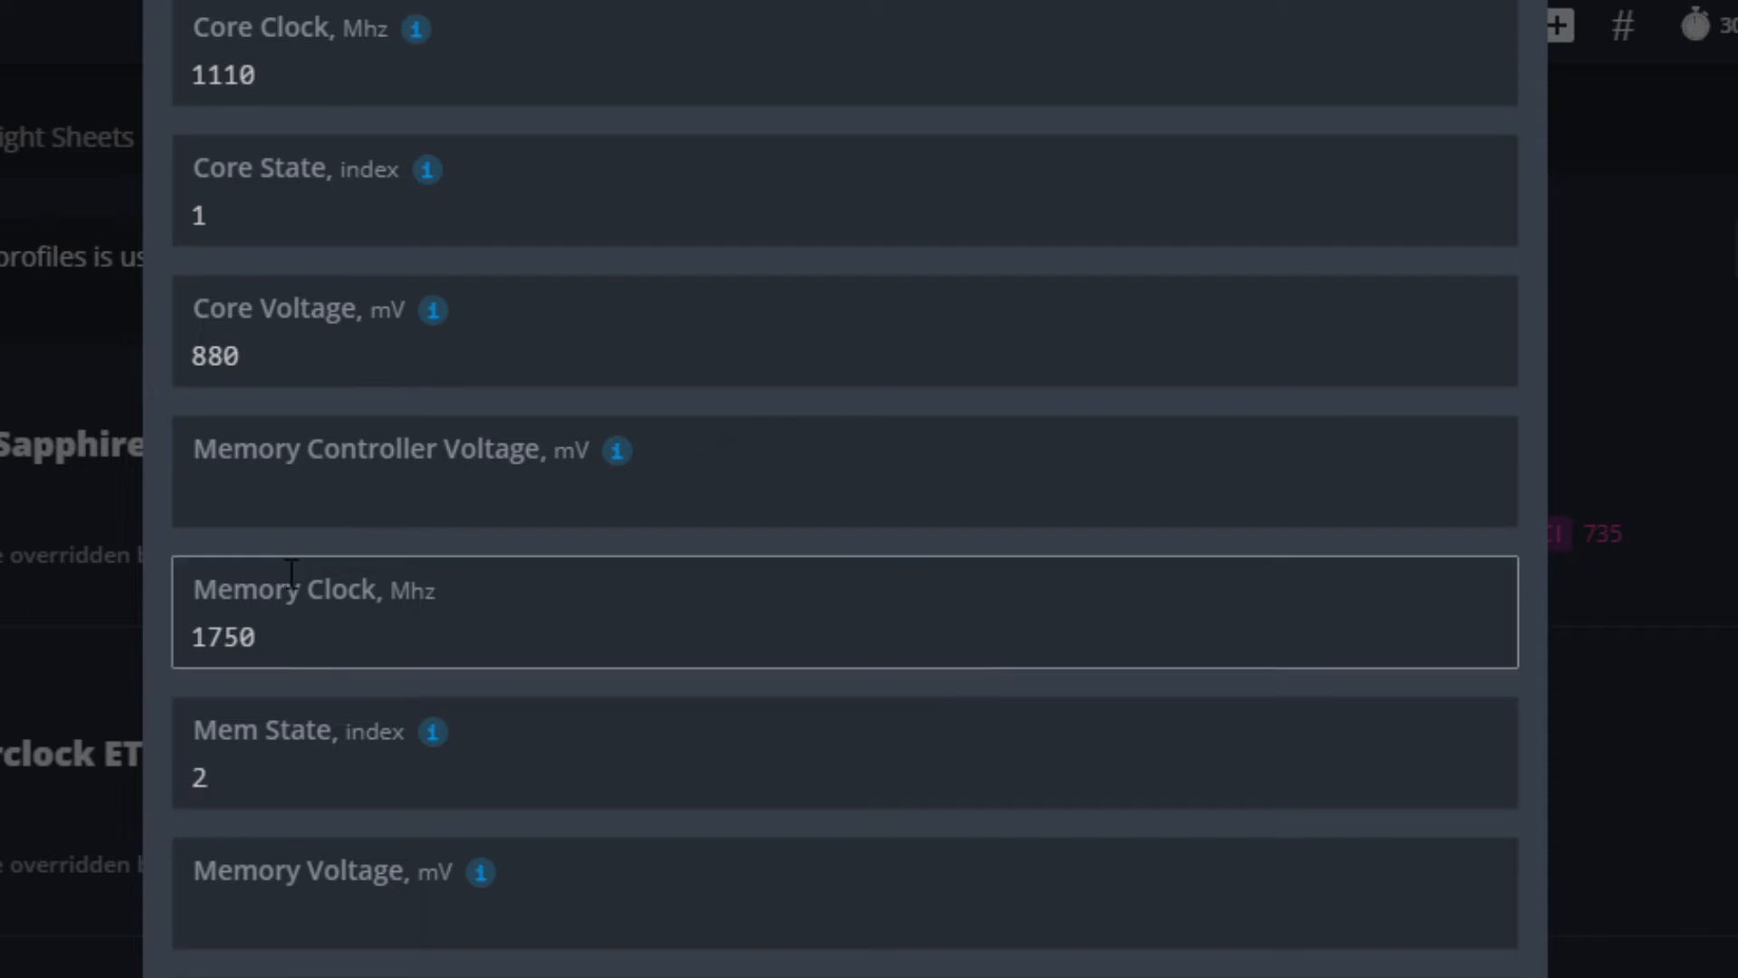
left_click(353, 639)
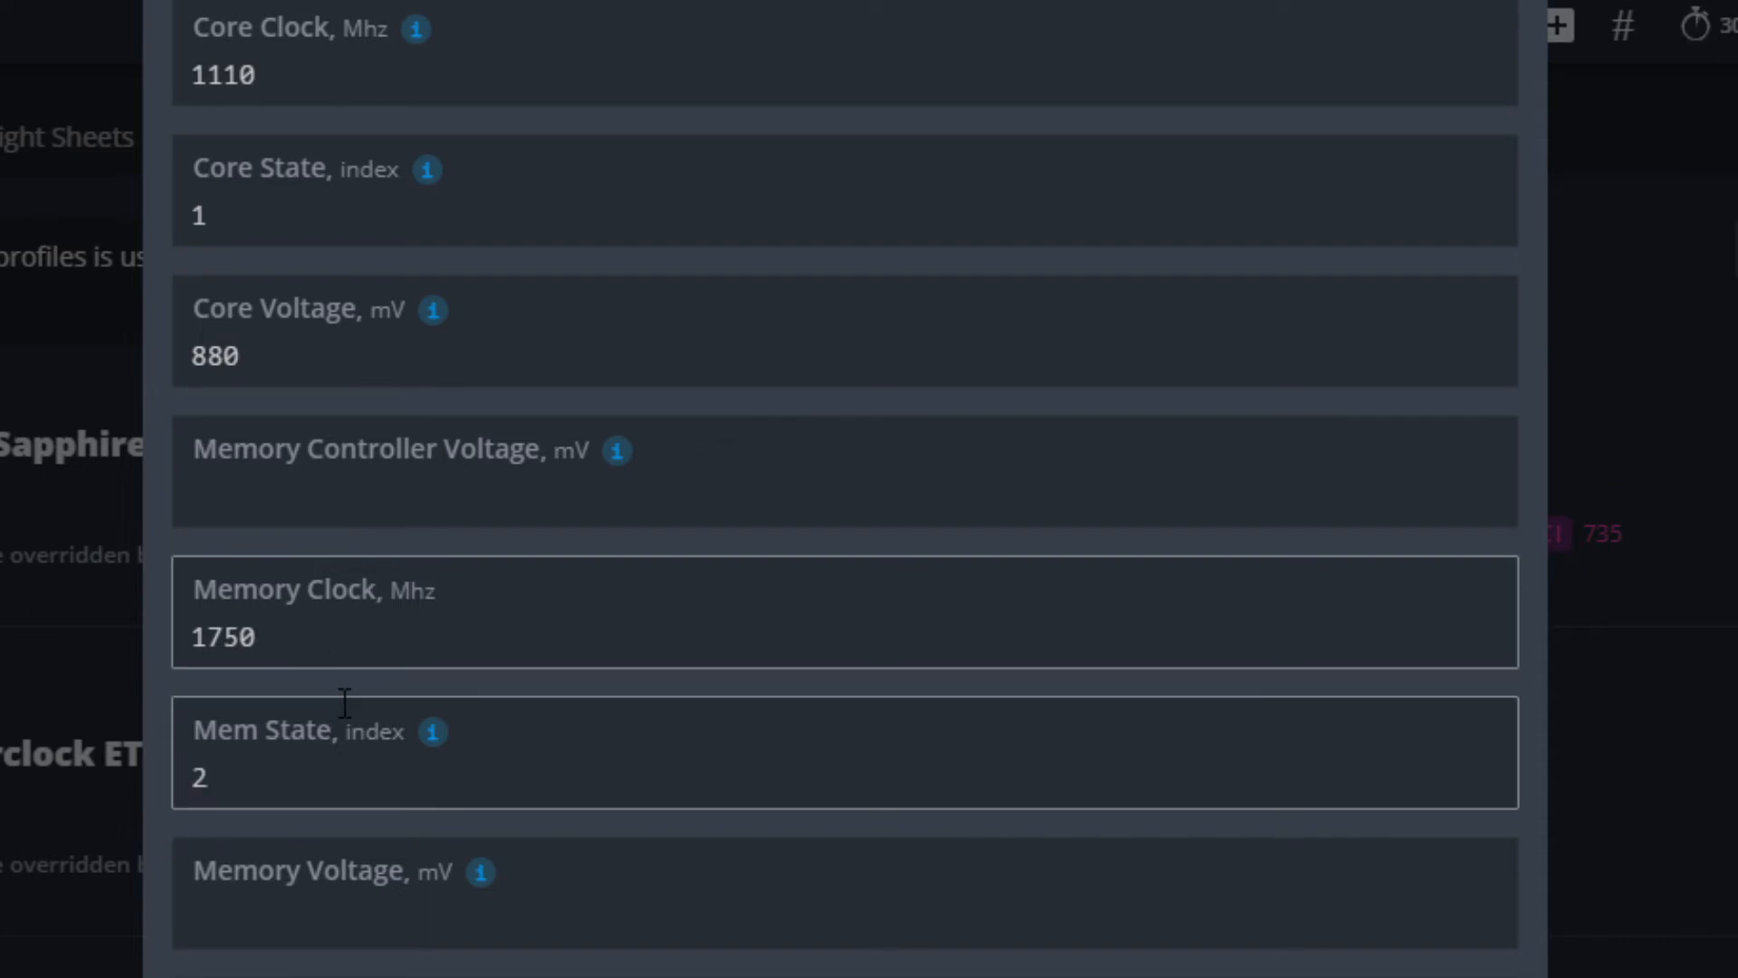
left_click(345, 701)
left_click(347, 682)
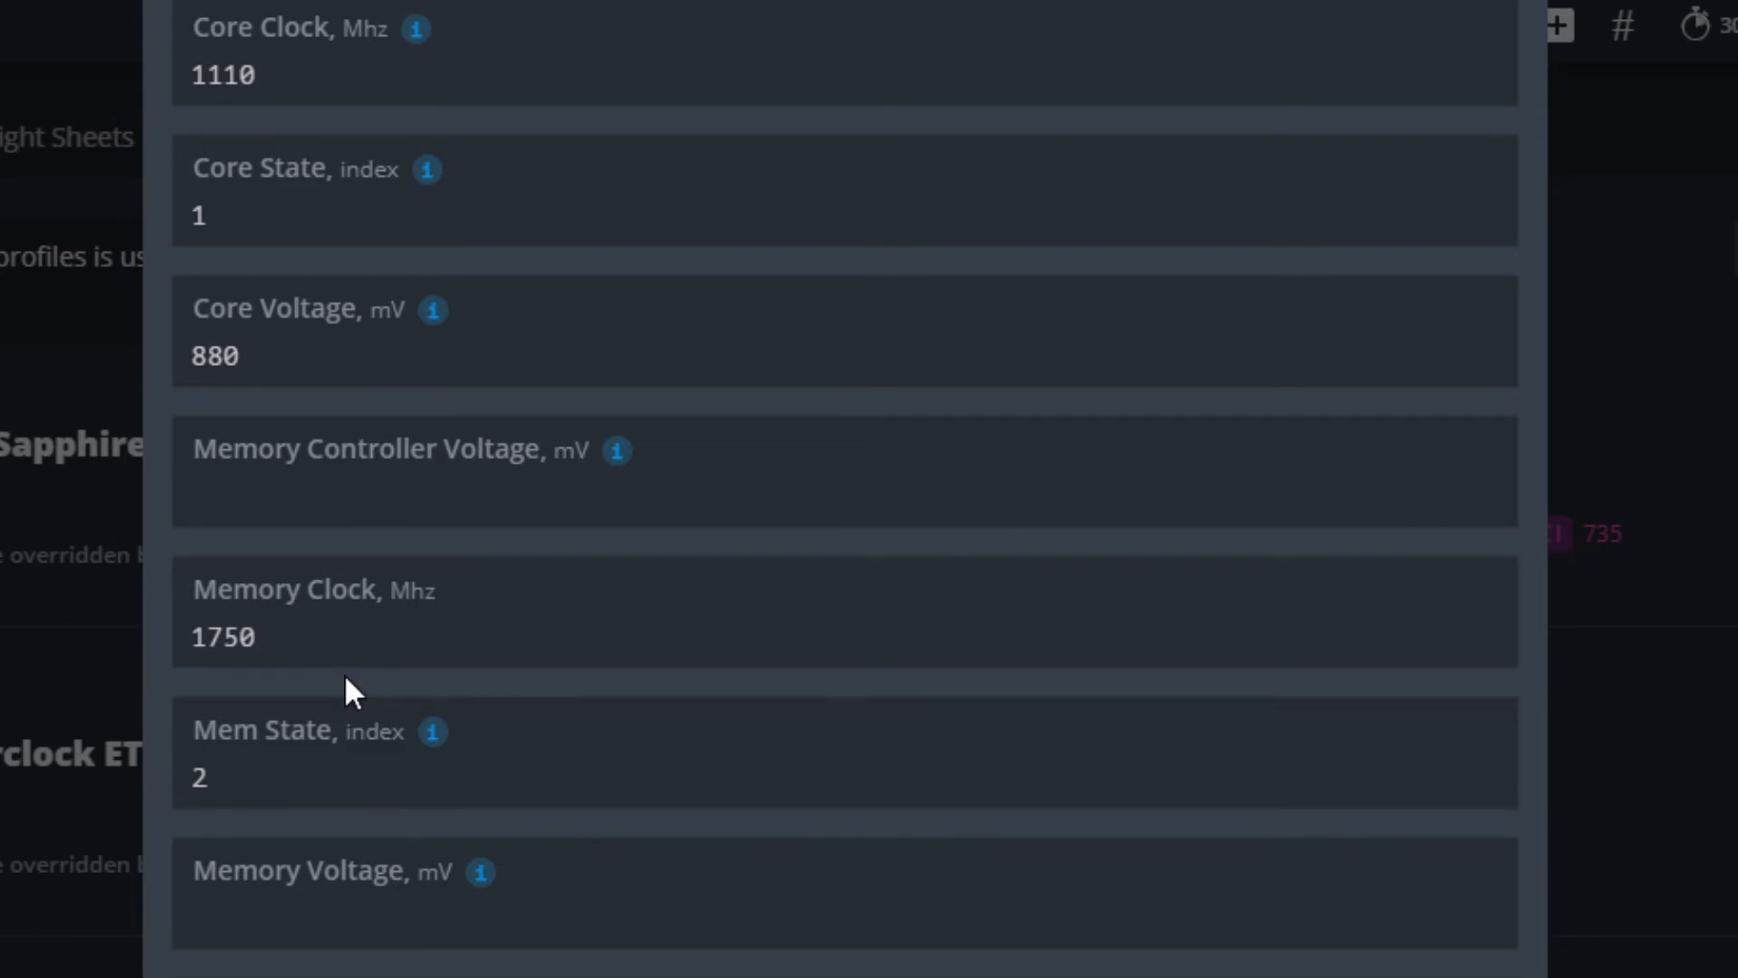
- Try a core voltage of 890 mV, then clear the value
left_click(393, 378)
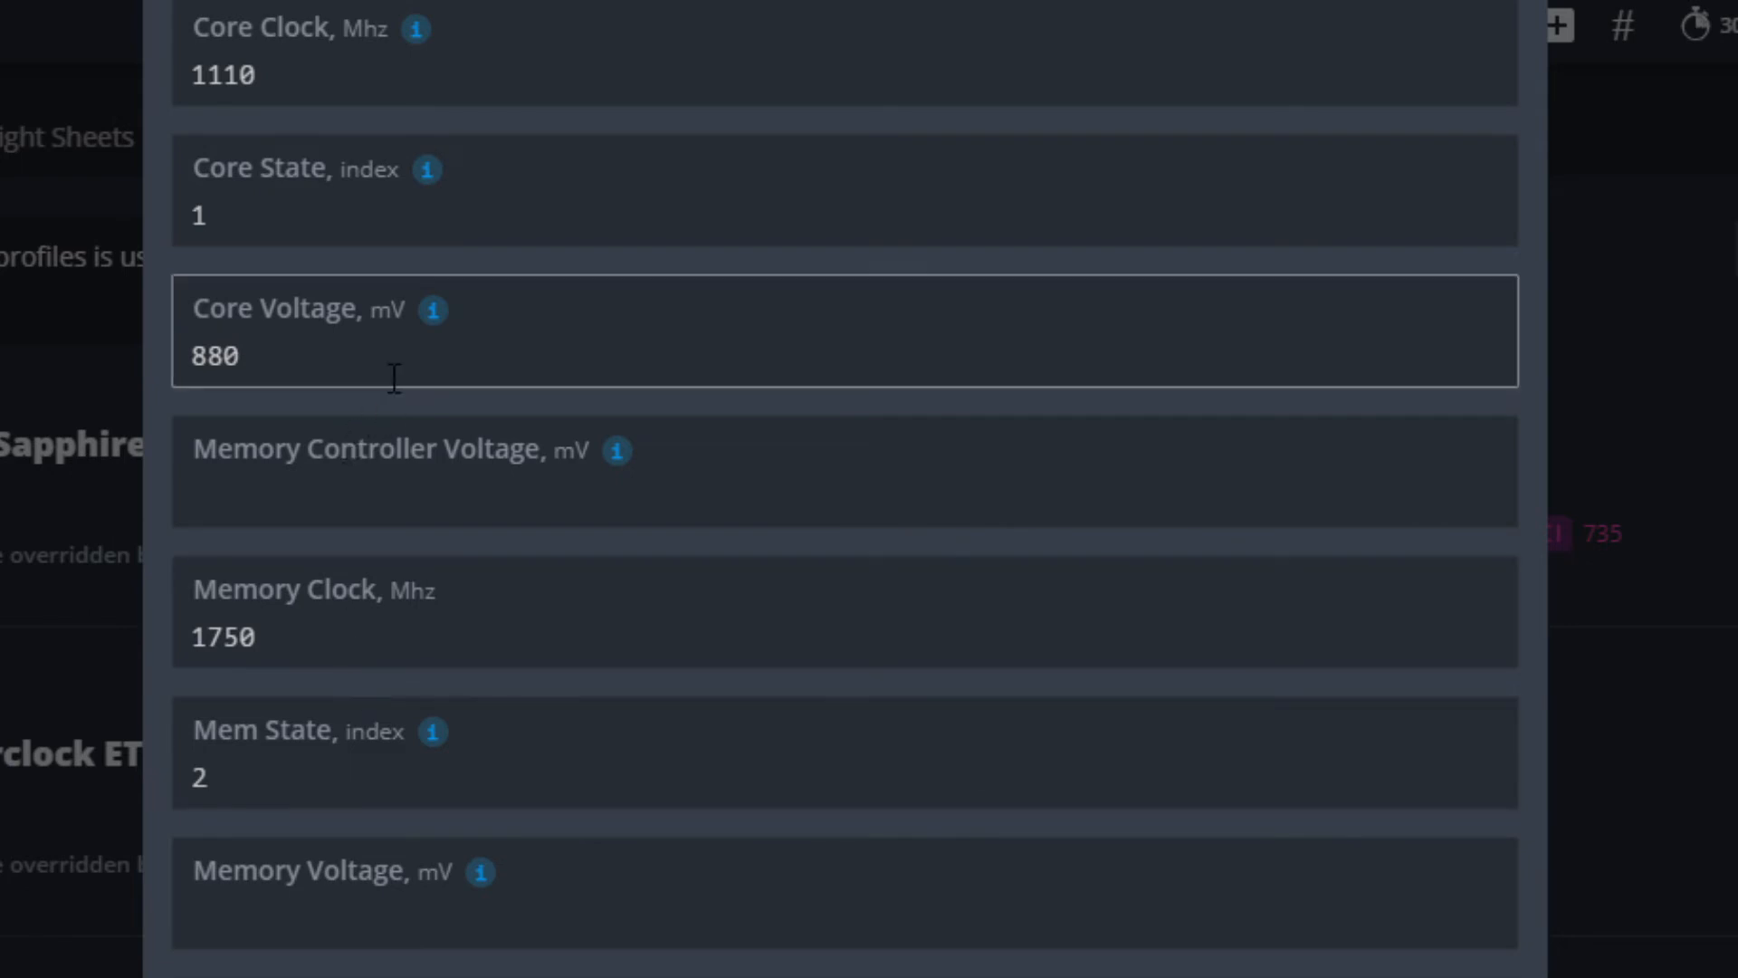
key("BackSpace")
key("BackSpace")
key("BackSpace")
type("890")
key("BackSpace")
key("BackSpace")
key("BackSpace")
- Try higher core voltages of 910 and 930 mV, then bring the value down to 900 mV
type("9000")
key("BackSpace")
key("BackSpace")
key("BackSpace")
type("10")
key("BackSpace")
key("BackSpace")
type("30")
key("BackSpace")
key("BackSpace")
key("BackSpace")
type("900")
left_click(210, 404)
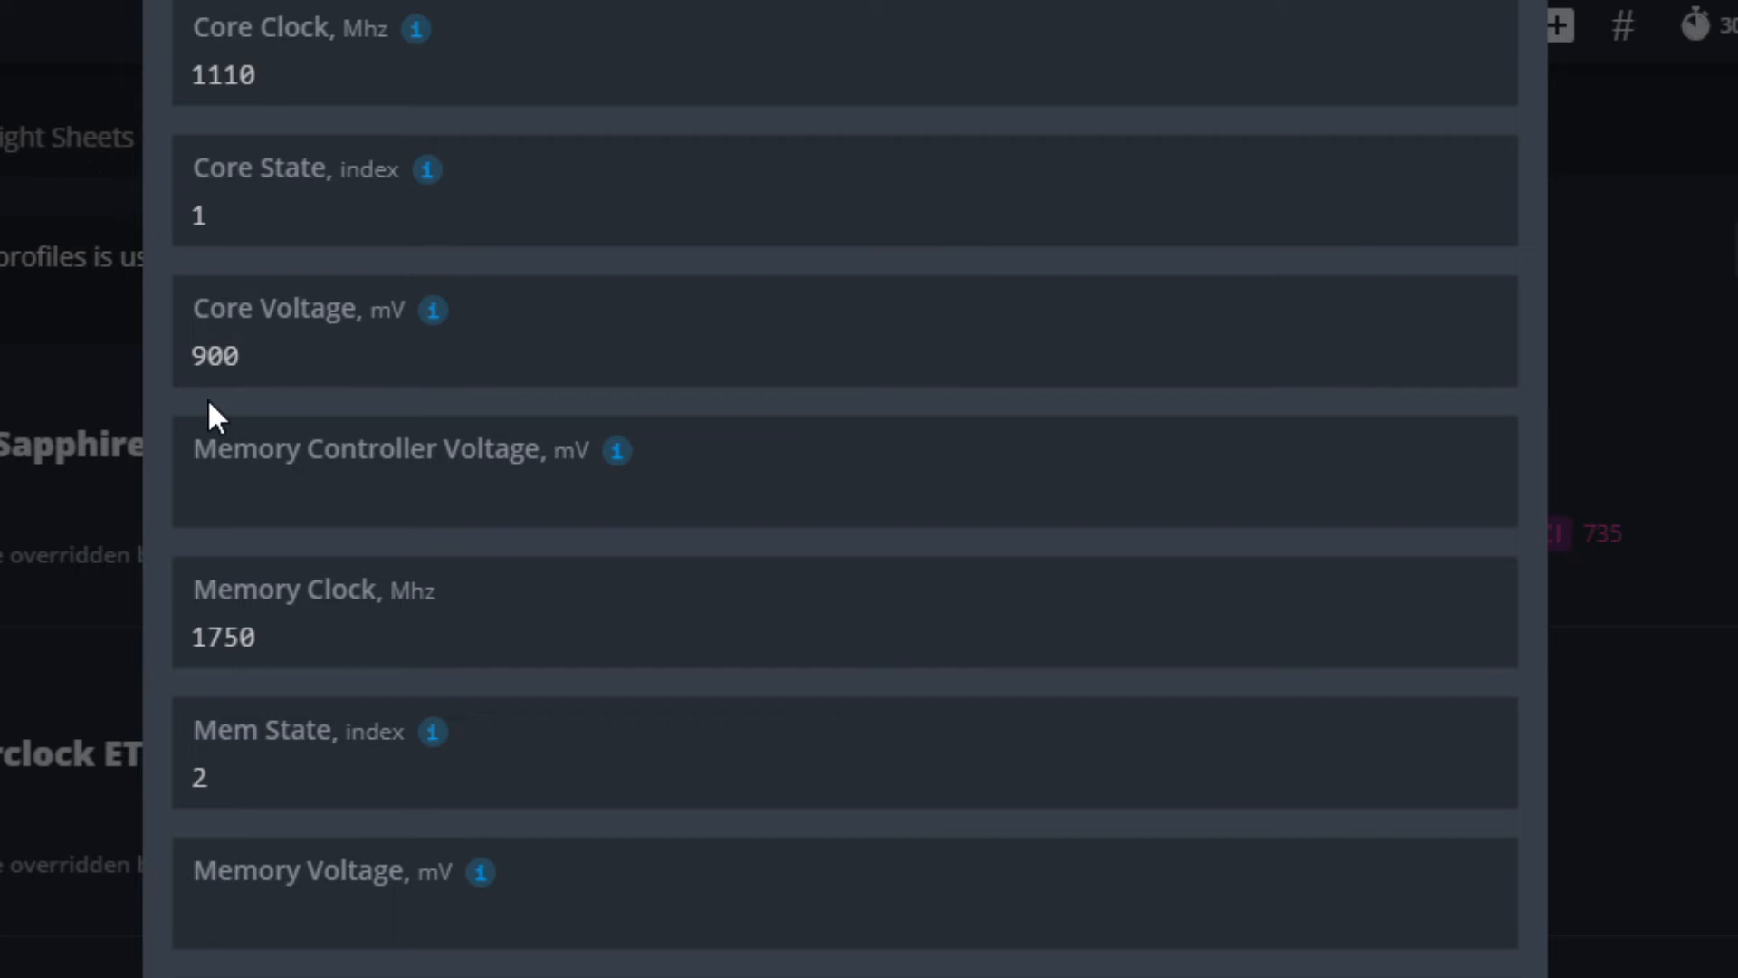
- Try a memory clock of 1860 MHz and raise it to 1940 MHz
left_click(344, 653)
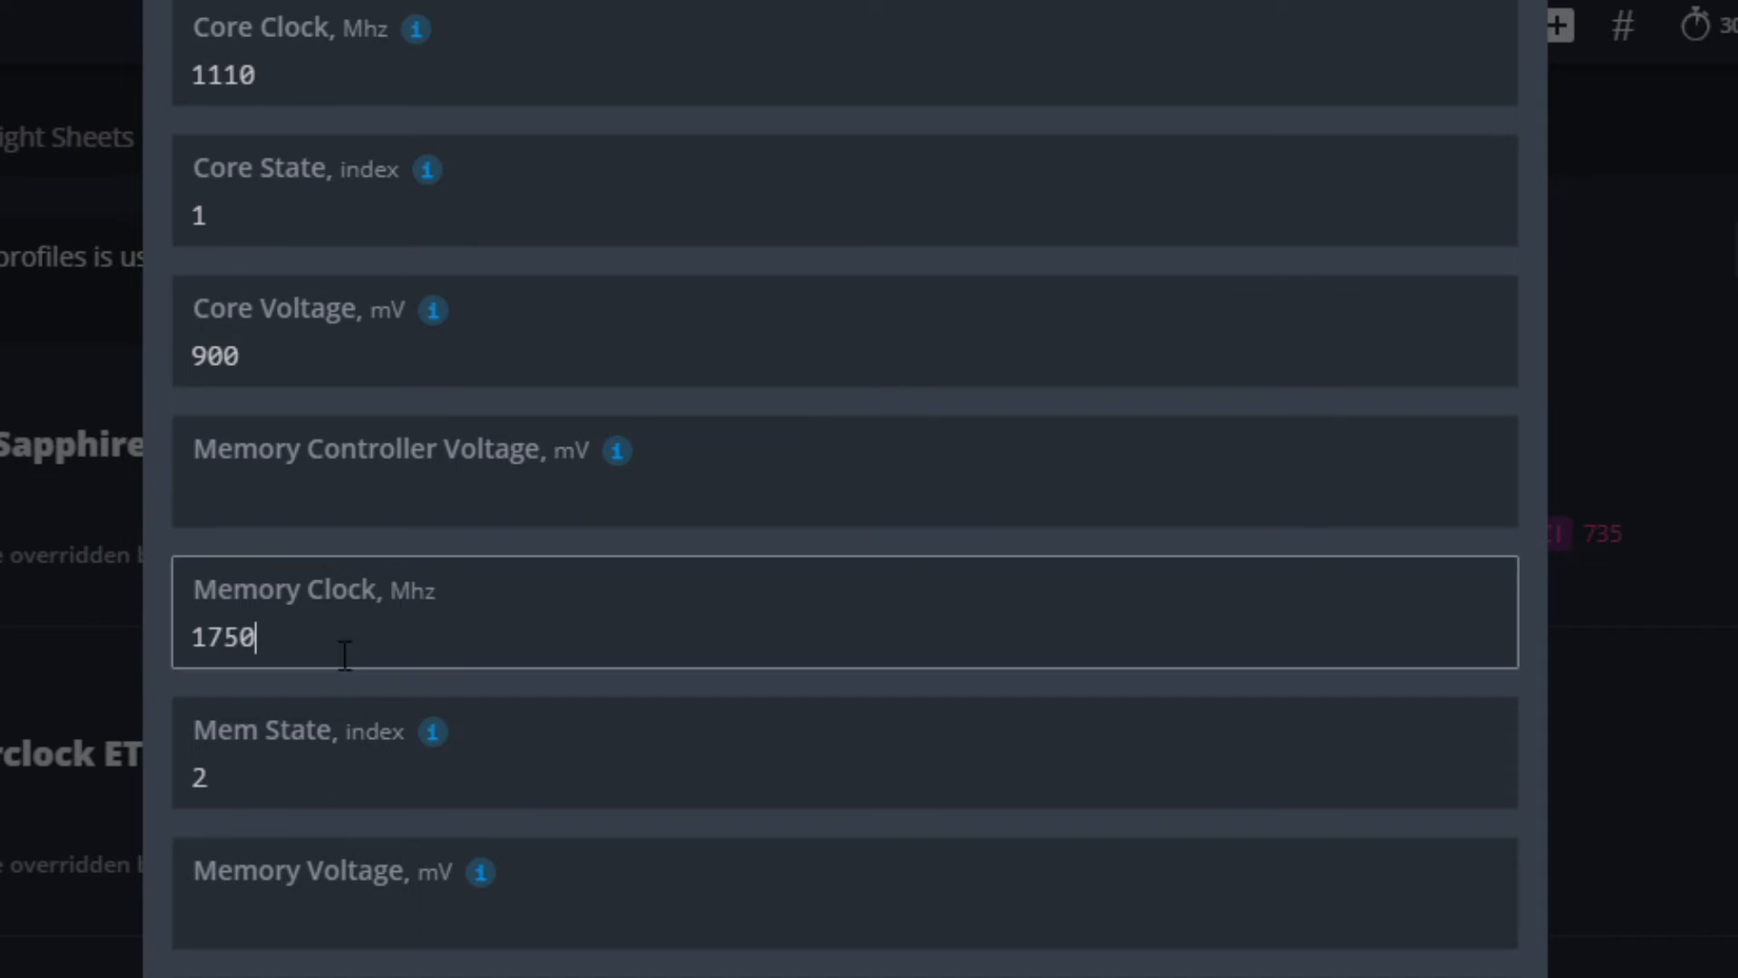
key("BackSpace")
key("BackSpace")
key("BackSpace")
type("860")
key("BackSpace")
key("BackSpace")
key("BackSpace")
type("9")
key("BackSpace")
type("940")
- Set the core voltage to 910 mV
left_click(407, 381)
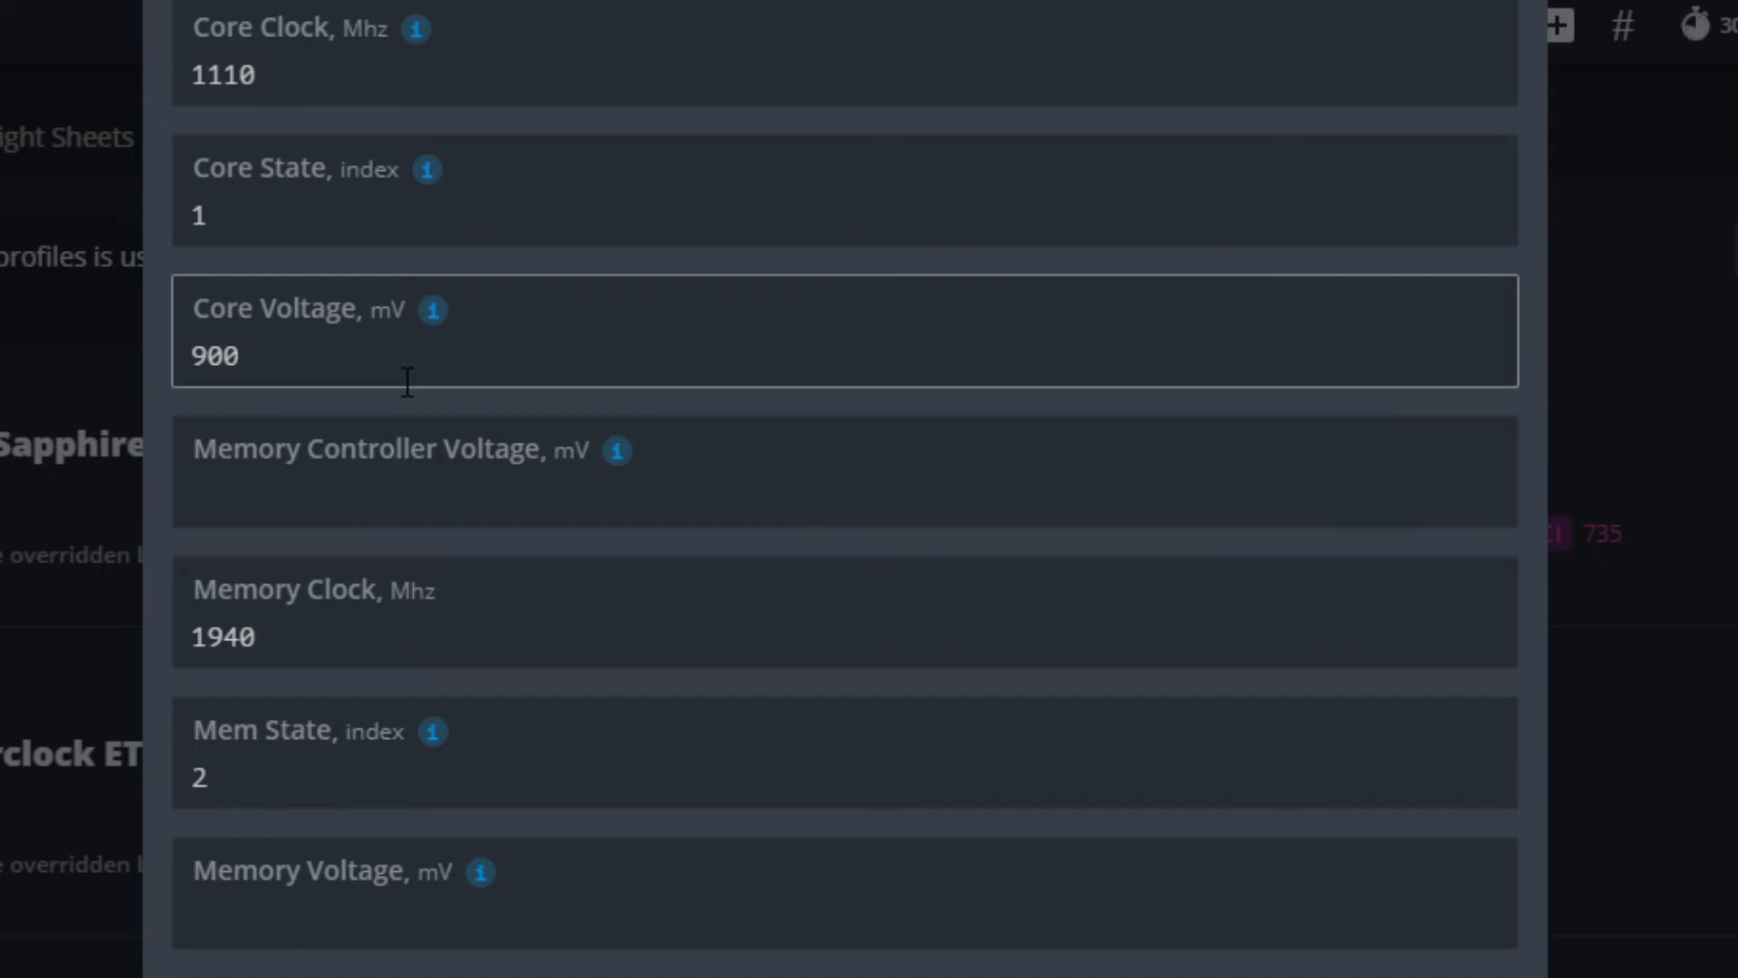
key("BackSpace")
key("BackSpace")
type("10")
left_click(358, 656)
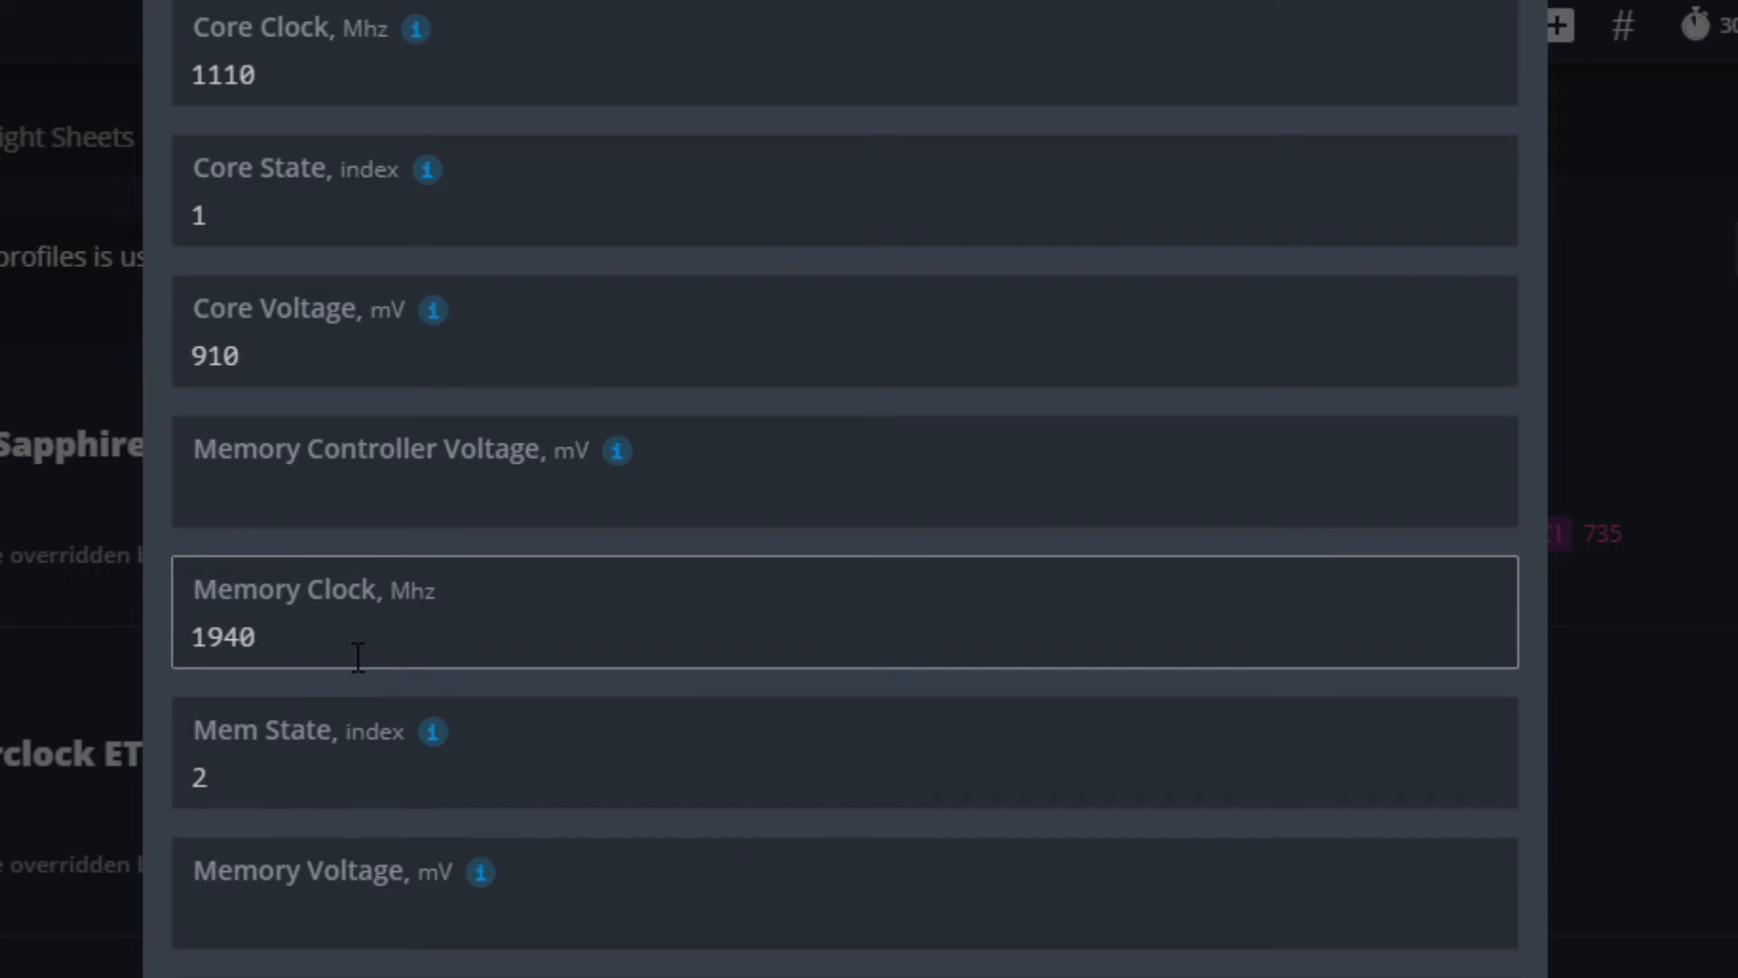
- Enter 800 mV for both the memory controller voltage and the memory voltage
left_click(418, 473)
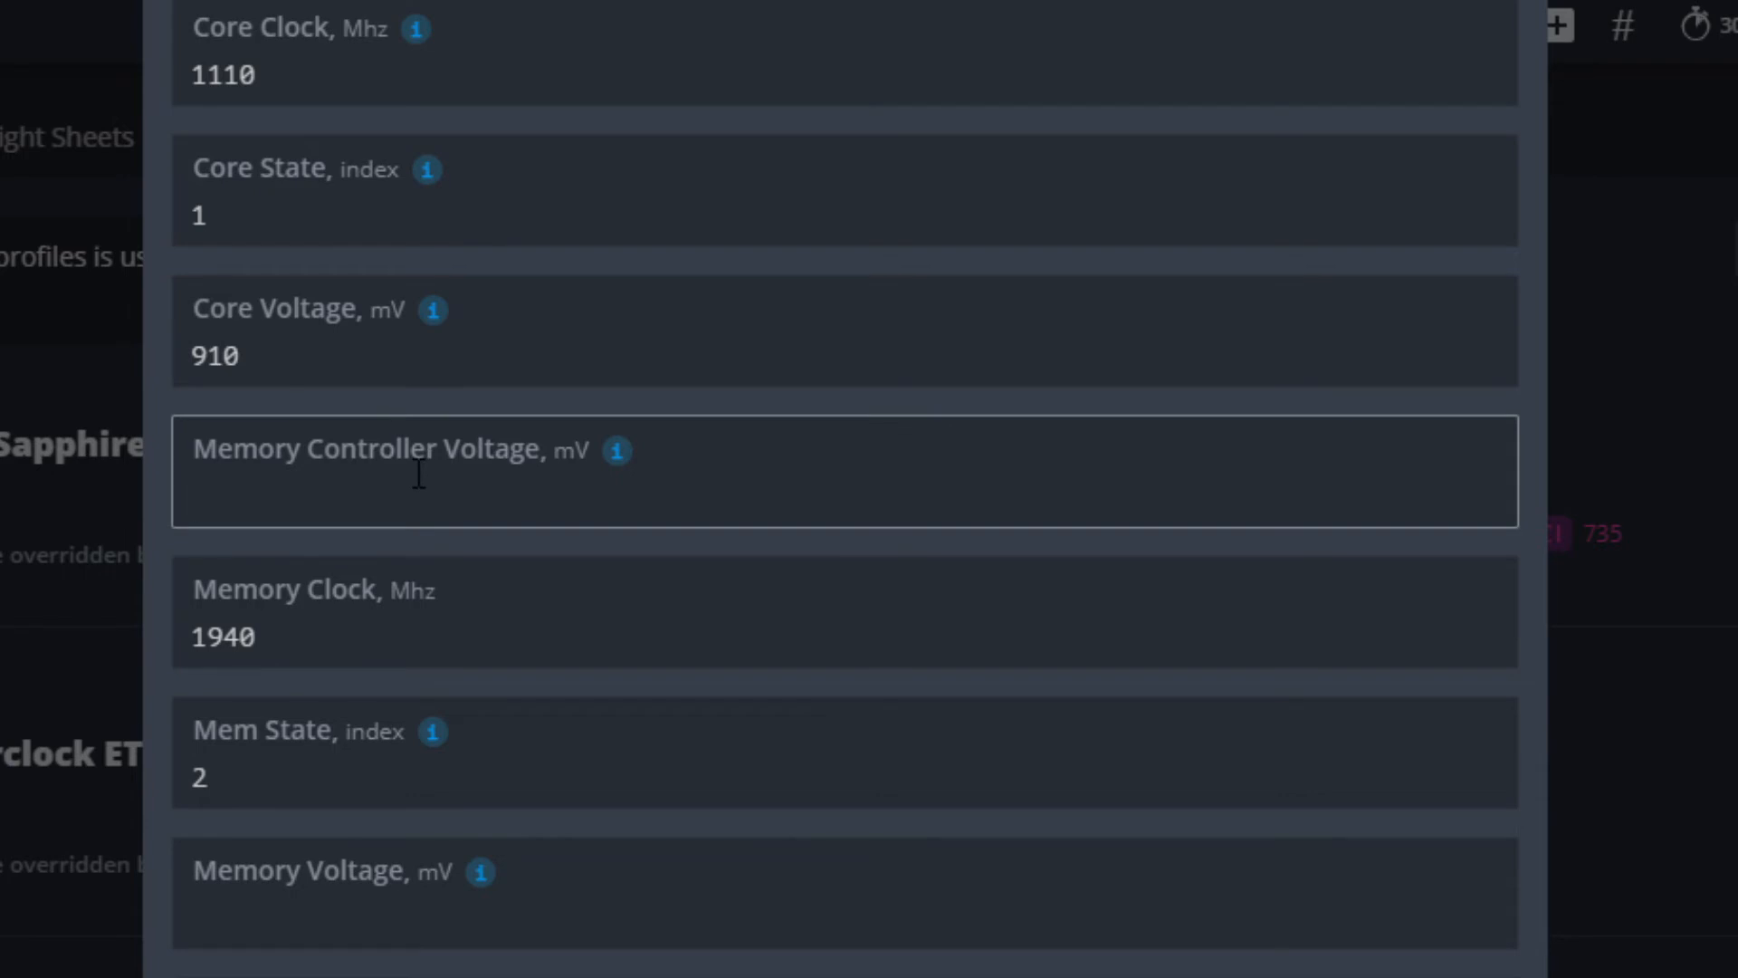
type("800")
key("Tab")
key("Tab")
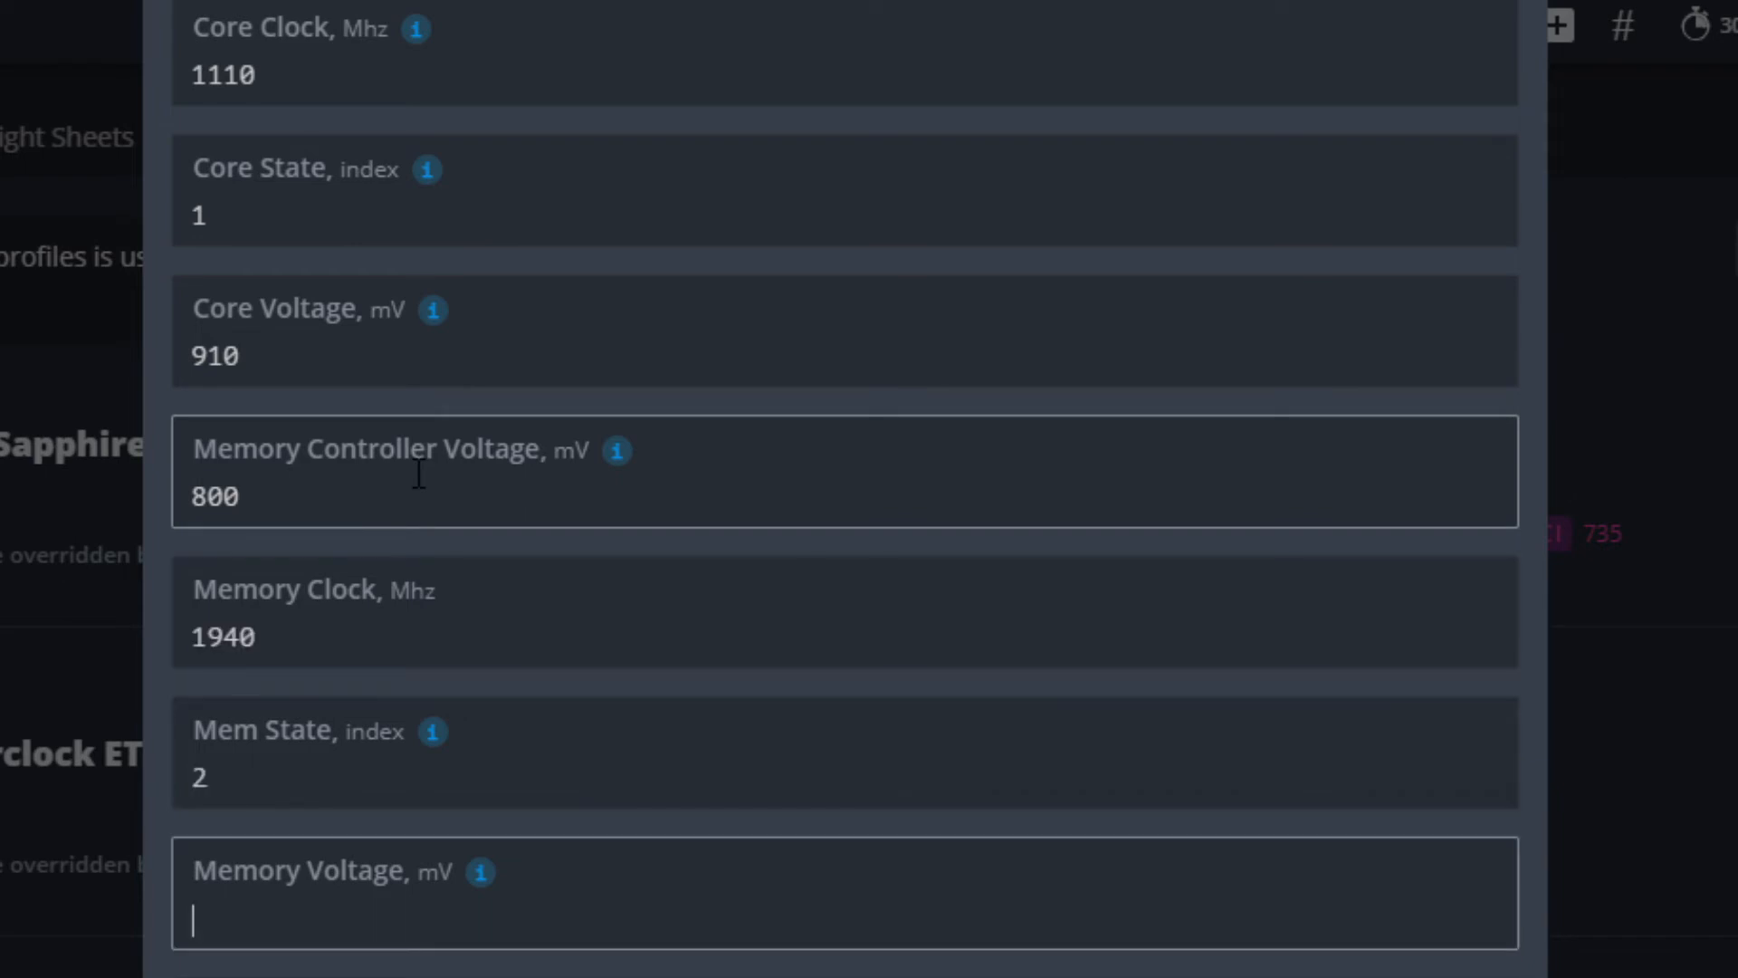
type("800")
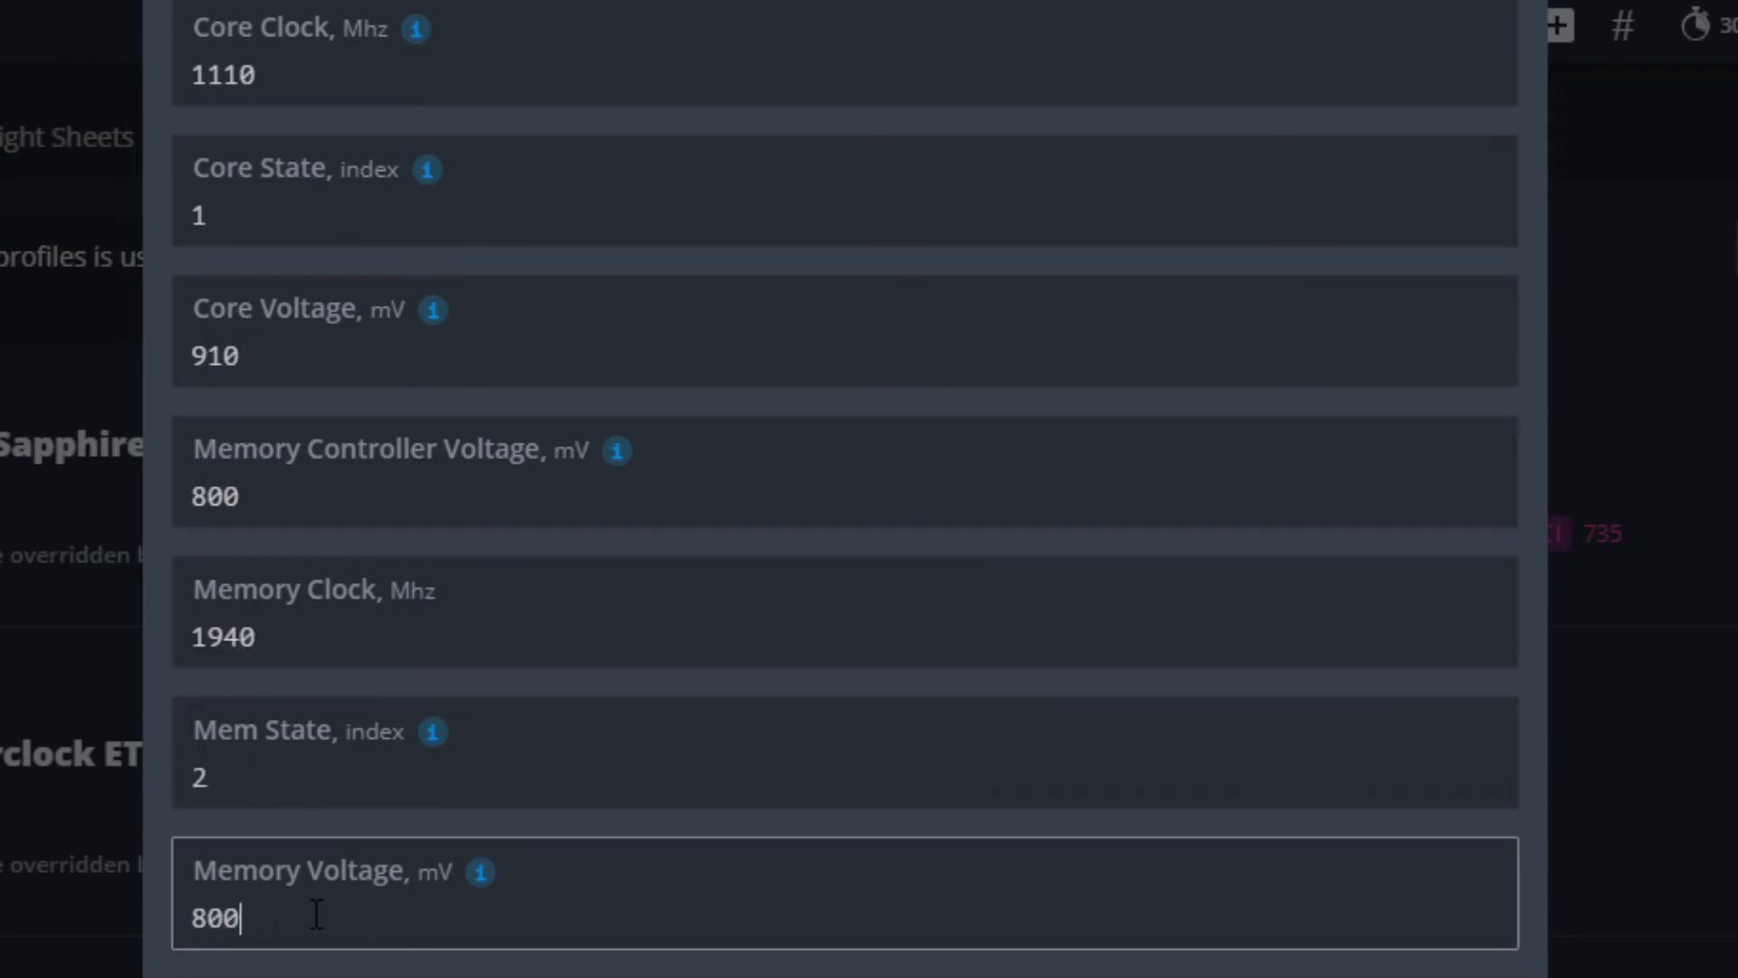
left_click_drag(311, 915, 187, 921)
left_click(189, 920)
- Raise the memory controller voltage and the memory voltage to 850 mV each
left_click(330, 507)
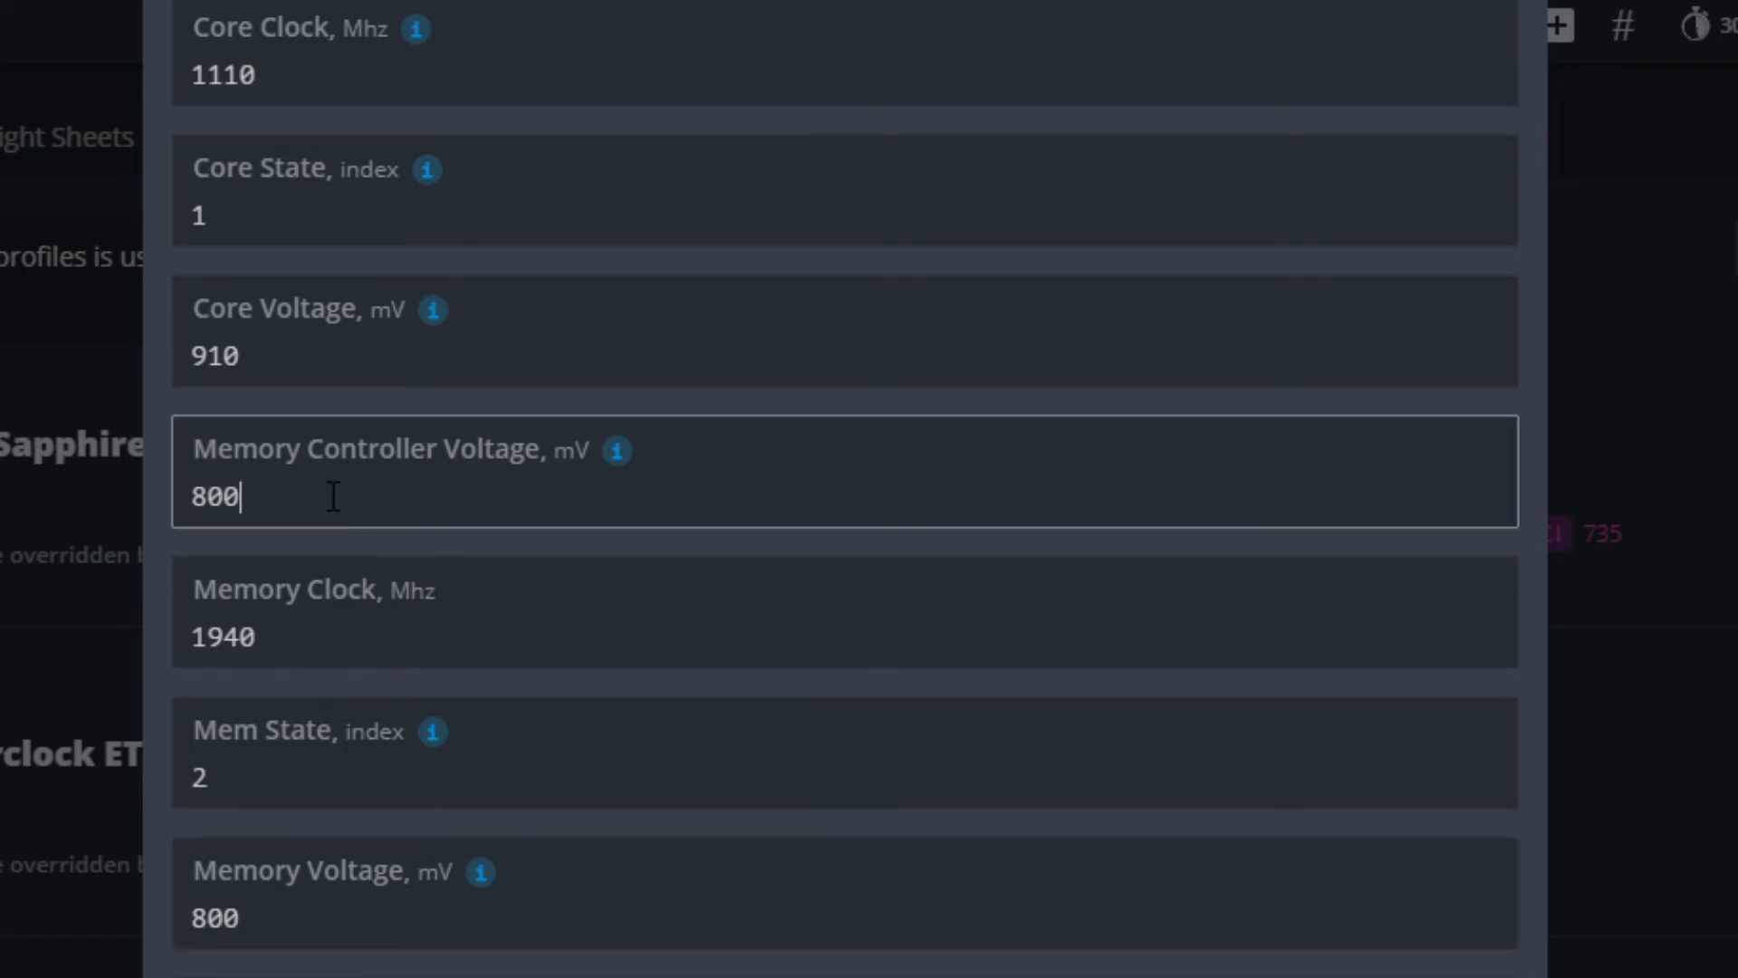
key("BackSpace")
key("BackSpace")
type("50")
left_click(310, 899)
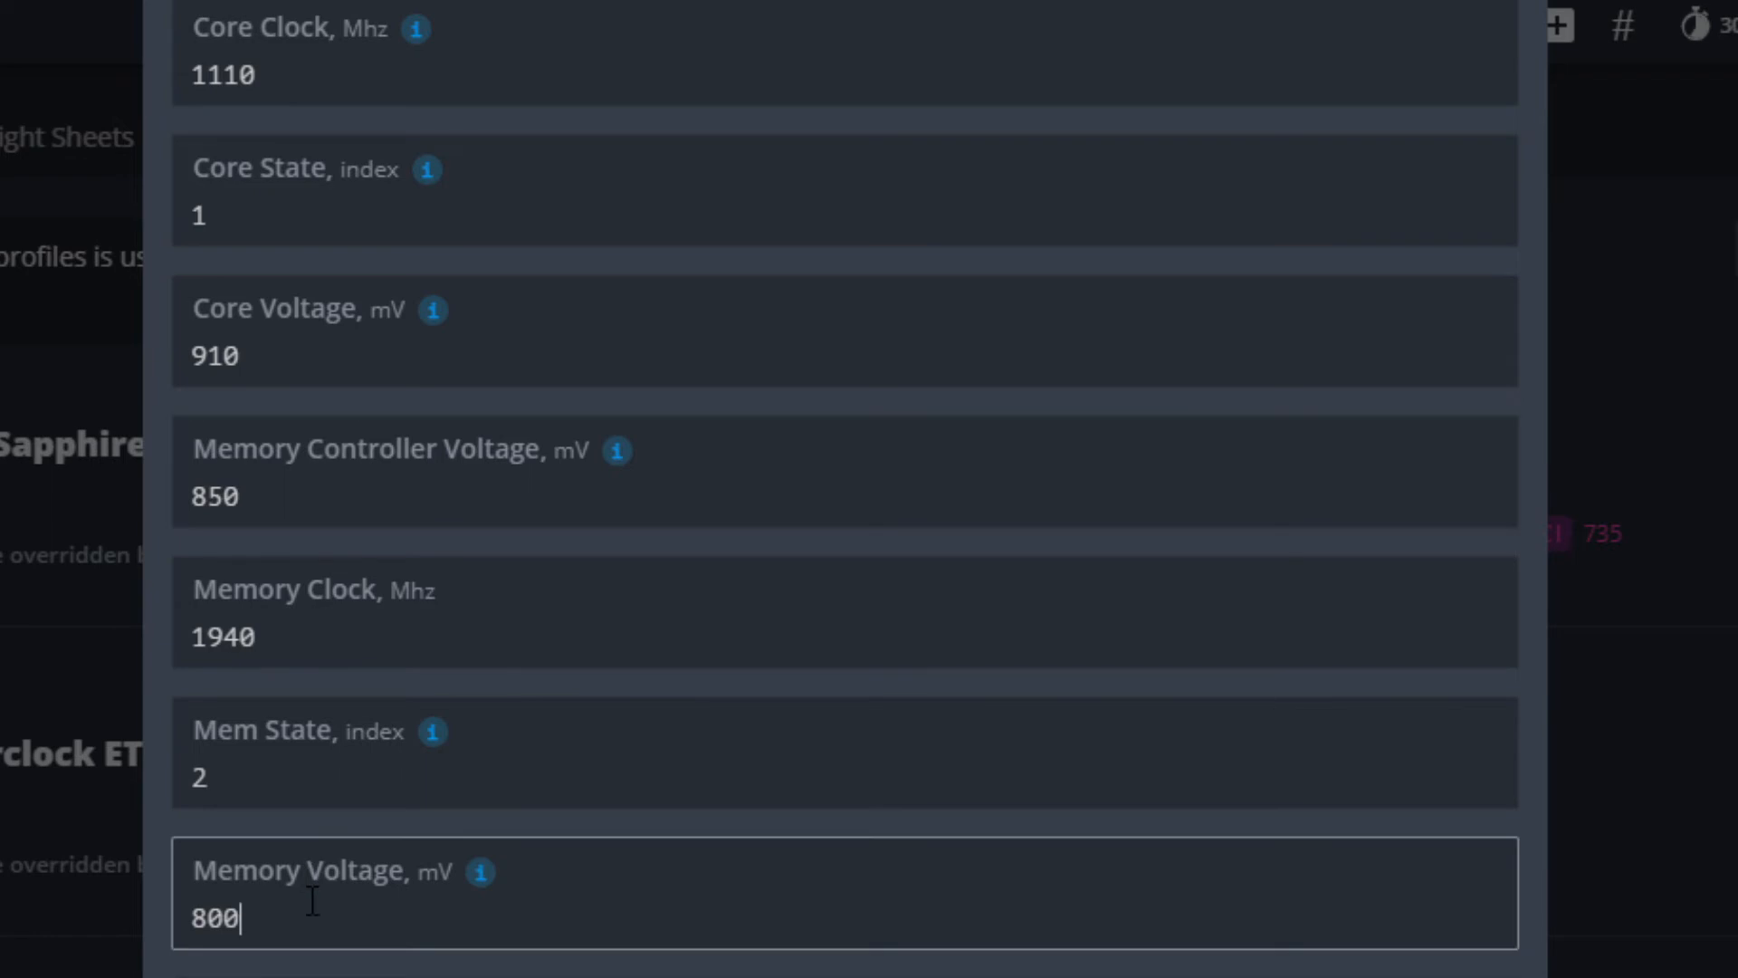
key("BackSpace")
key("BackSpace")
type("50")
left_click(355, 817)
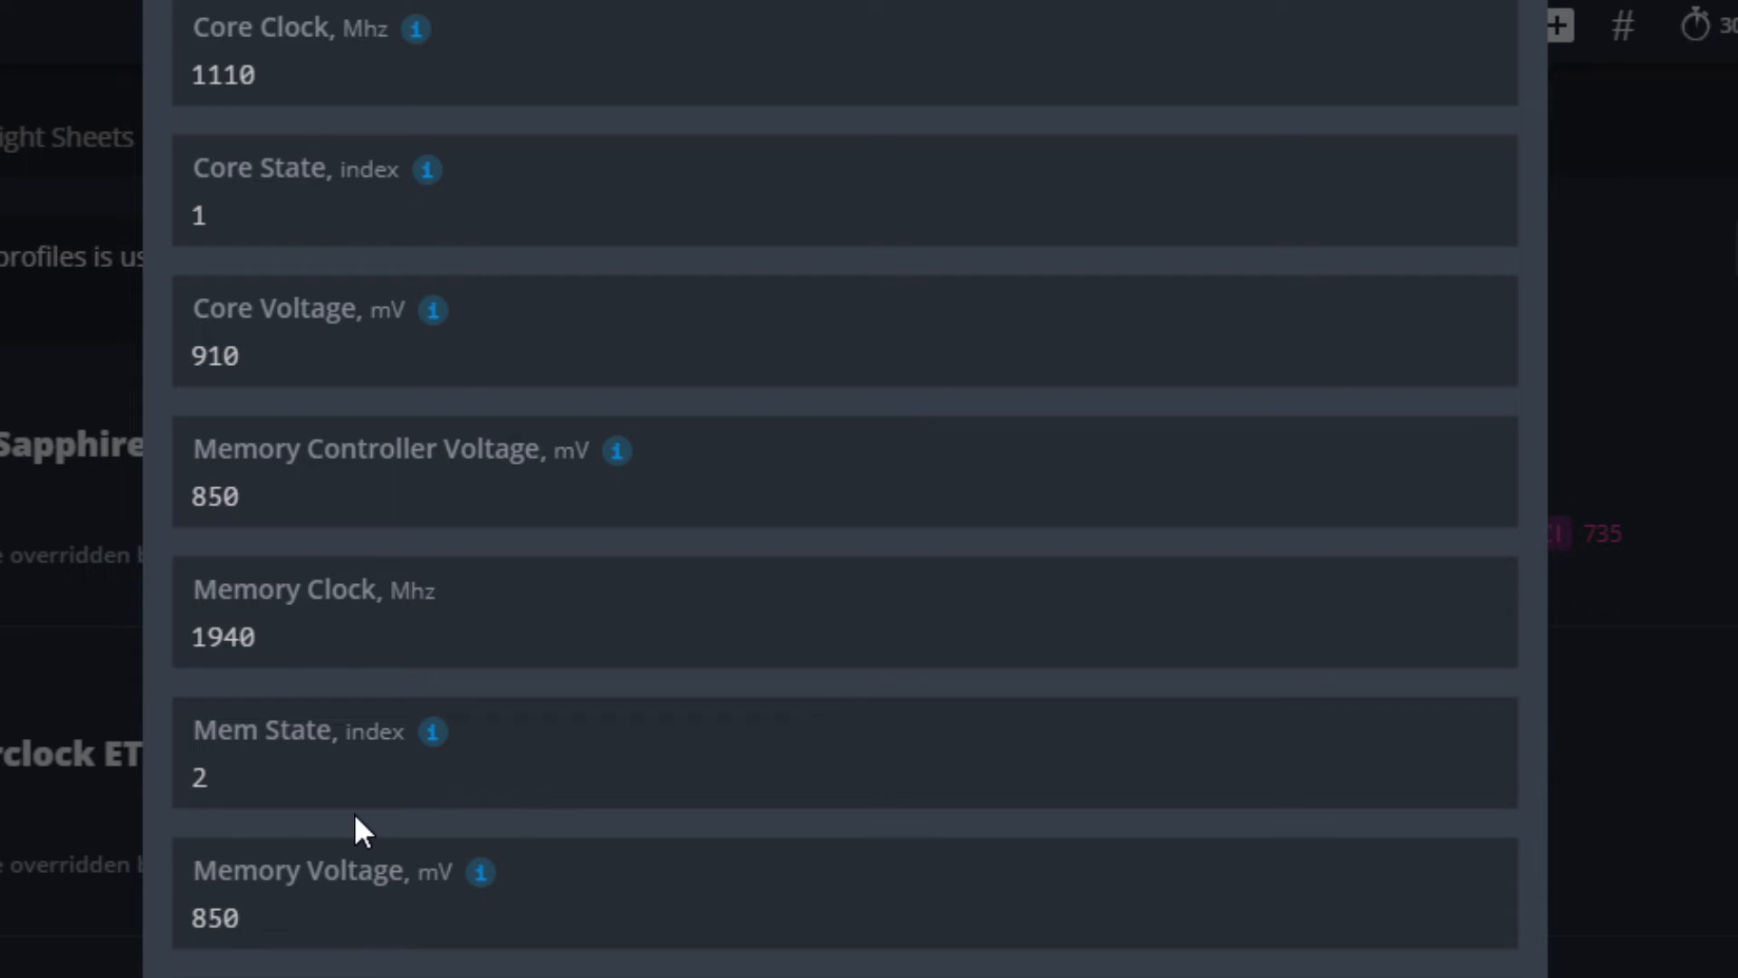
- Set the memory clock to 2000 MHz
left_click(528, 628)
key("ctrl+a")
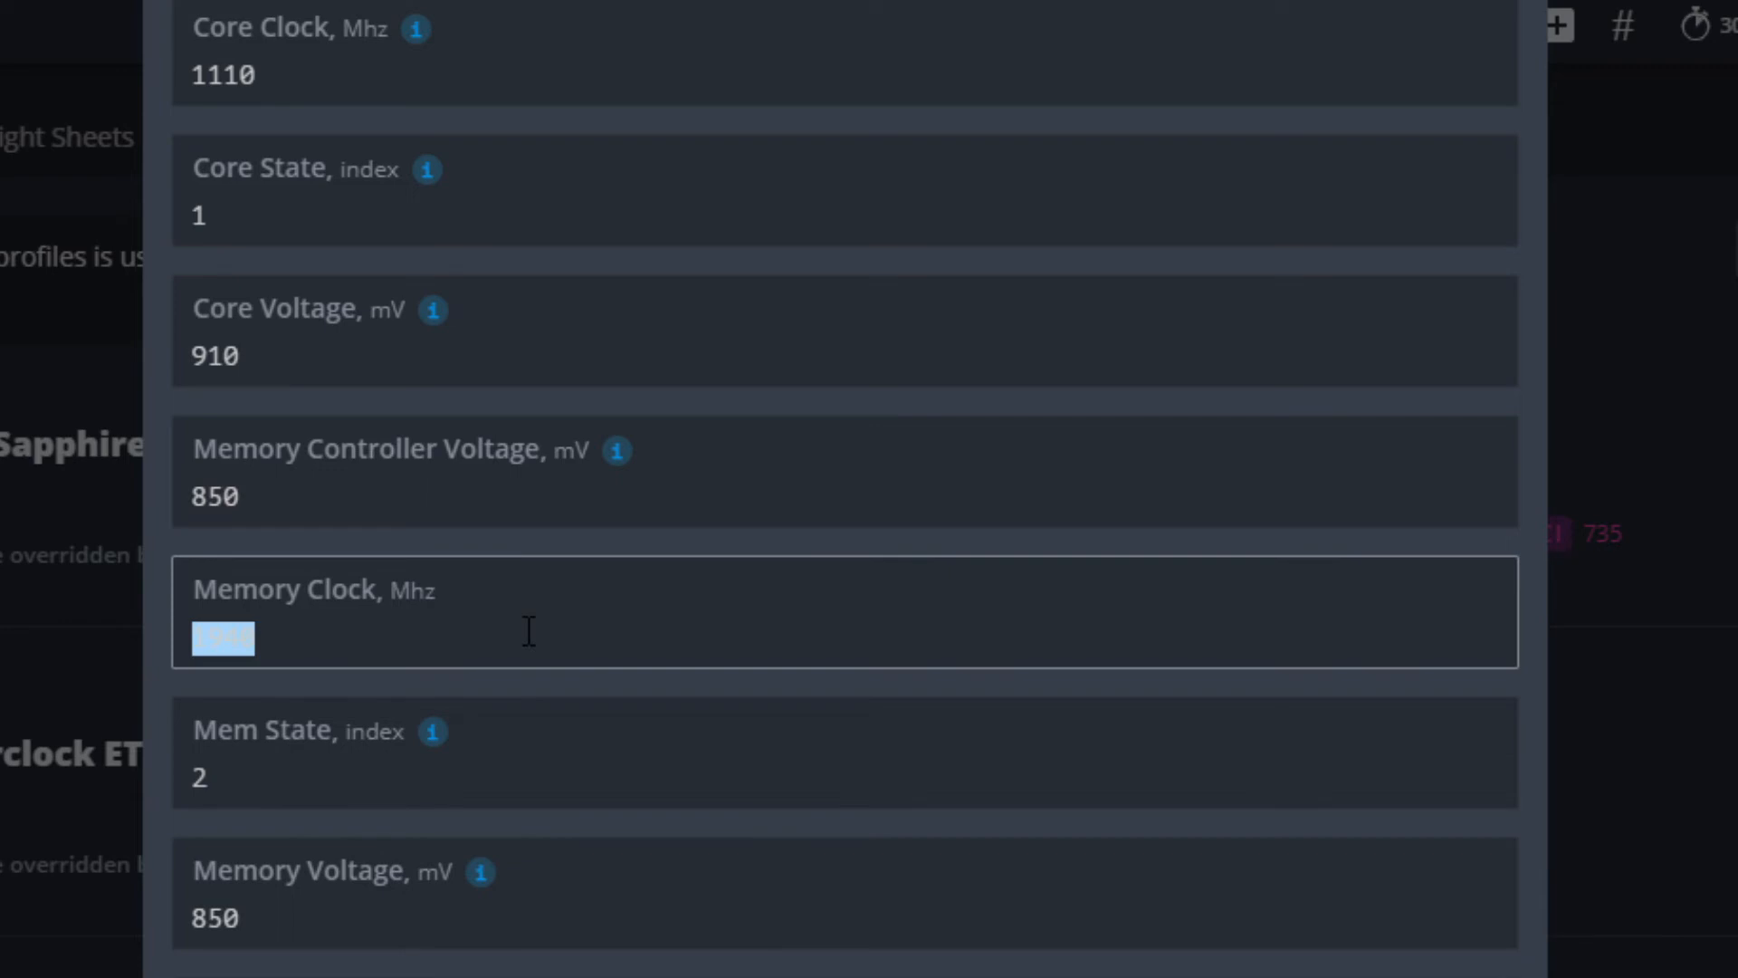
type("2000")
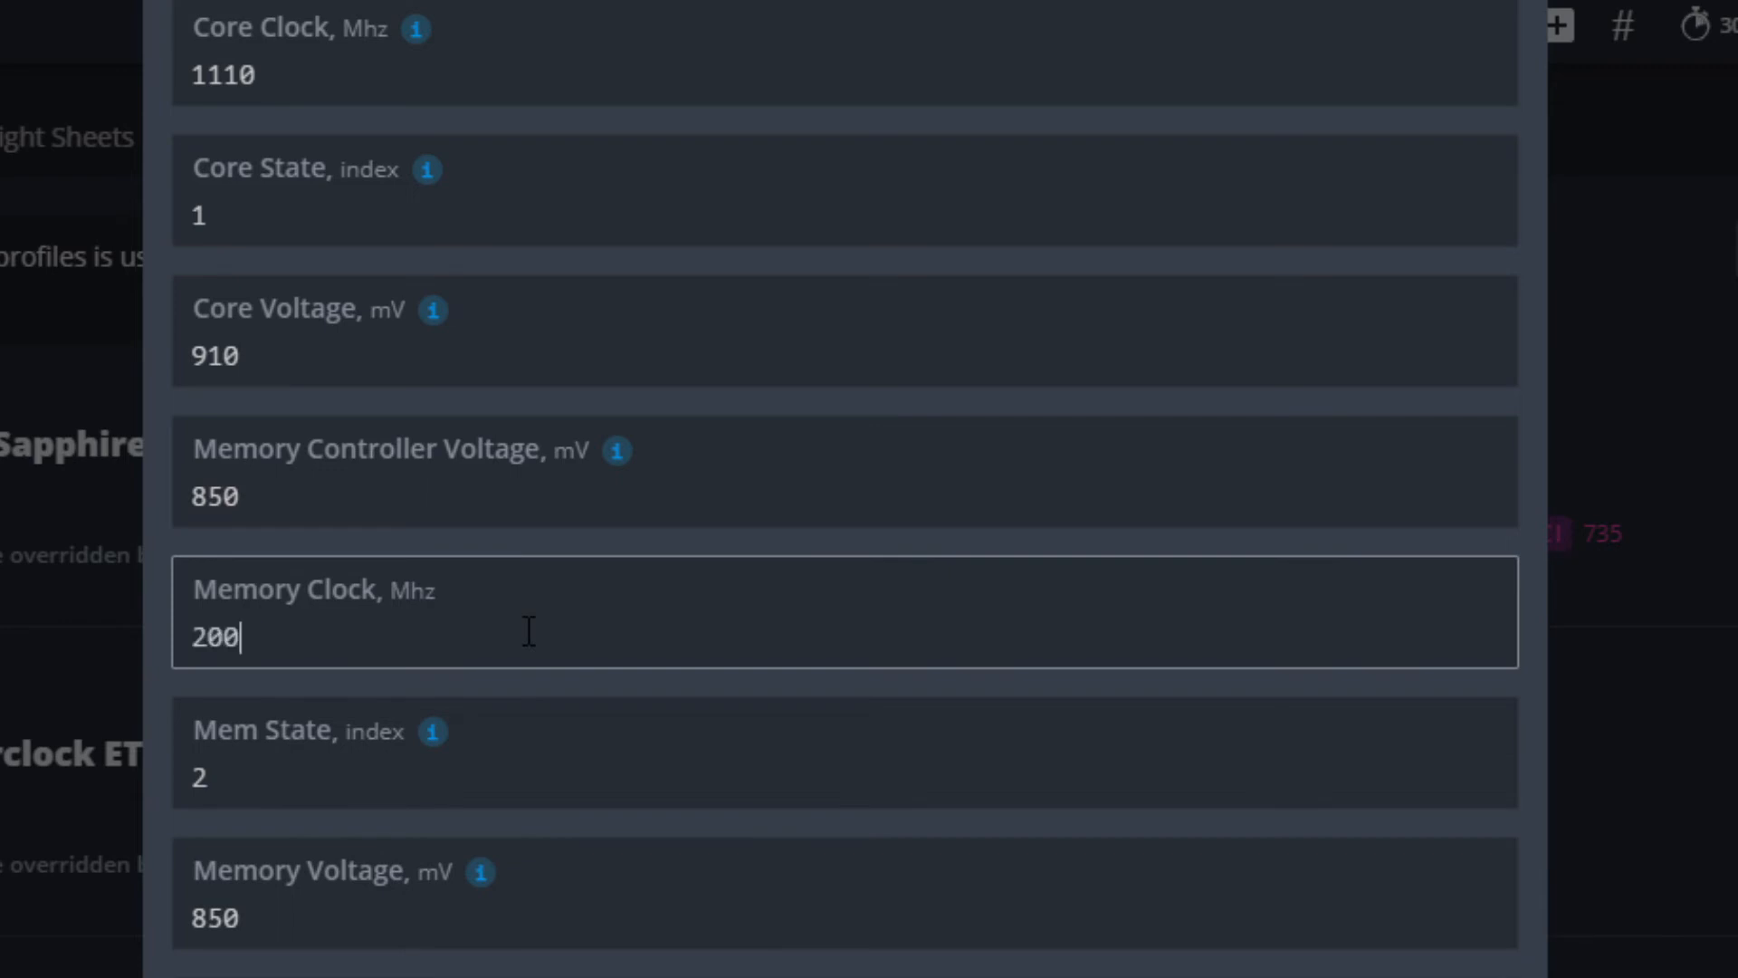
- Change the memory state index to 1
mouse_move(431, 740)
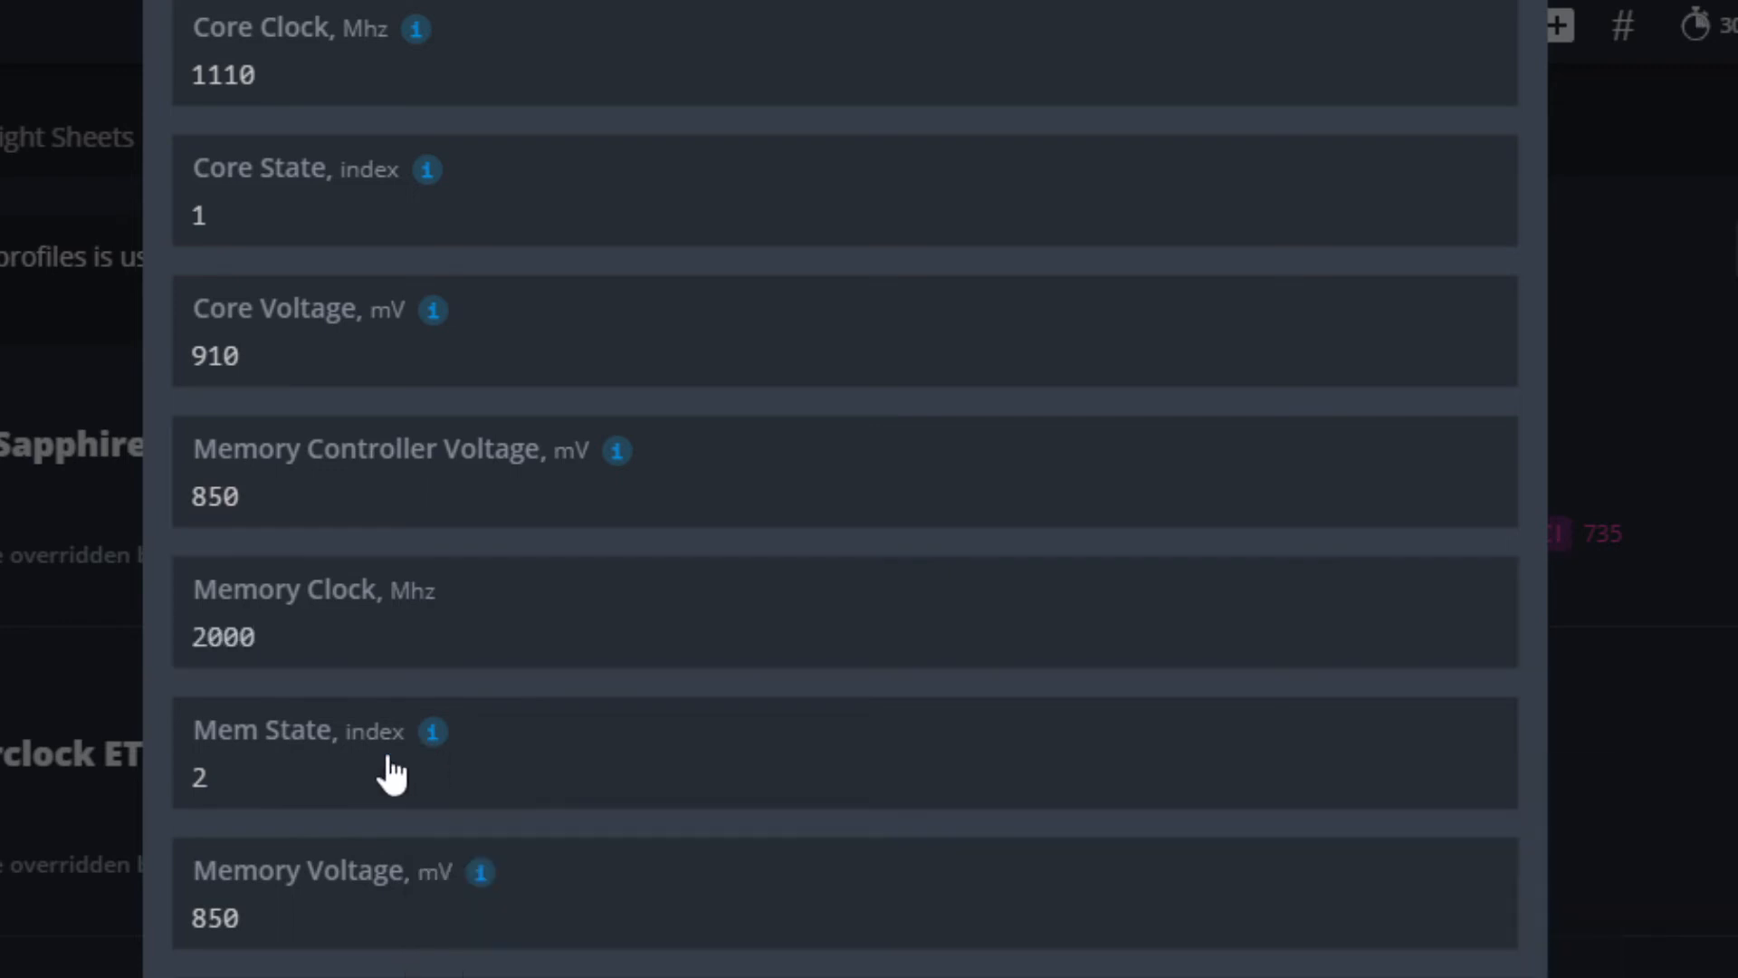
left_click(362, 767)
key("ctrl+a")
type("1")
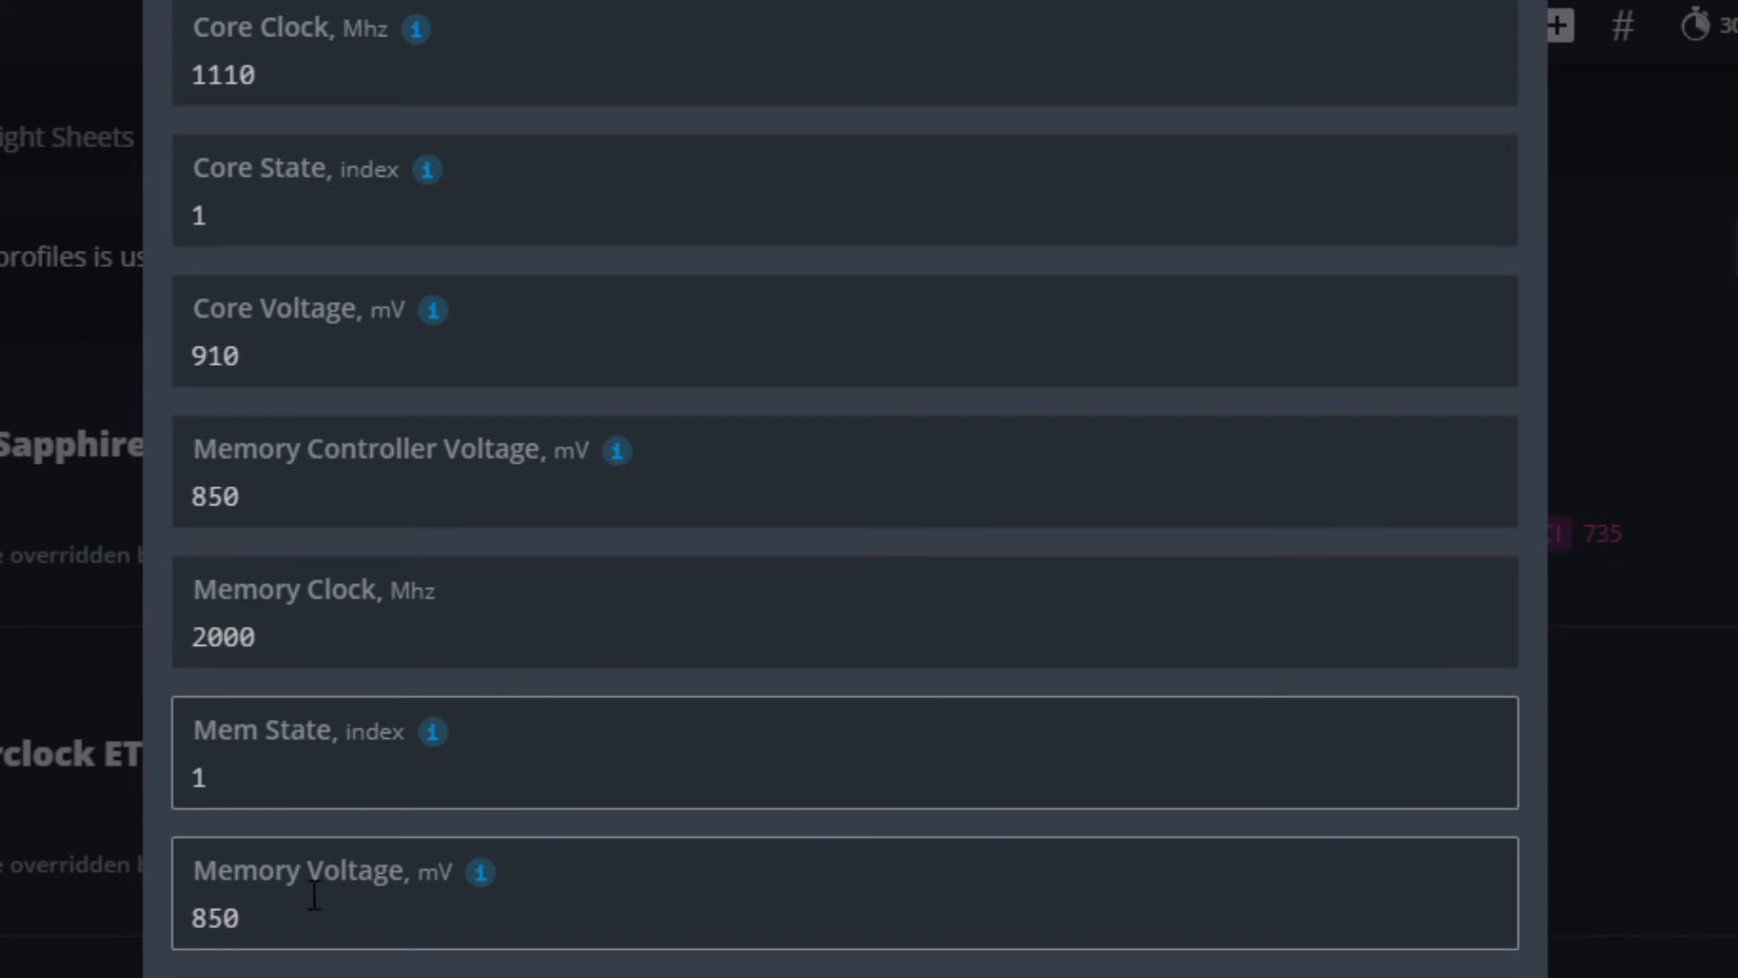
key("BackSpace")
type("1")
- Lower the memory voltage and the memory controller voltage to 800 mV each
left_click(276, 923)
key("BackSpace")
key("BackSpace")
type("00")
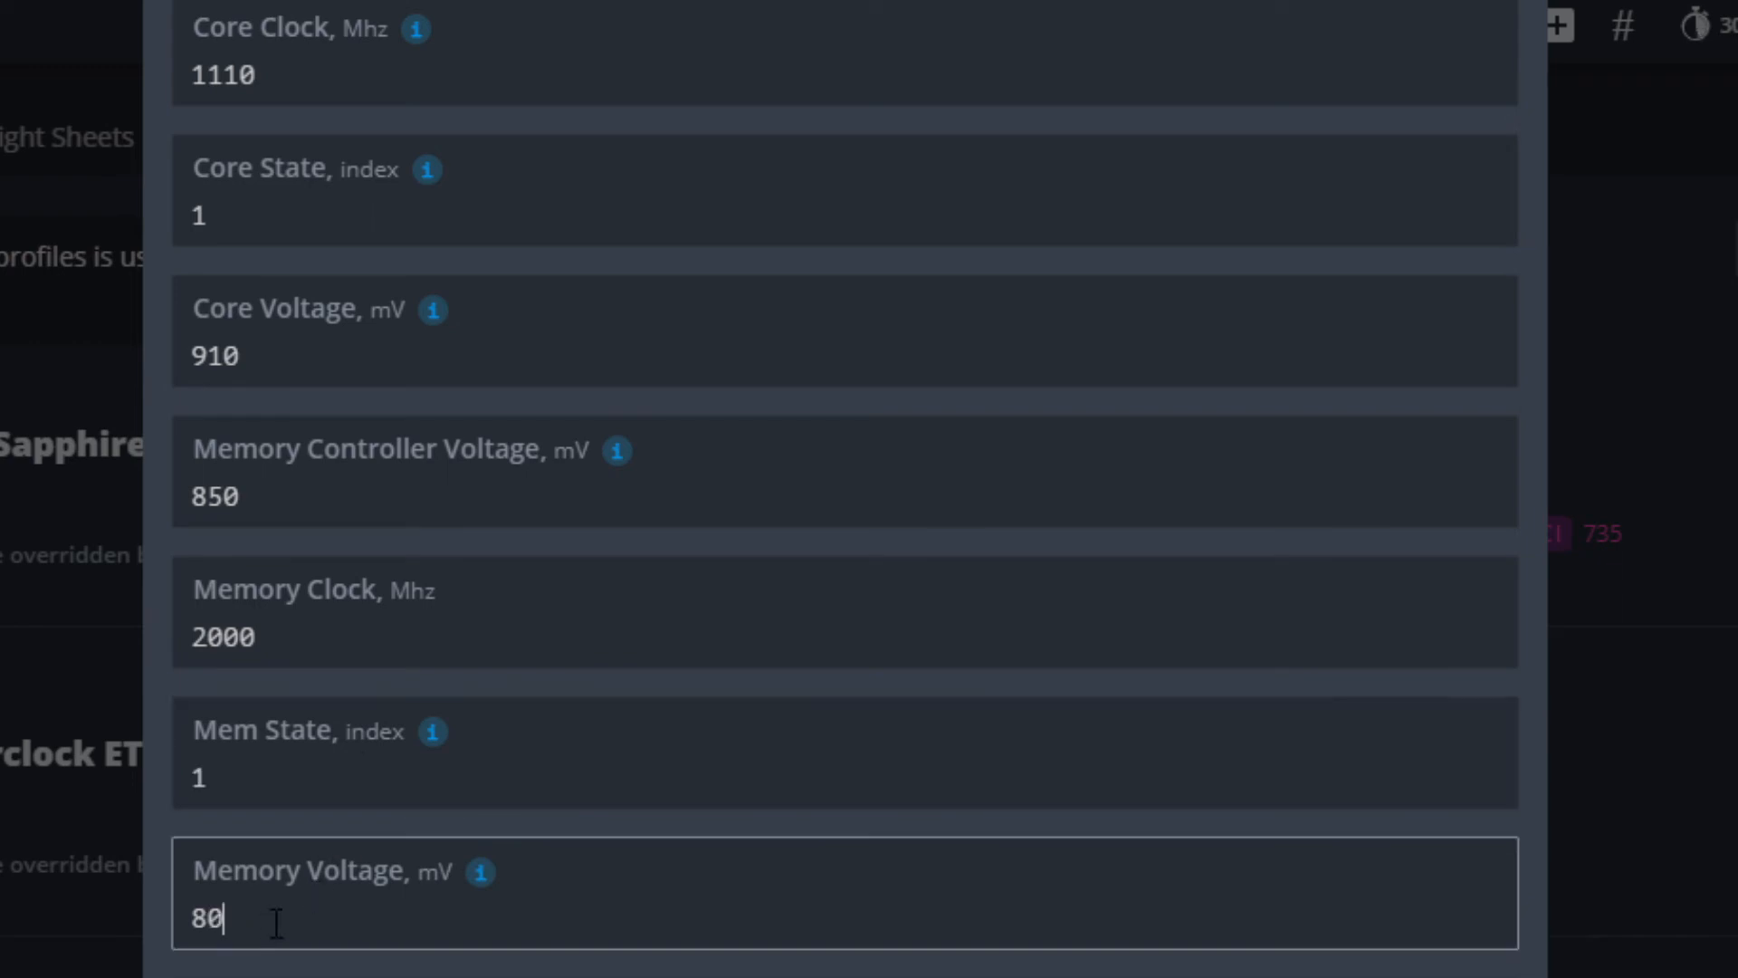
left_click(415, 506)
key("BackSpace")
key("BackSpace")
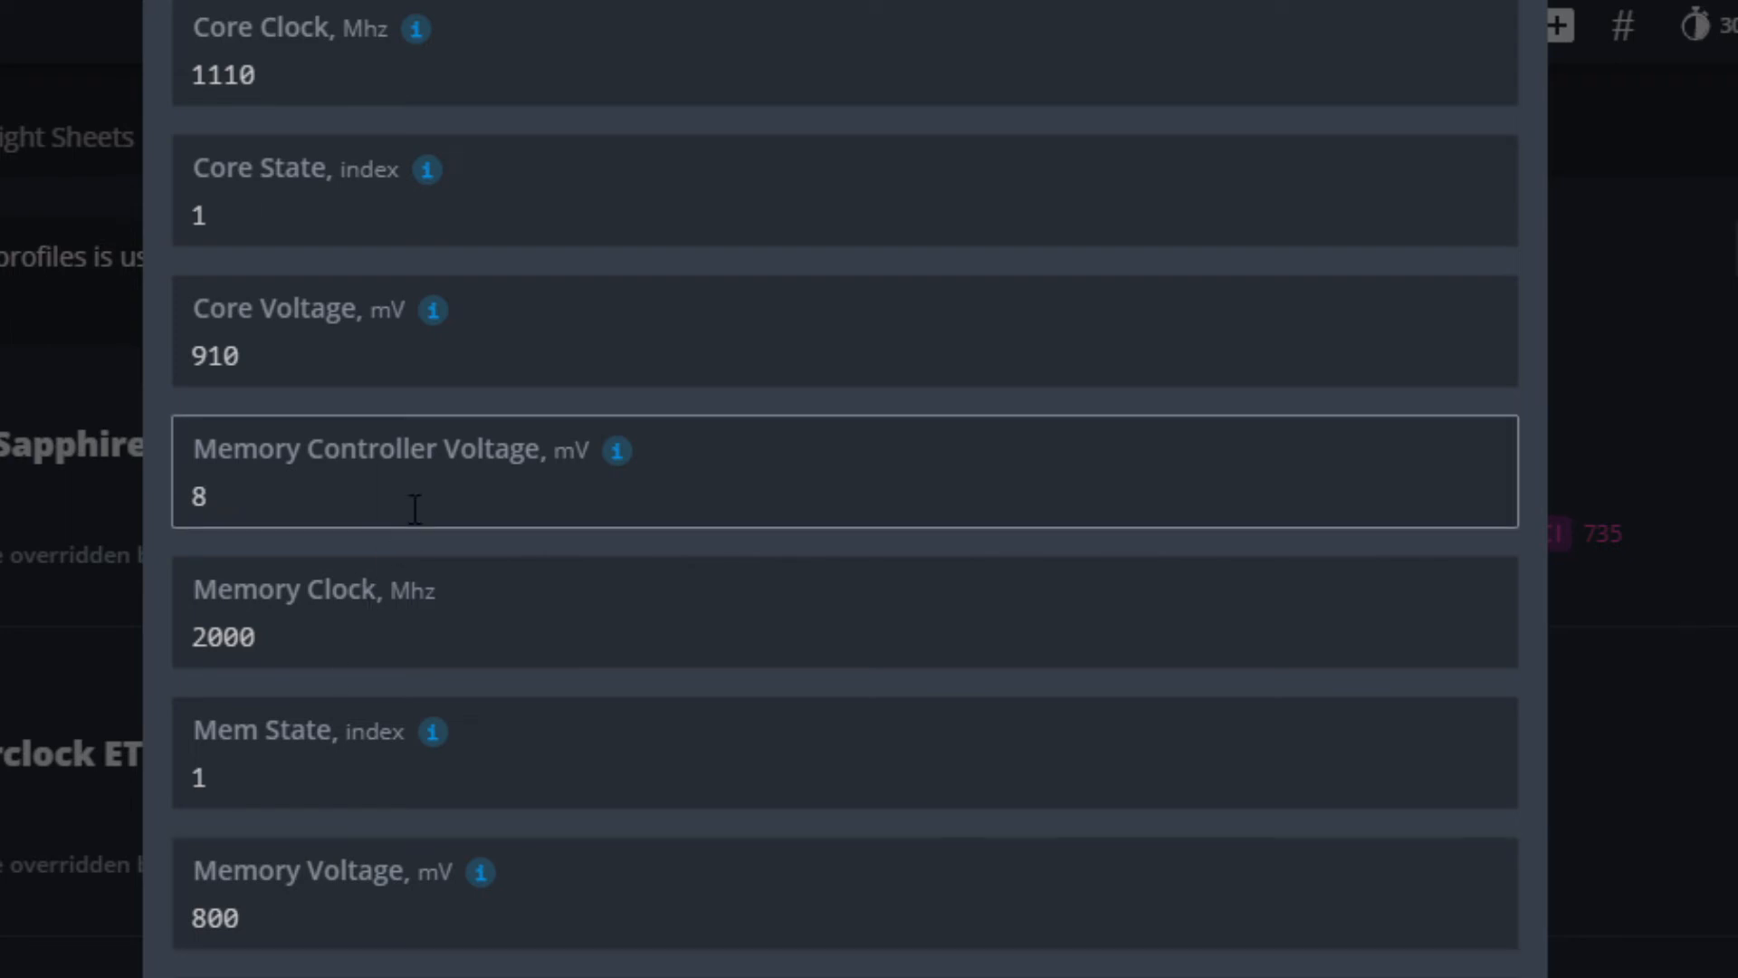
type("00")
- Reduce the core voltage to 790 mV
double_click(338, 358)
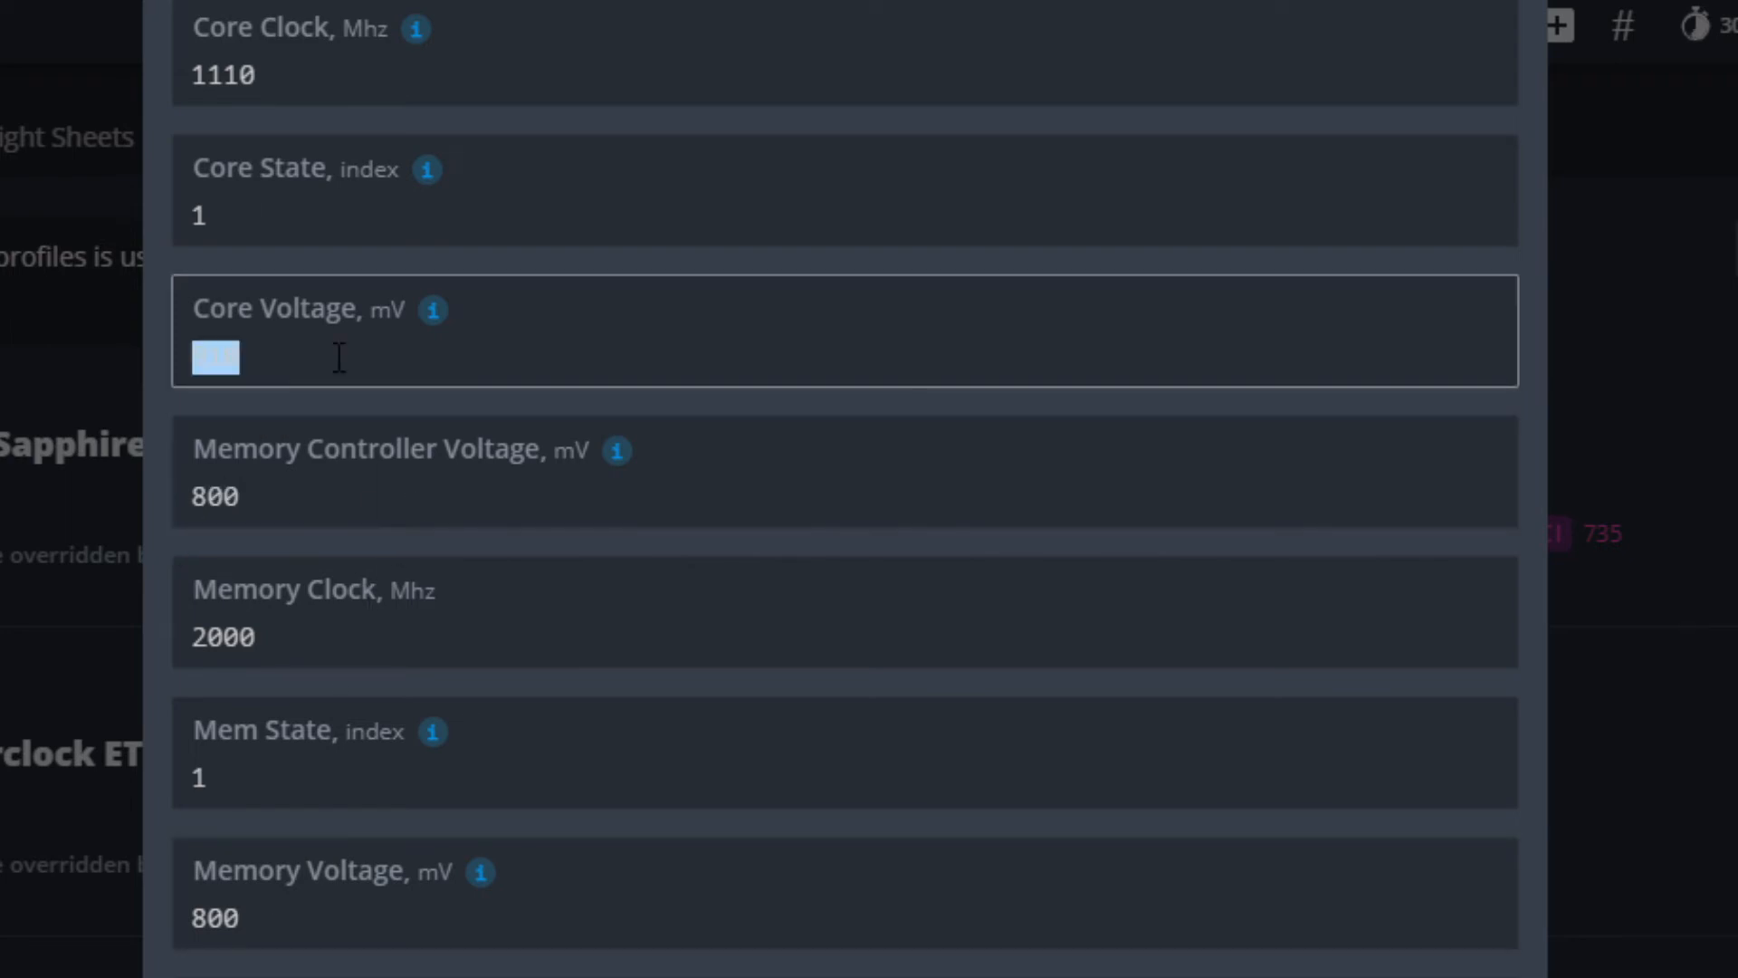
type("790")
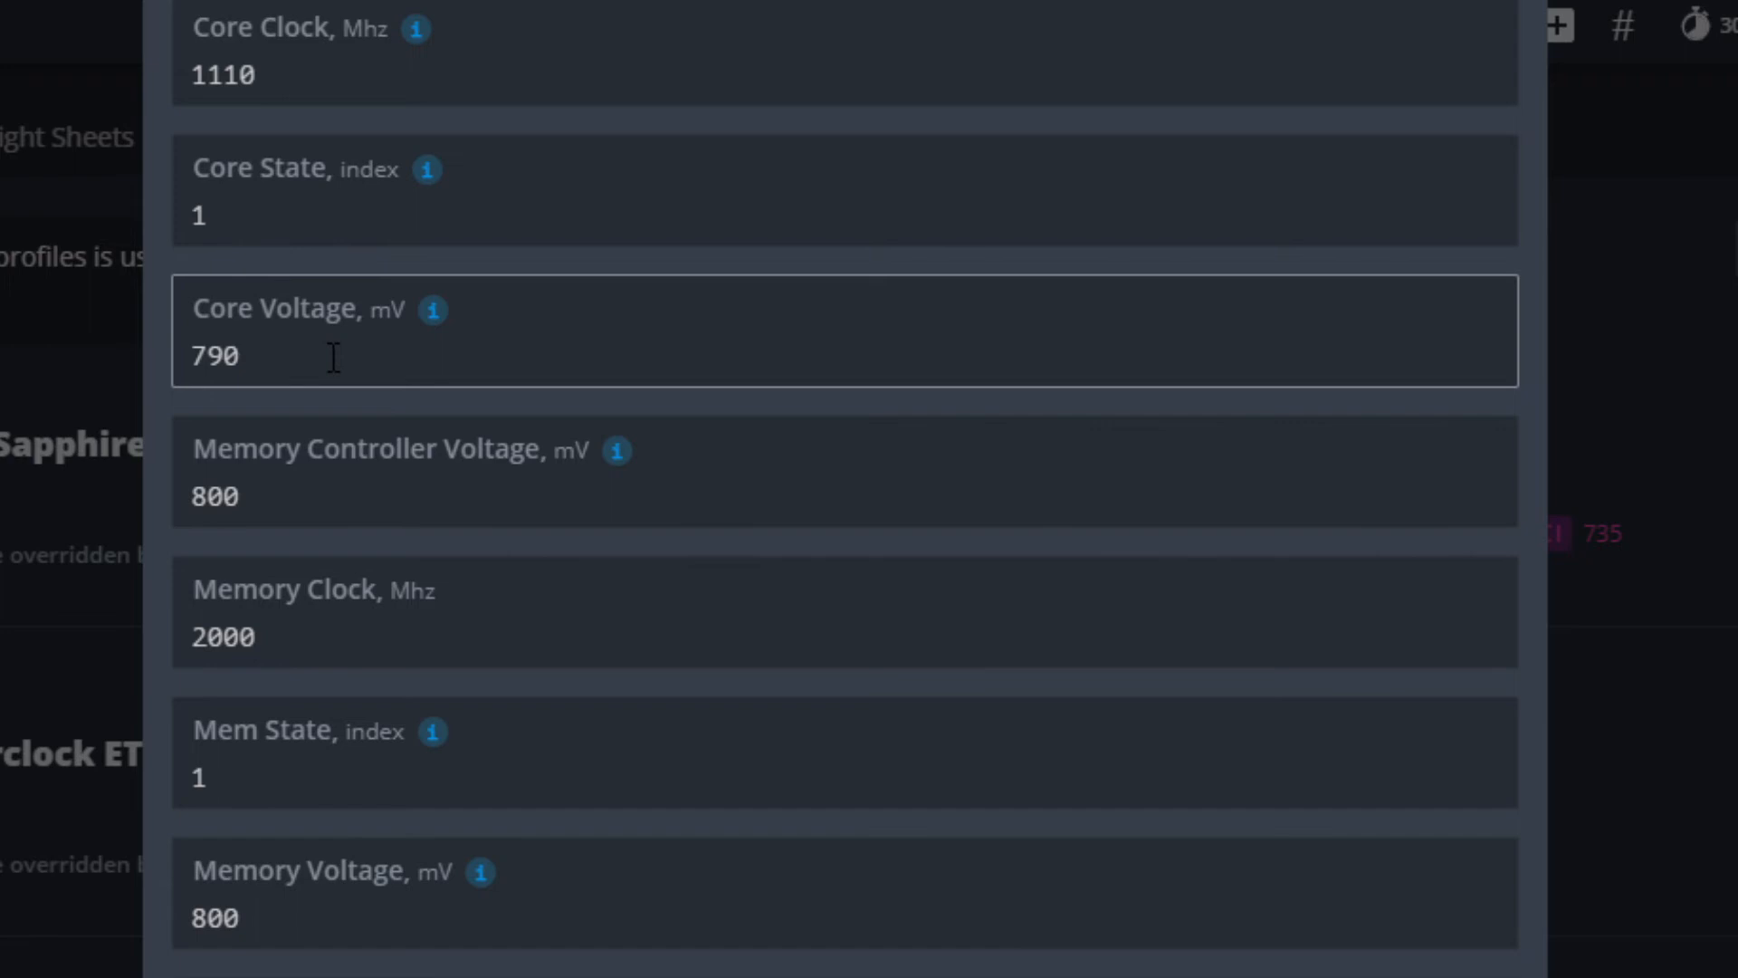
left_click(166, 432)
left_click(322, 72)
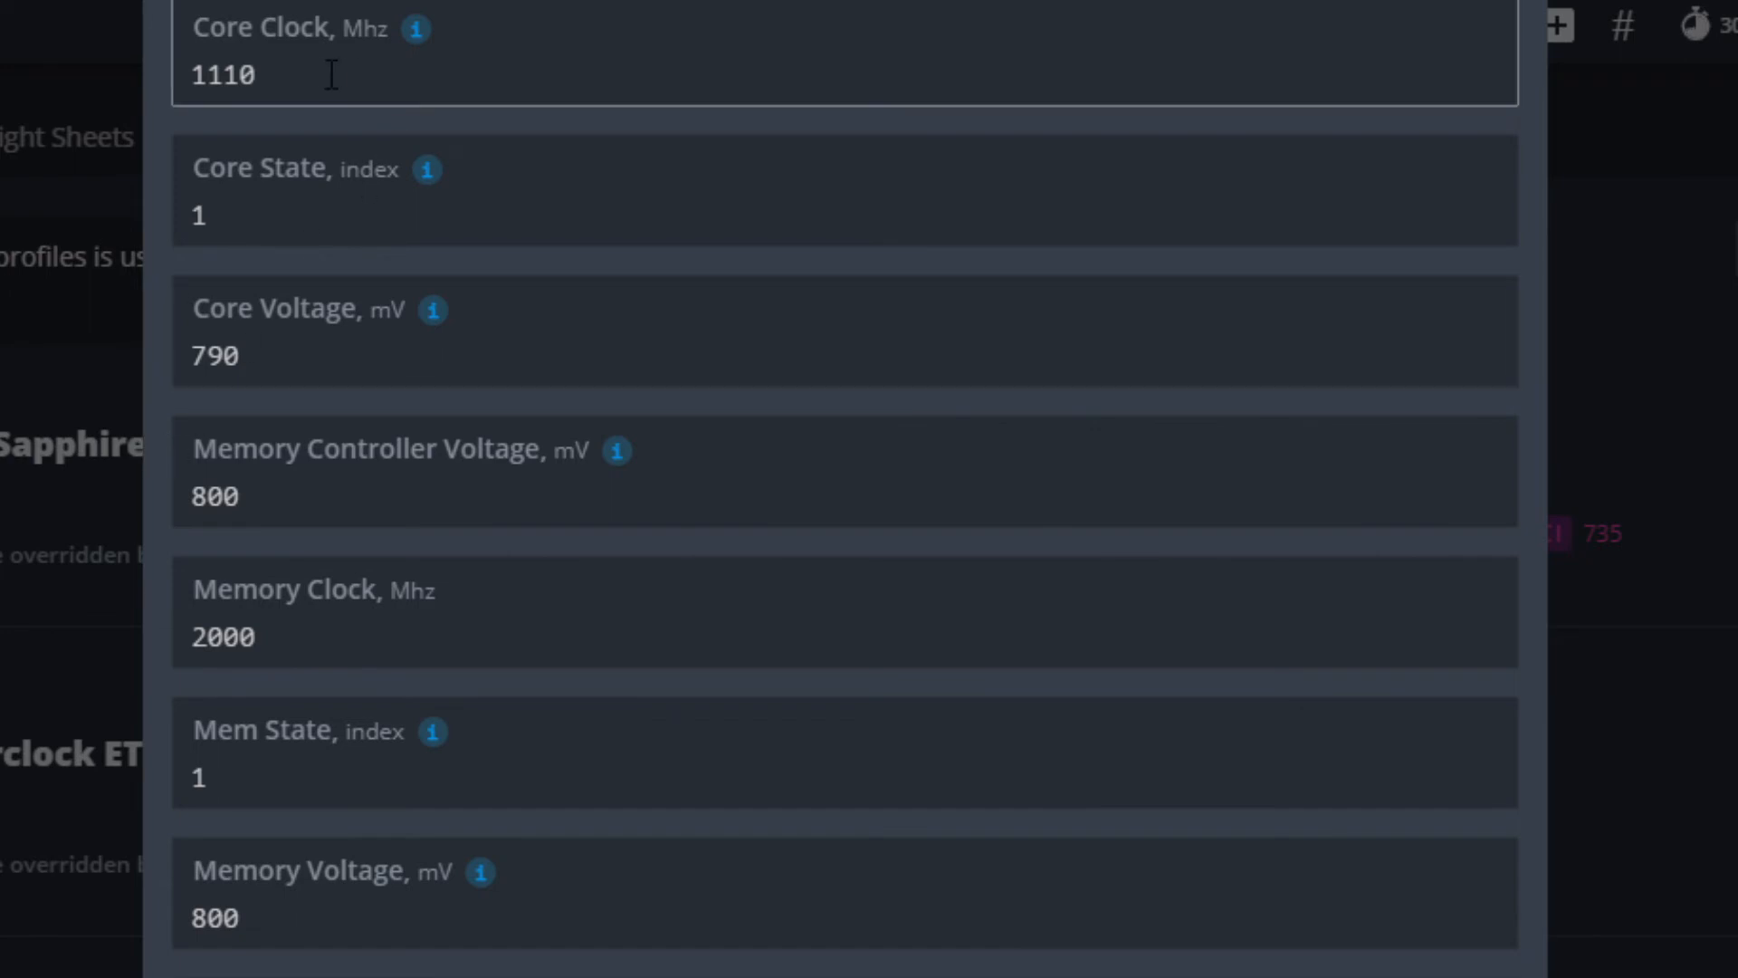
left_click(295, 350)
right_click(331, 479)
left_click(280, 485)
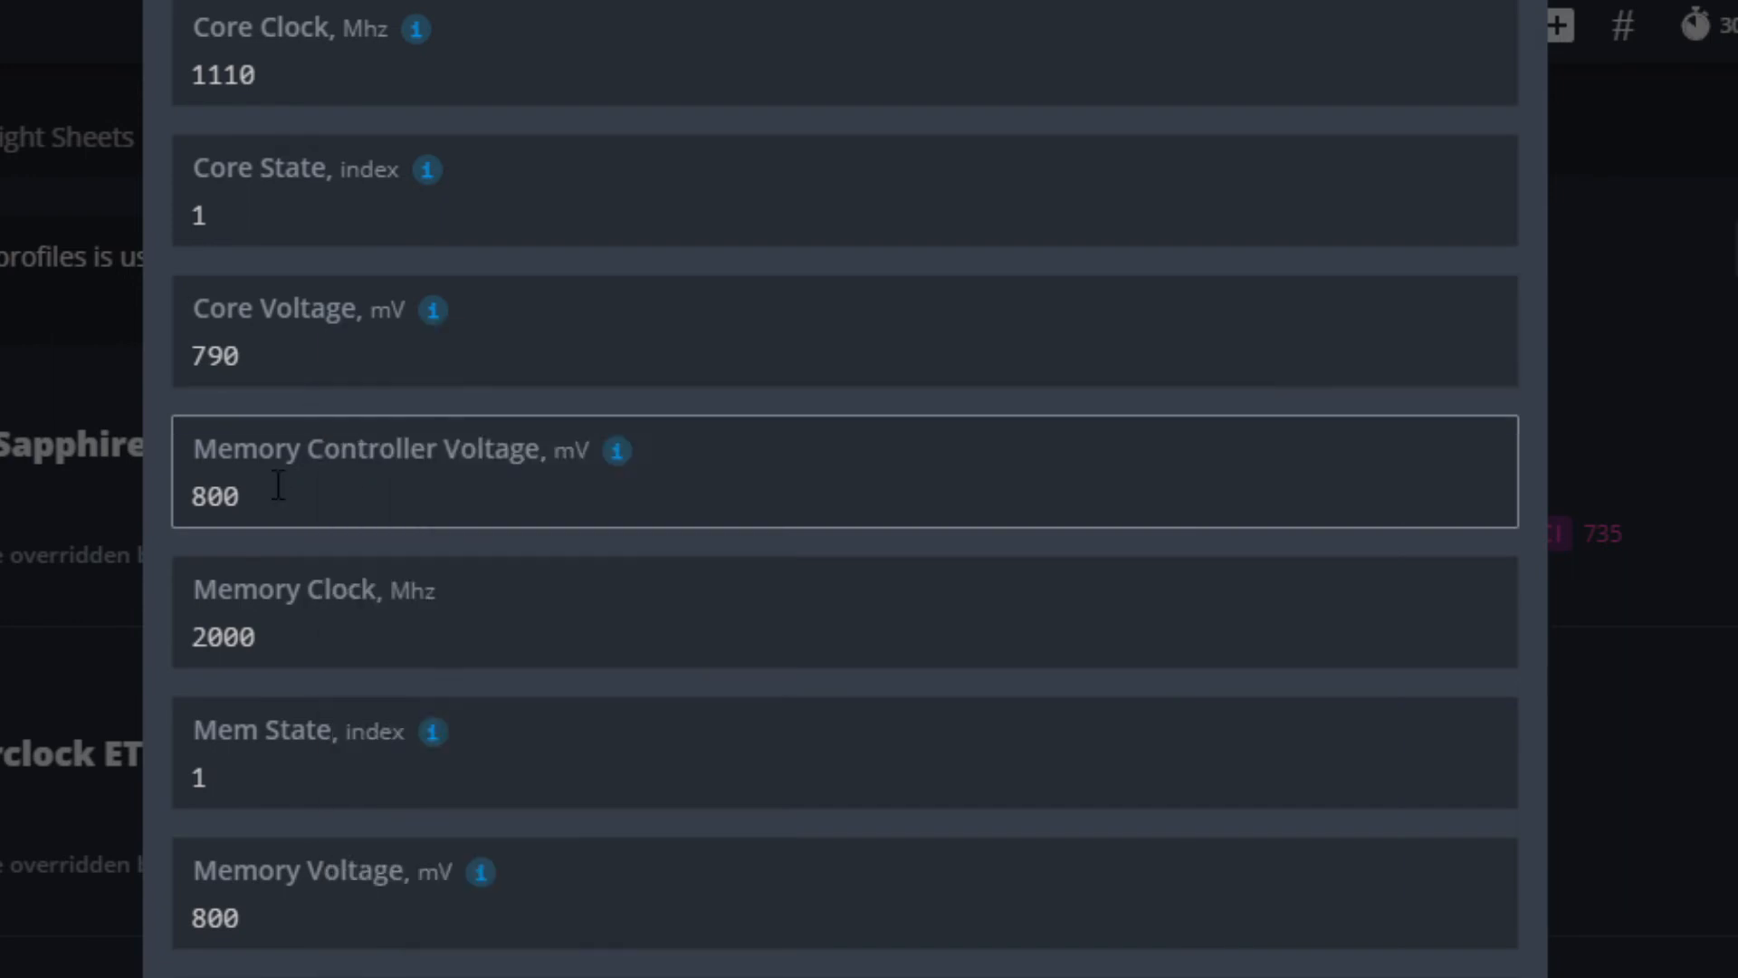
left_click(256, 898)
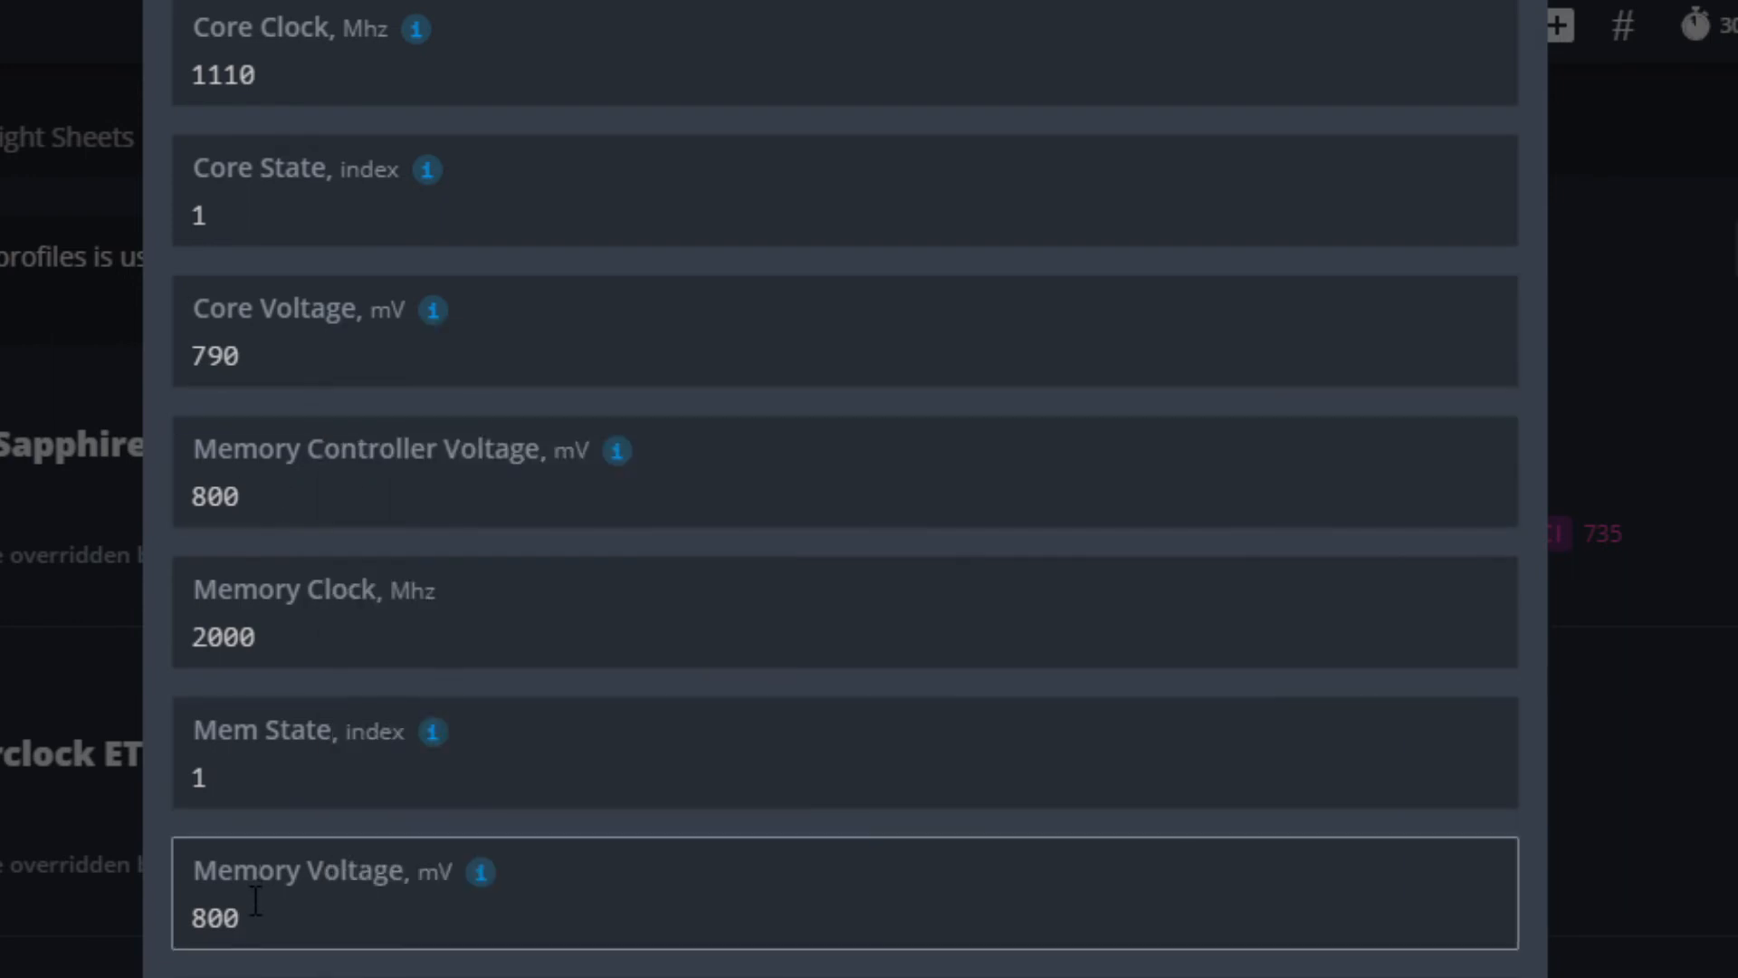
left_click(302, 757)
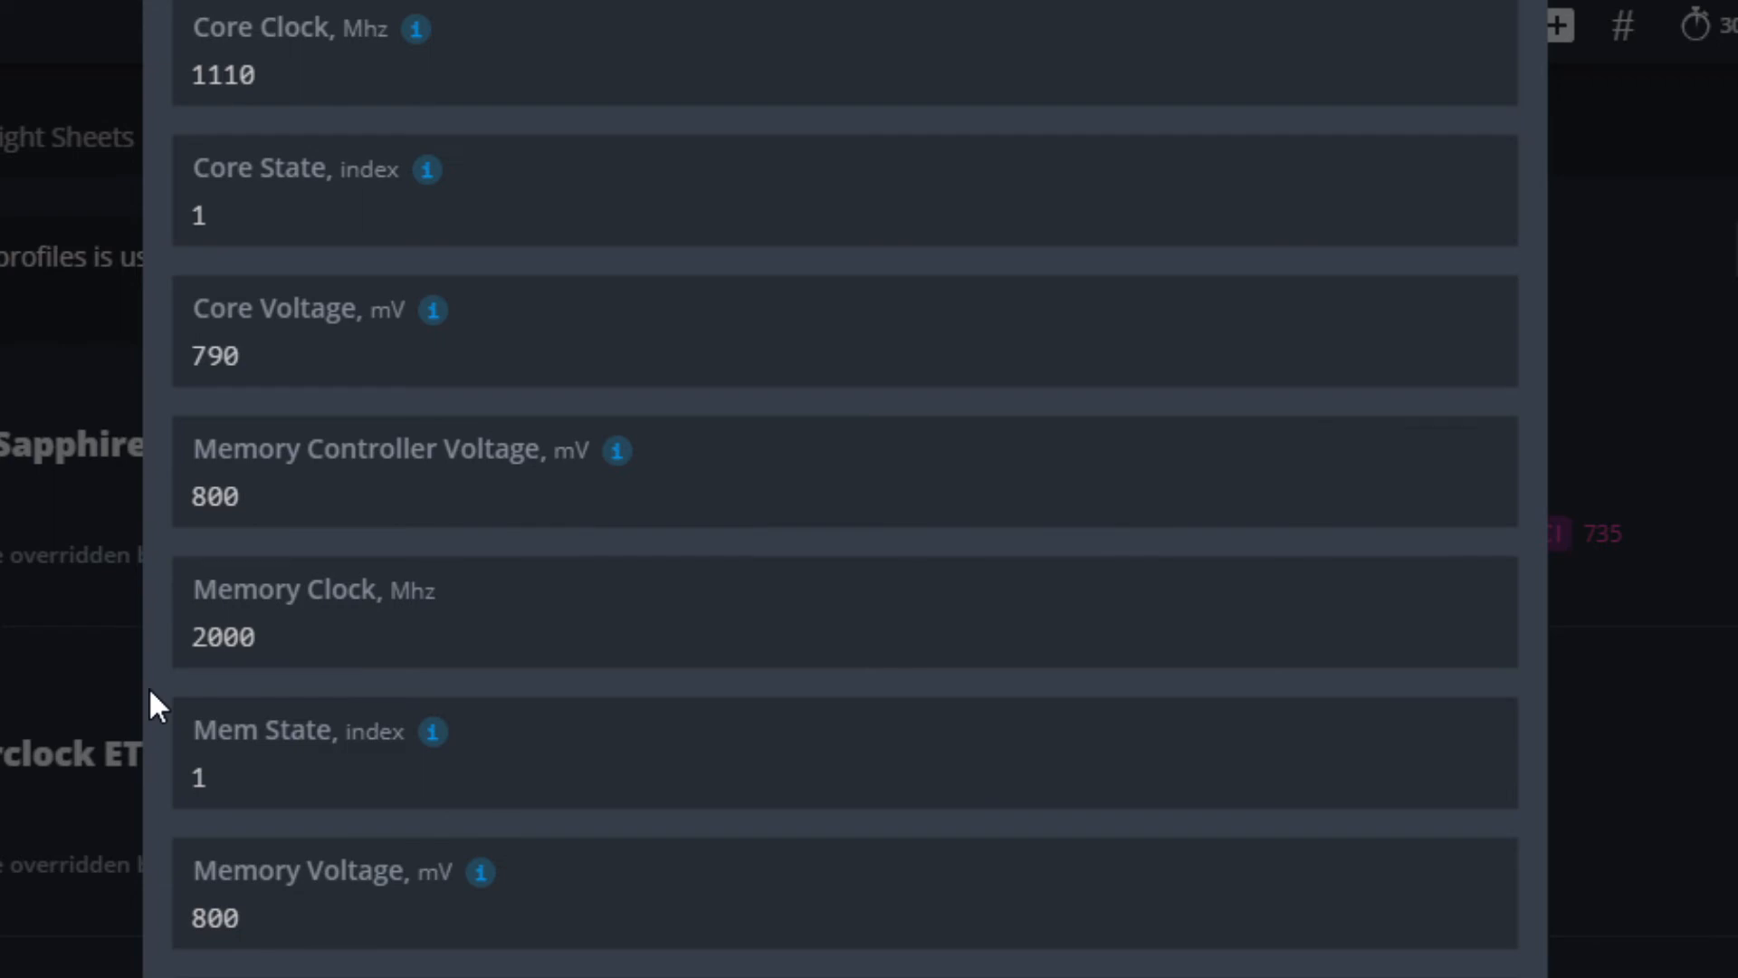
double_click(291, 375)
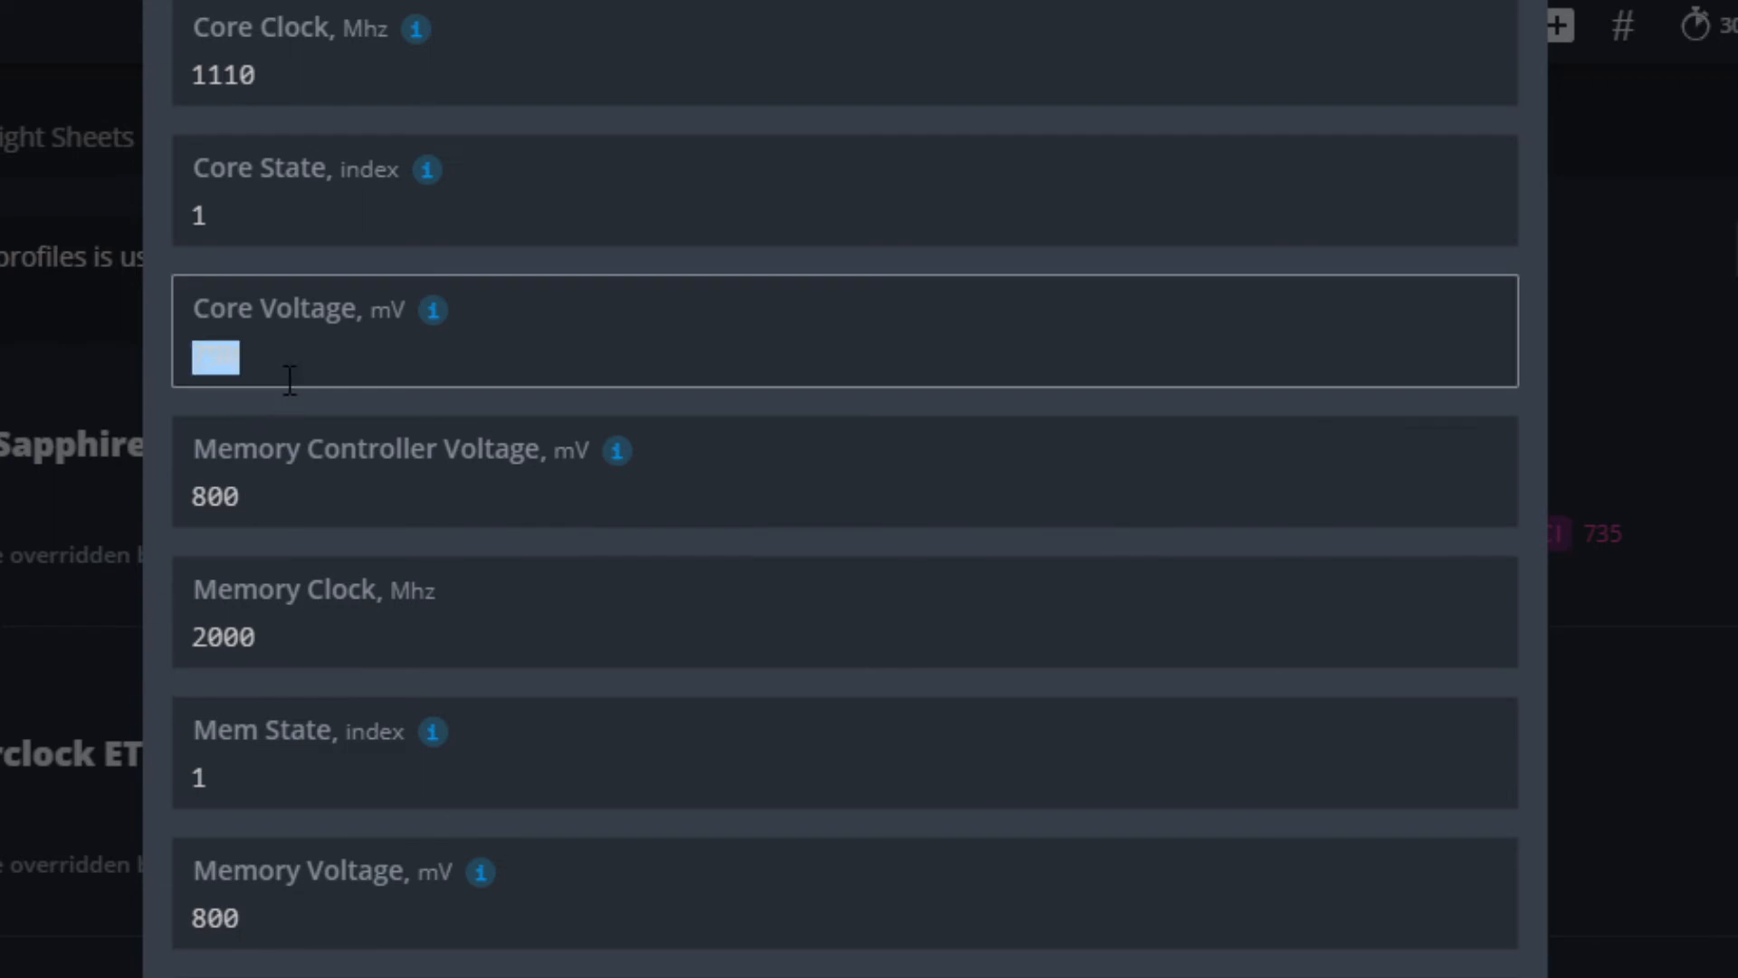
left_click(162, 397)
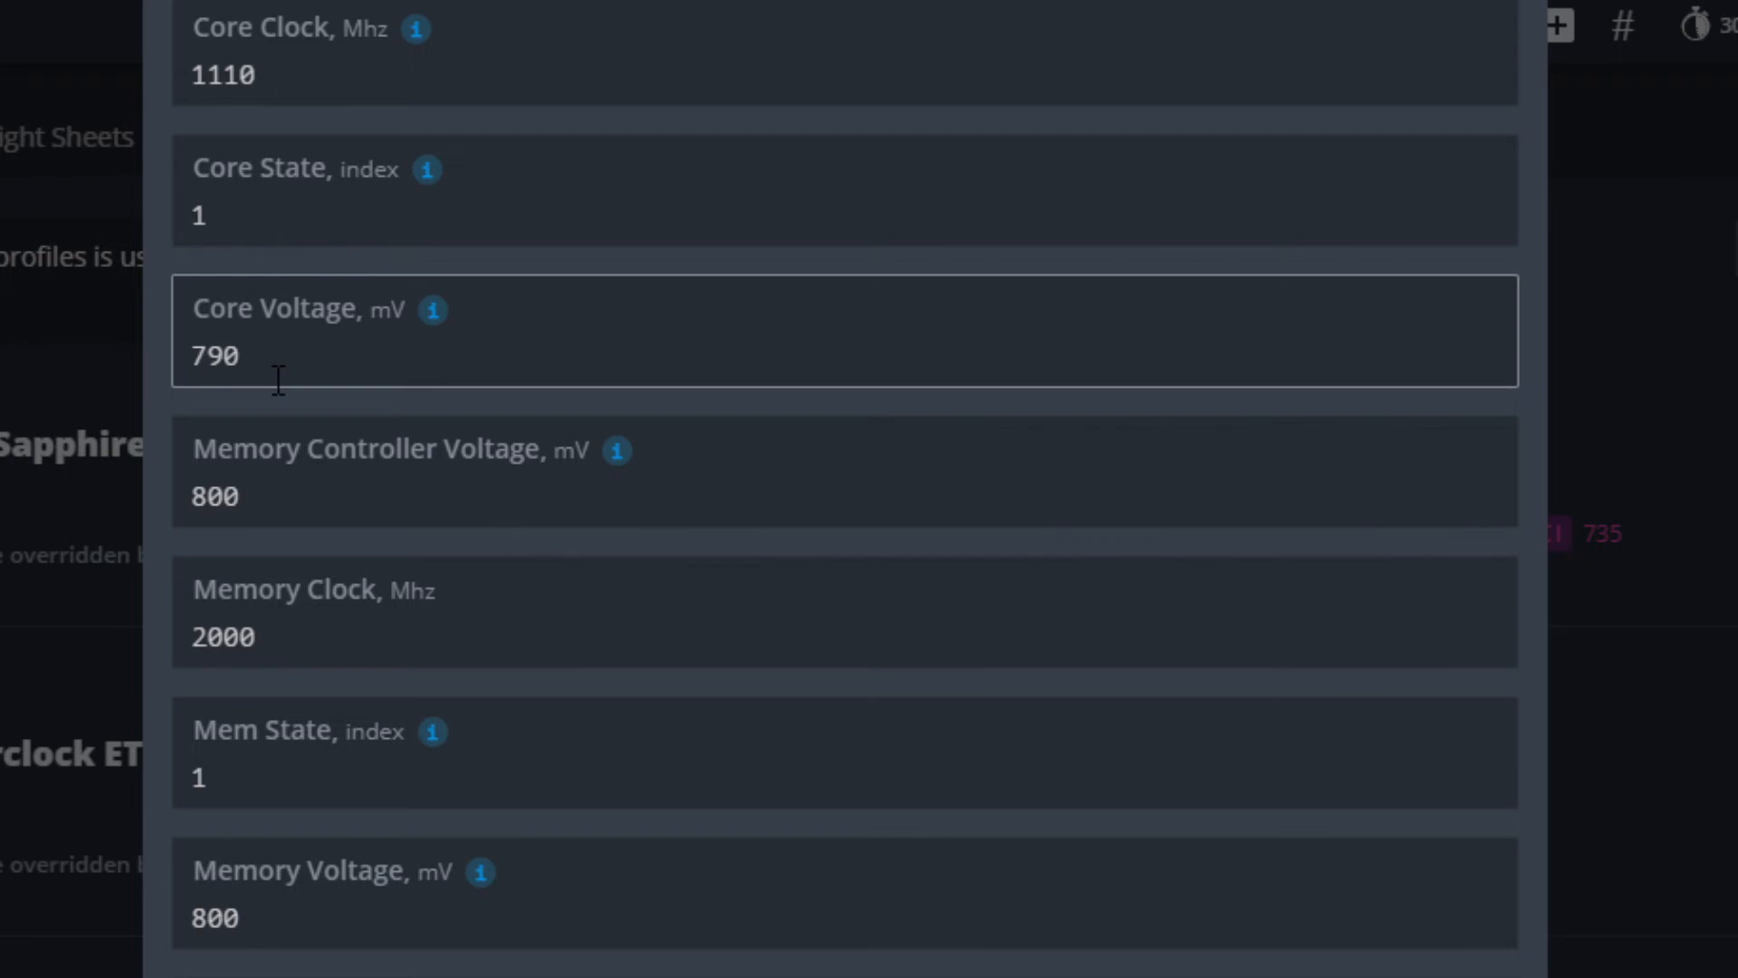
- Raise the core voltage to 900 mV
double_click(278, 378)
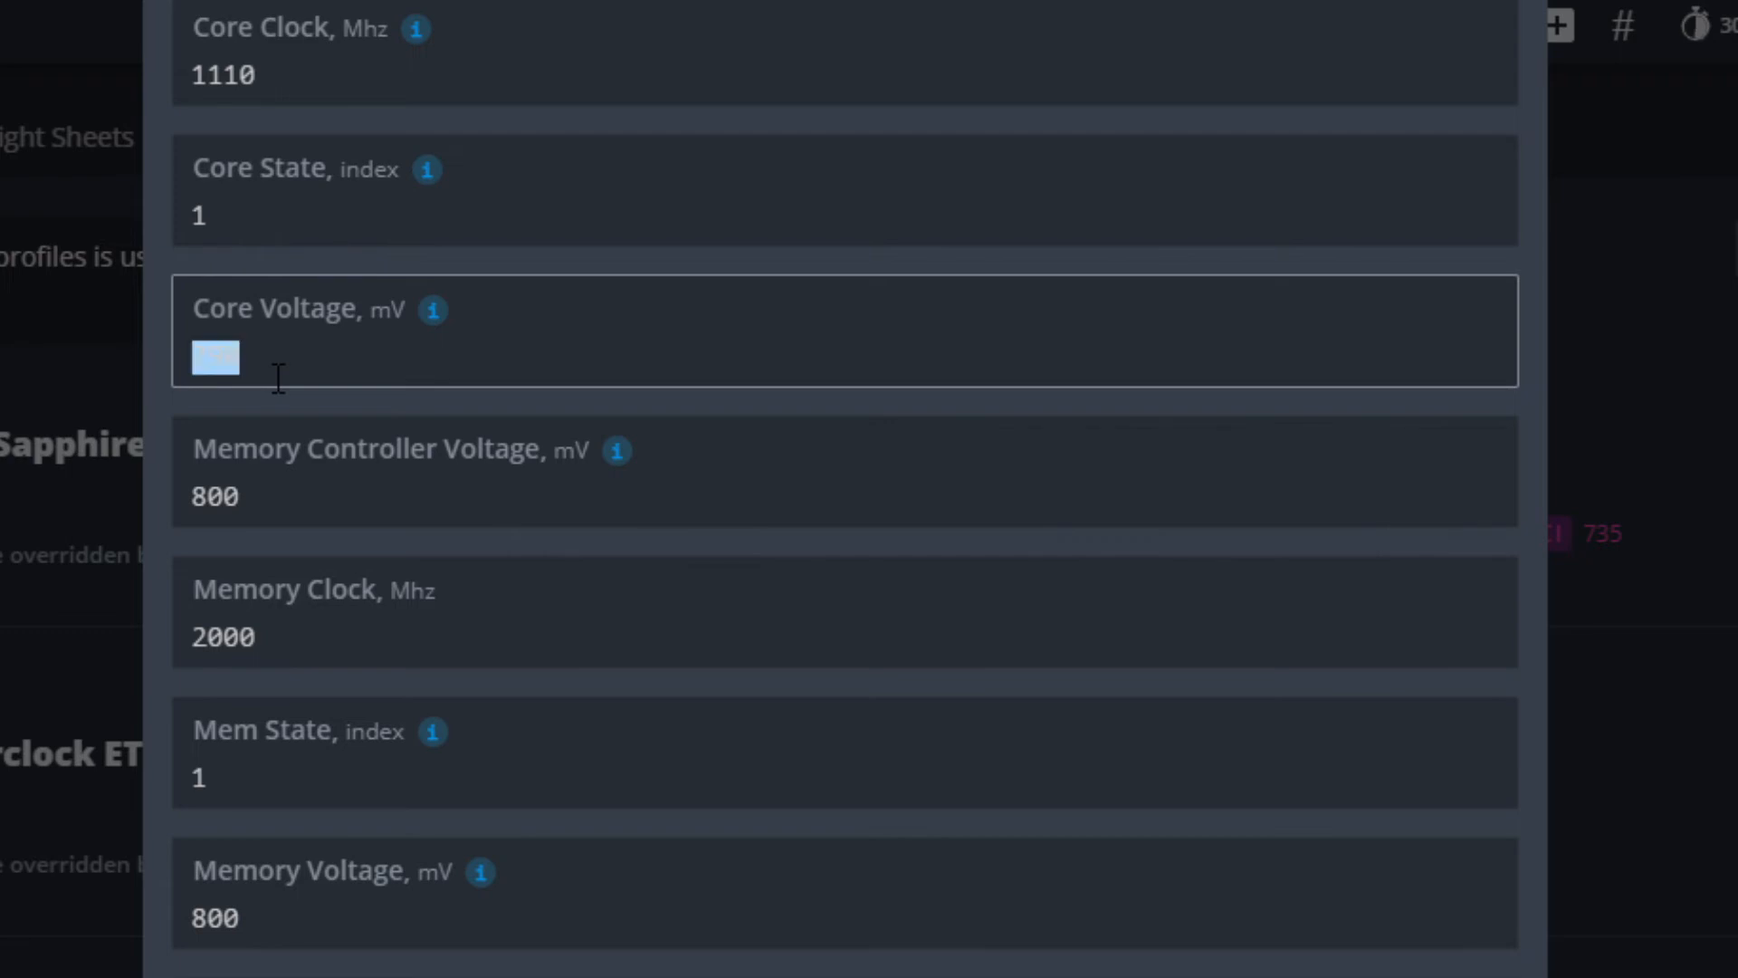
type("900")
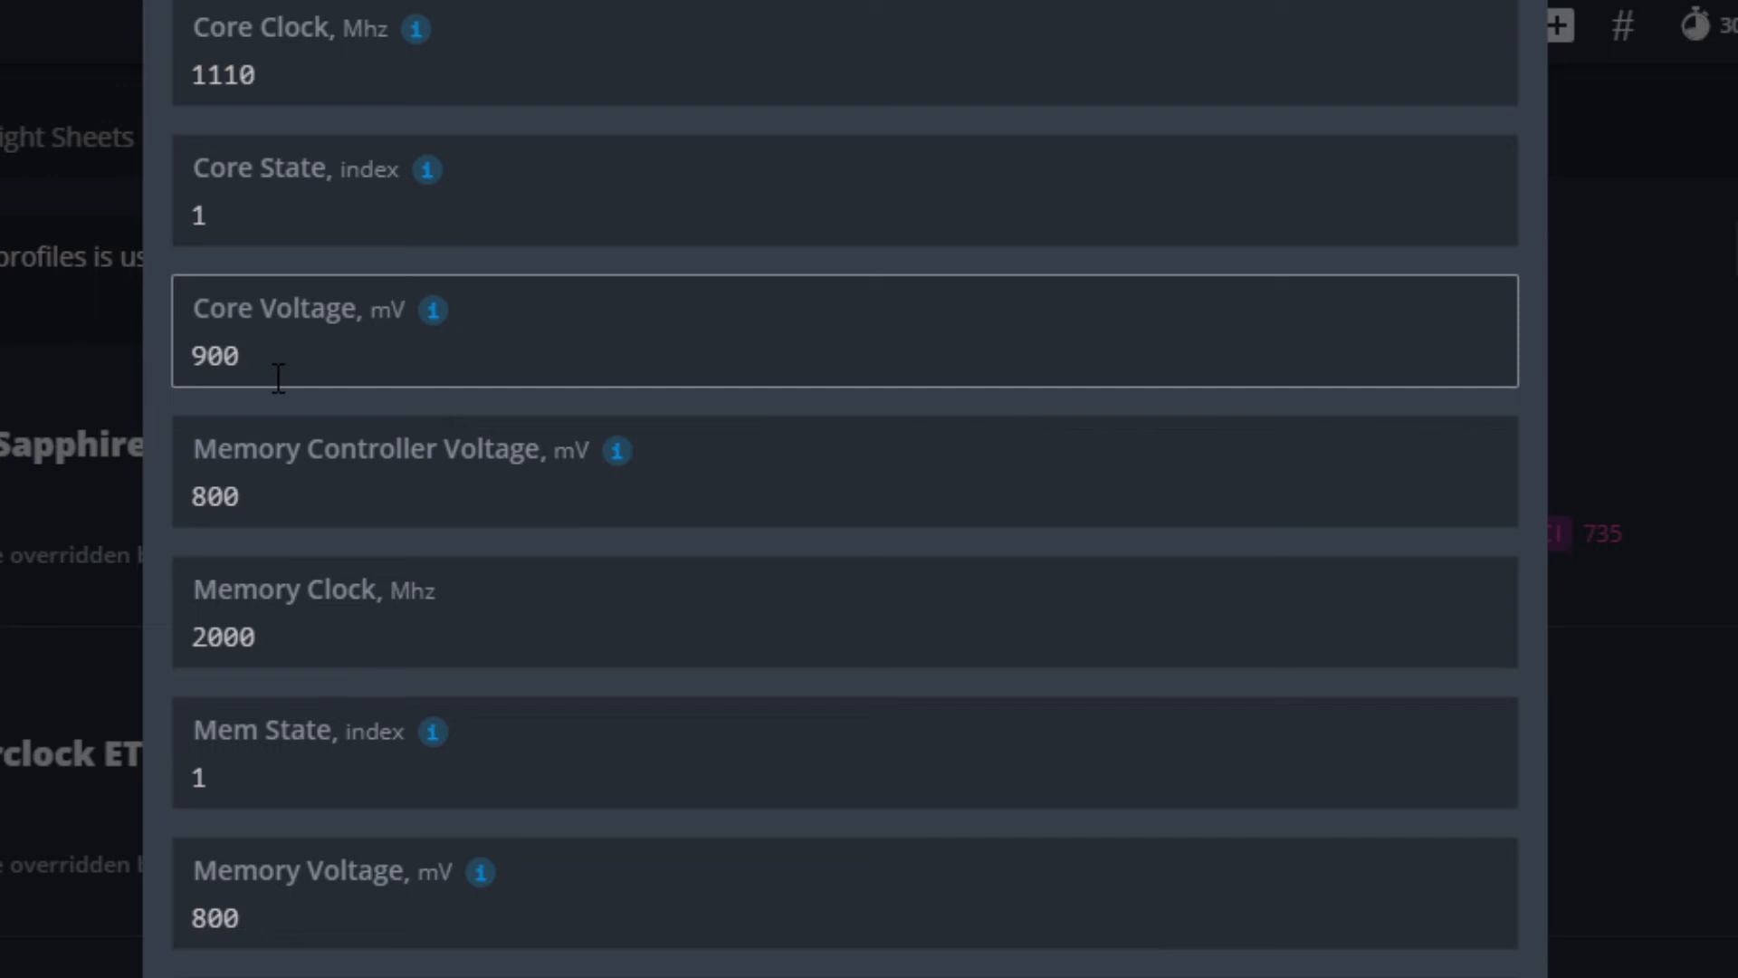
left_click(172, 534)
- Lower the memory clock to 1750 MHz
double_click(271, 625)
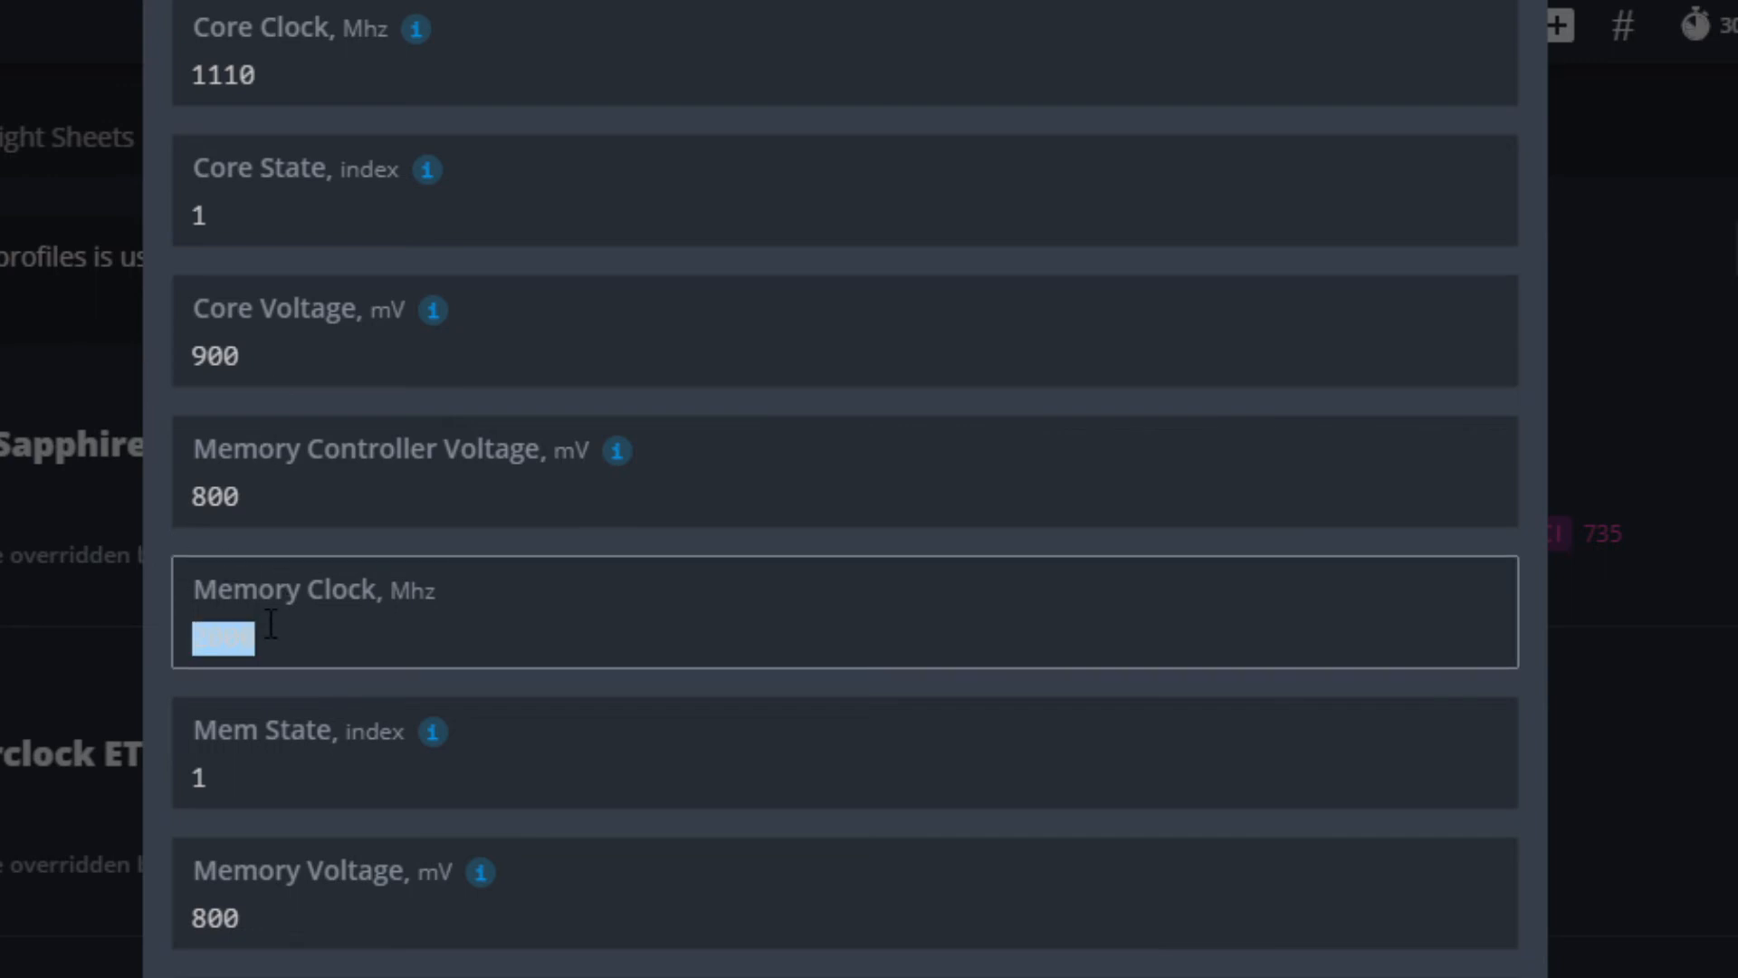
type("1750")
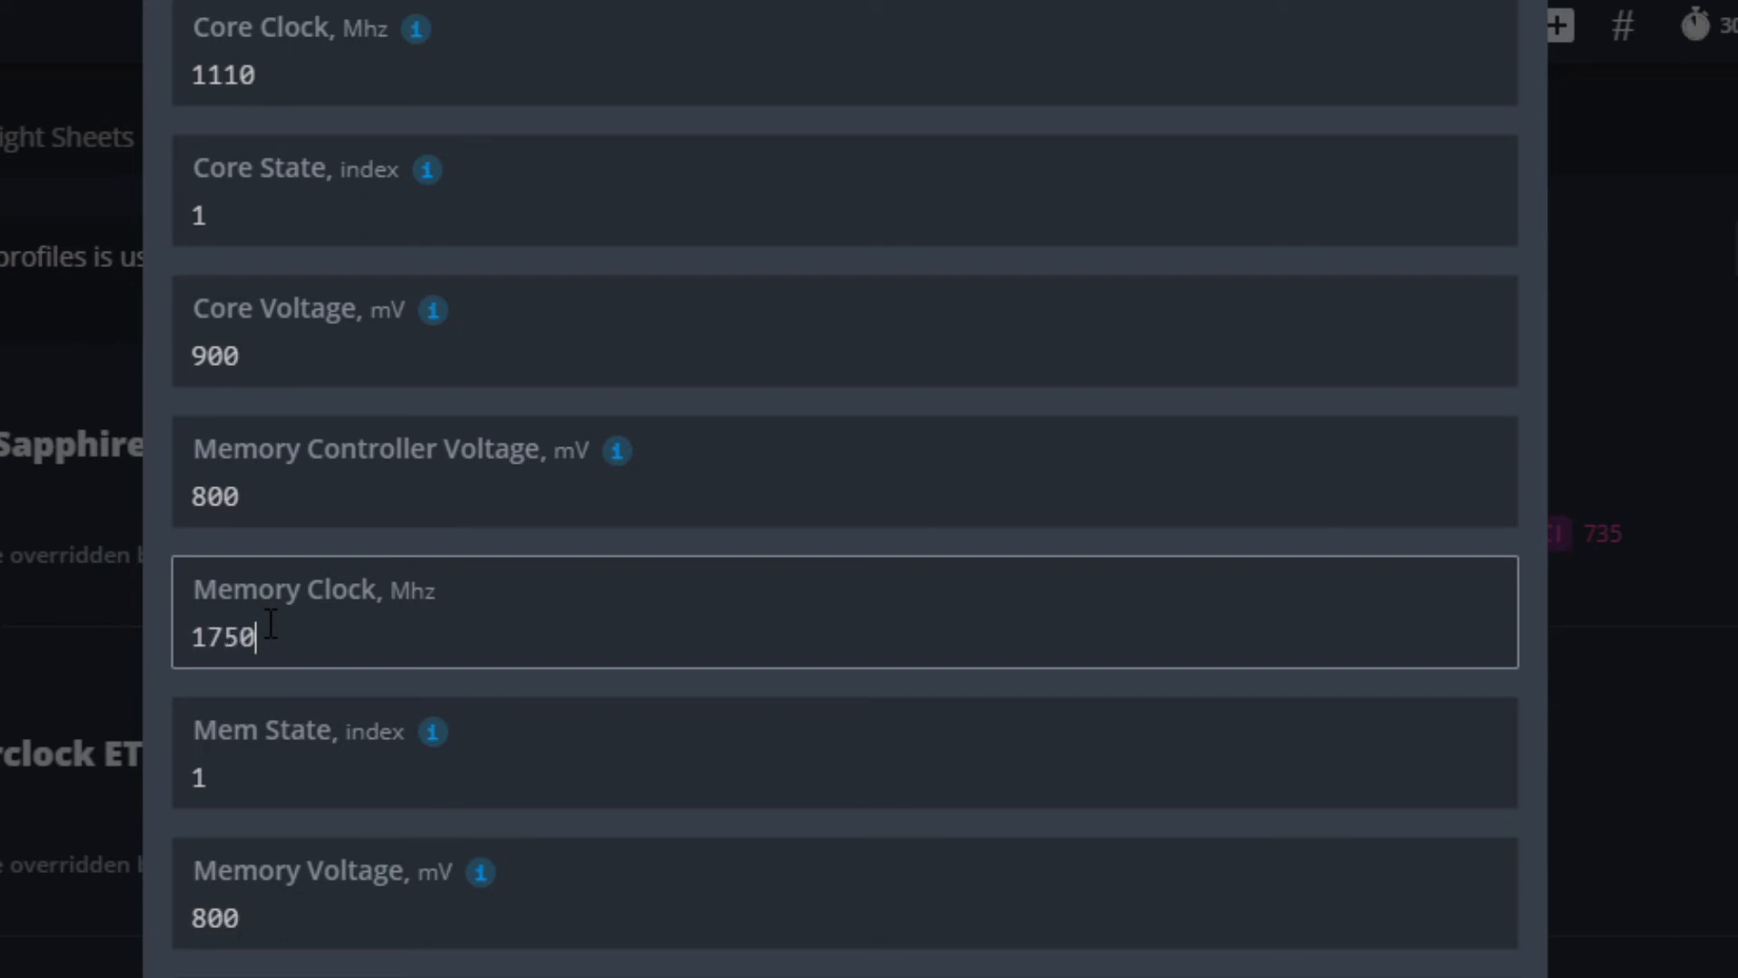
left_click(169, 552)
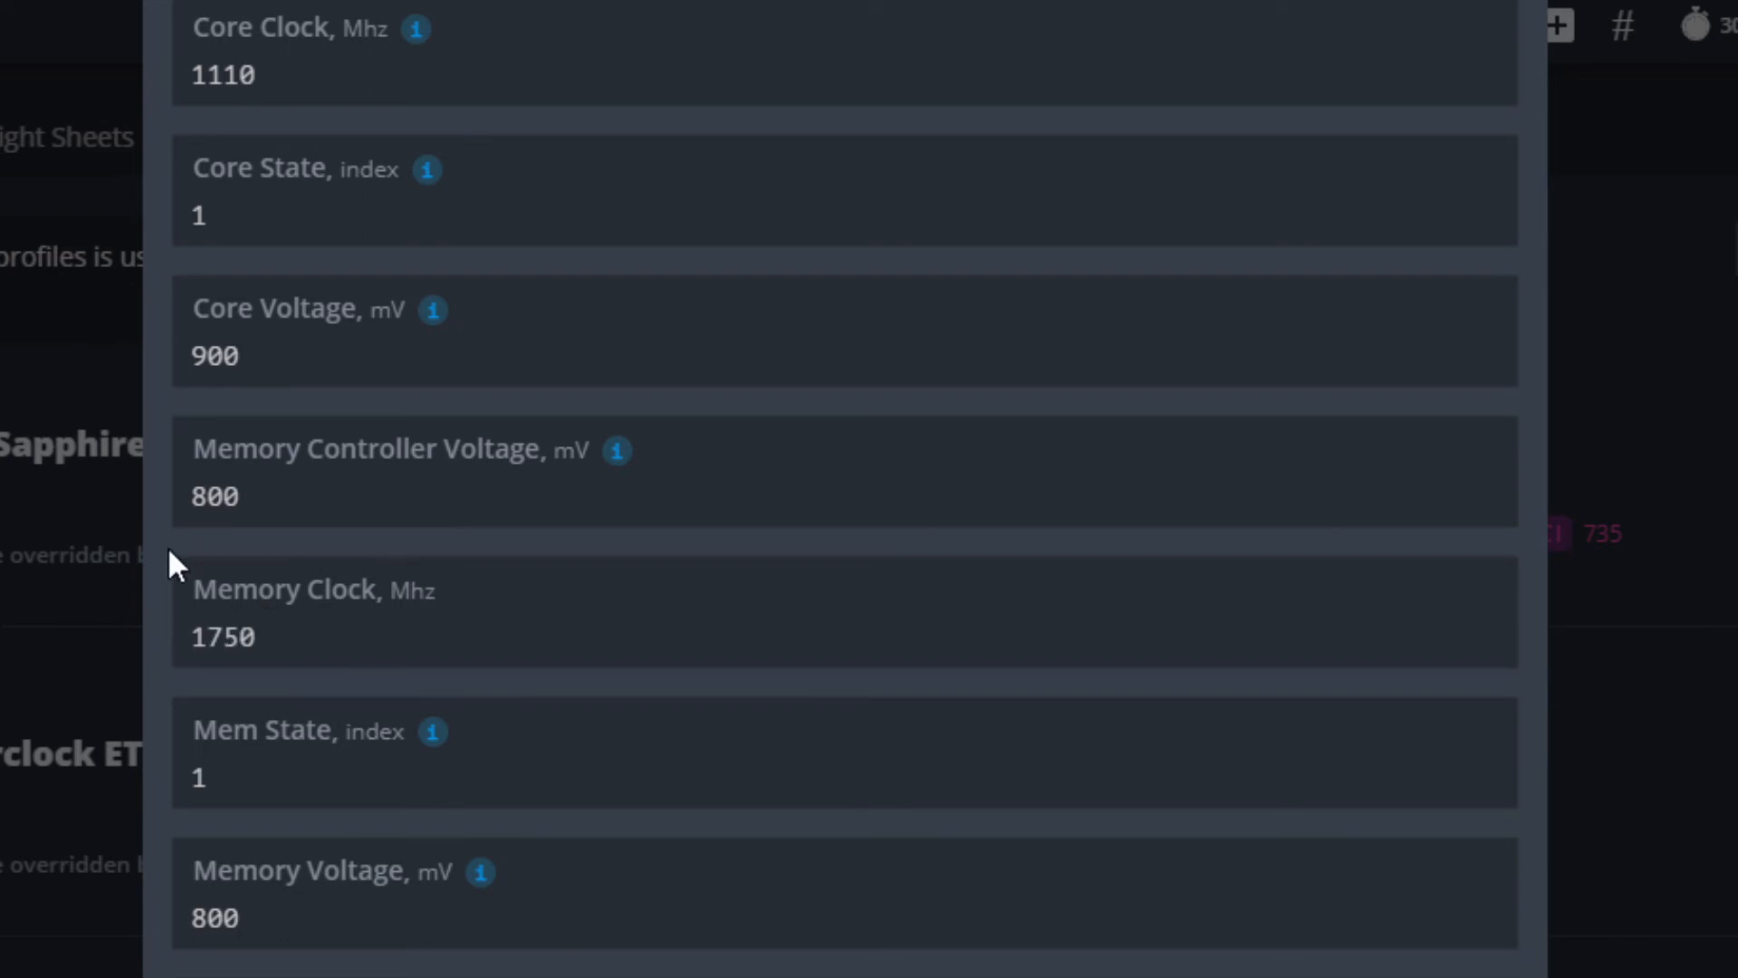
left_click(324, 625)
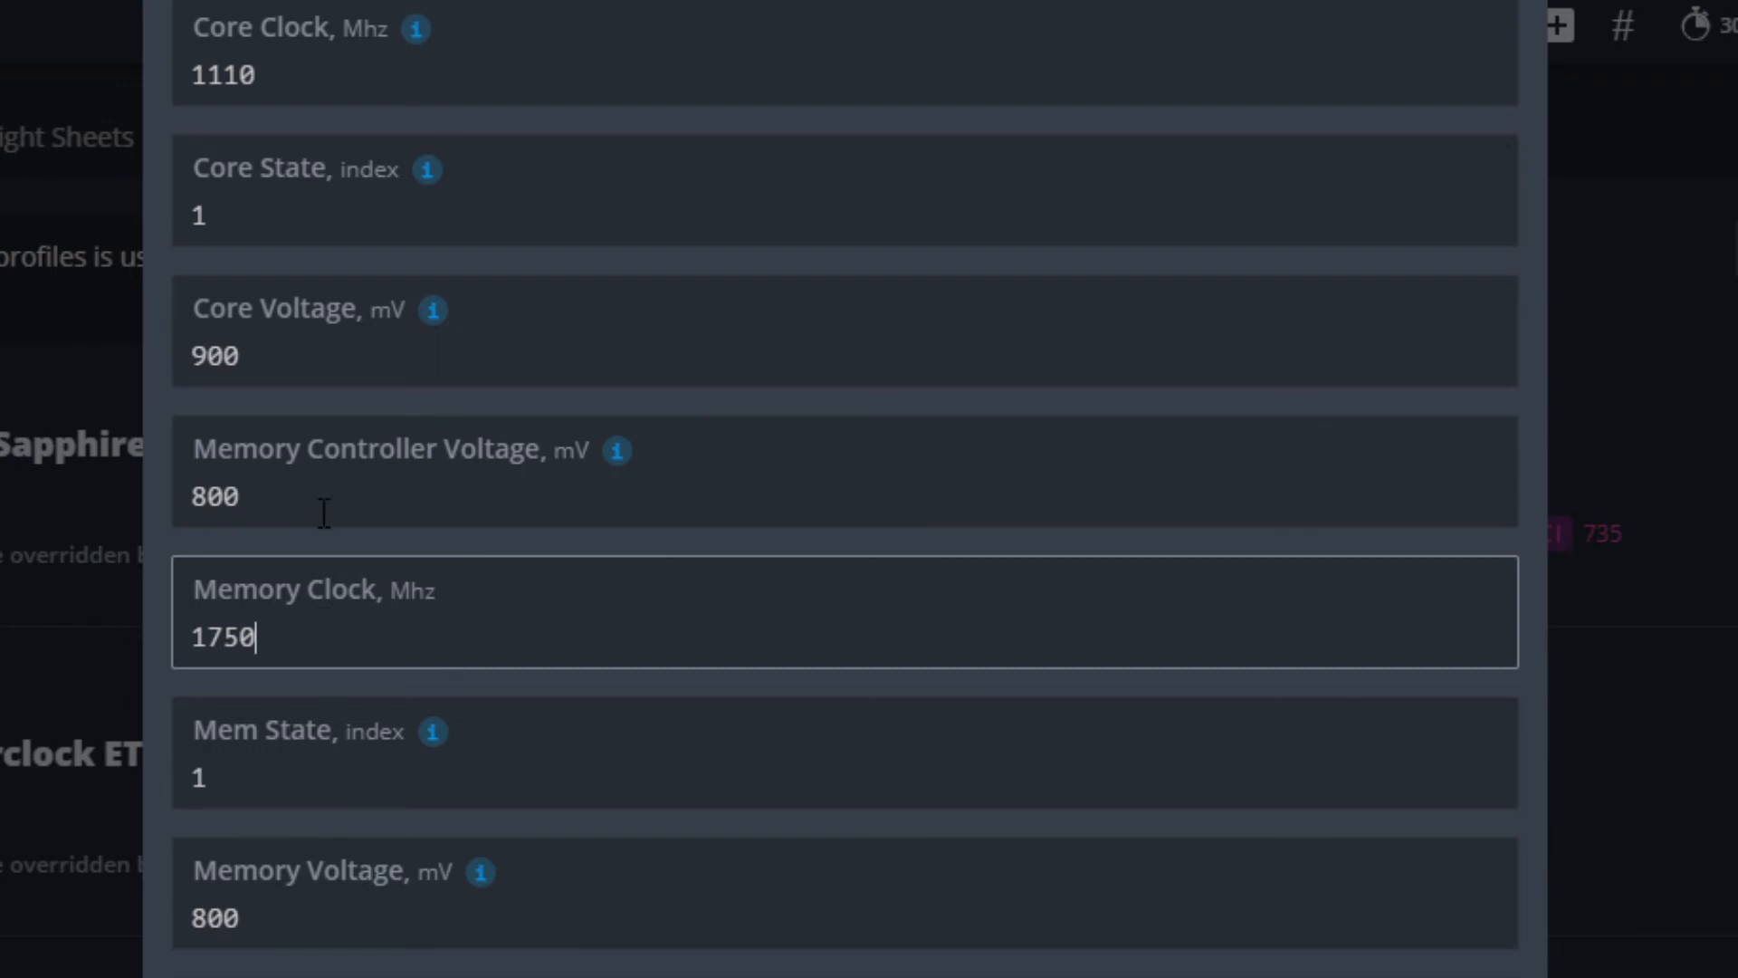
- Review the AMD core, memory and fan overclocking values
left_click(371, 493)
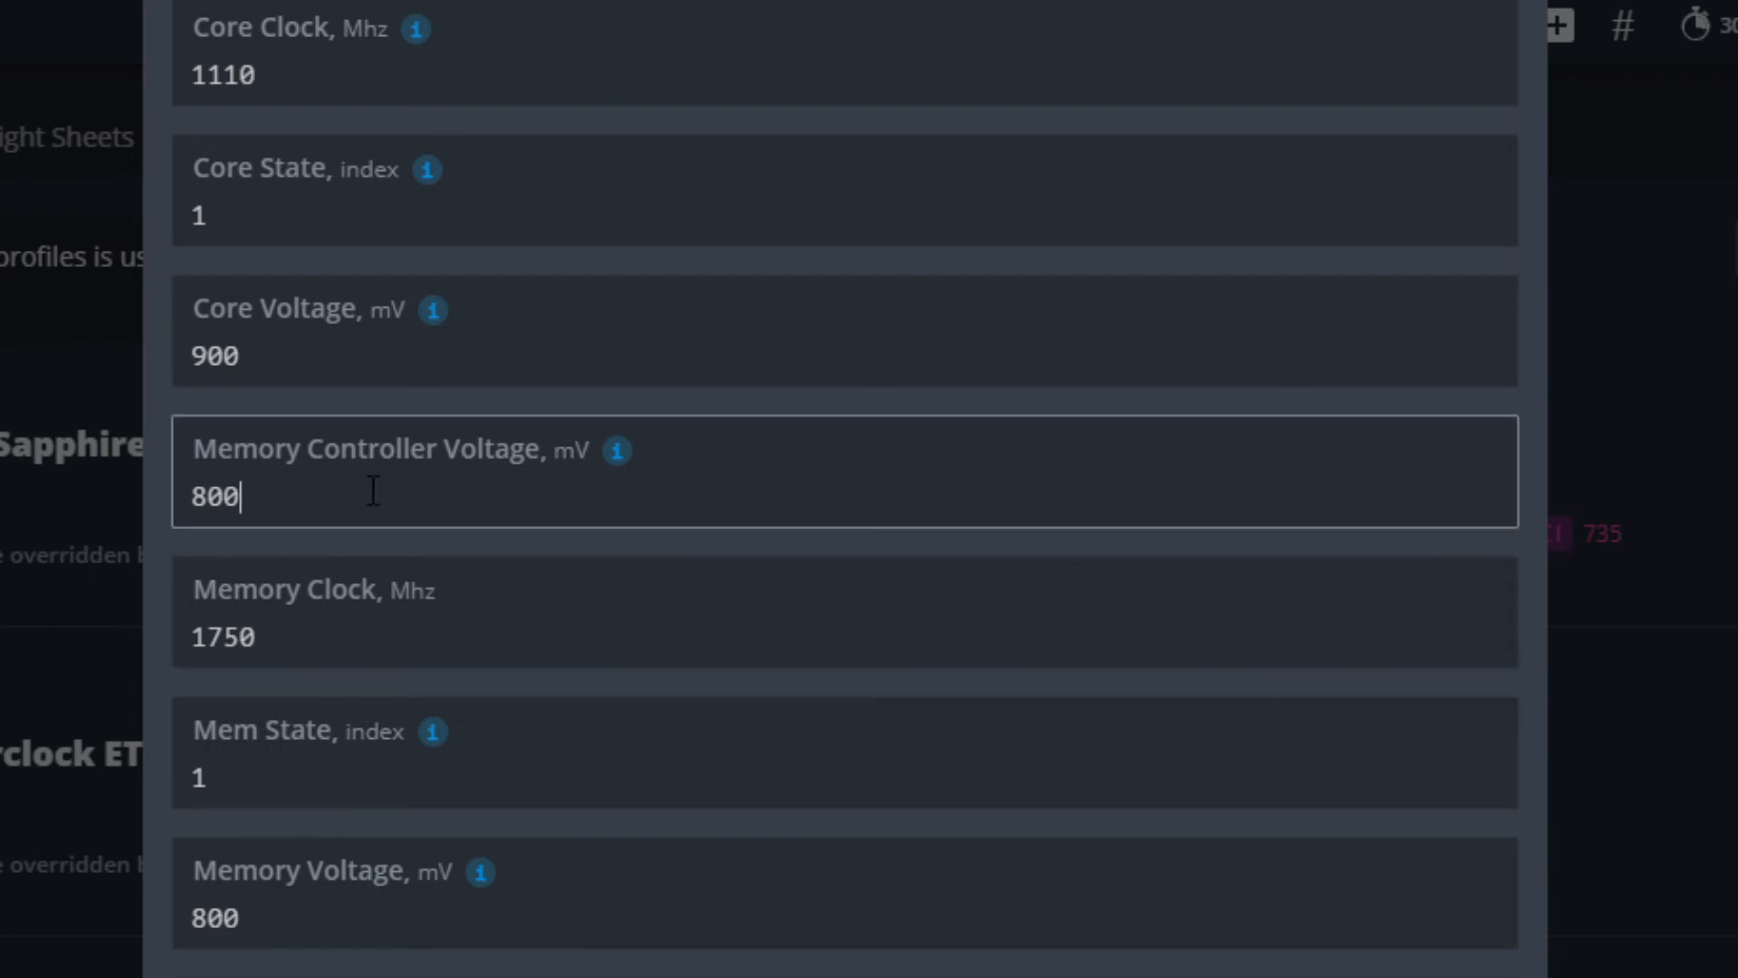
left_click(160, 542)
scroll(159, 539, "up", 4)
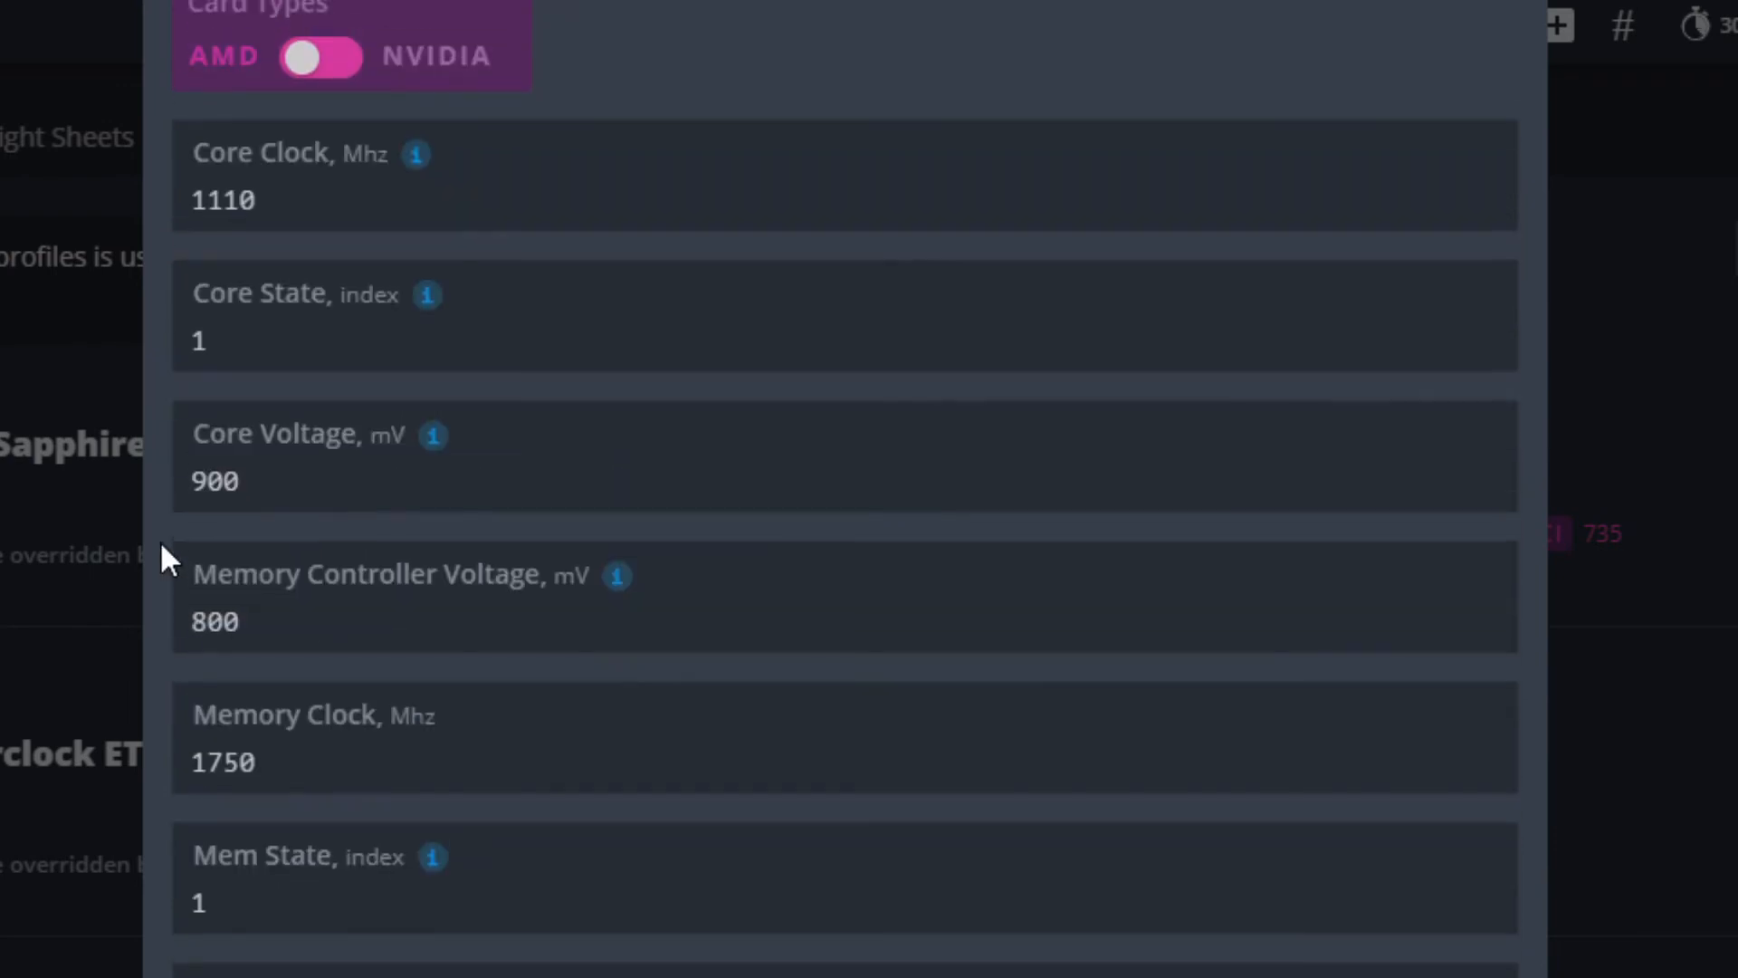
scroll(160, 540, "down", 3)
scroll(159, 539, "down", 3)
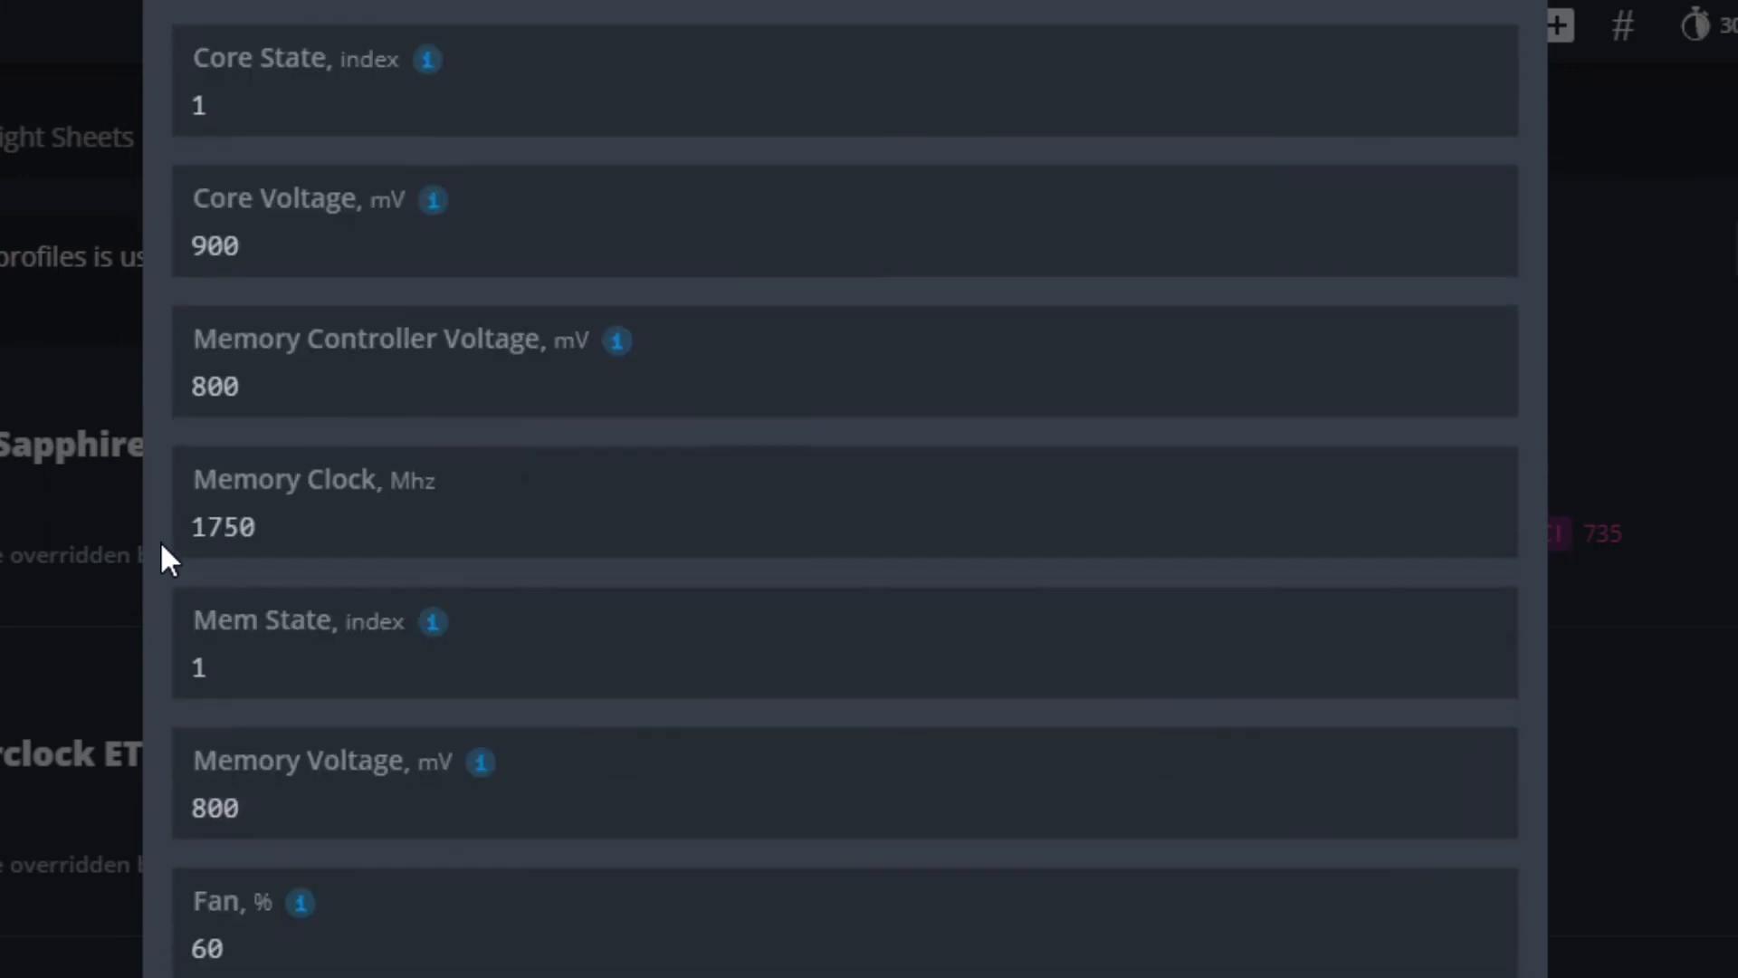
scroll(161, 543, "up", 2)
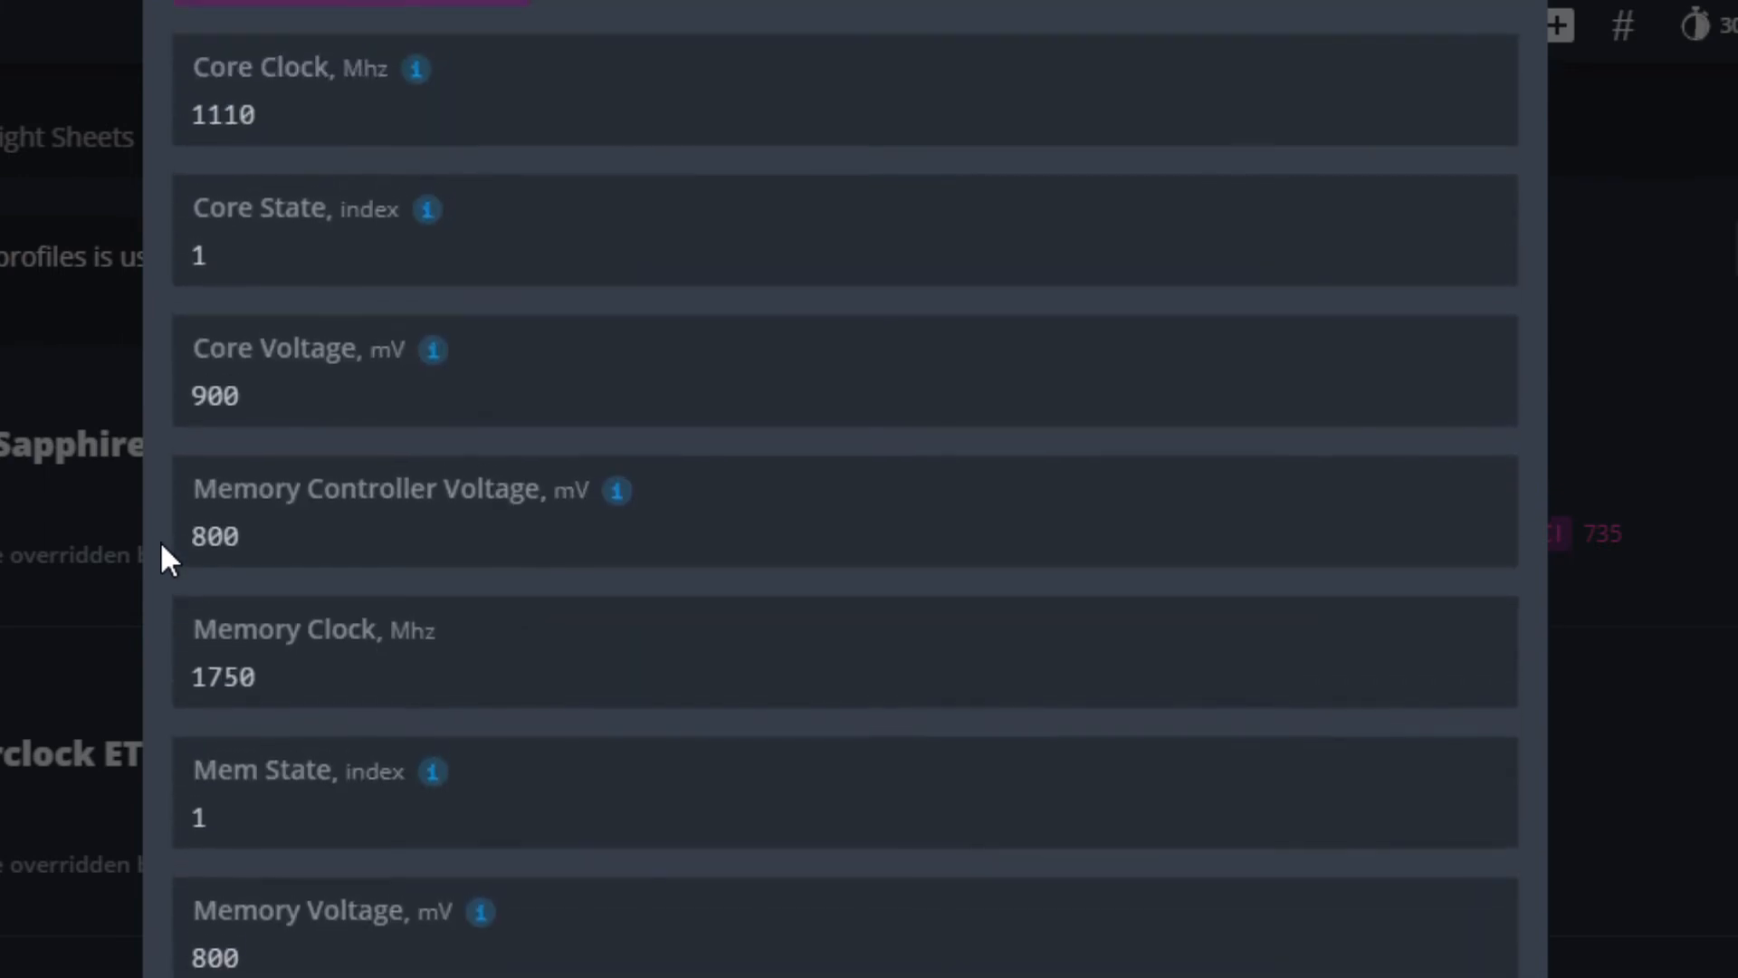
scroll(160, 541, "down", 1)
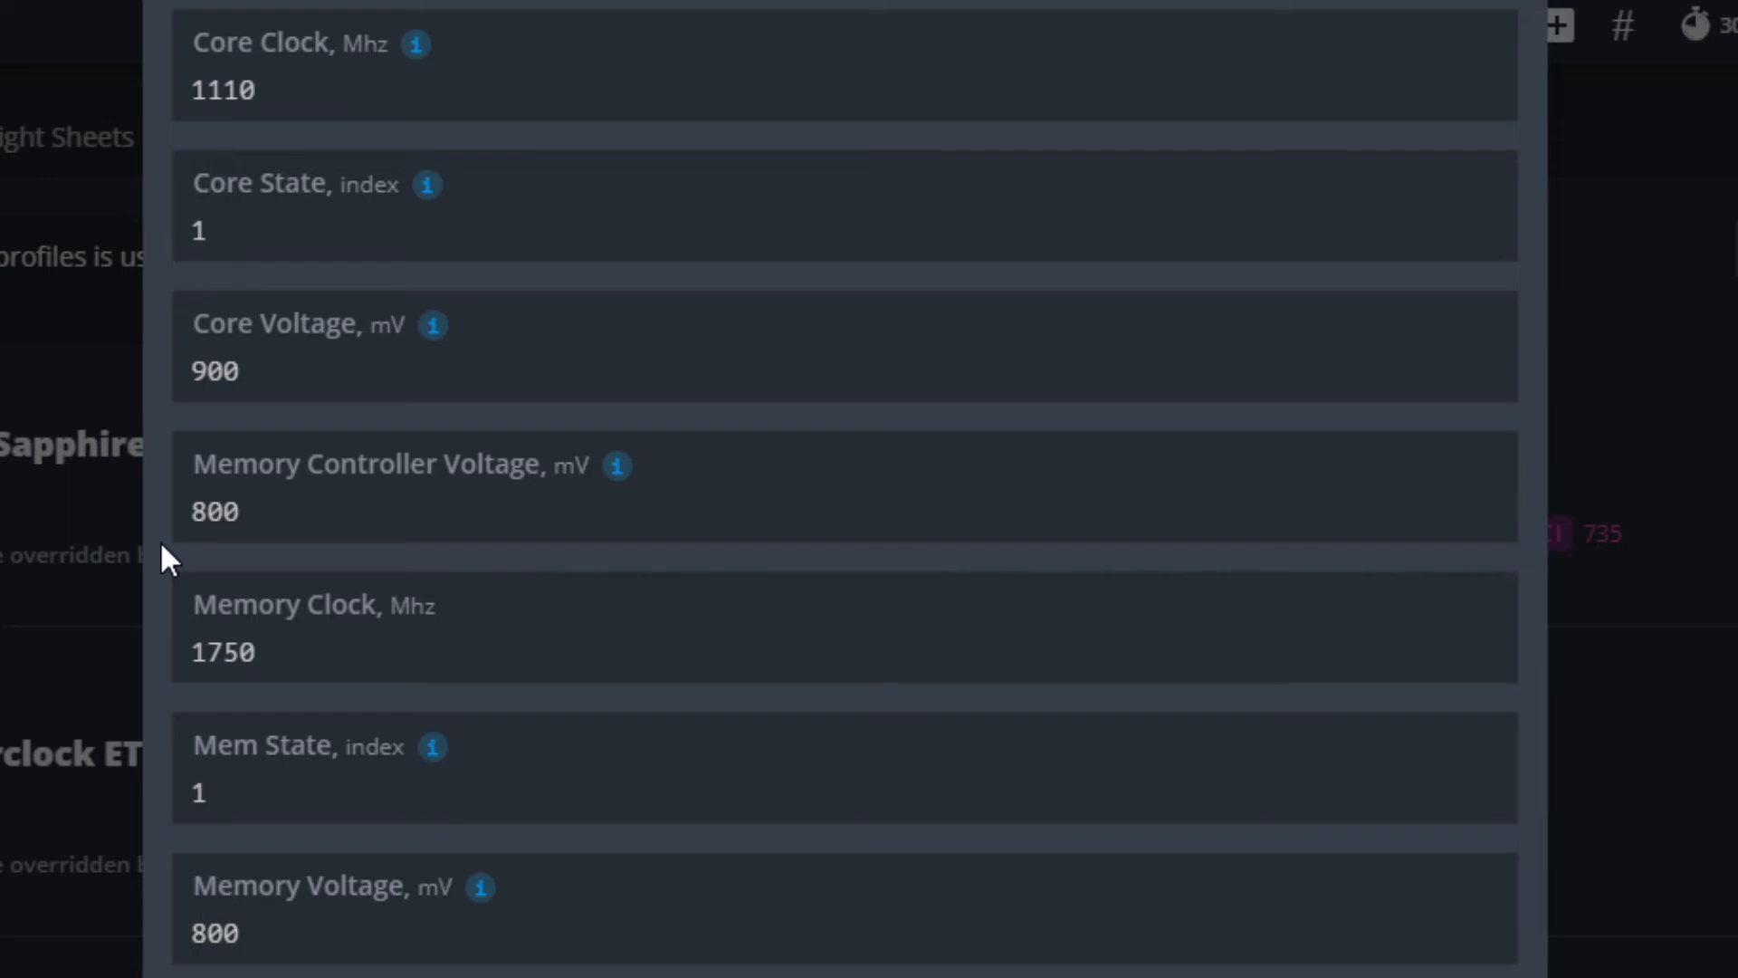
- Lower the core voltage to 830 mV
left_click(333, 380)
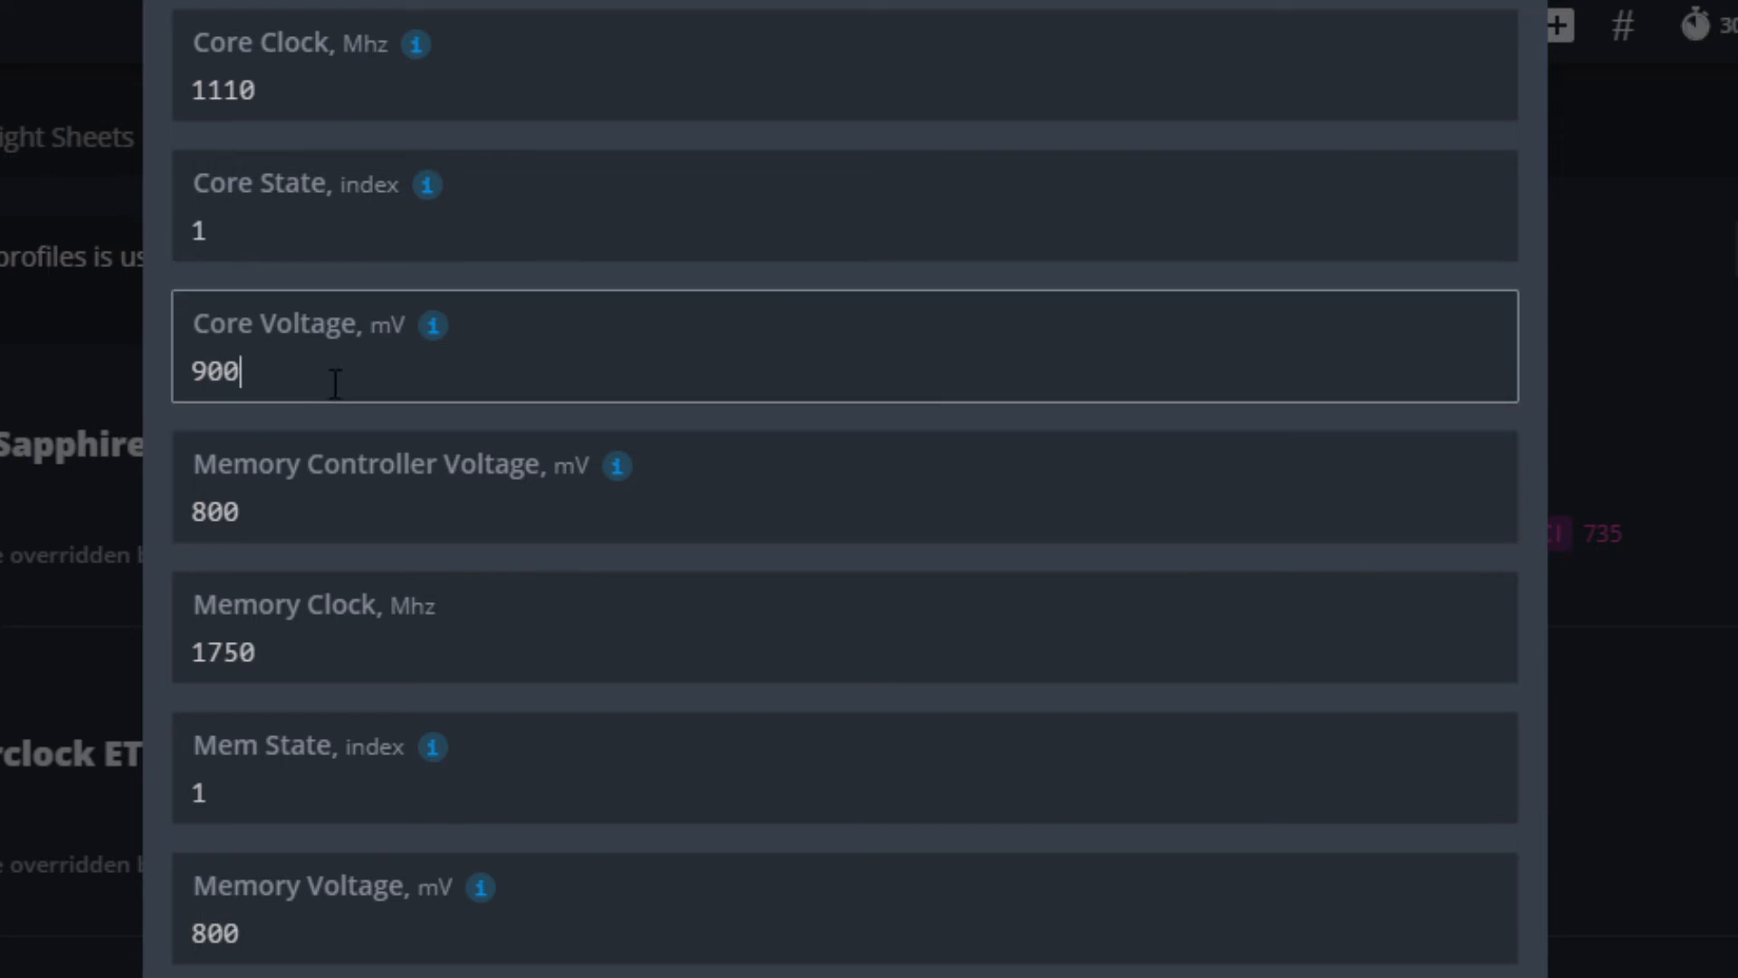
double_click(335, 382)
type("800")
key("BackSpace")
key("BackSpace")
type("300")
key("BackSpace")
key("BackSpace")
type("0")
left_click(360, 58)
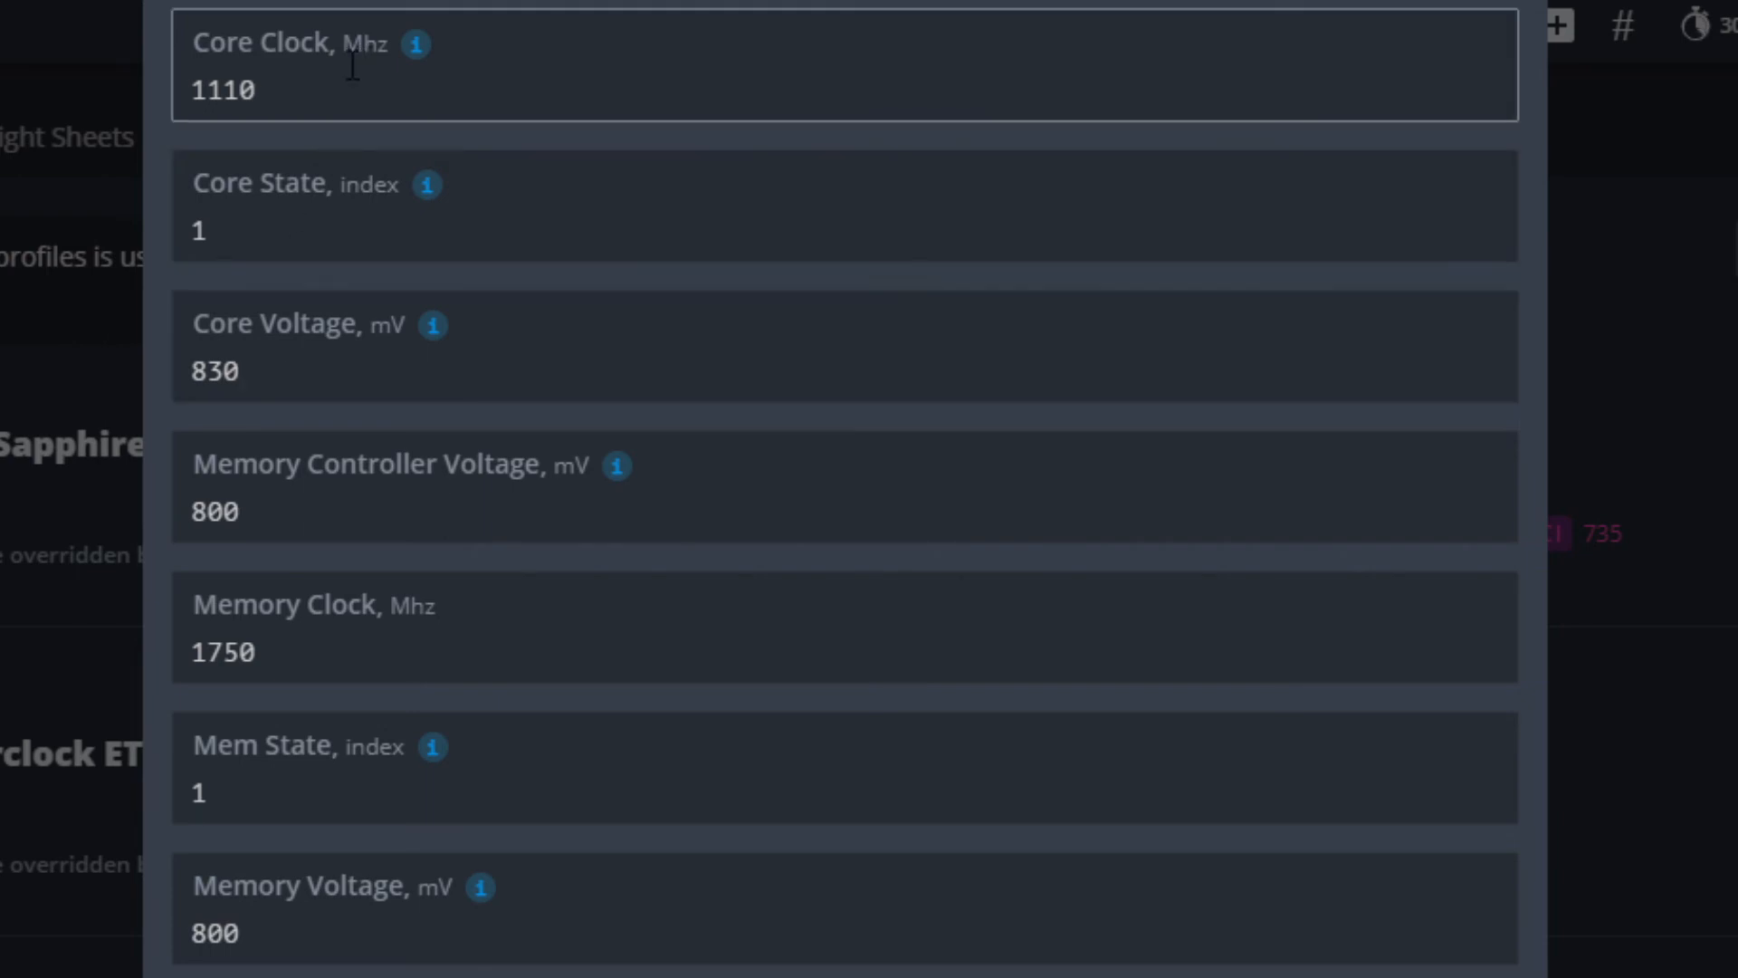
- Raise the memory clock to 1860 MHz
left_click(303, 648)
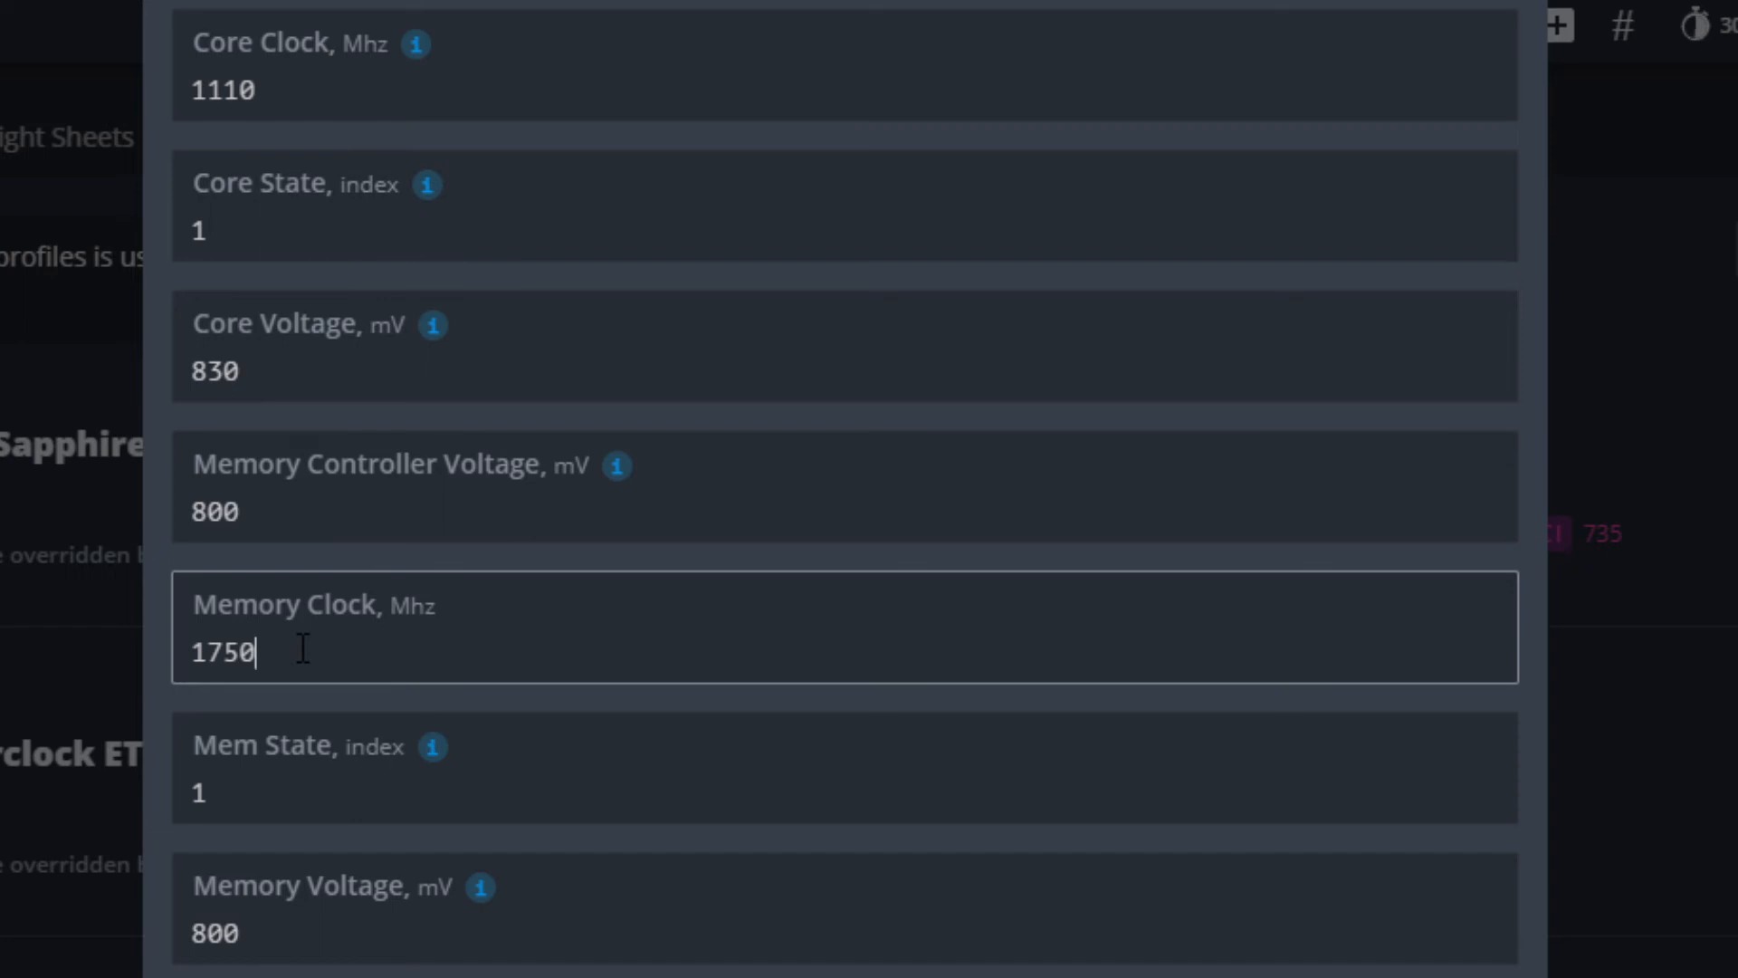
key("BackSpace")
key("BackSpace")
key("BackSpace")
type("860")
left_click(159, 644)
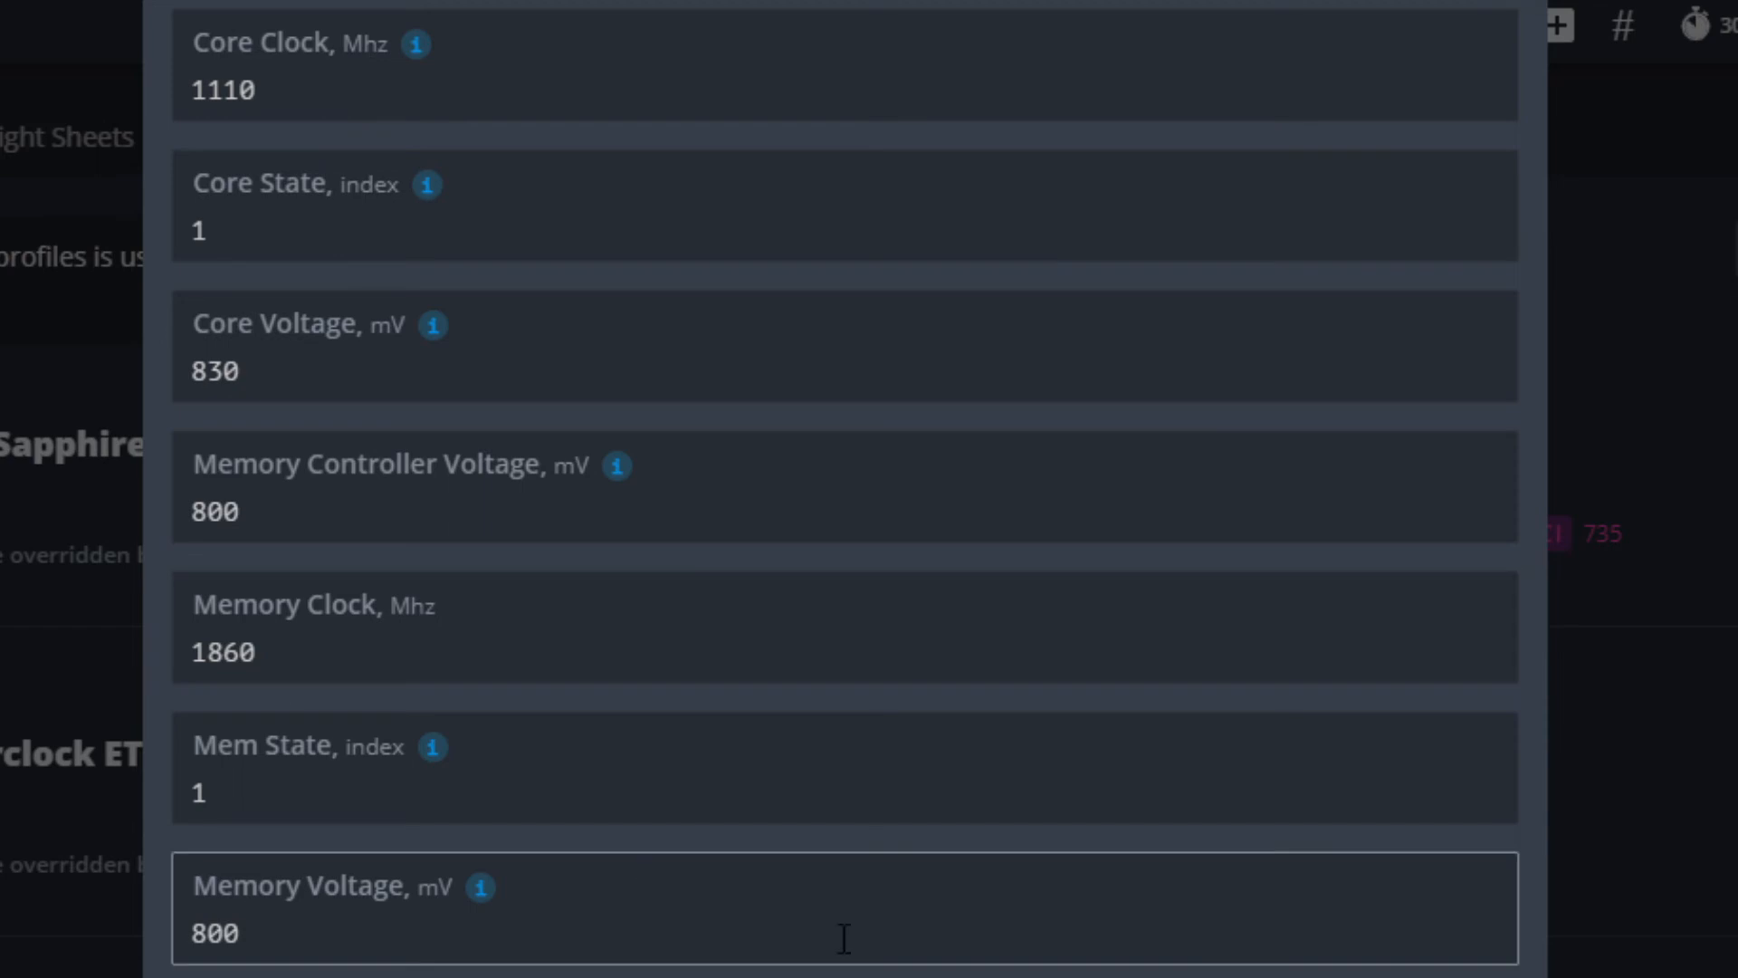
- Switch to Calculator, place it beside the overclocking values, and divide 2000 by 30
left_click(1040, 976)
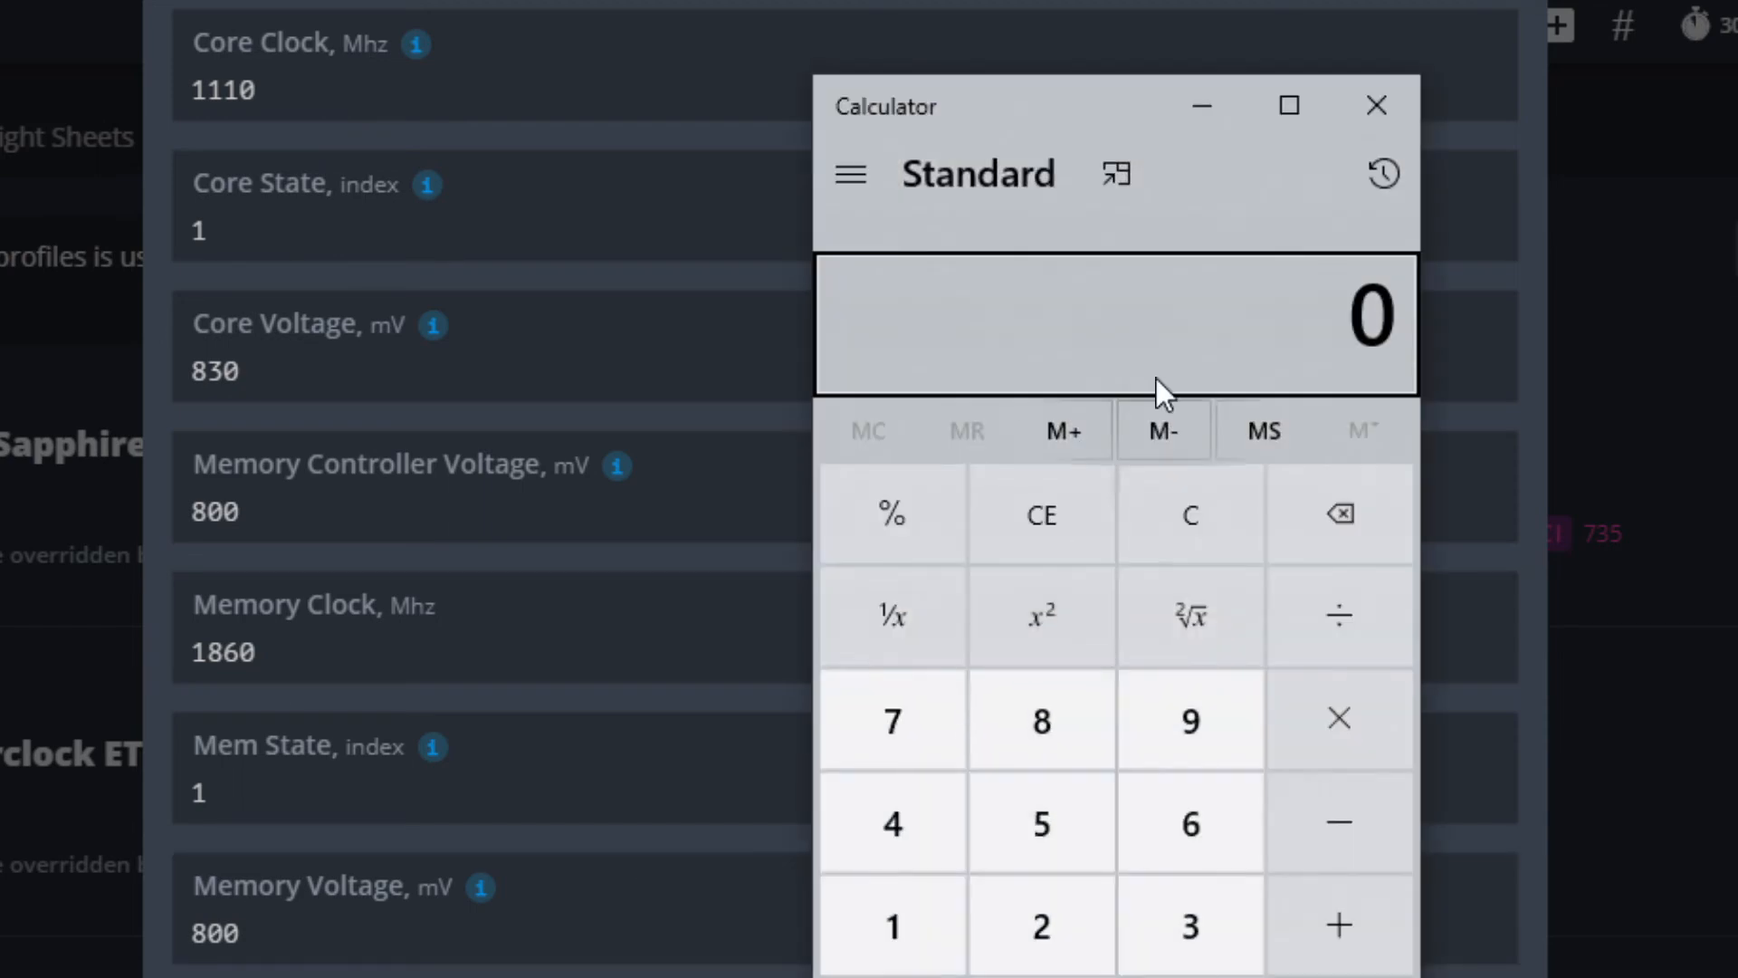
left_click_drag(1007, 80, 855, 30)
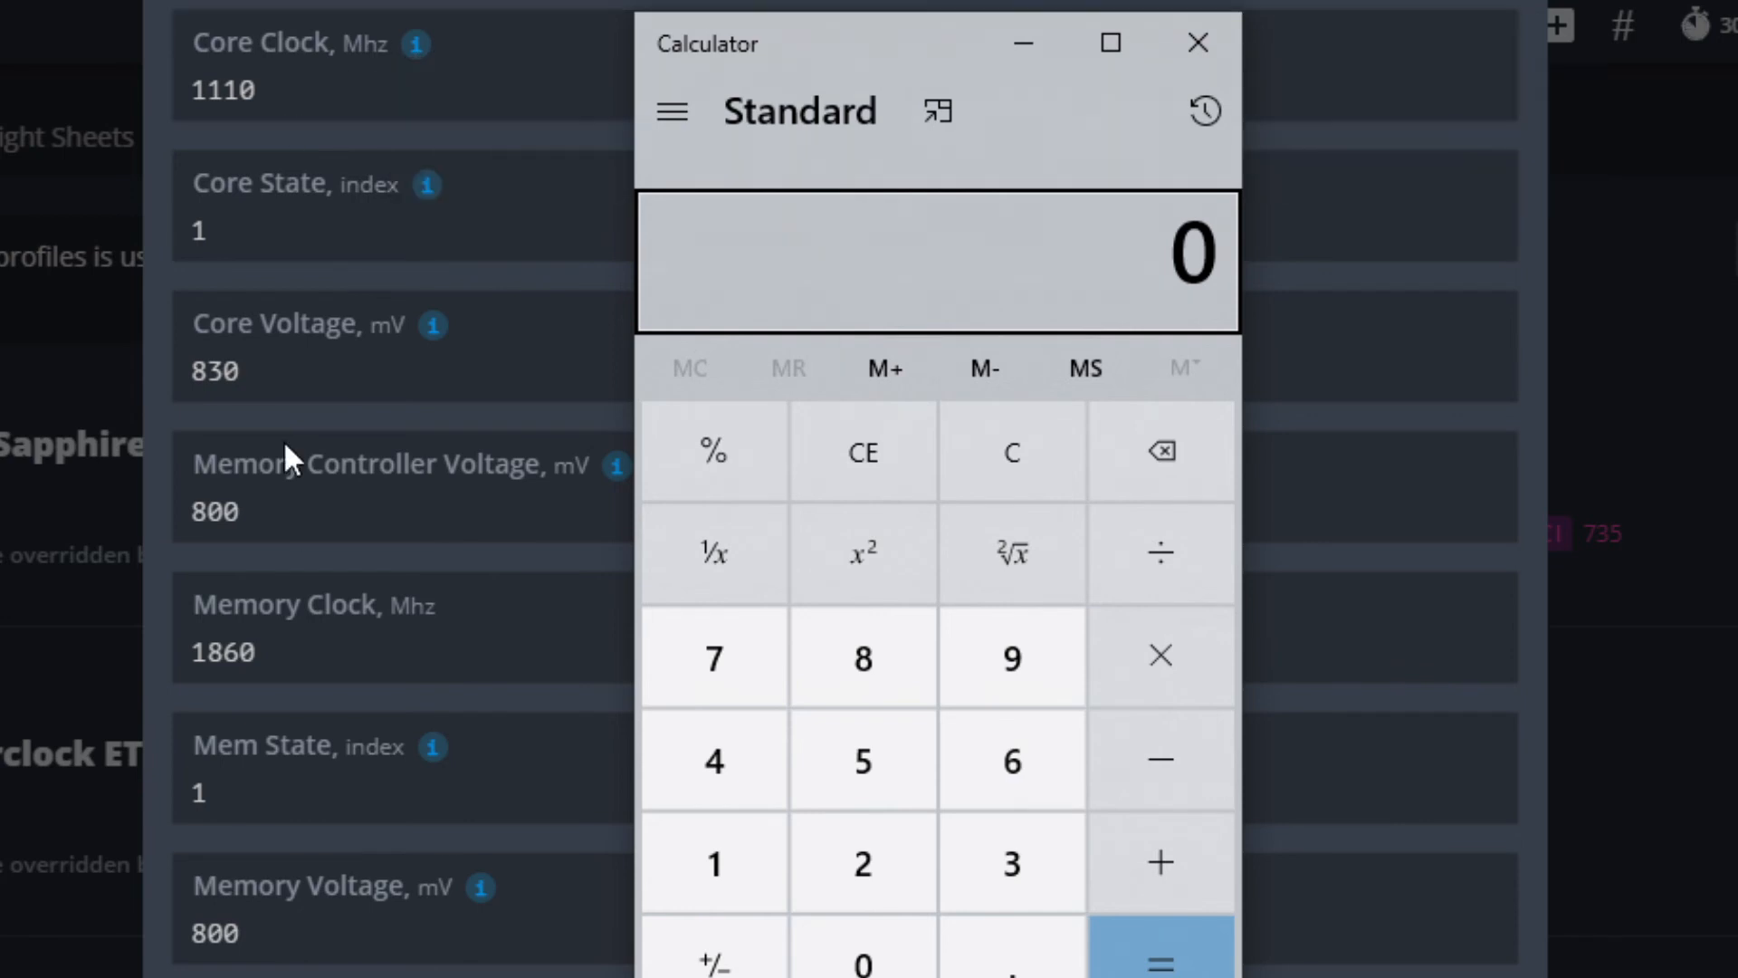
left_click(1012, 237)
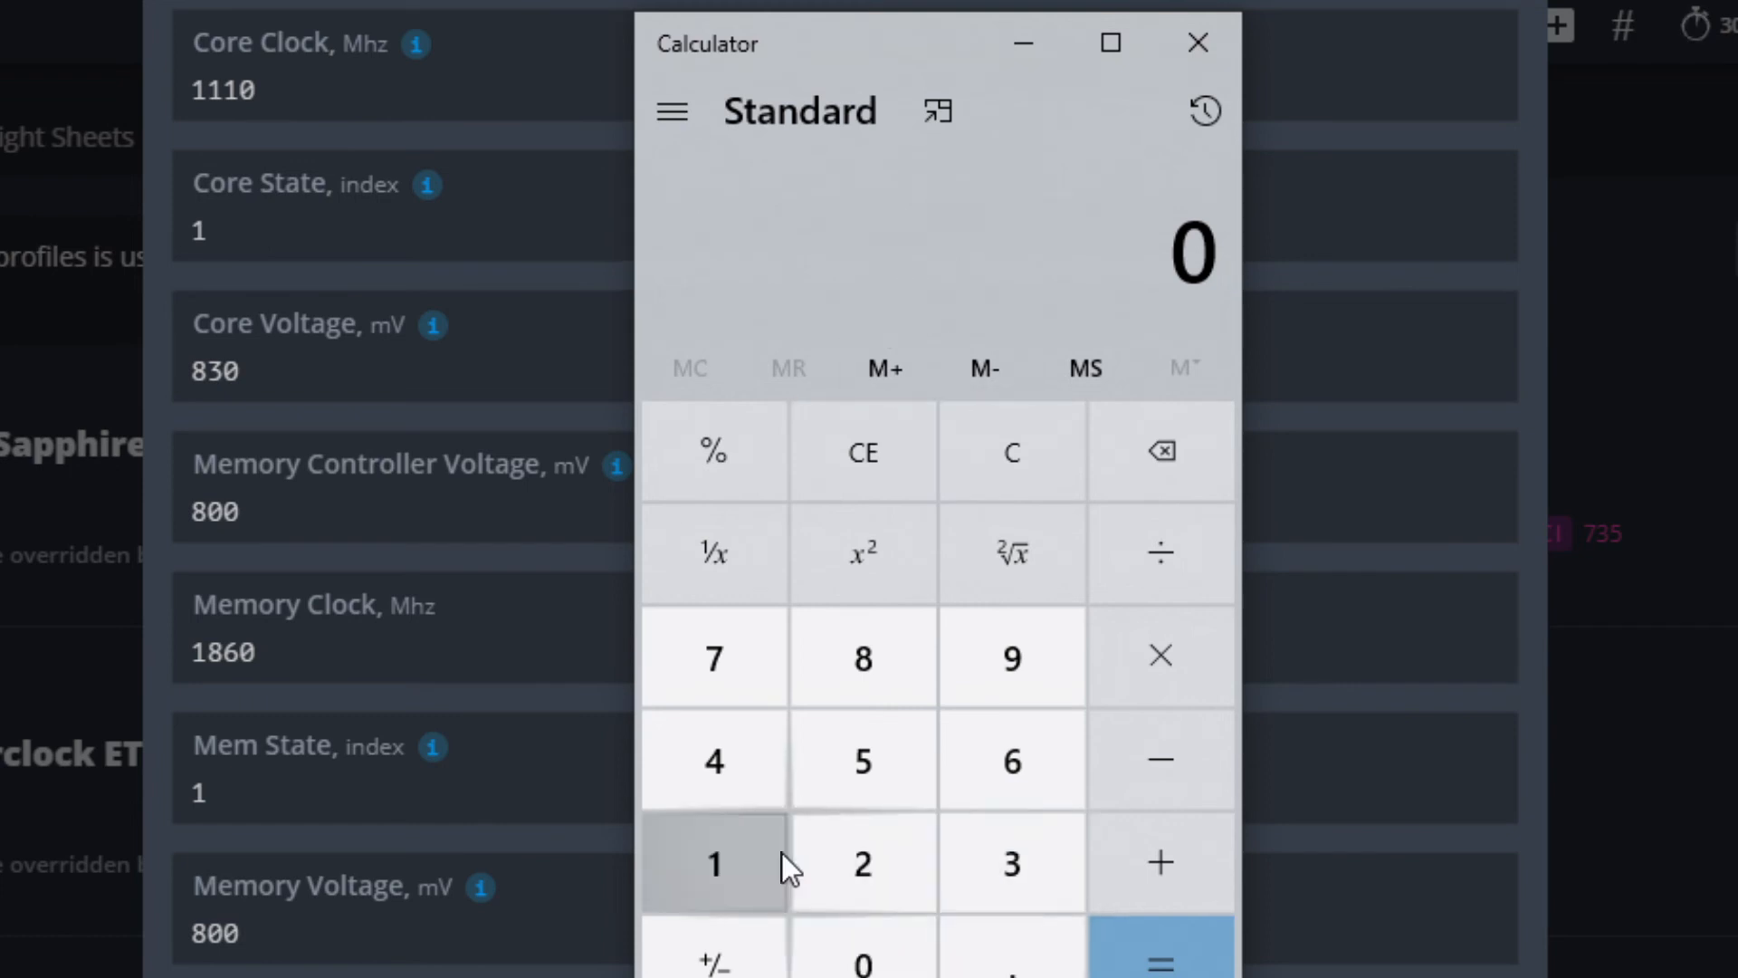
left_click(833, 862)
left_click(844, 968)
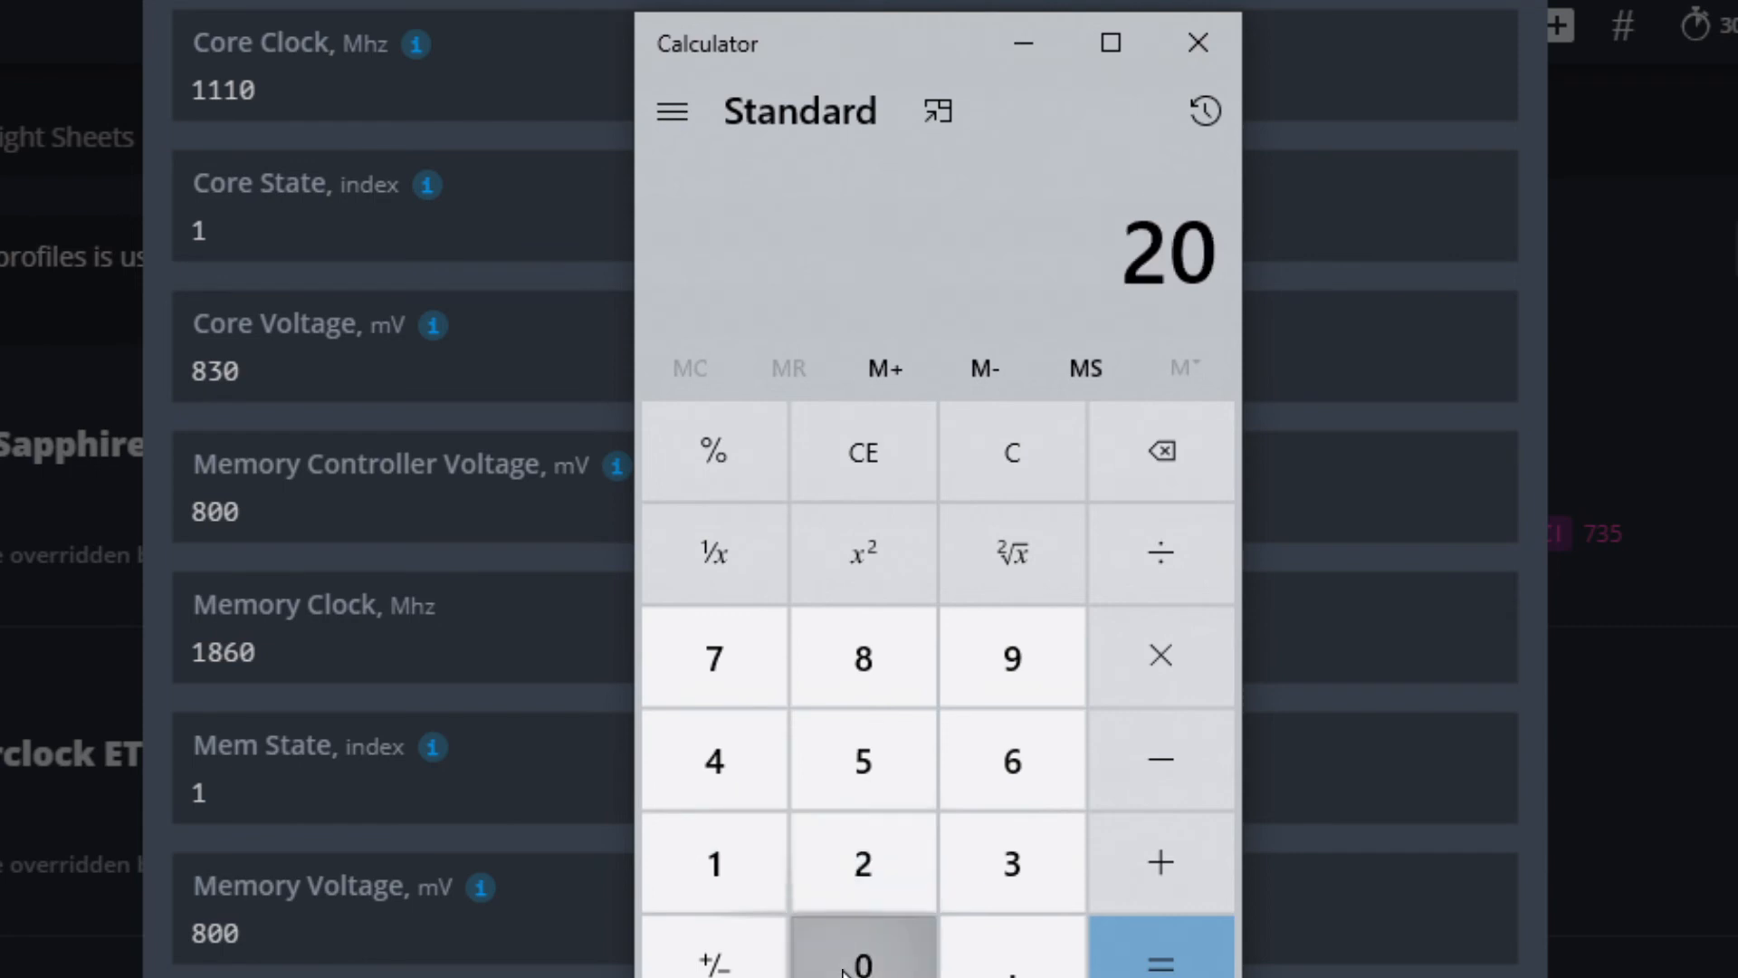
double_click(844, 966)
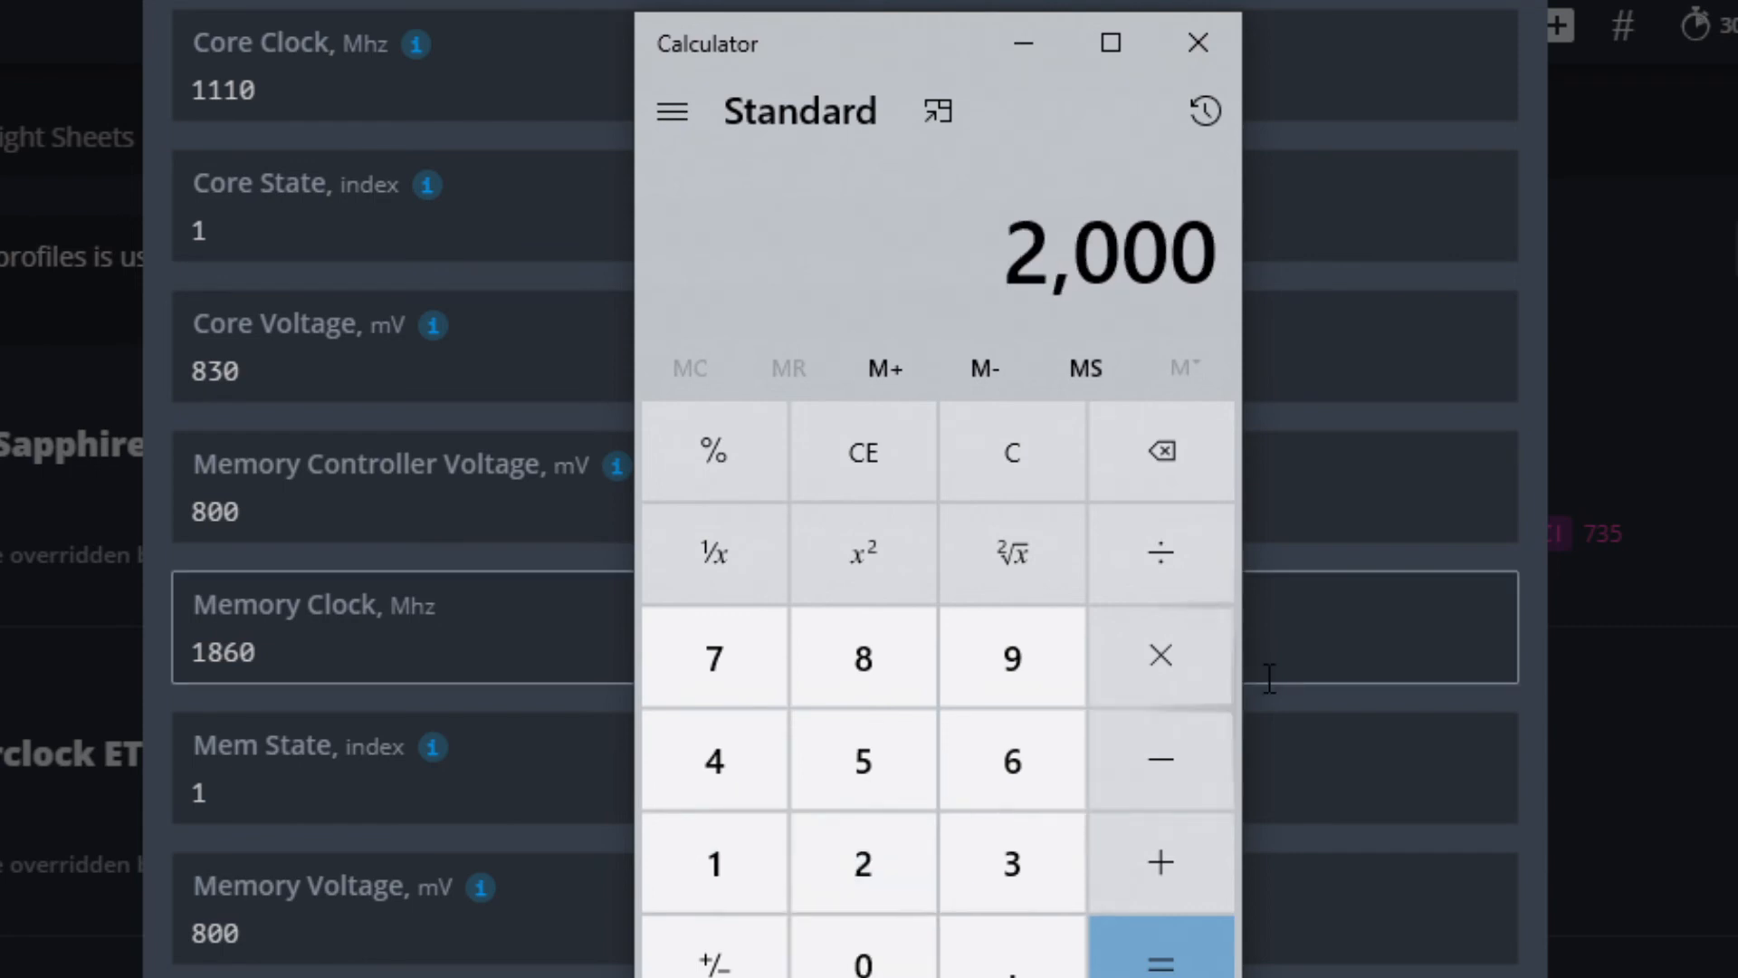
left_click(1170, 563)
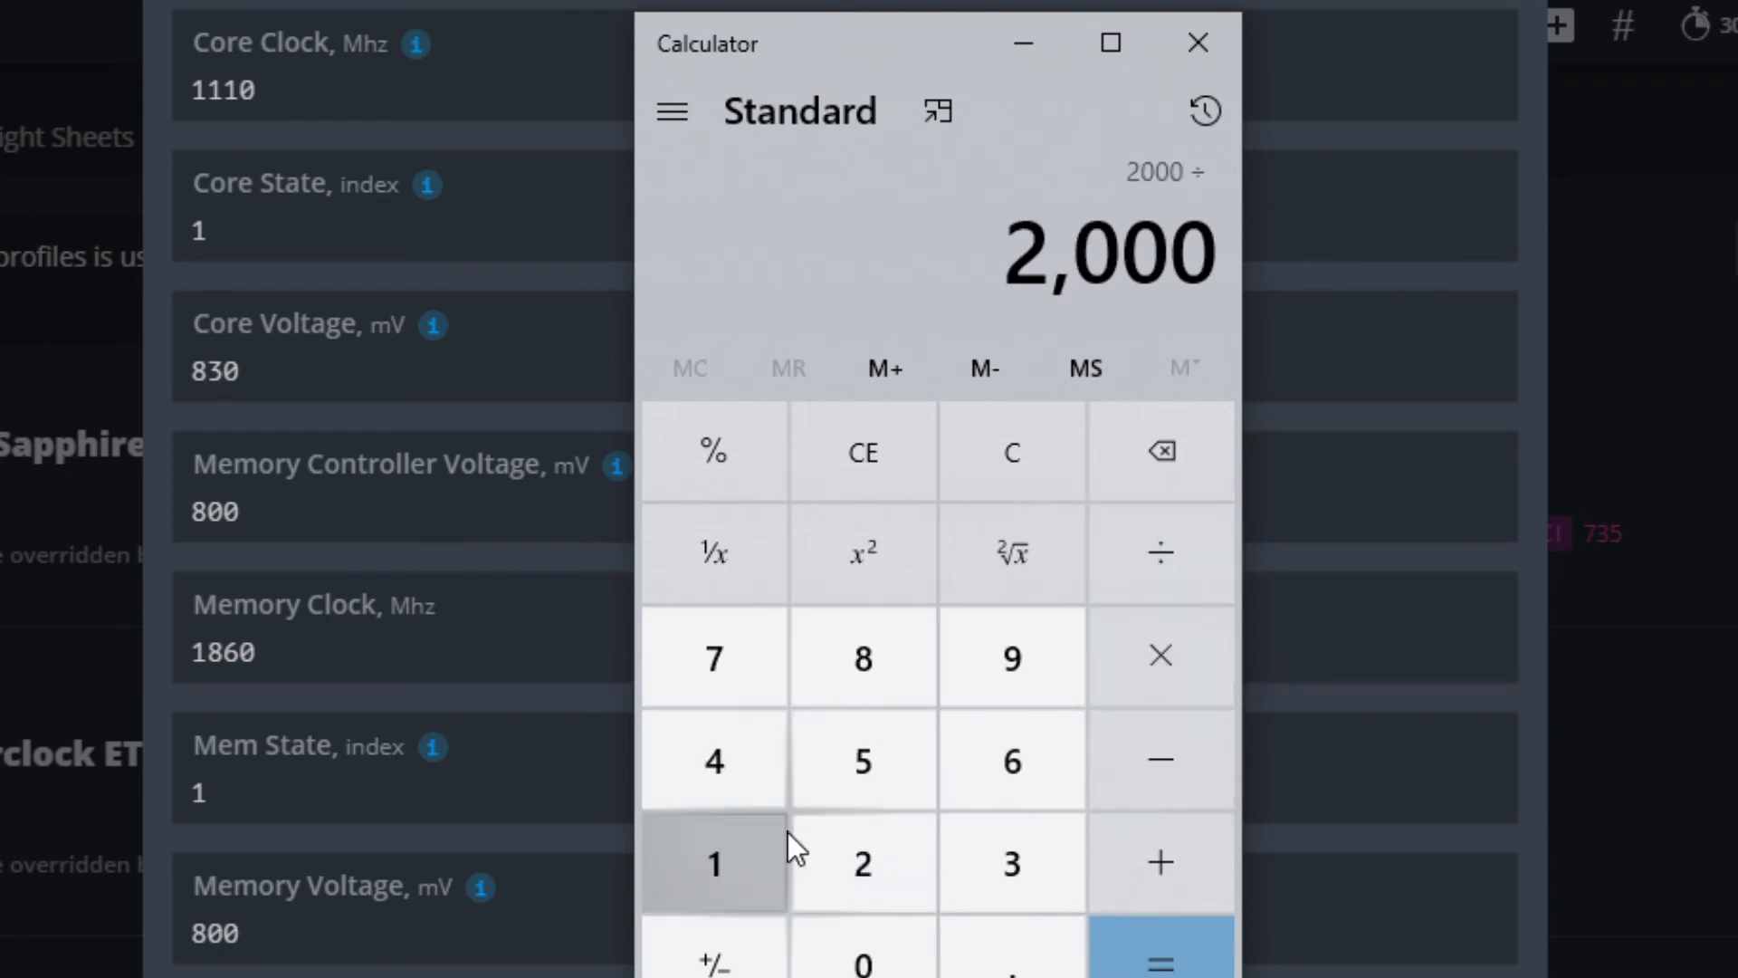
left_click(990, 858)
left_click(862, 957)
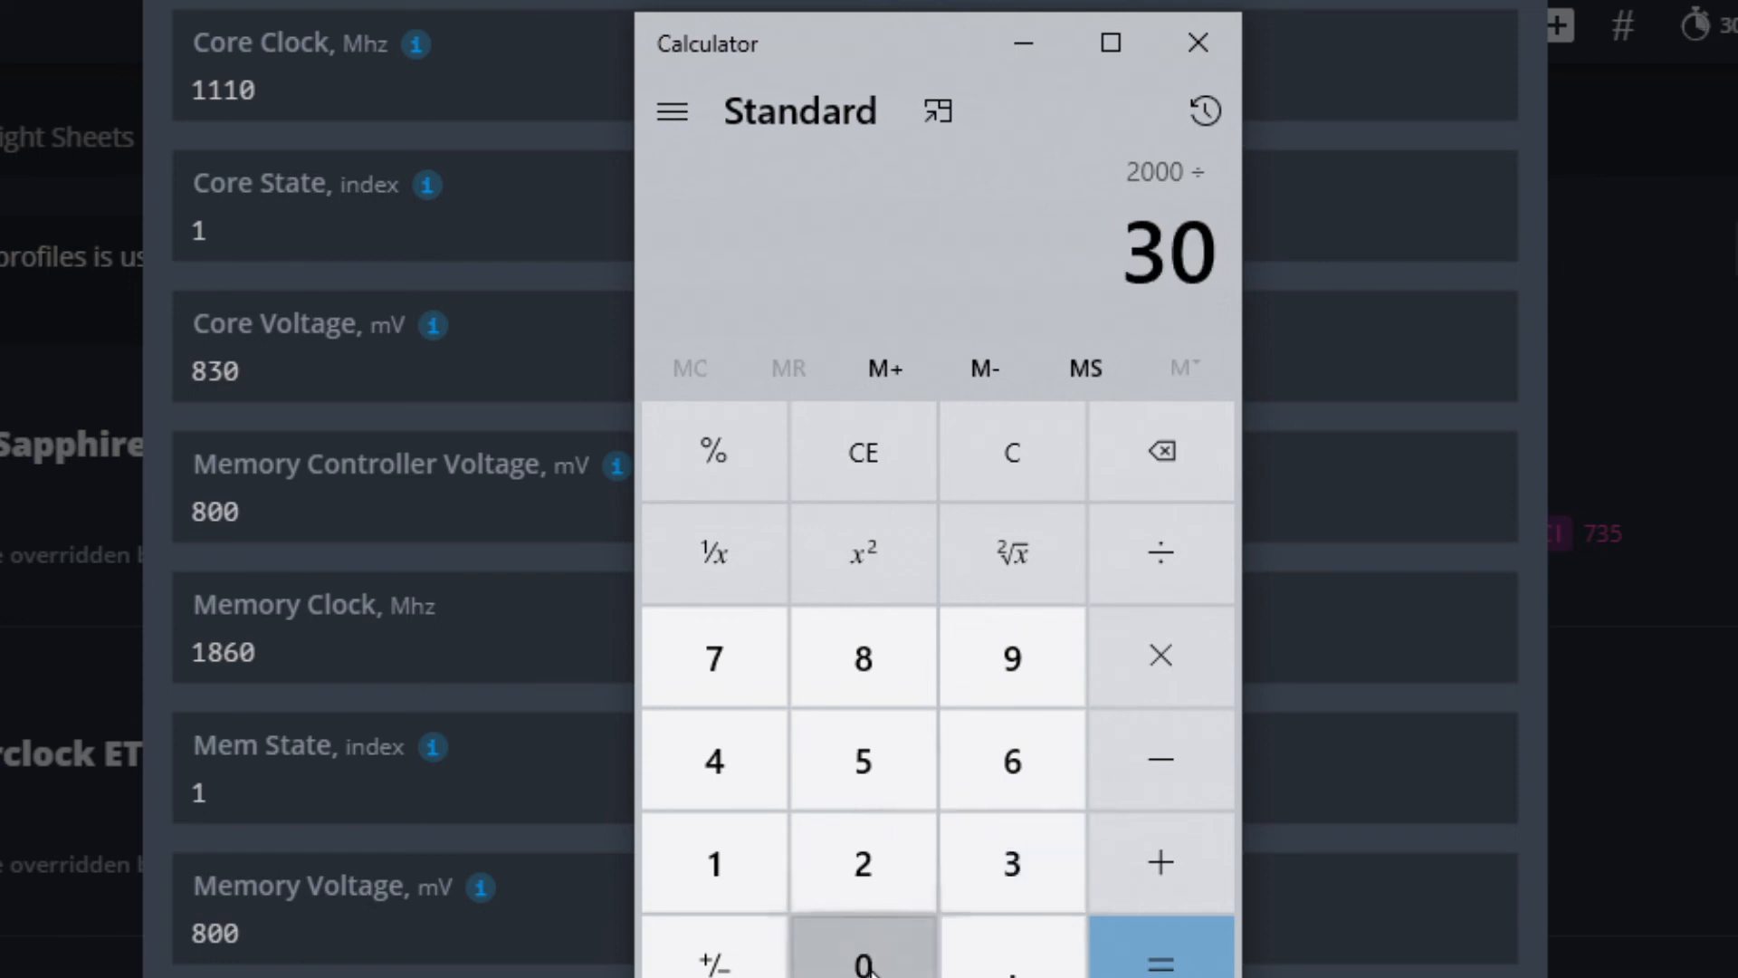
left_click(1161, 955)
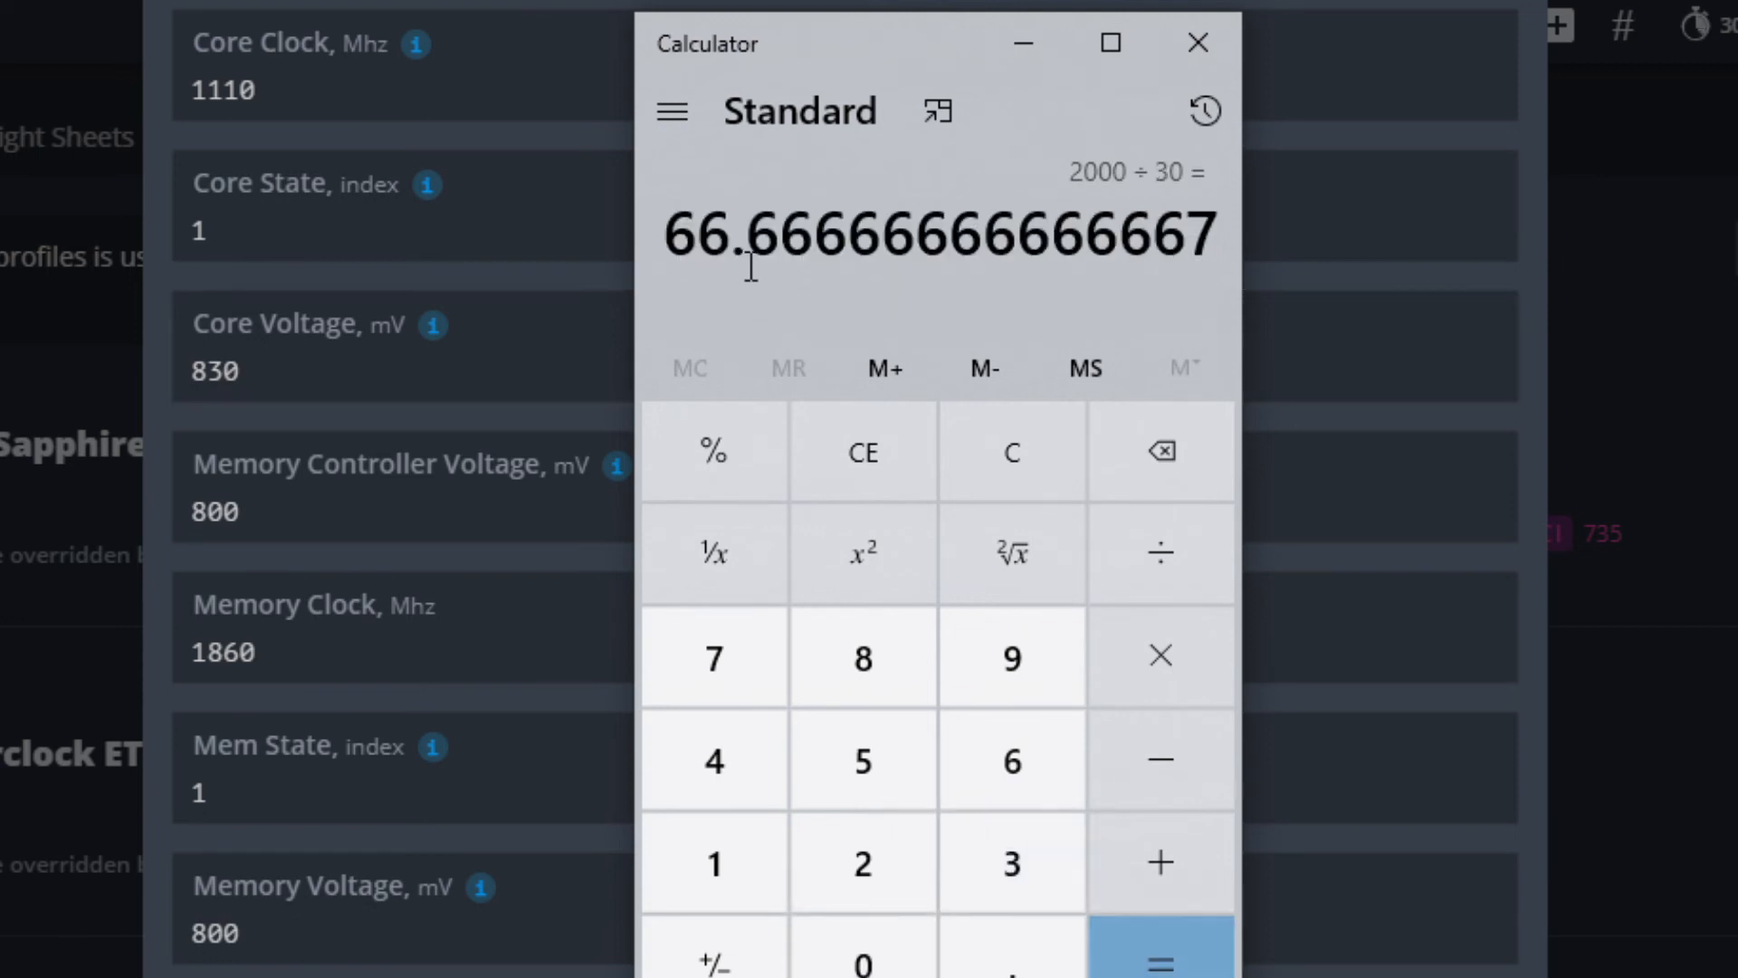
left_click_drag(667, 227, 736, 220)
left_click(736, 220)
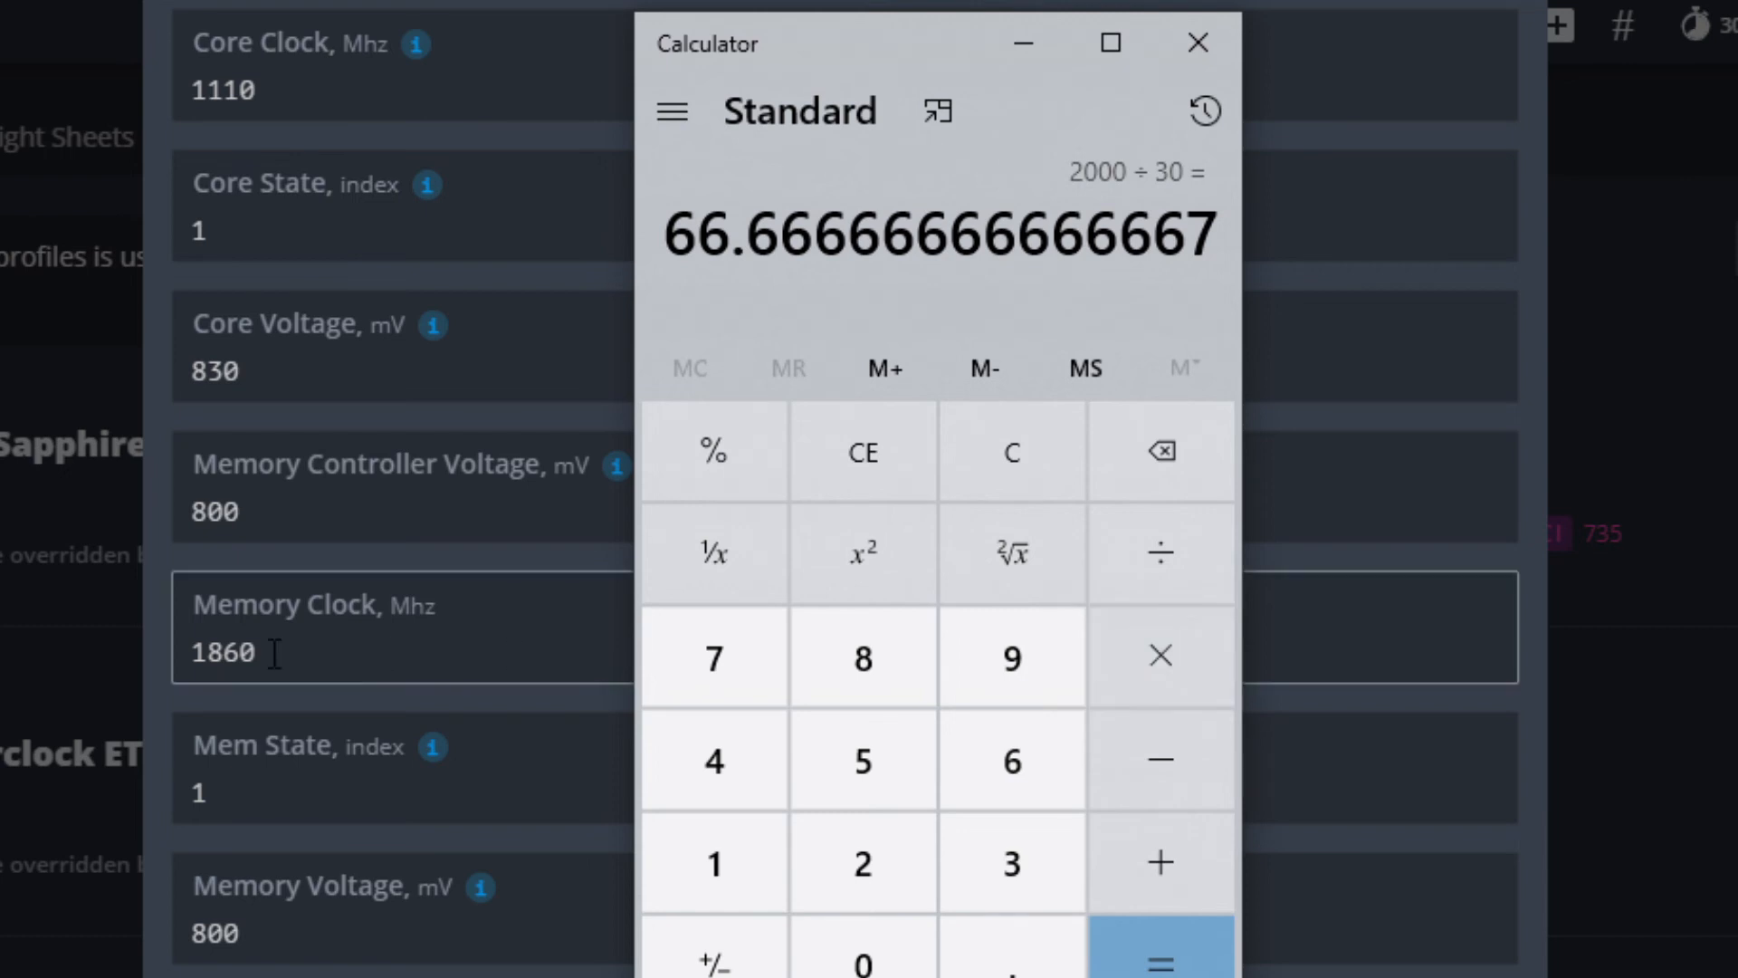
- Divide the memory clock value 1860 by 66.7
left_click(1187, 449)
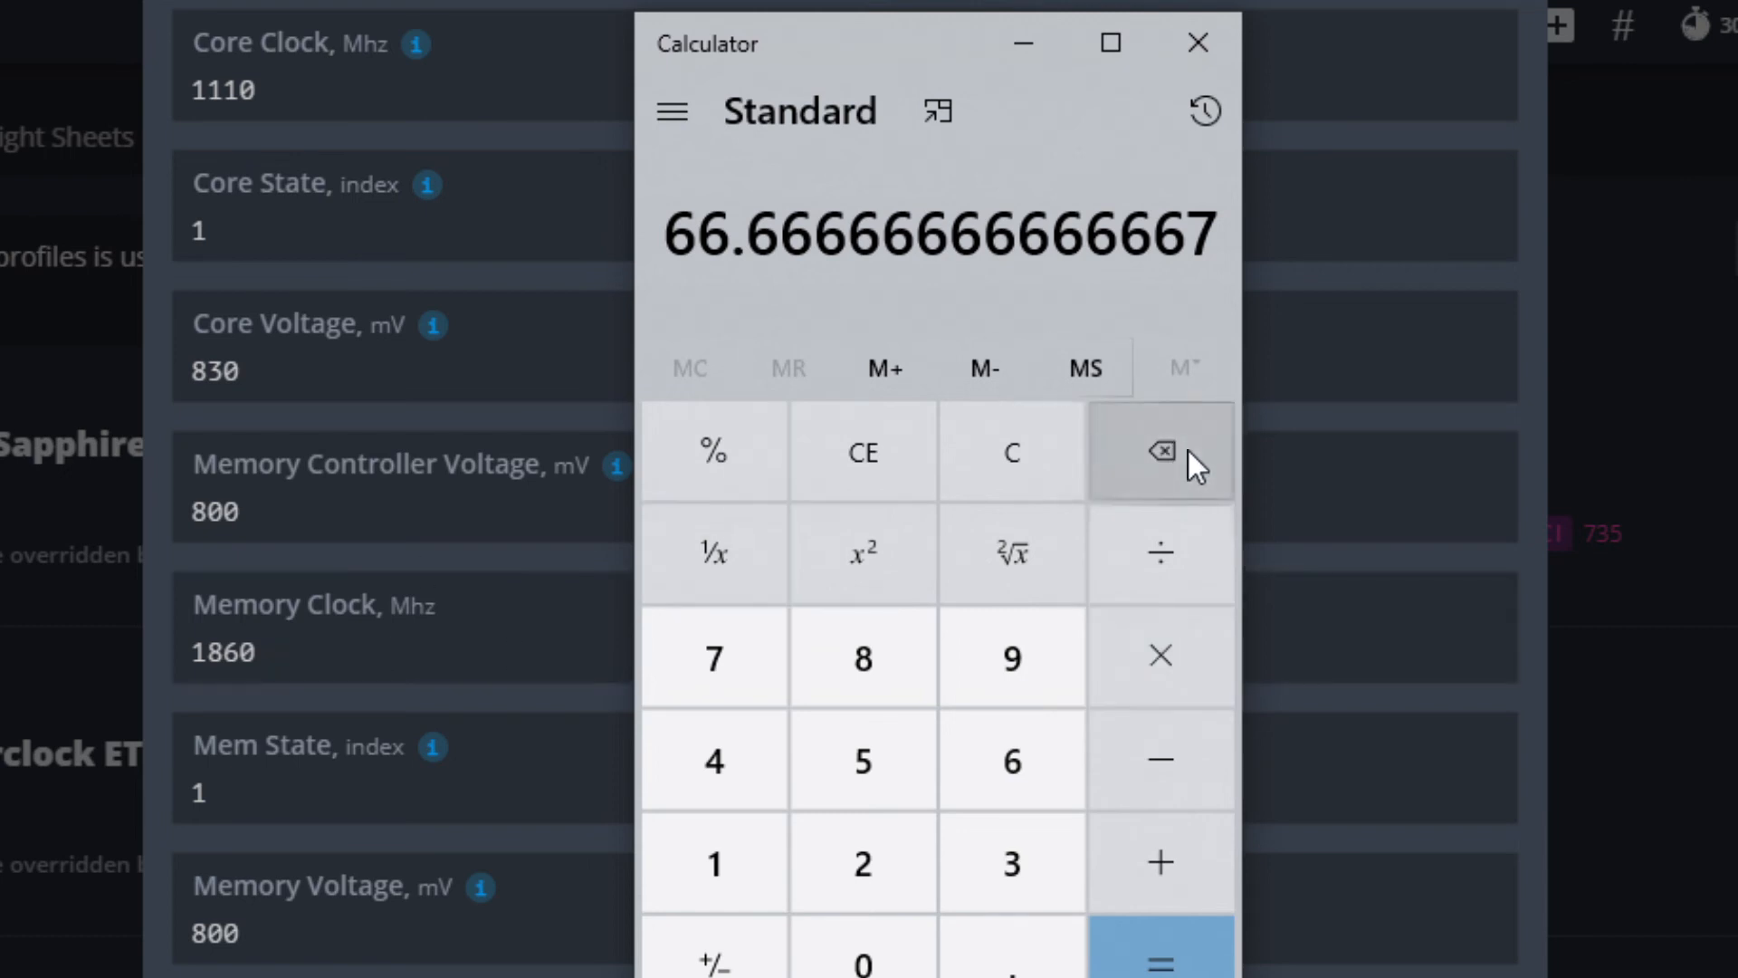
left_click(740, 893)
left_click(869, 655)
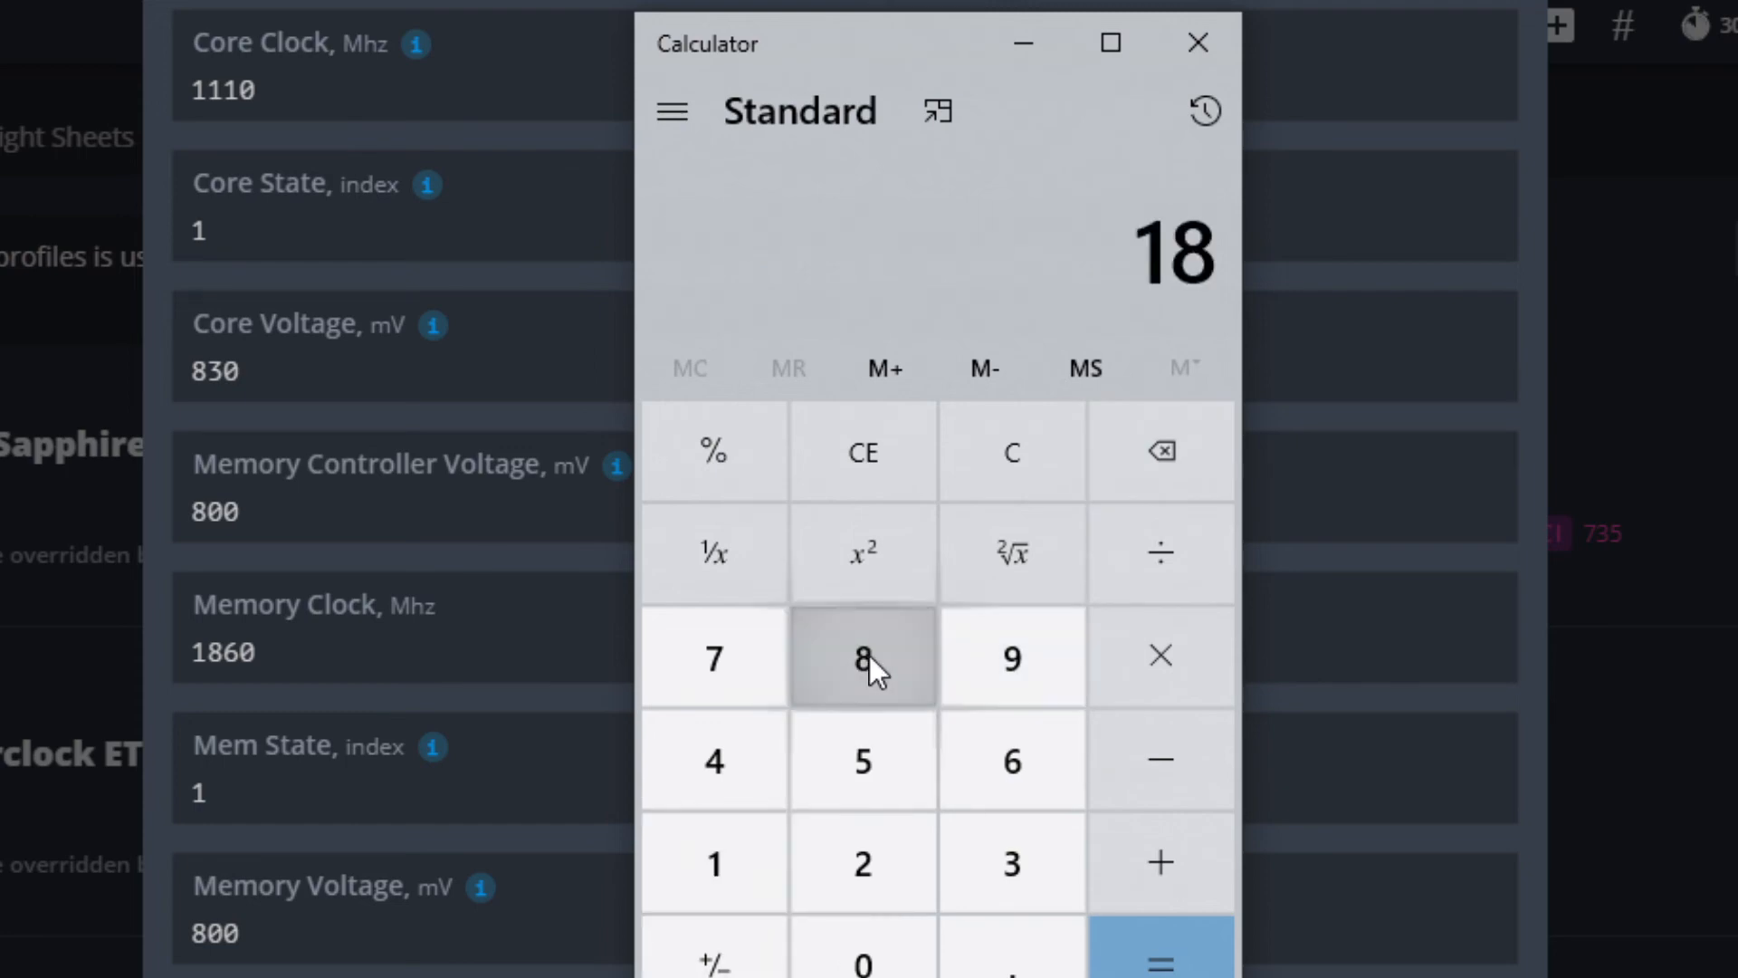
left_click(979, 731)
key("0")
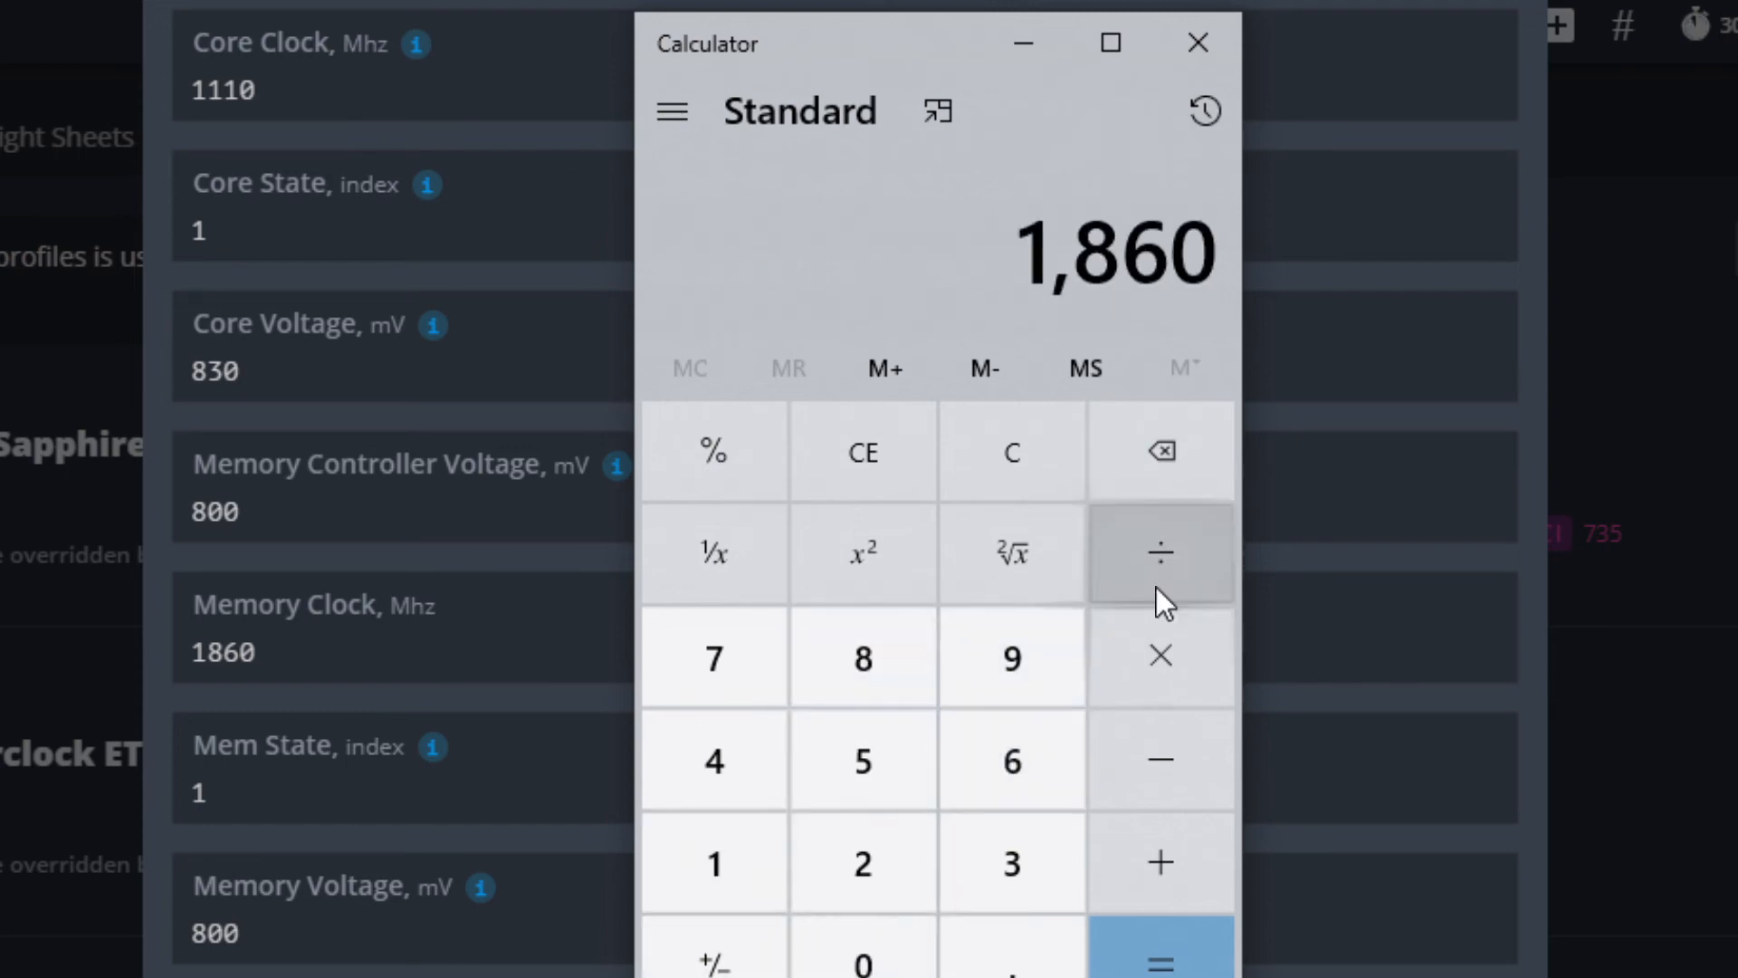
left_click(1165, 551)
left_click(1014, 756)
left_click(1013, 756)
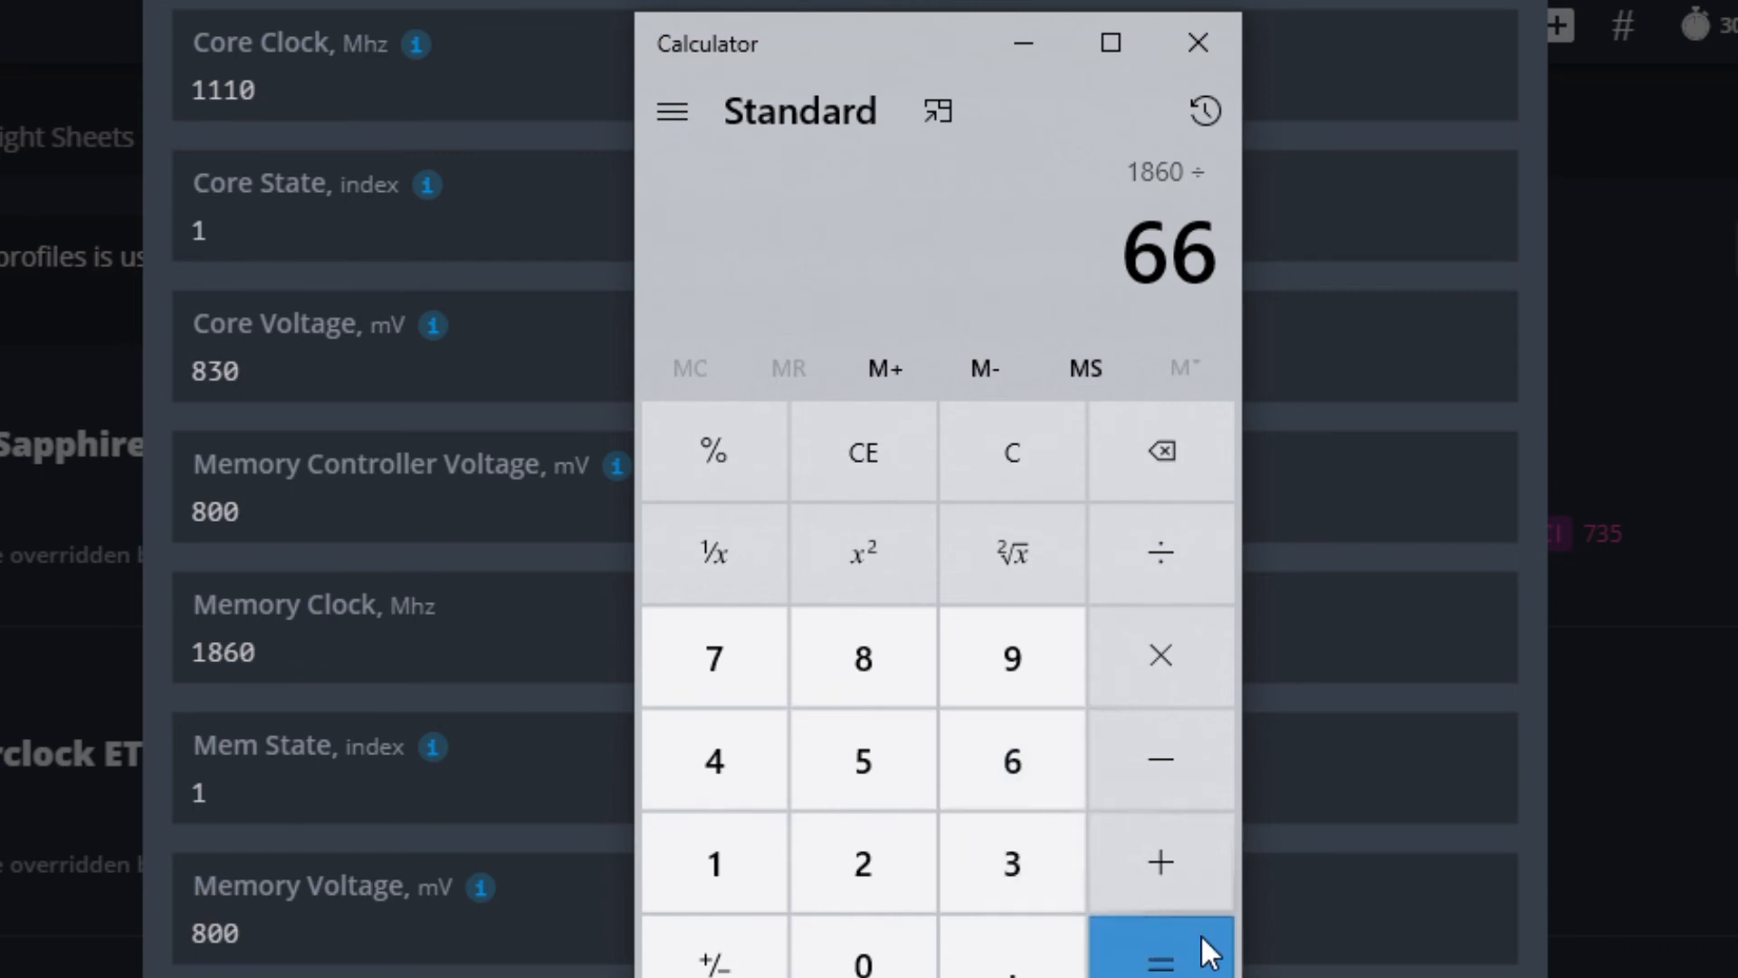
left_click(1061, 959)
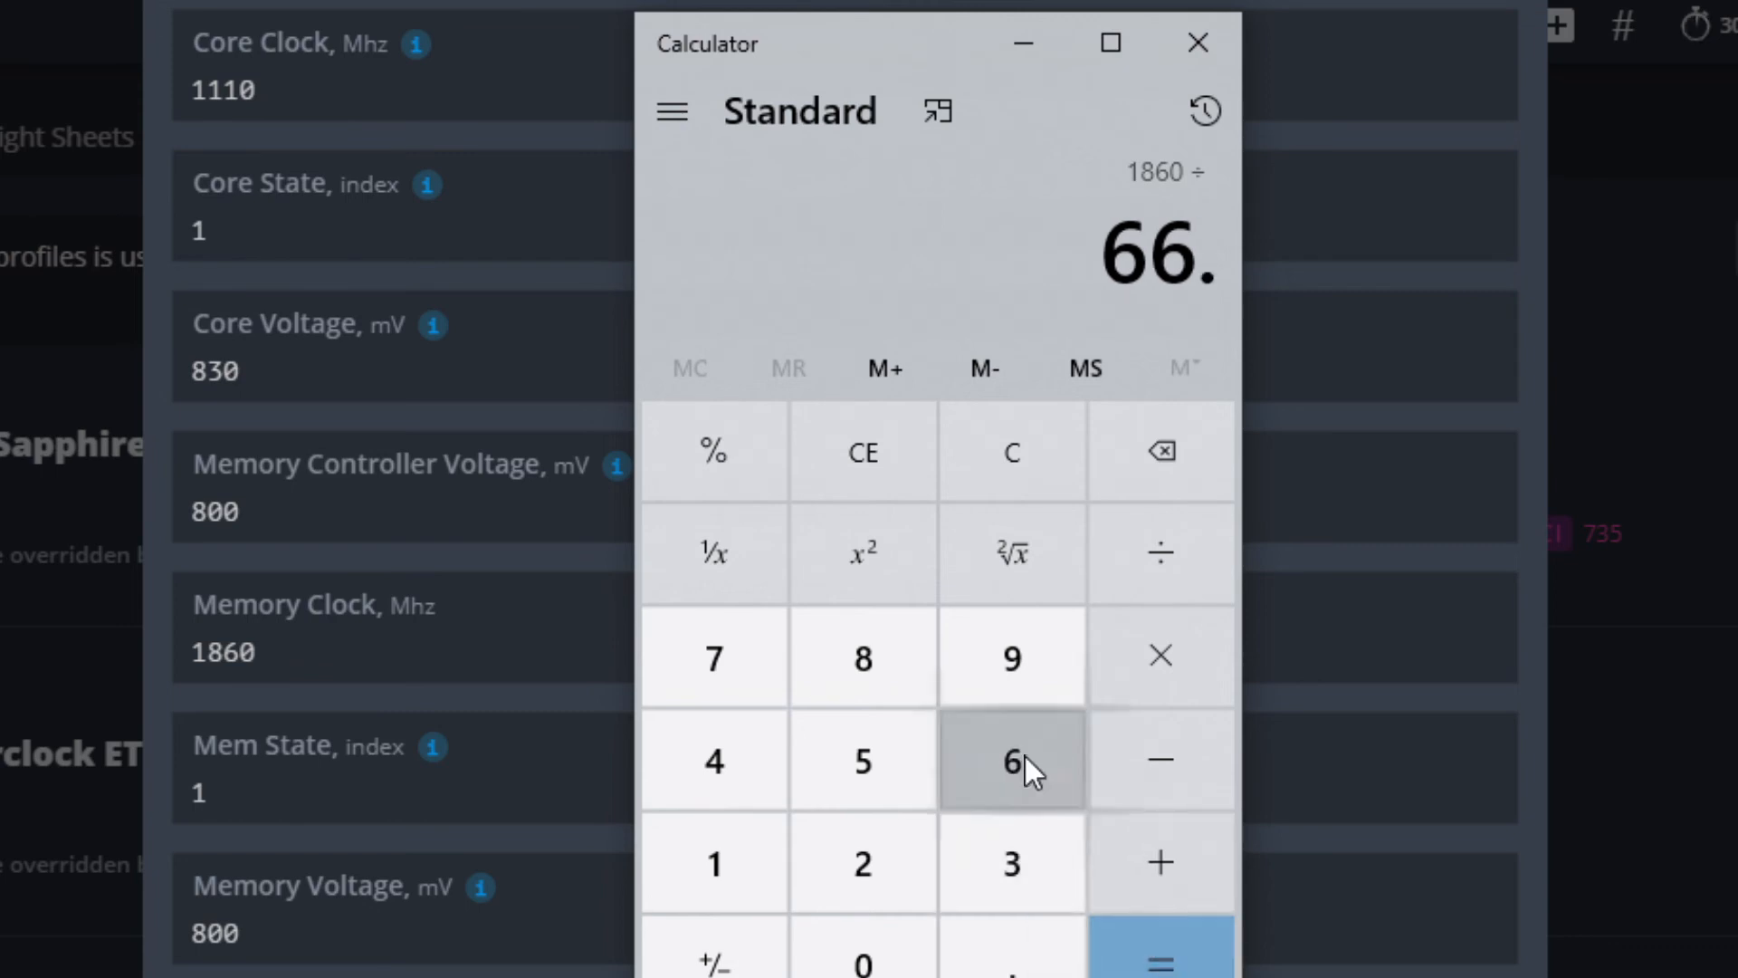
left_click(686, 677)
left_click(1145, 961)
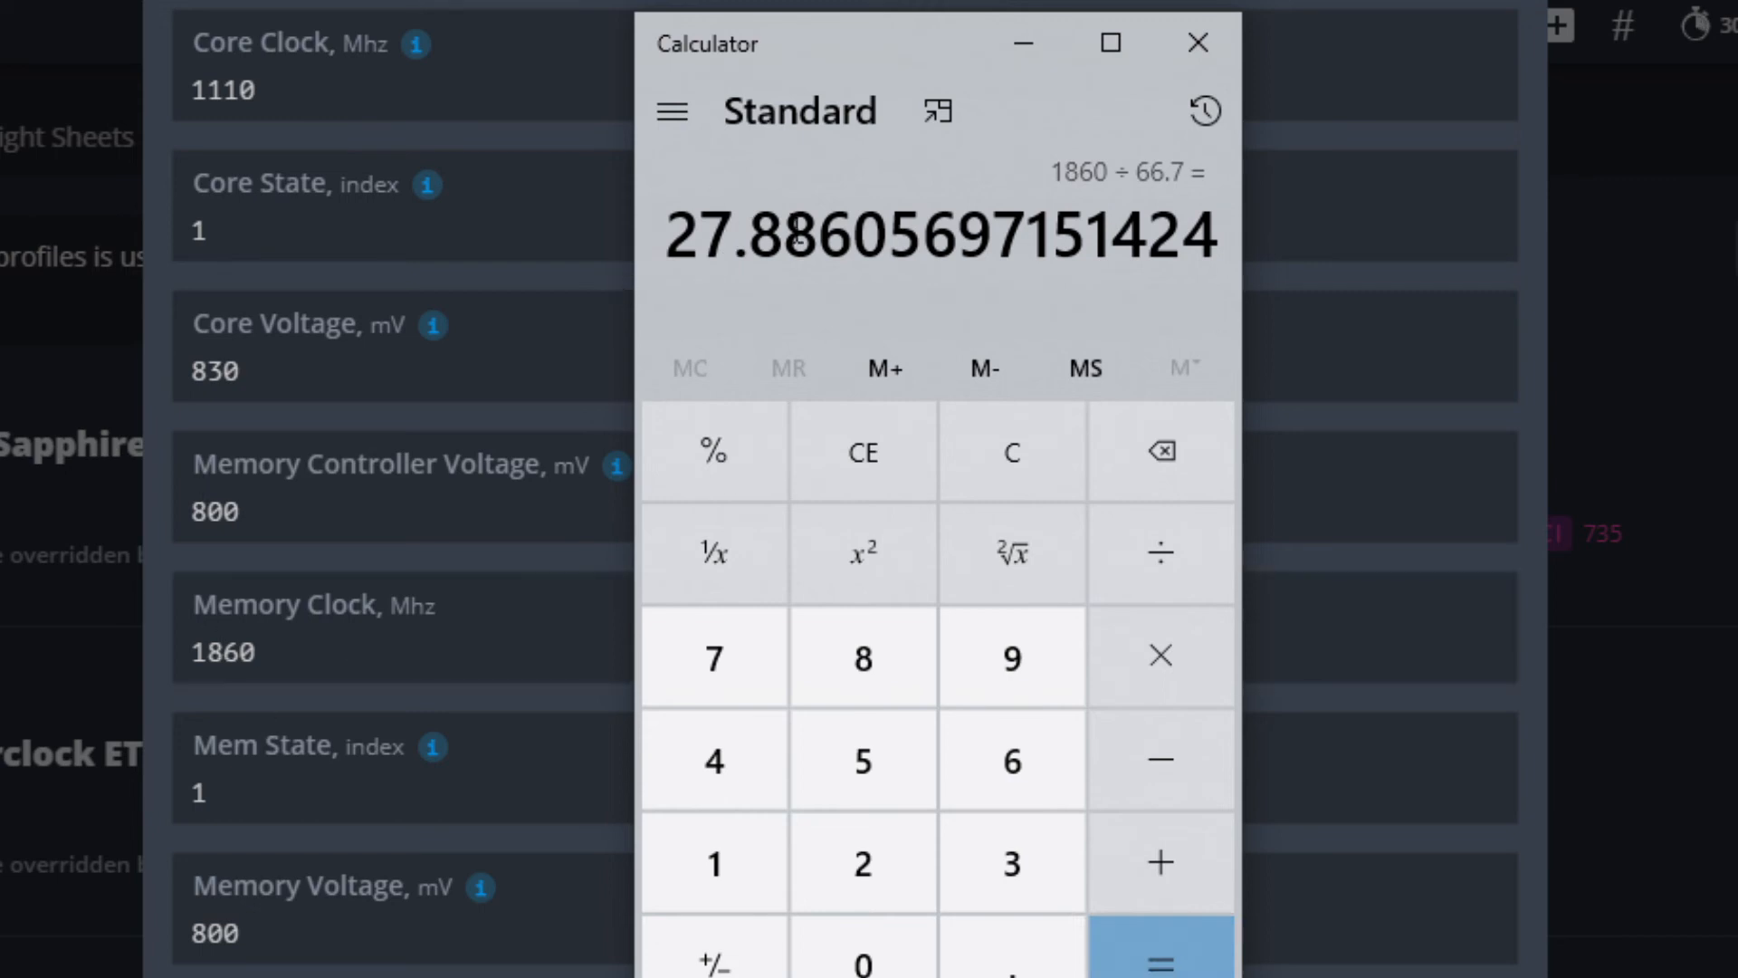
- Divide the core clock value 1110 by 30
left_click(1161, 442)
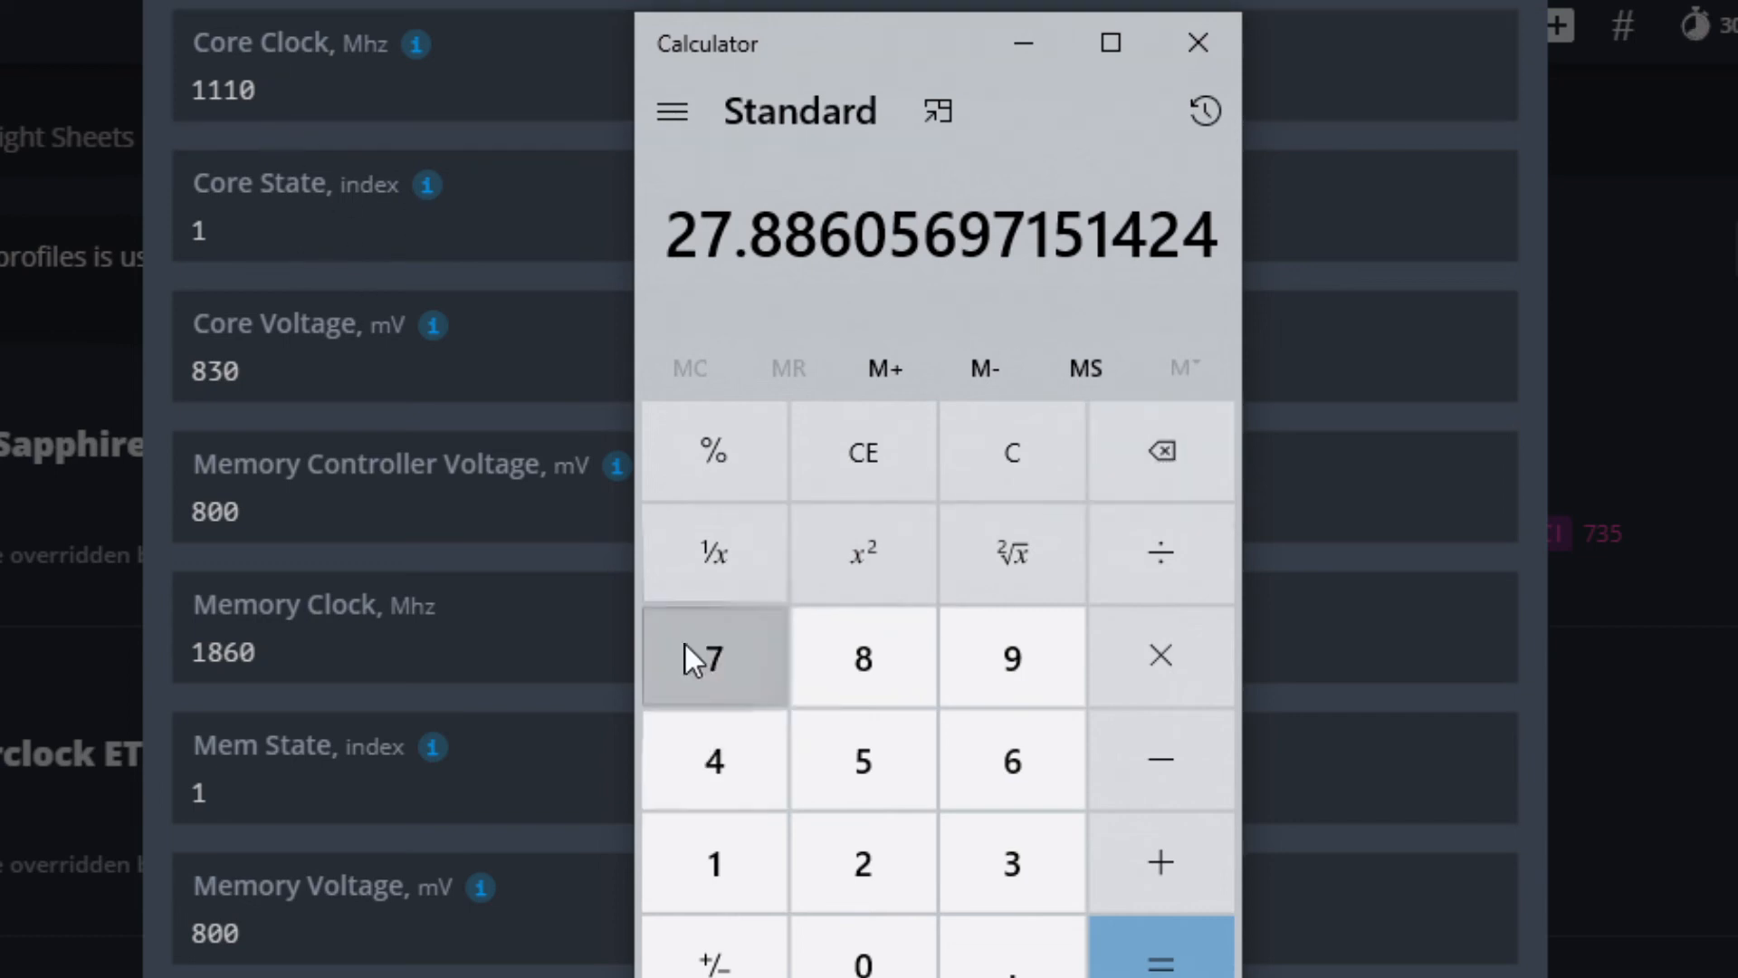
left_click(1064, 847)
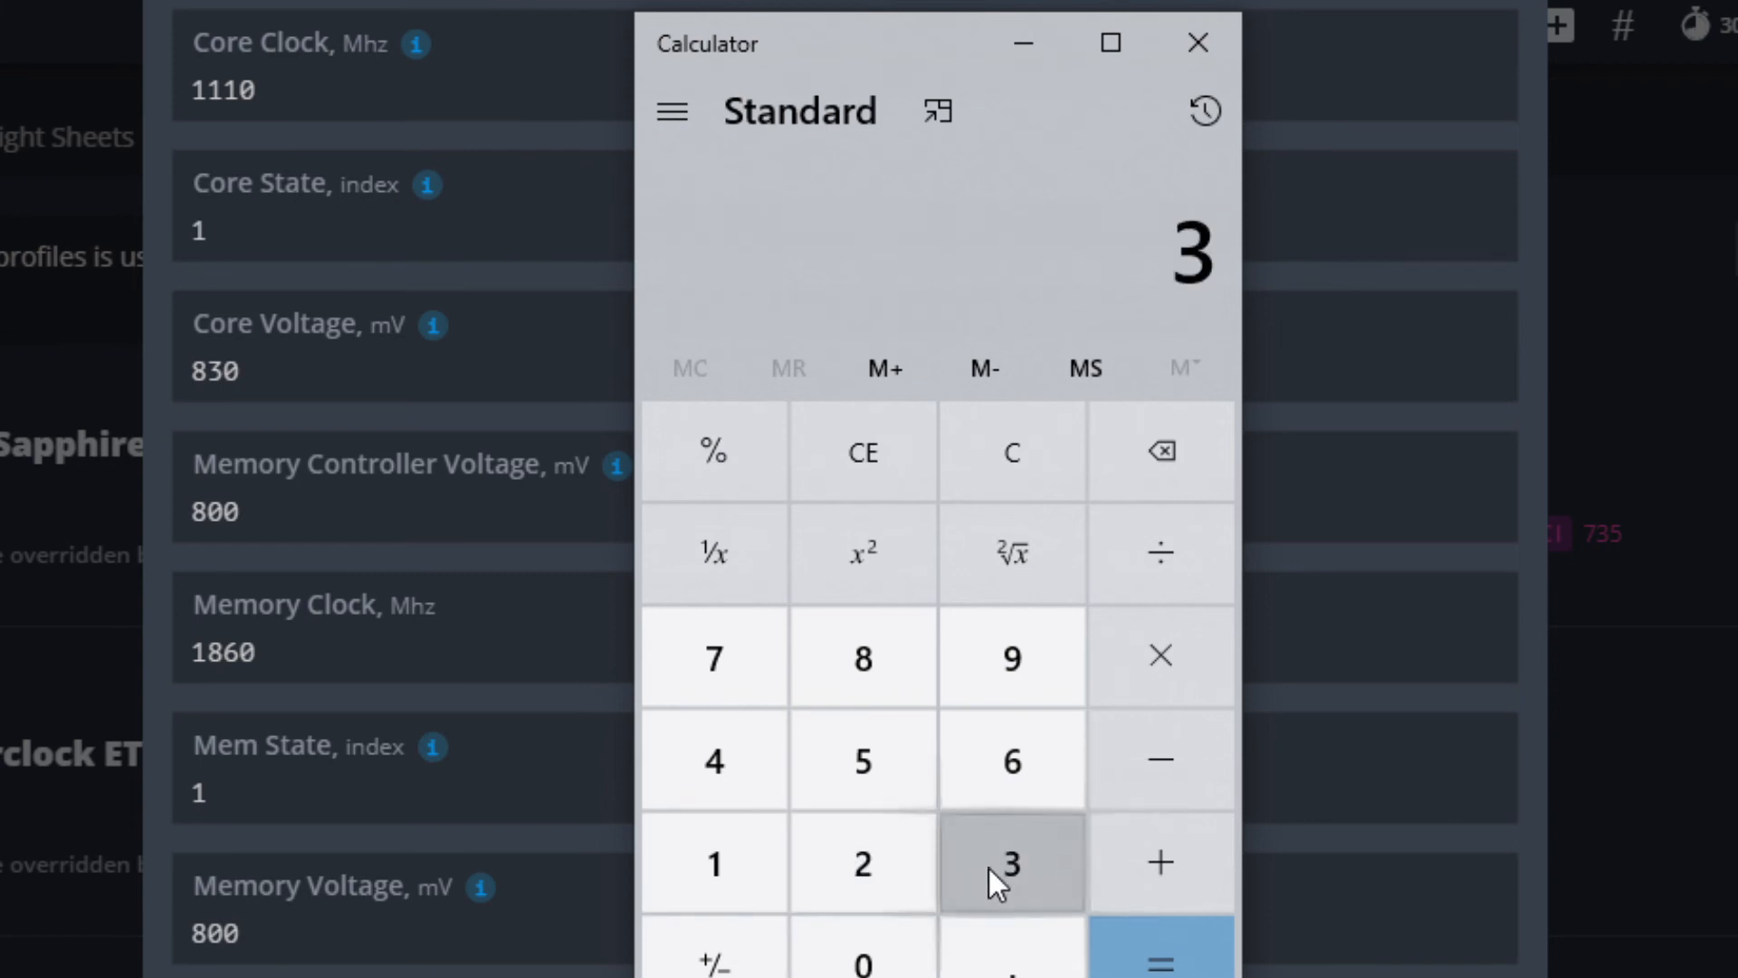
left_click(1181, 450)
left_click(715, 891)
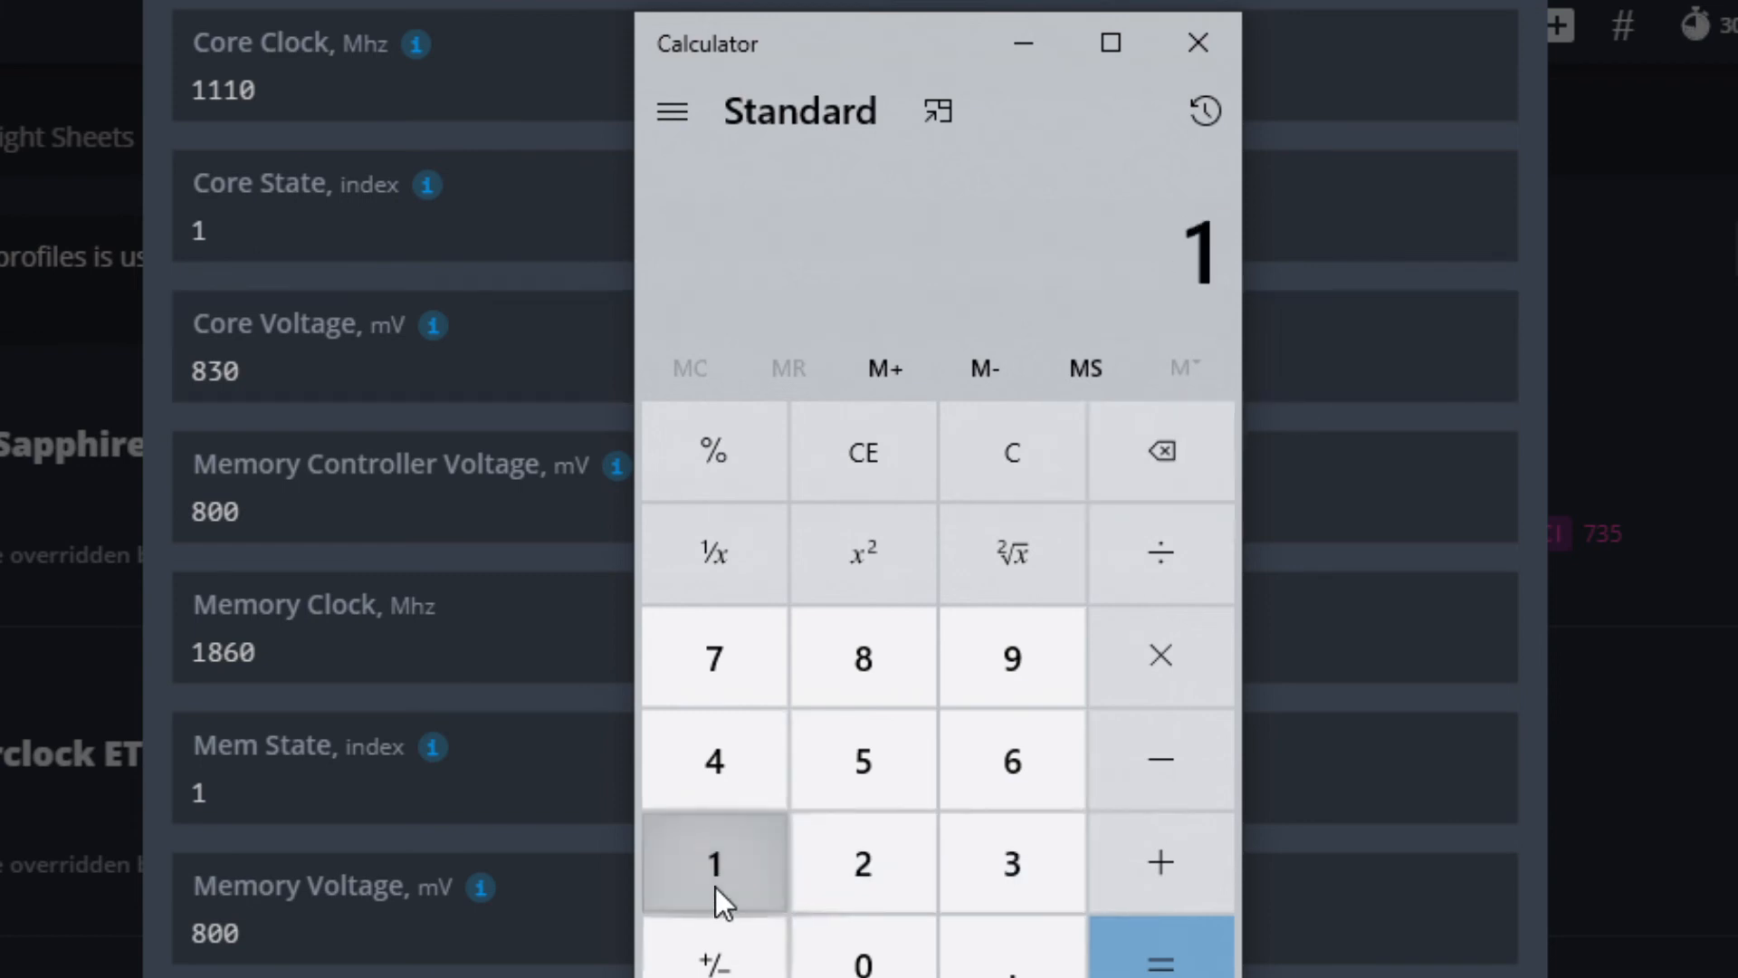
left_click(715, 896)
left_click(715, 887)
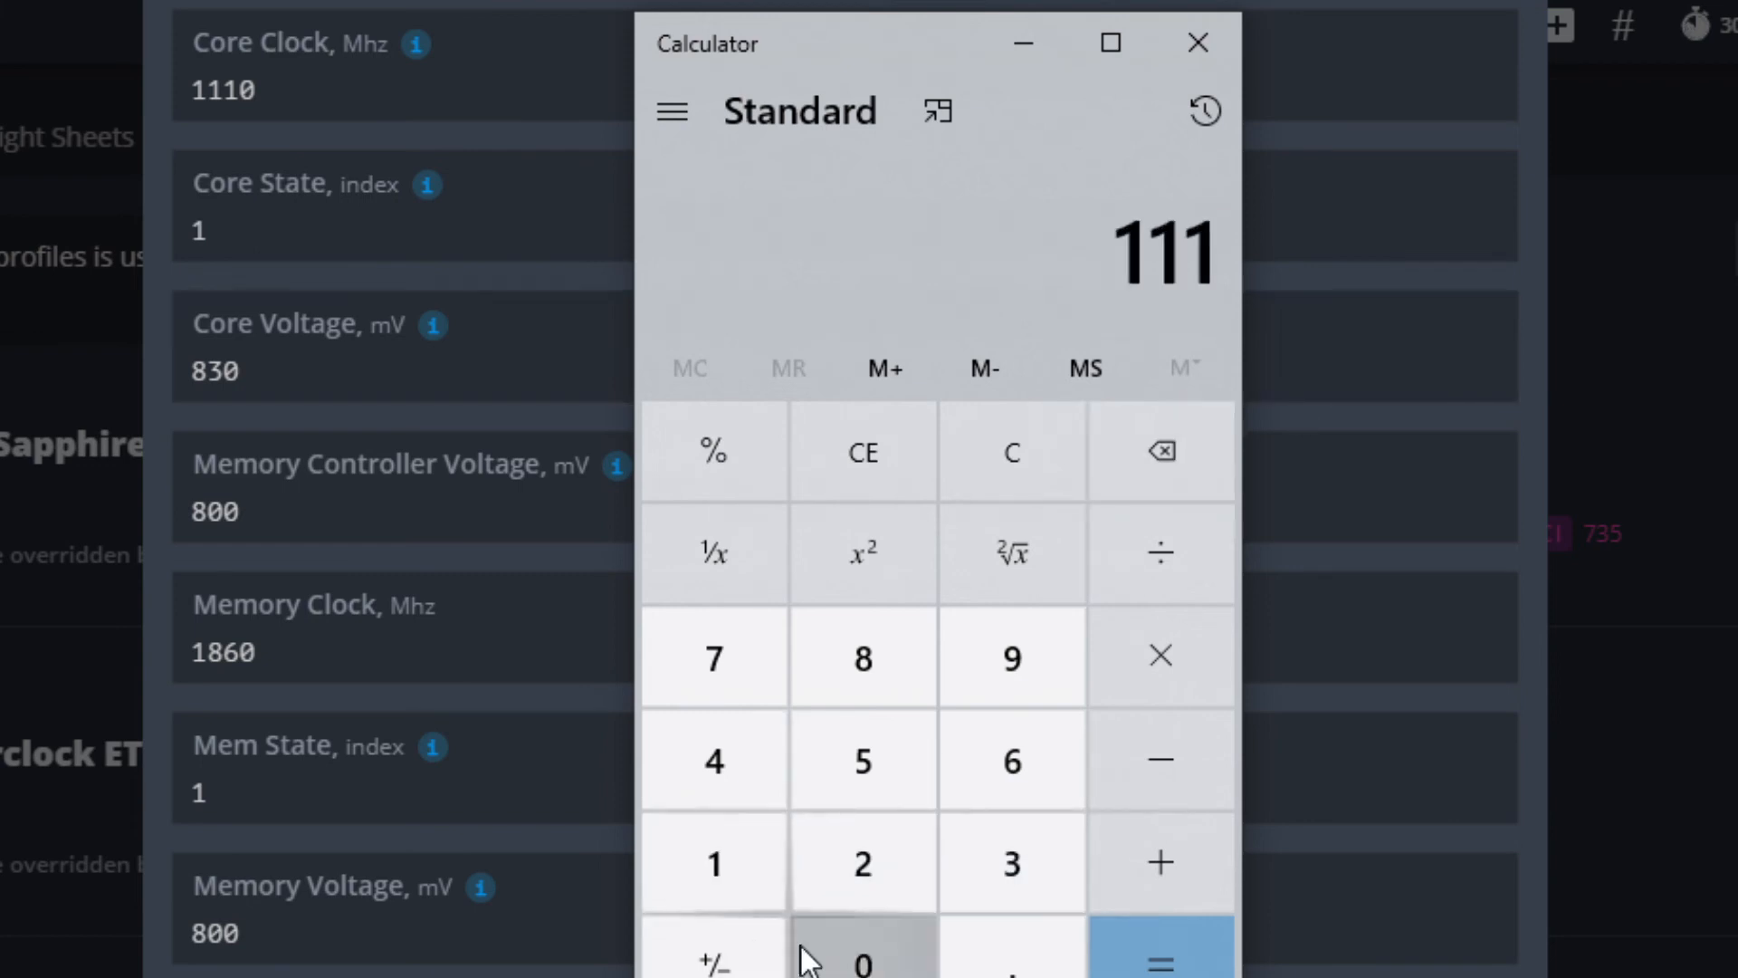
left_click(823, 958)
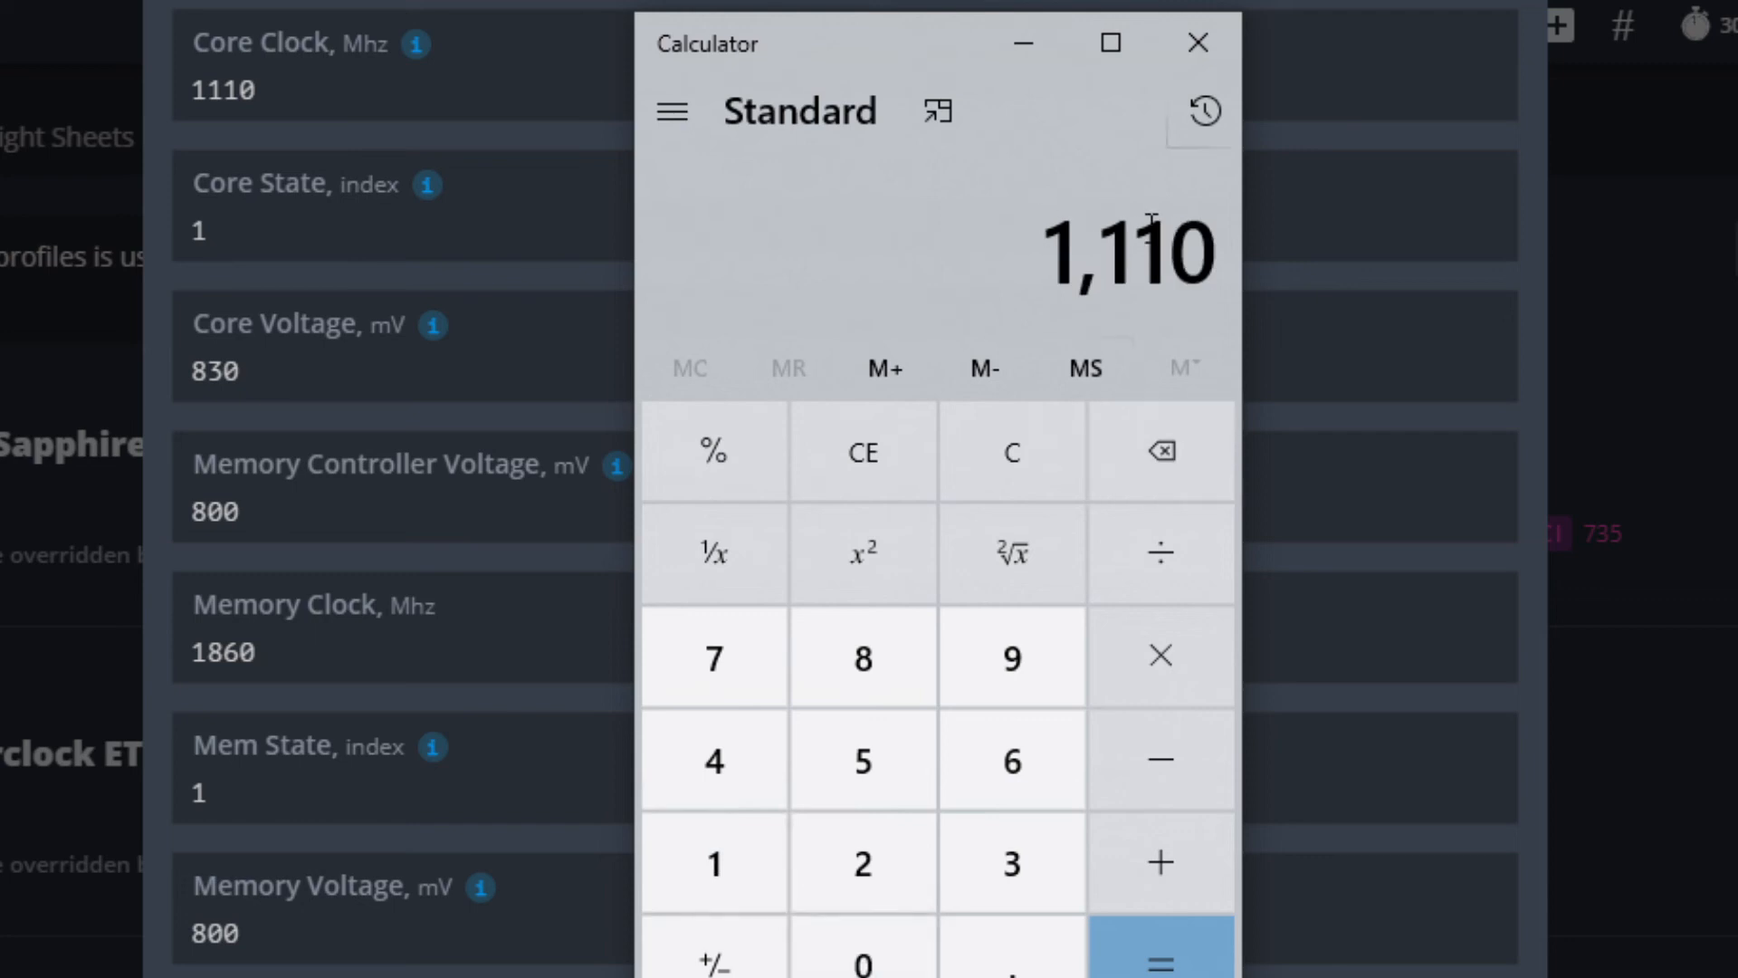
left_click(1164, 534)
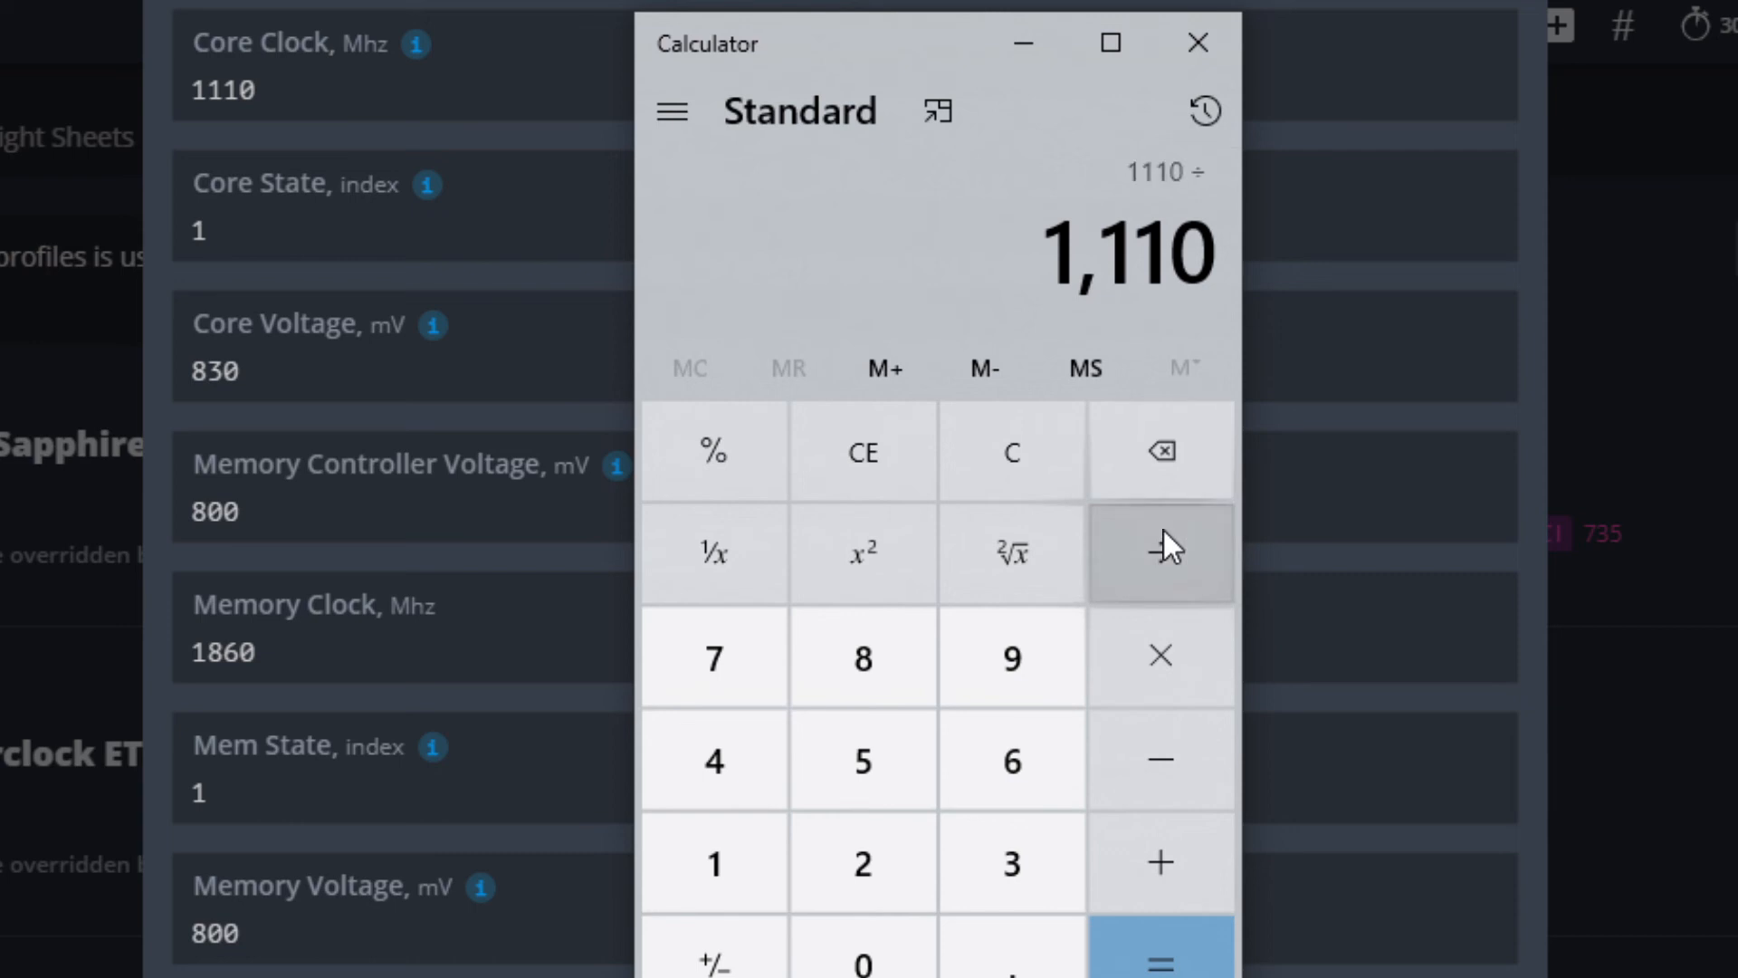
left_click(1026, 867)
left_click(864, 962)
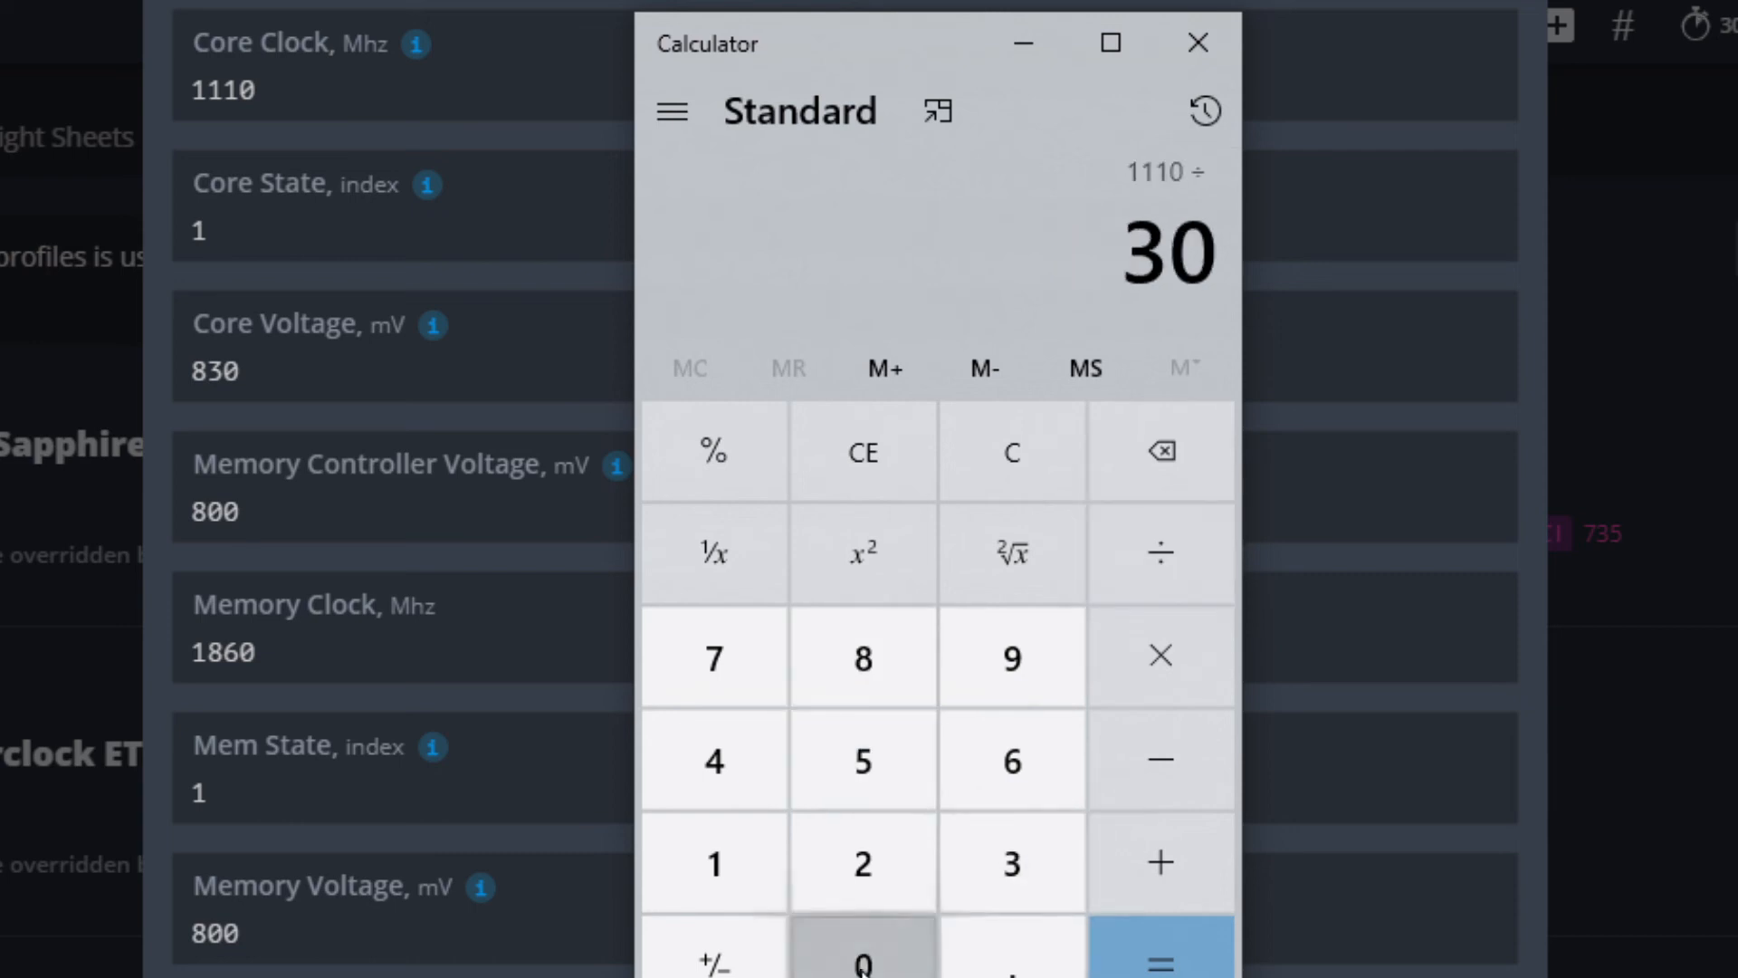
left_click(1181, 967)
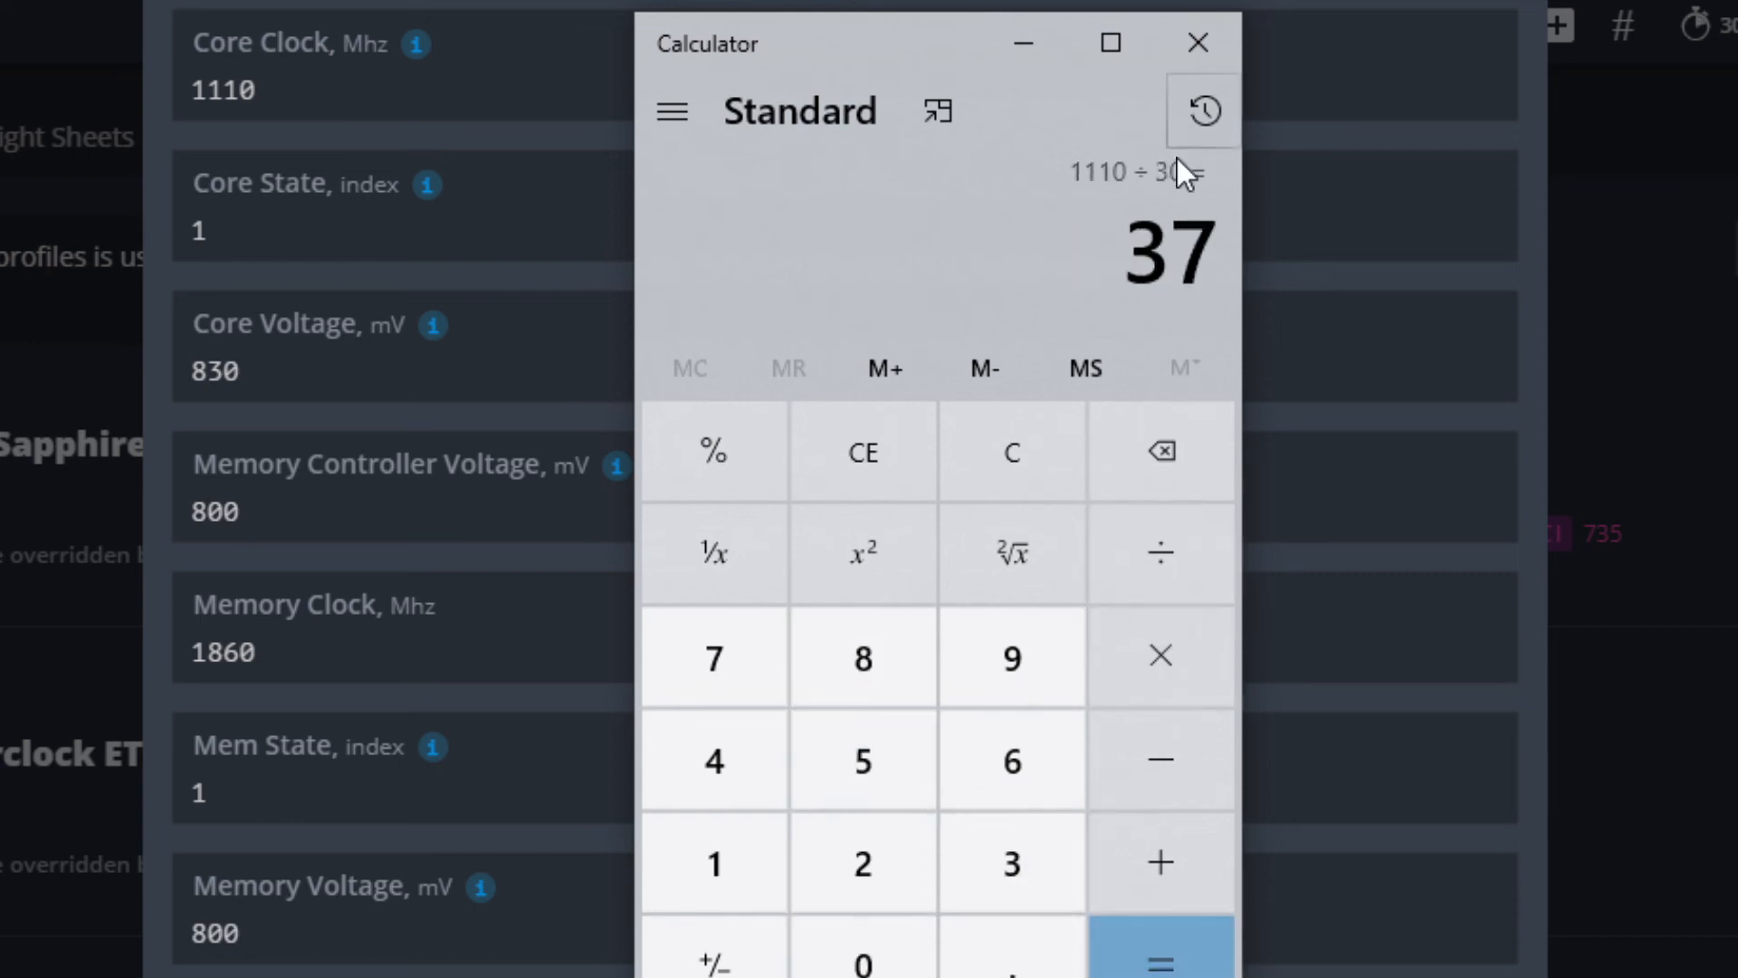
left_click_drag(1128, 241, 1172, 243)
left_click(1210, 244)
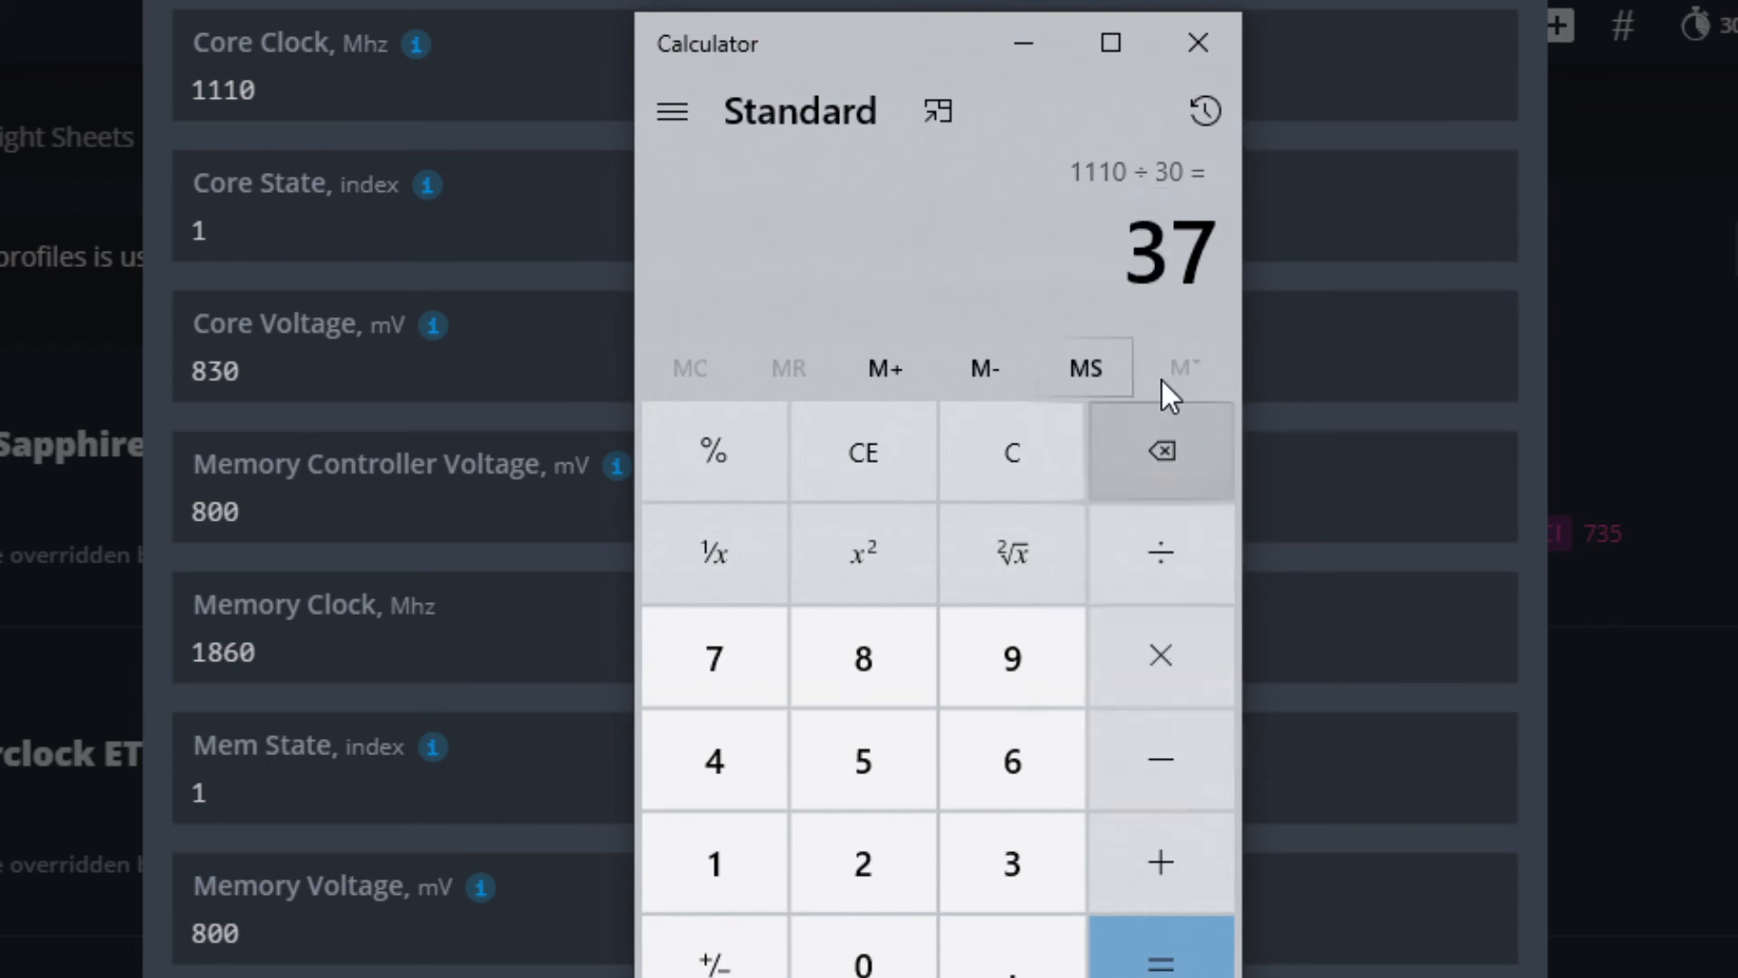
- Multiply the core clock ratio of 37 by 28 to work out a lower core clock
left_click(1171, 452)
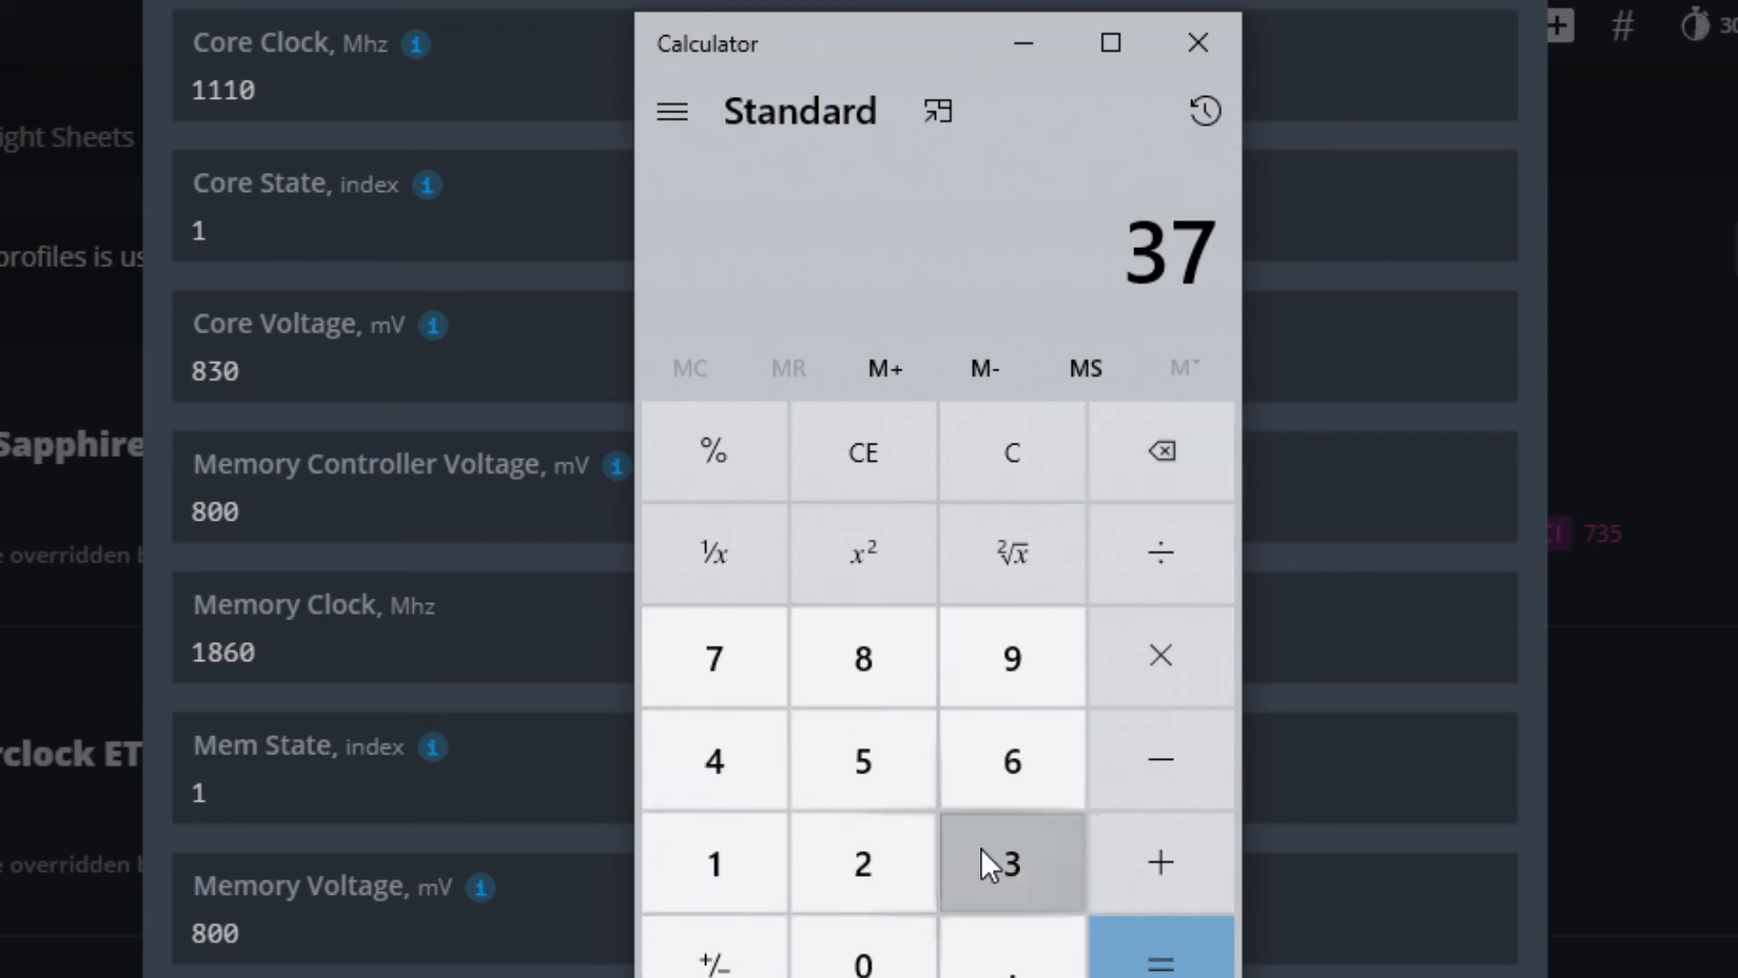
left_click(1007, 844)
left_click(1007, 844)
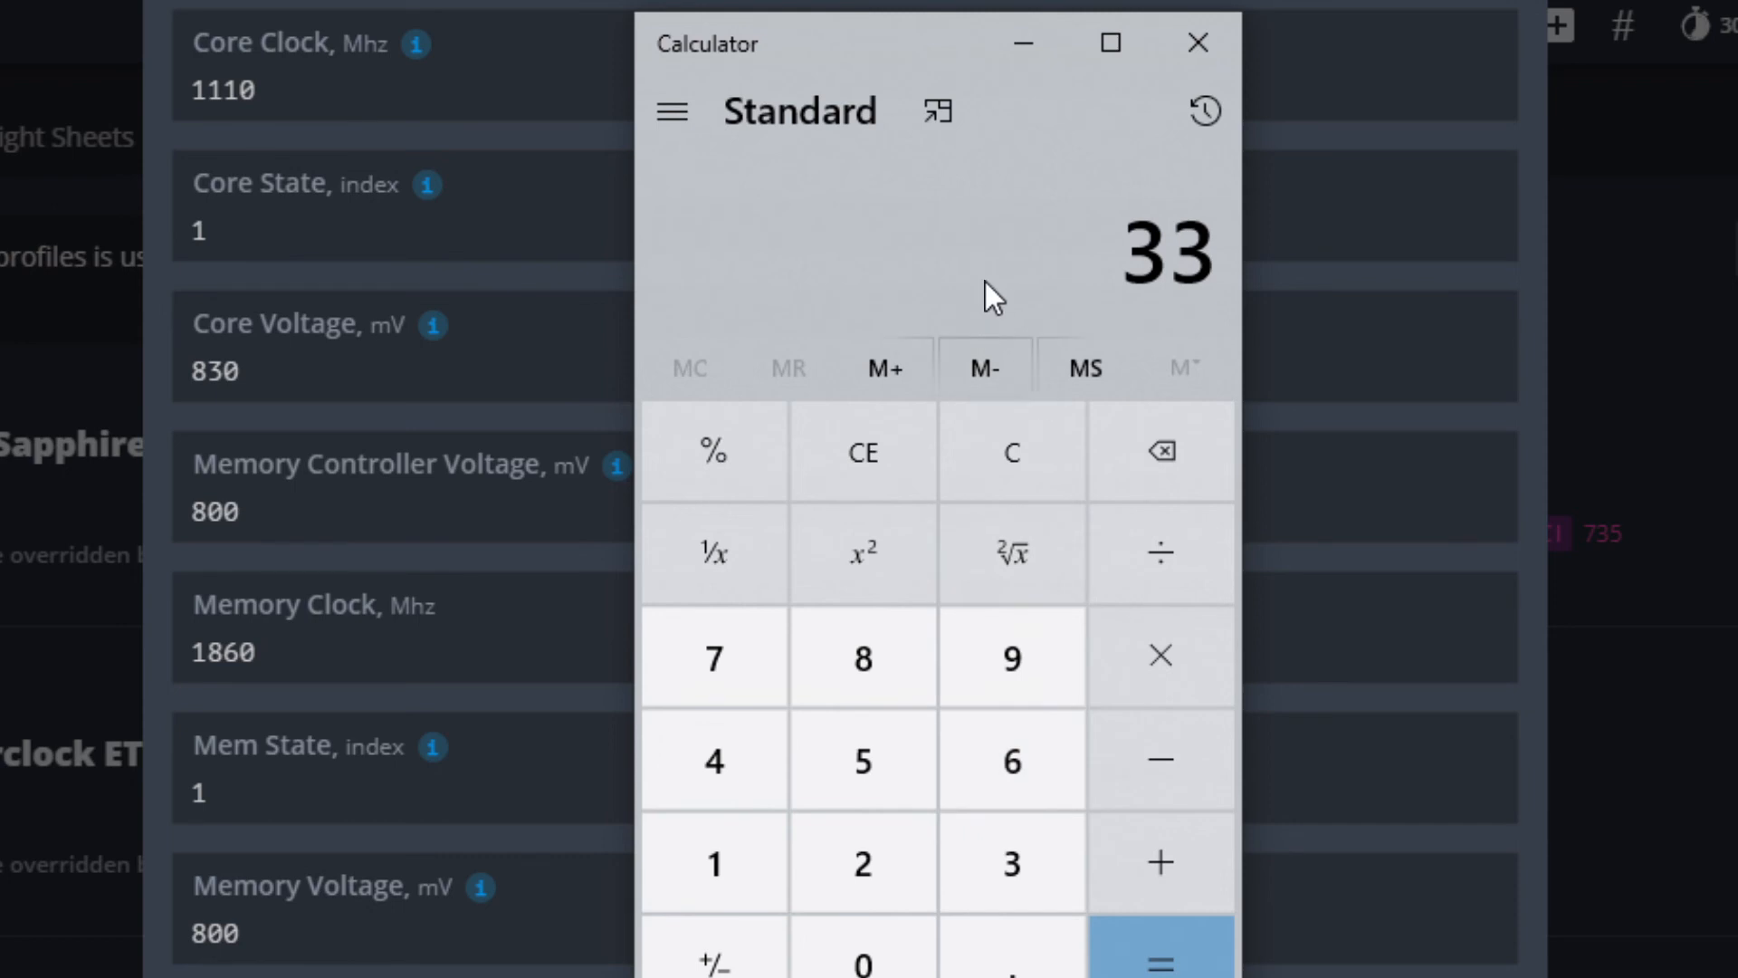
key("BackSpace")
key("7")
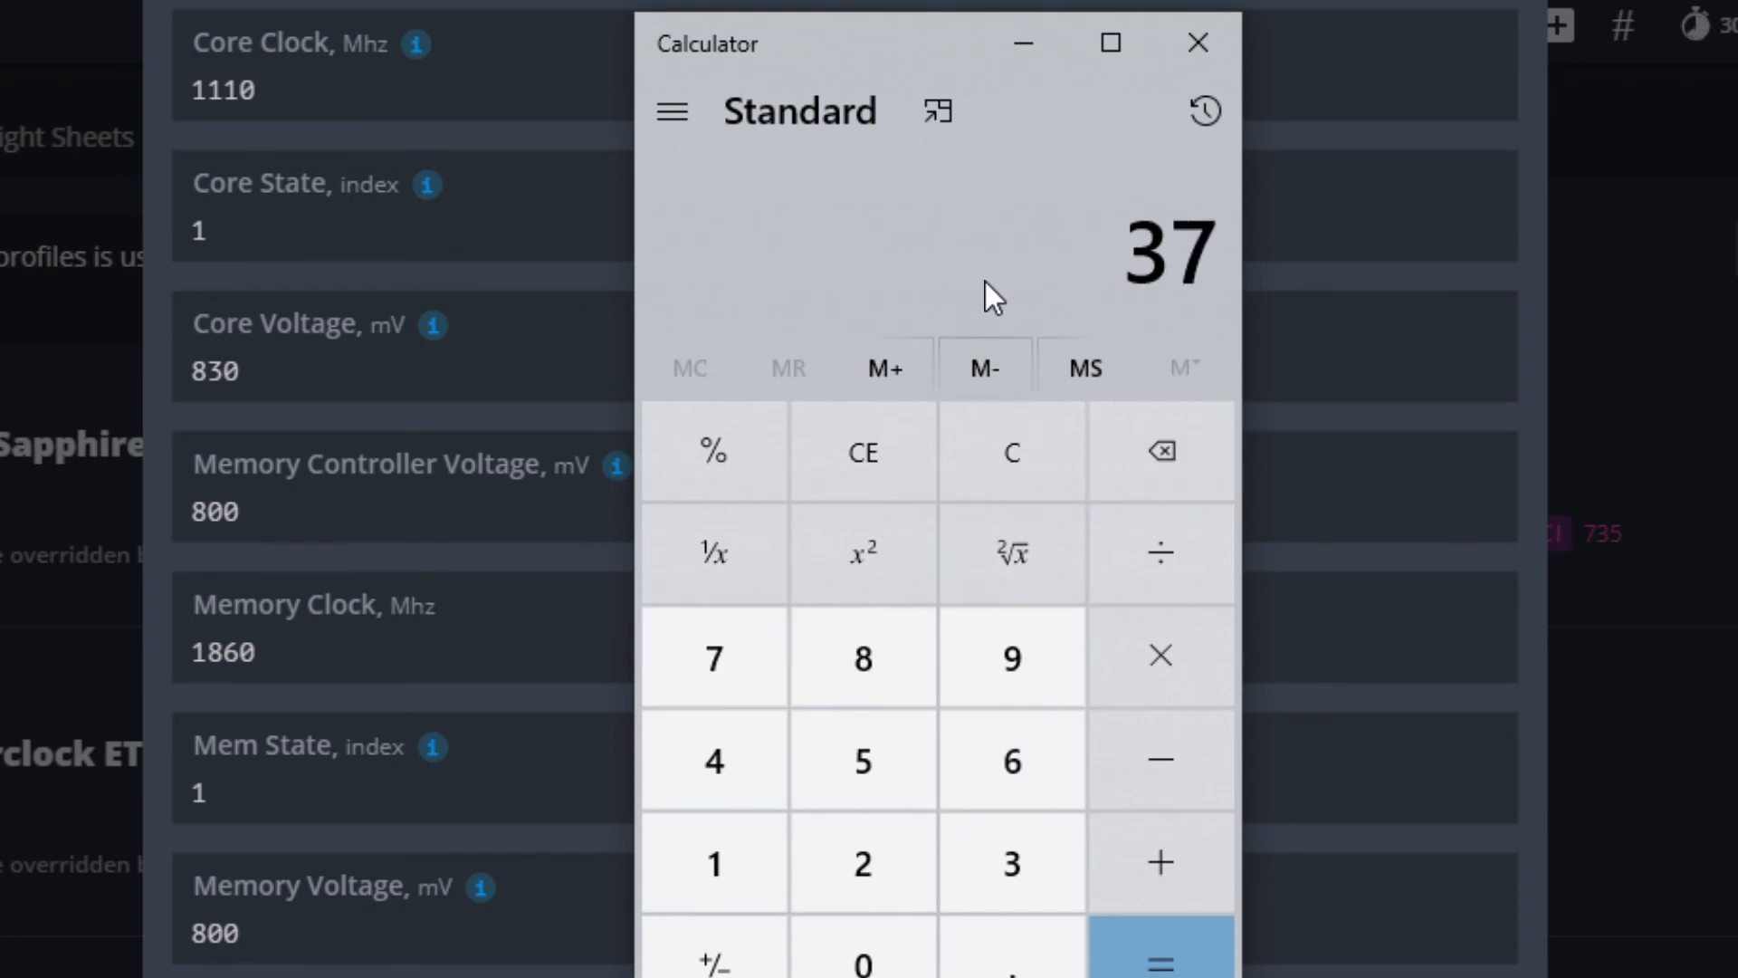
key("asterisk")
type("28")
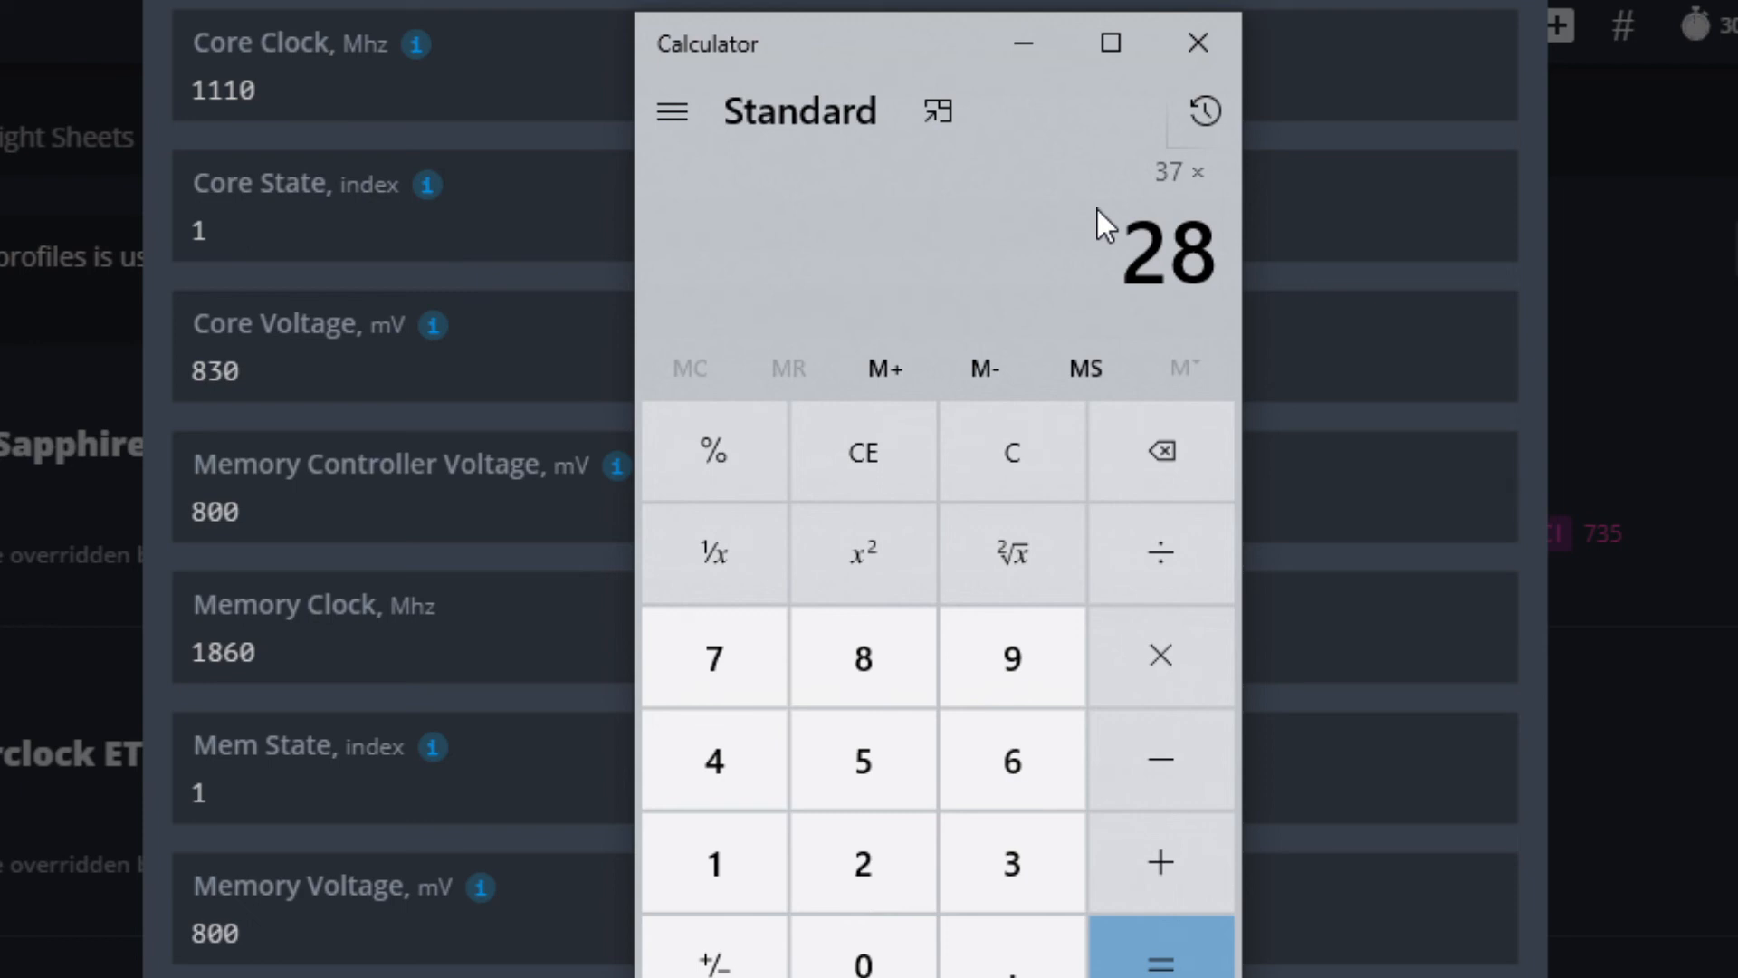
left_click(1195, 960)
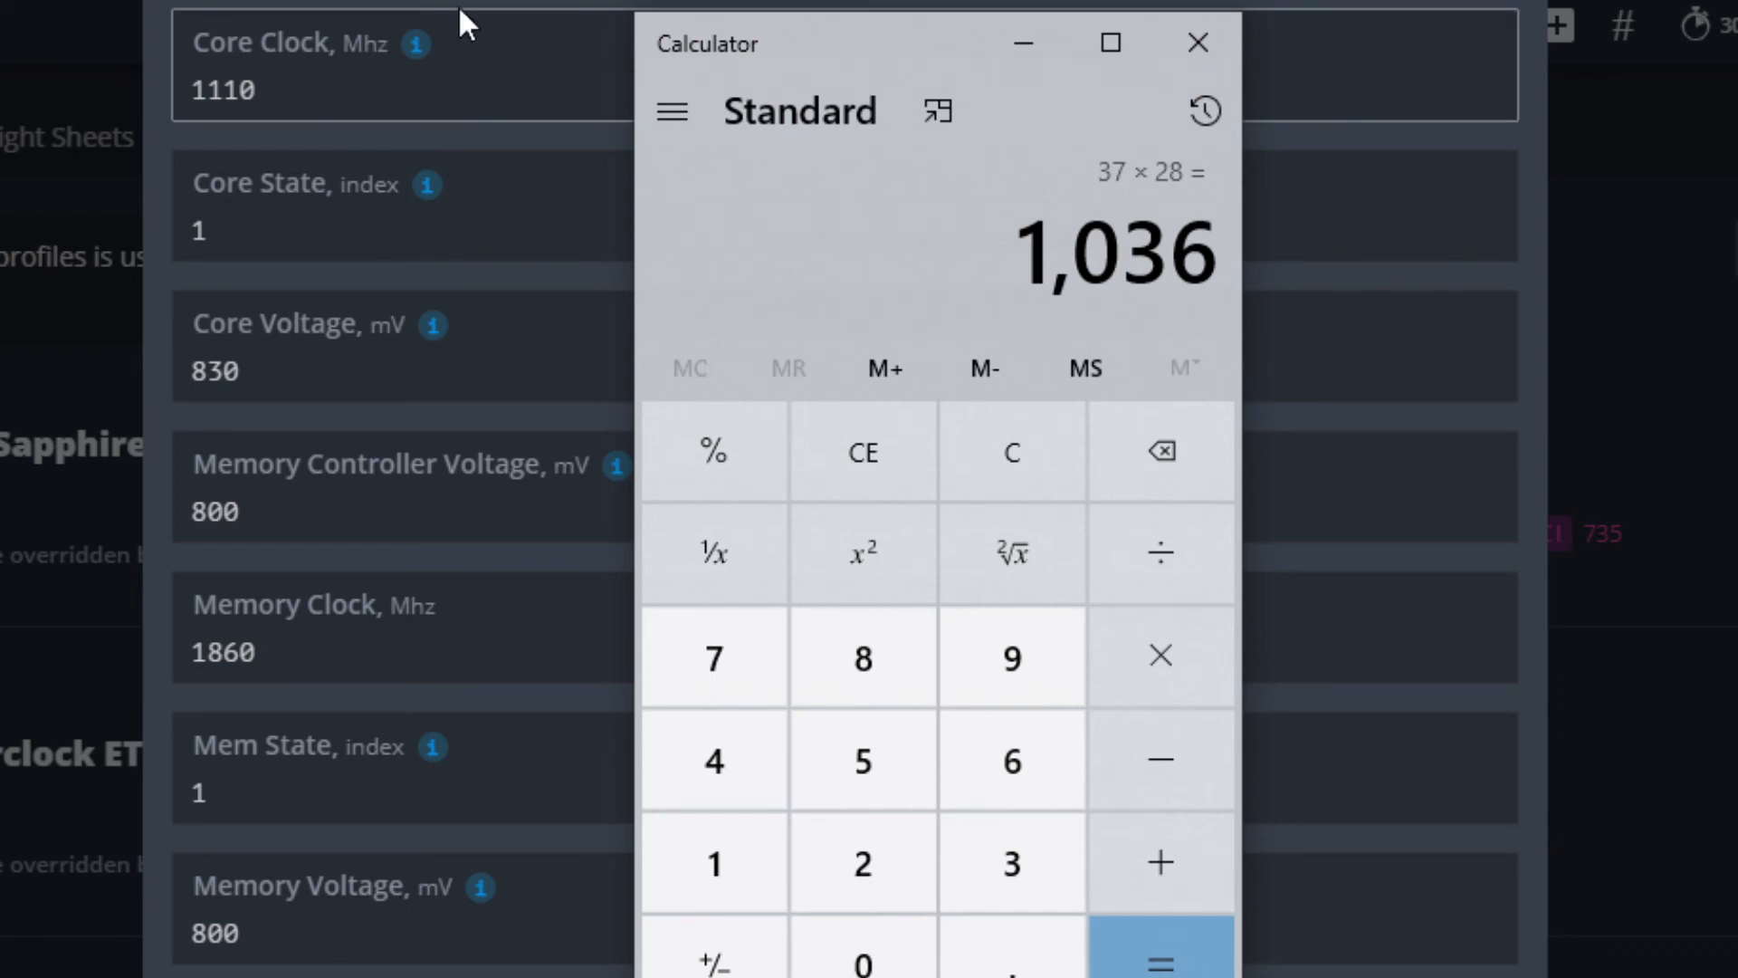
left_click(438, 63)
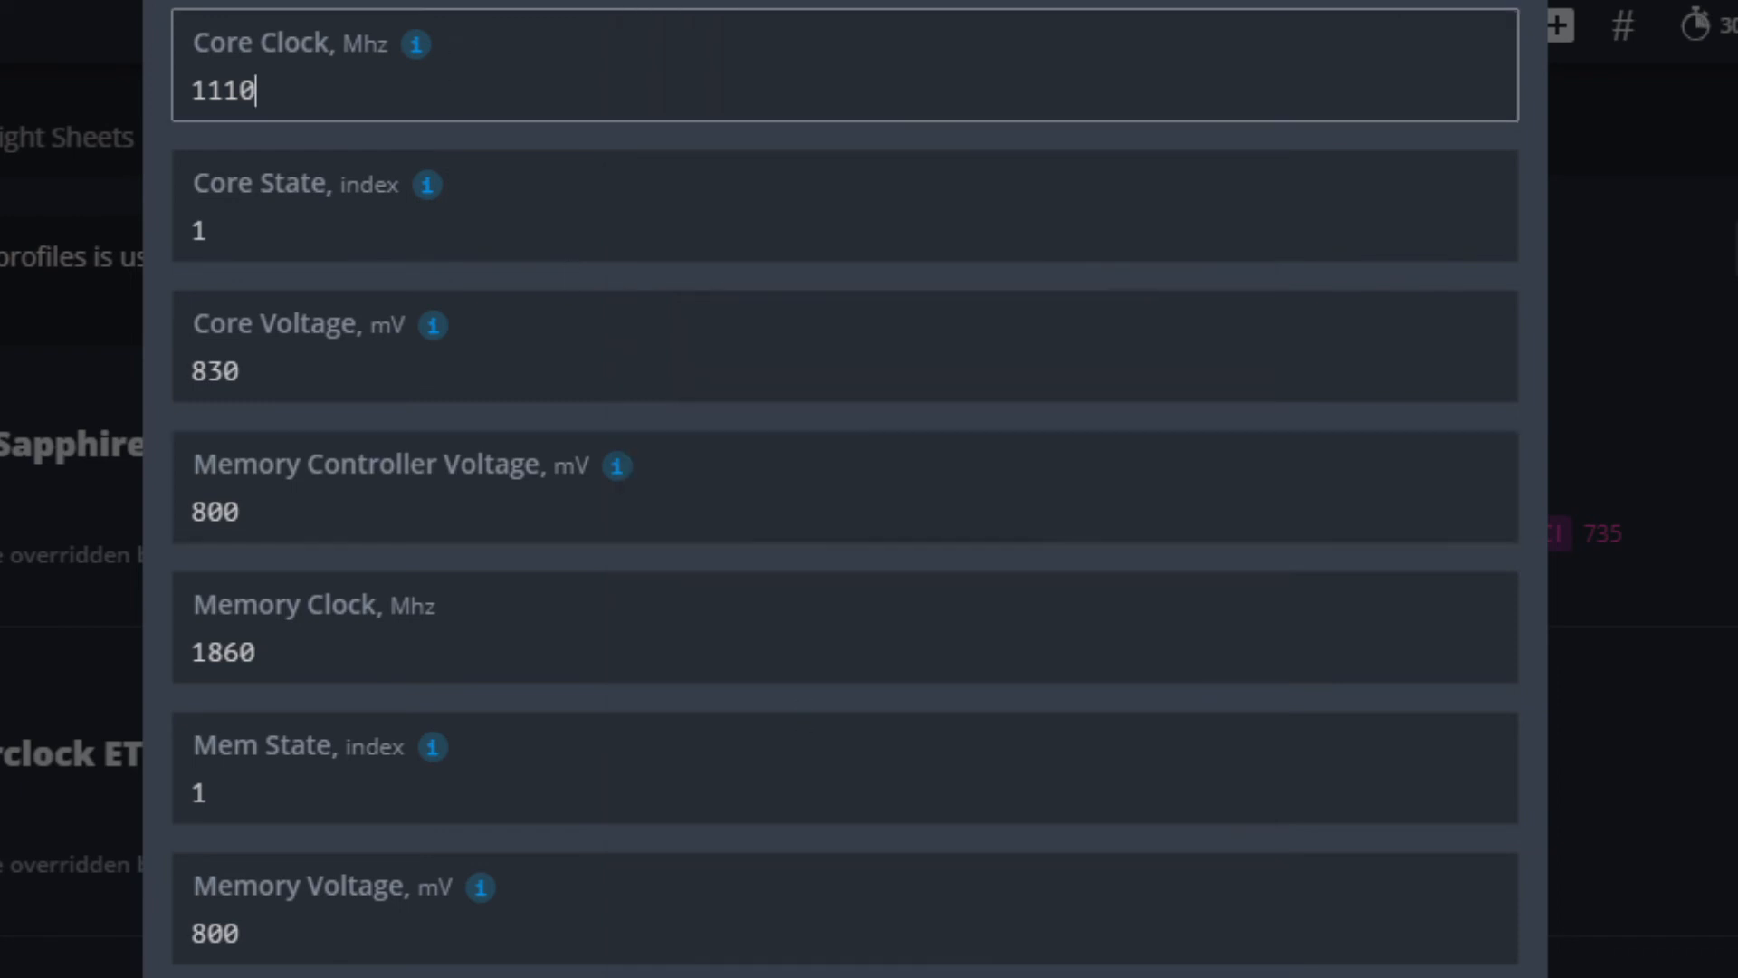
key("alt+Tab")
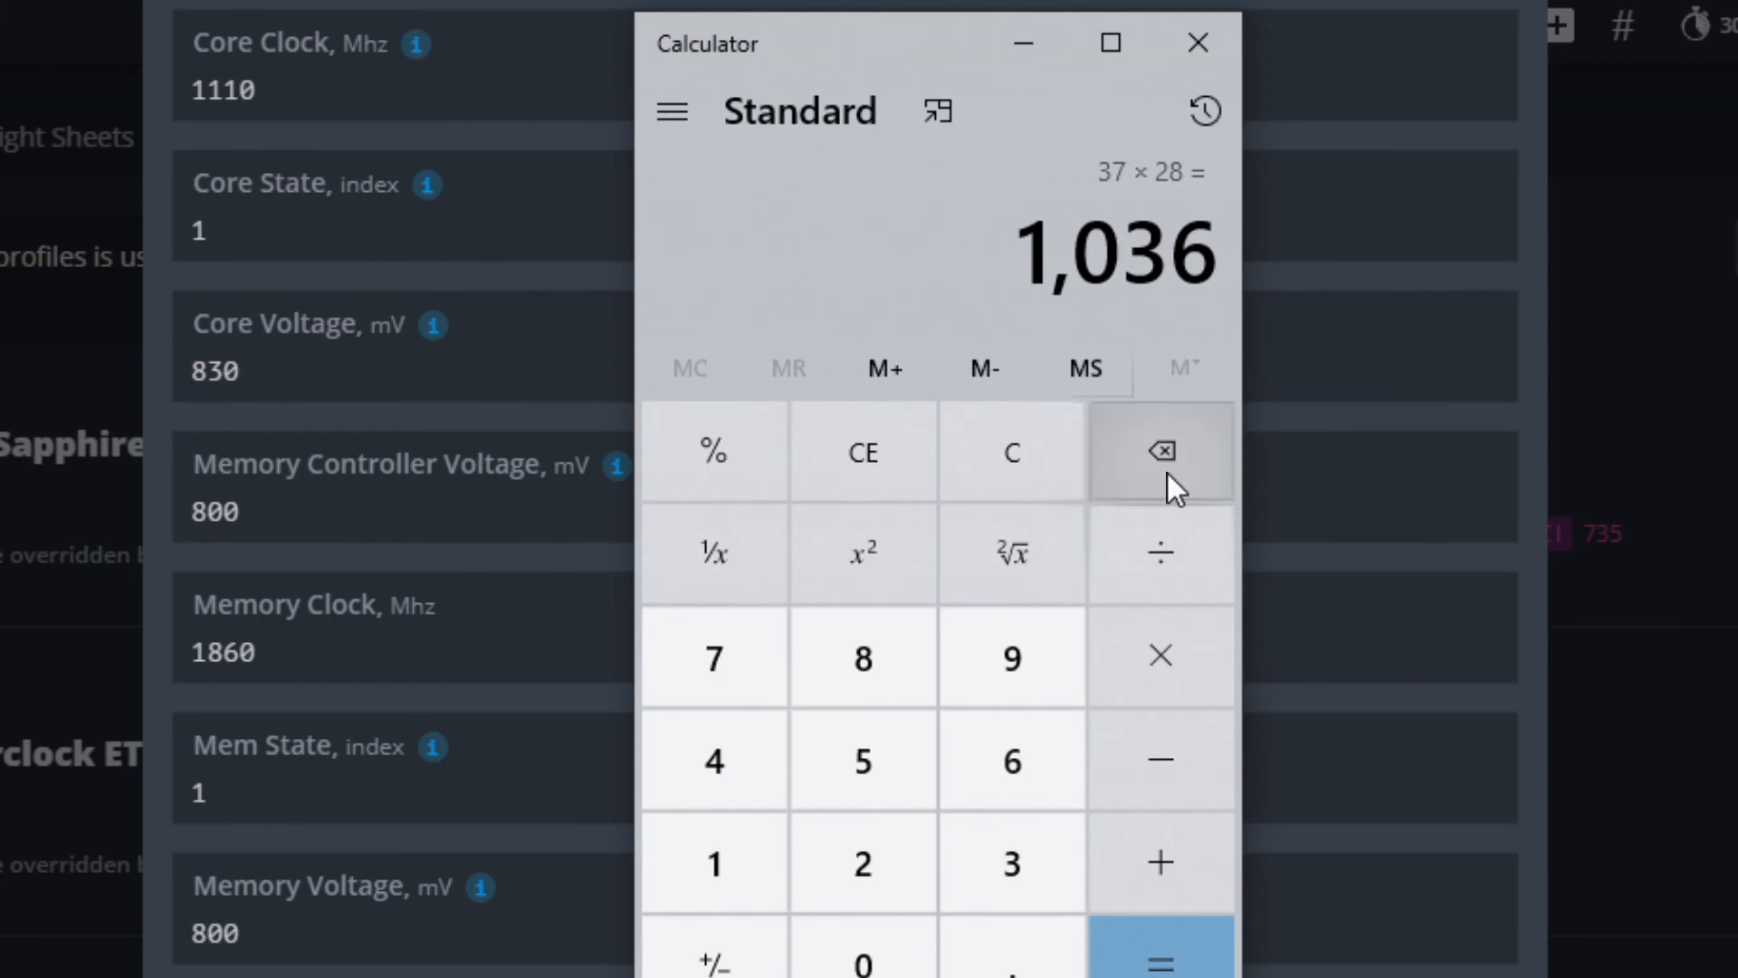
left_click(1182, 437)
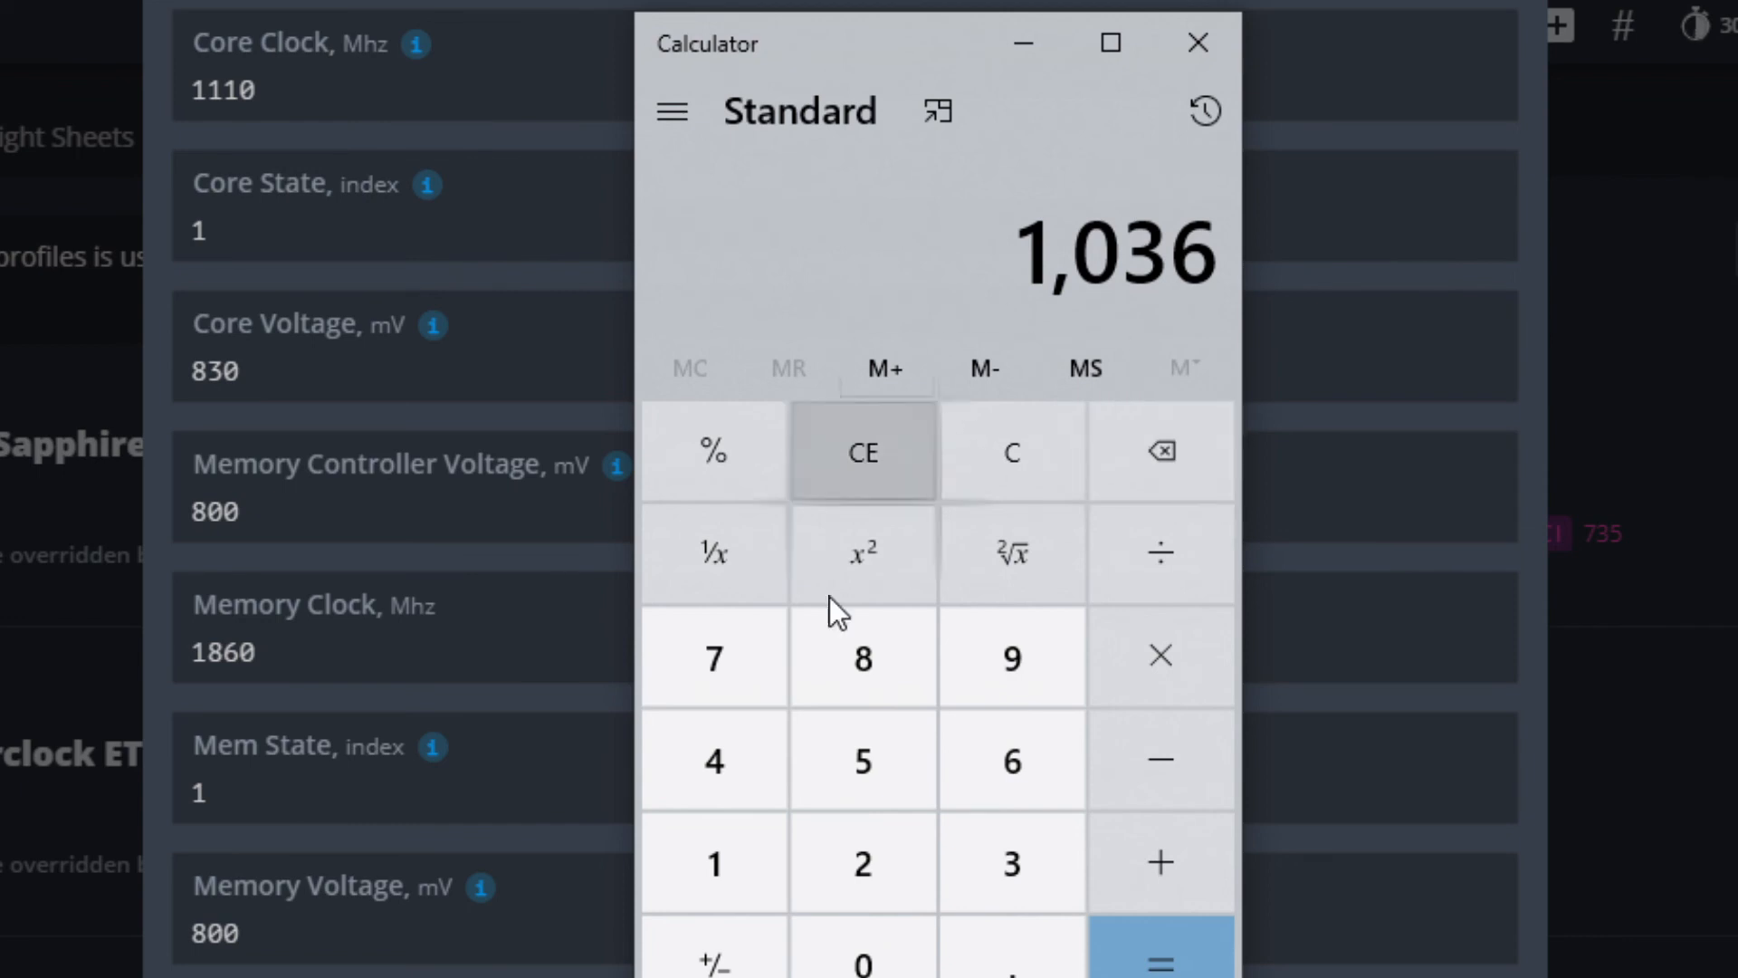
left_click(713, 823)
left_click(713, 824)
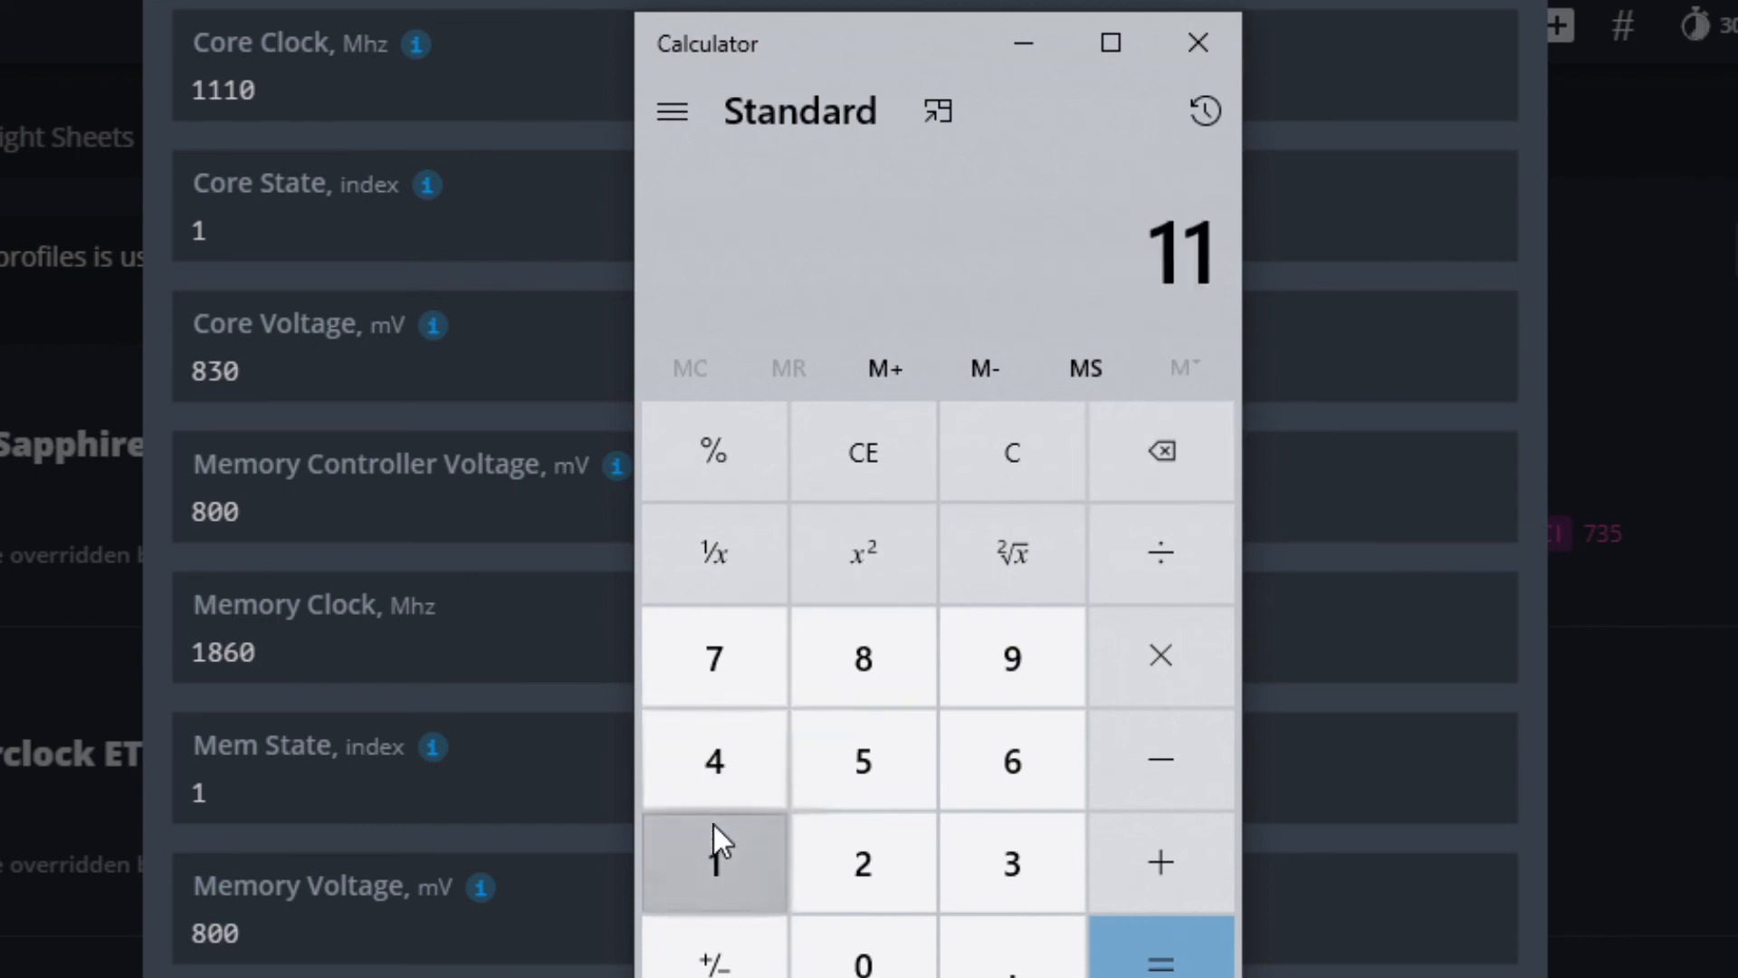
left_click(713, 826)
left_click(869, 963)
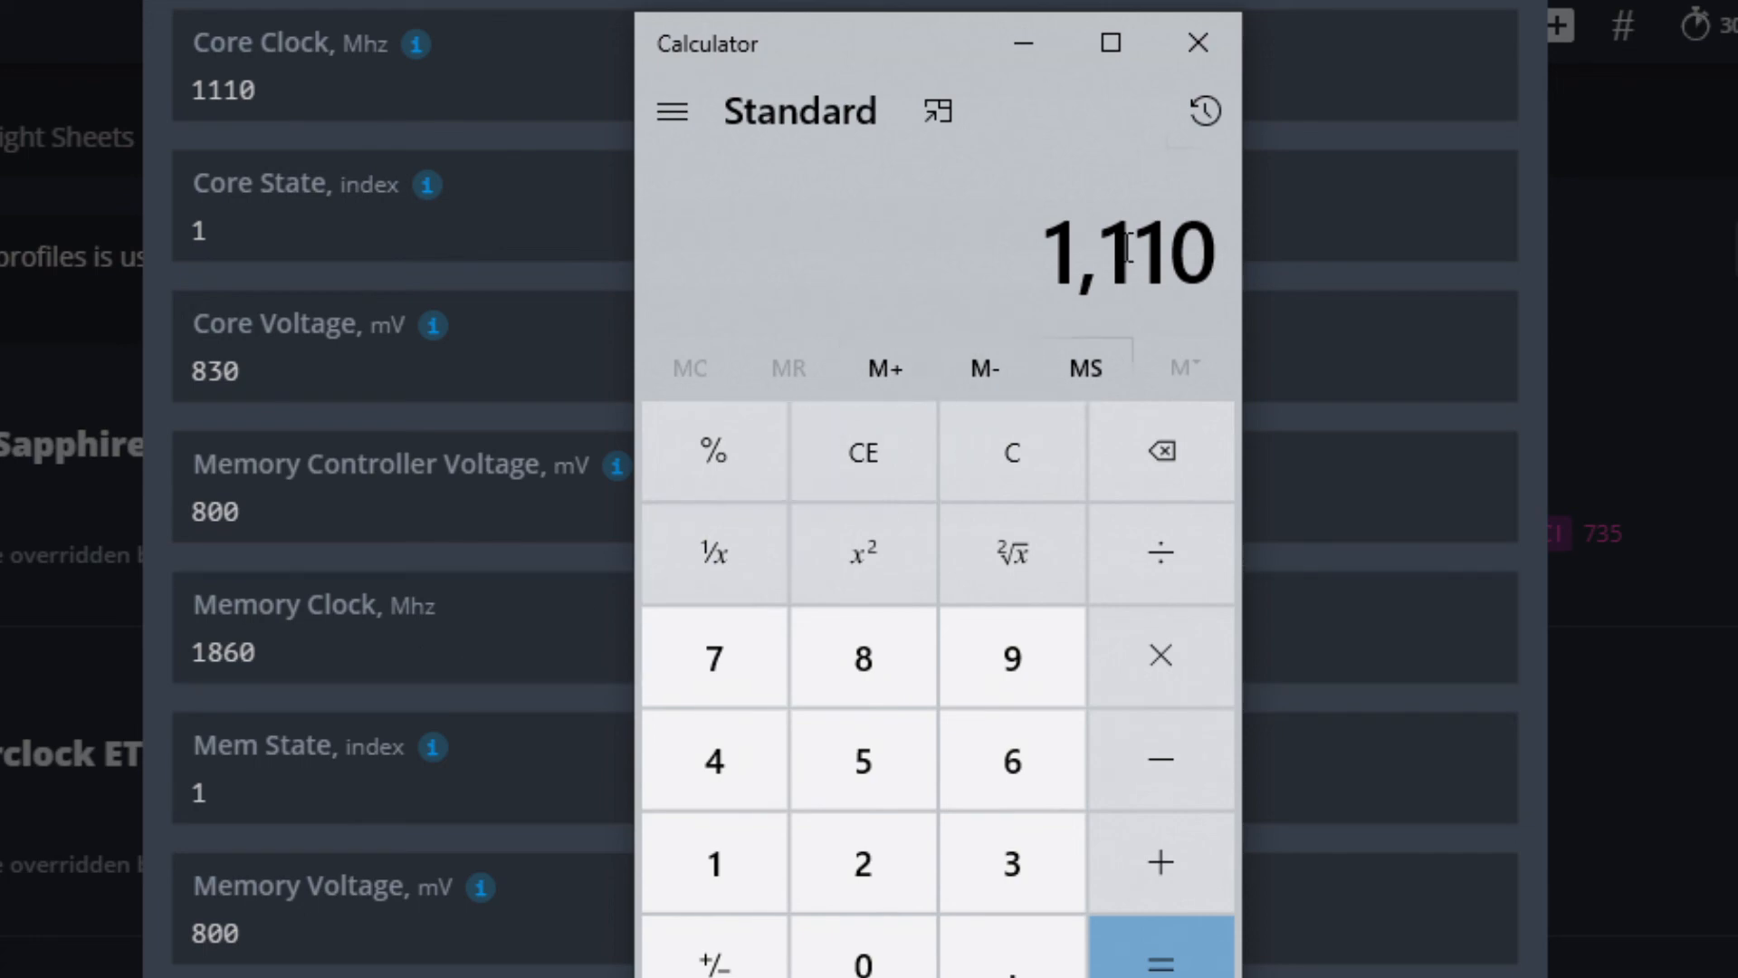
- Clear the calculator entry and multiply 37 by 28
left_click(1176, 464)
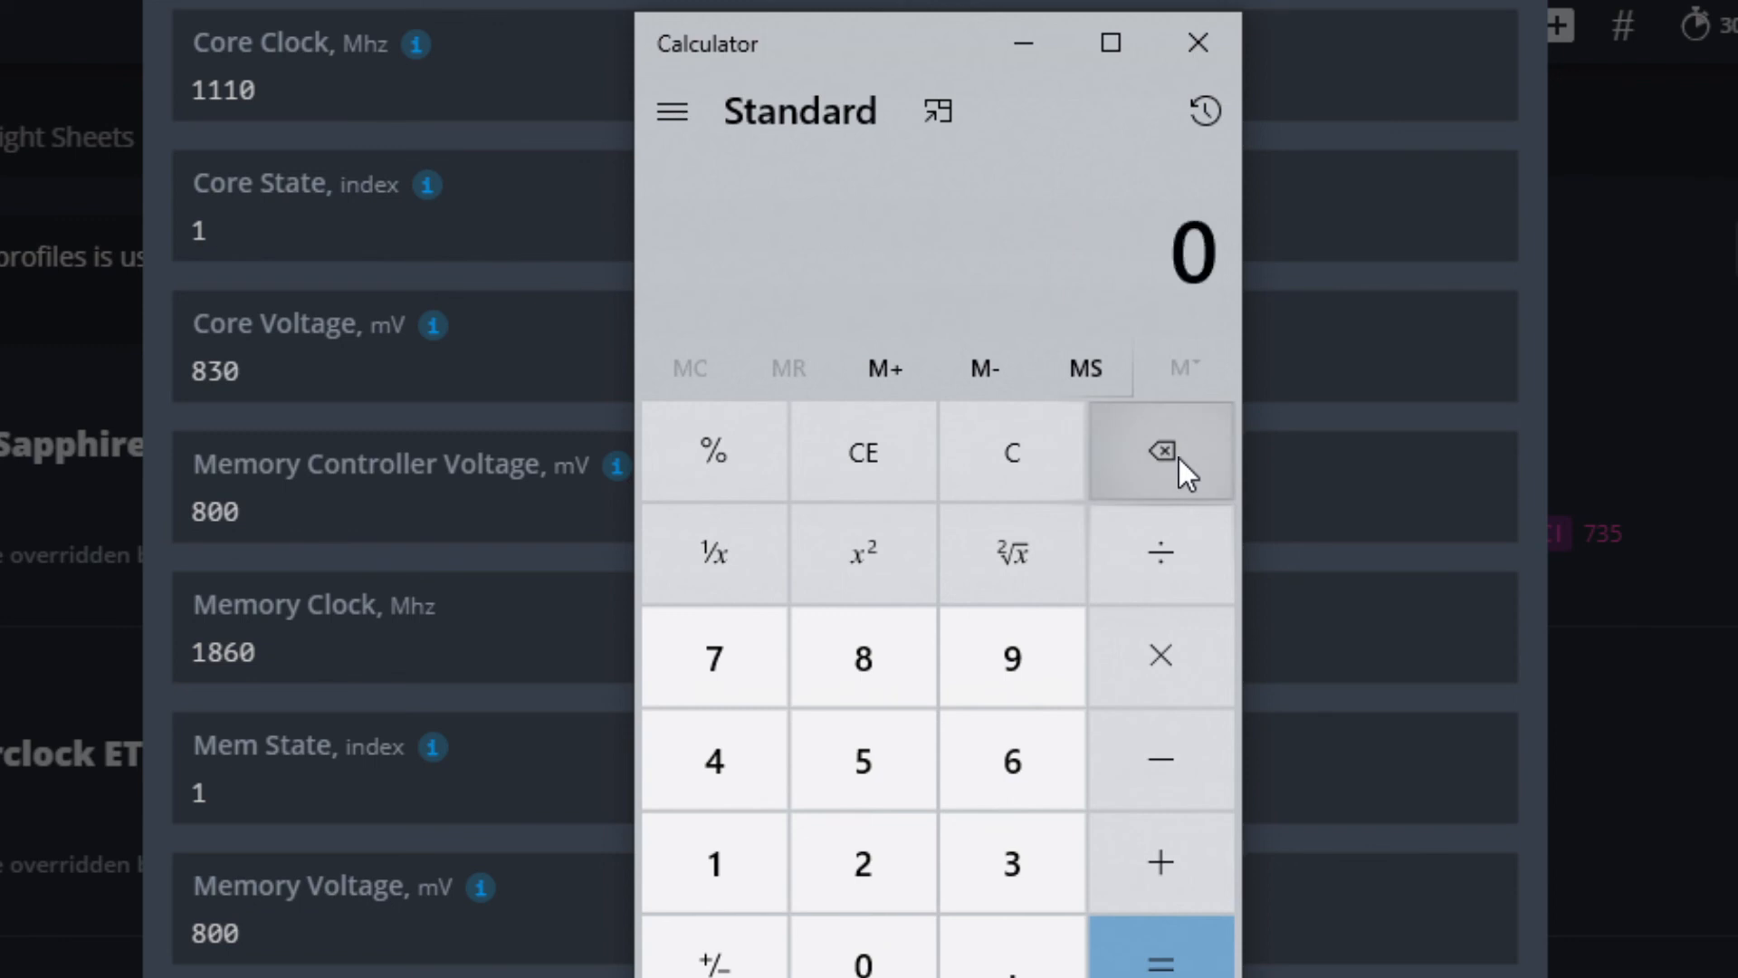
left_click(981, 876)
left_click(679, 680)
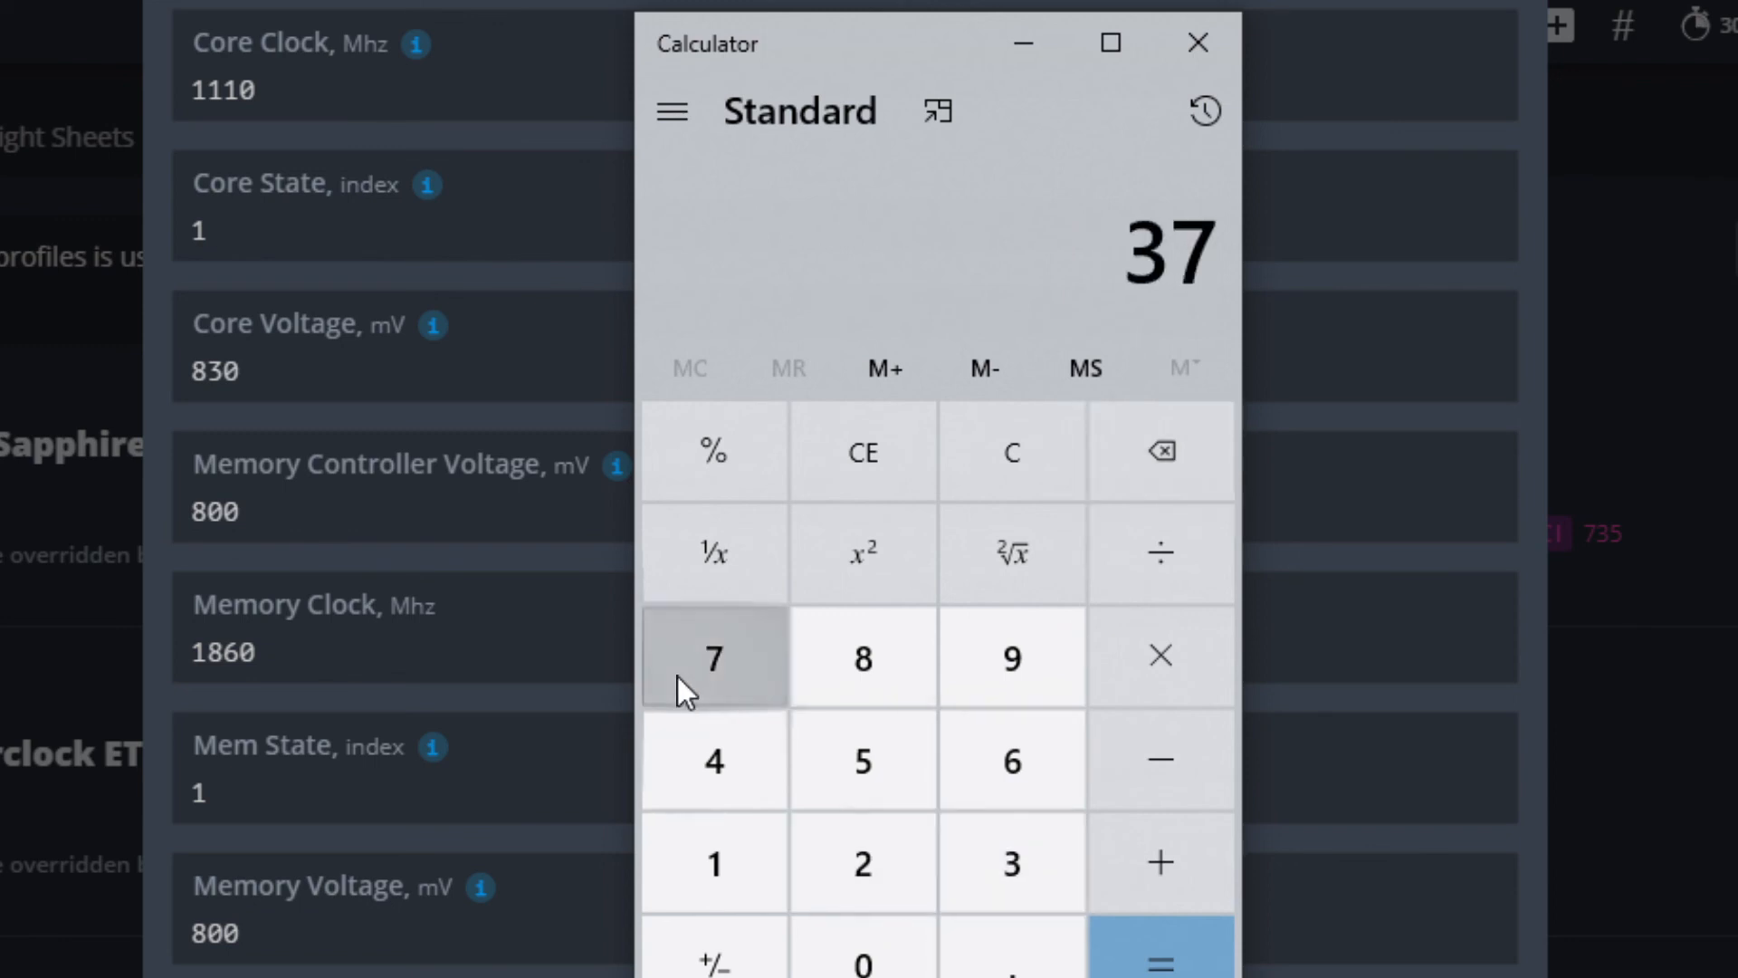
left_click(1163, 688)
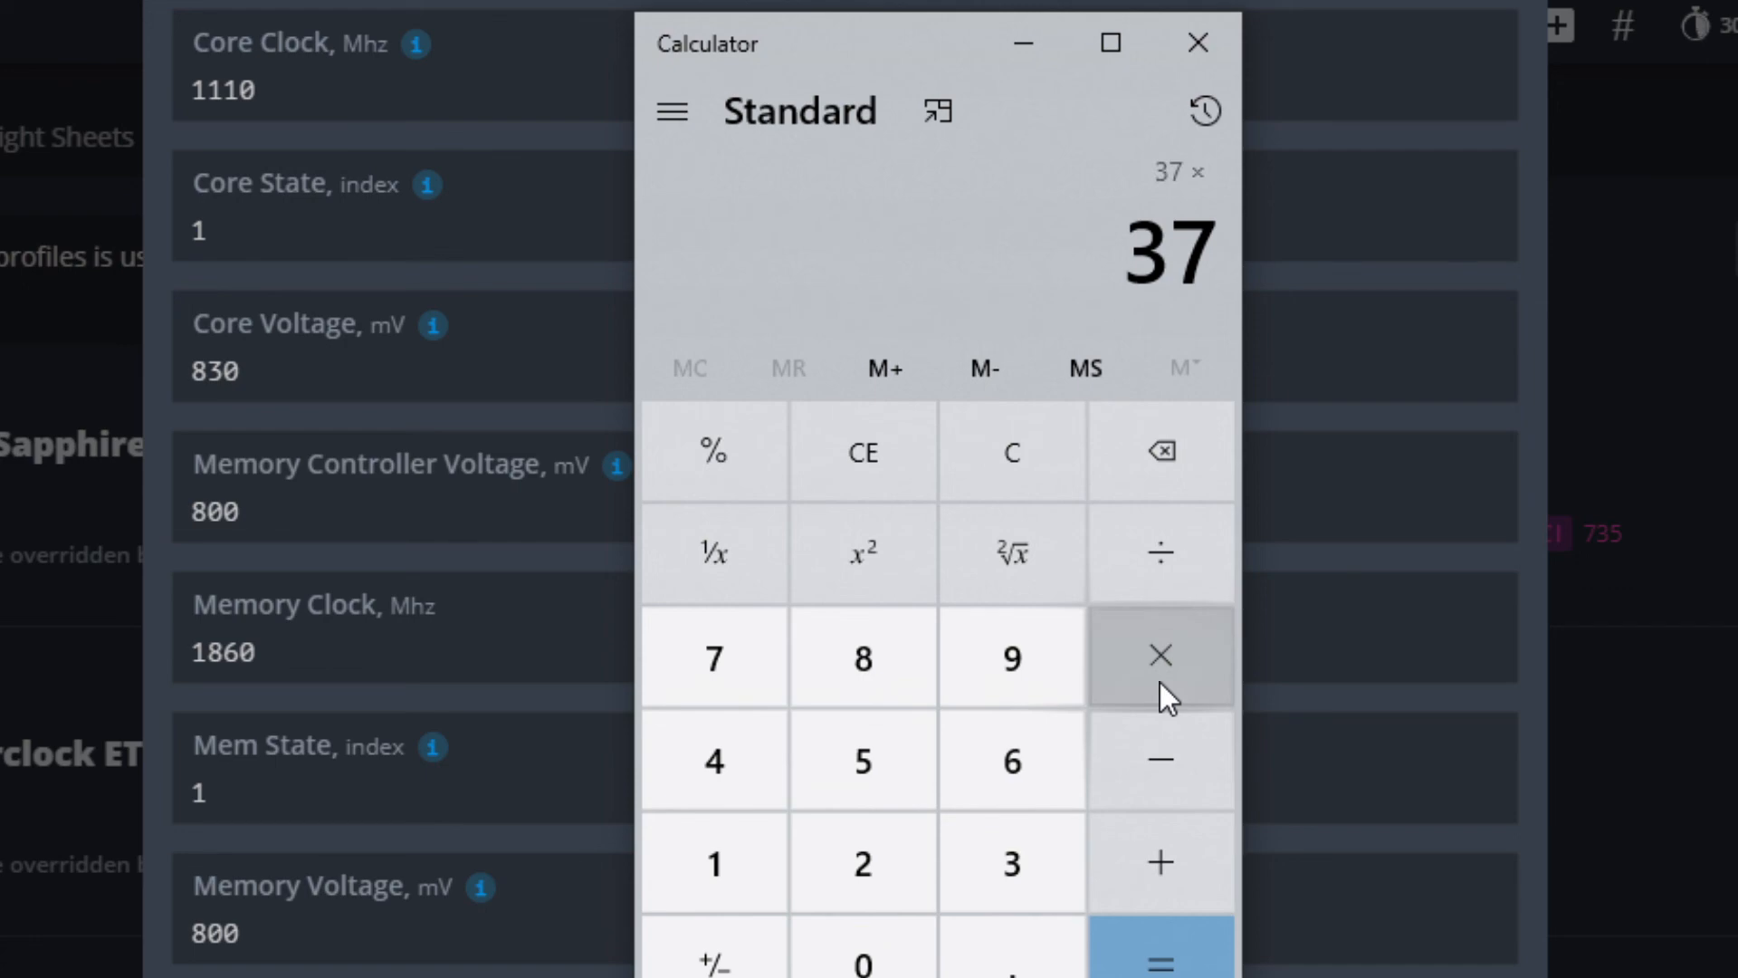
left_click(842, 847)
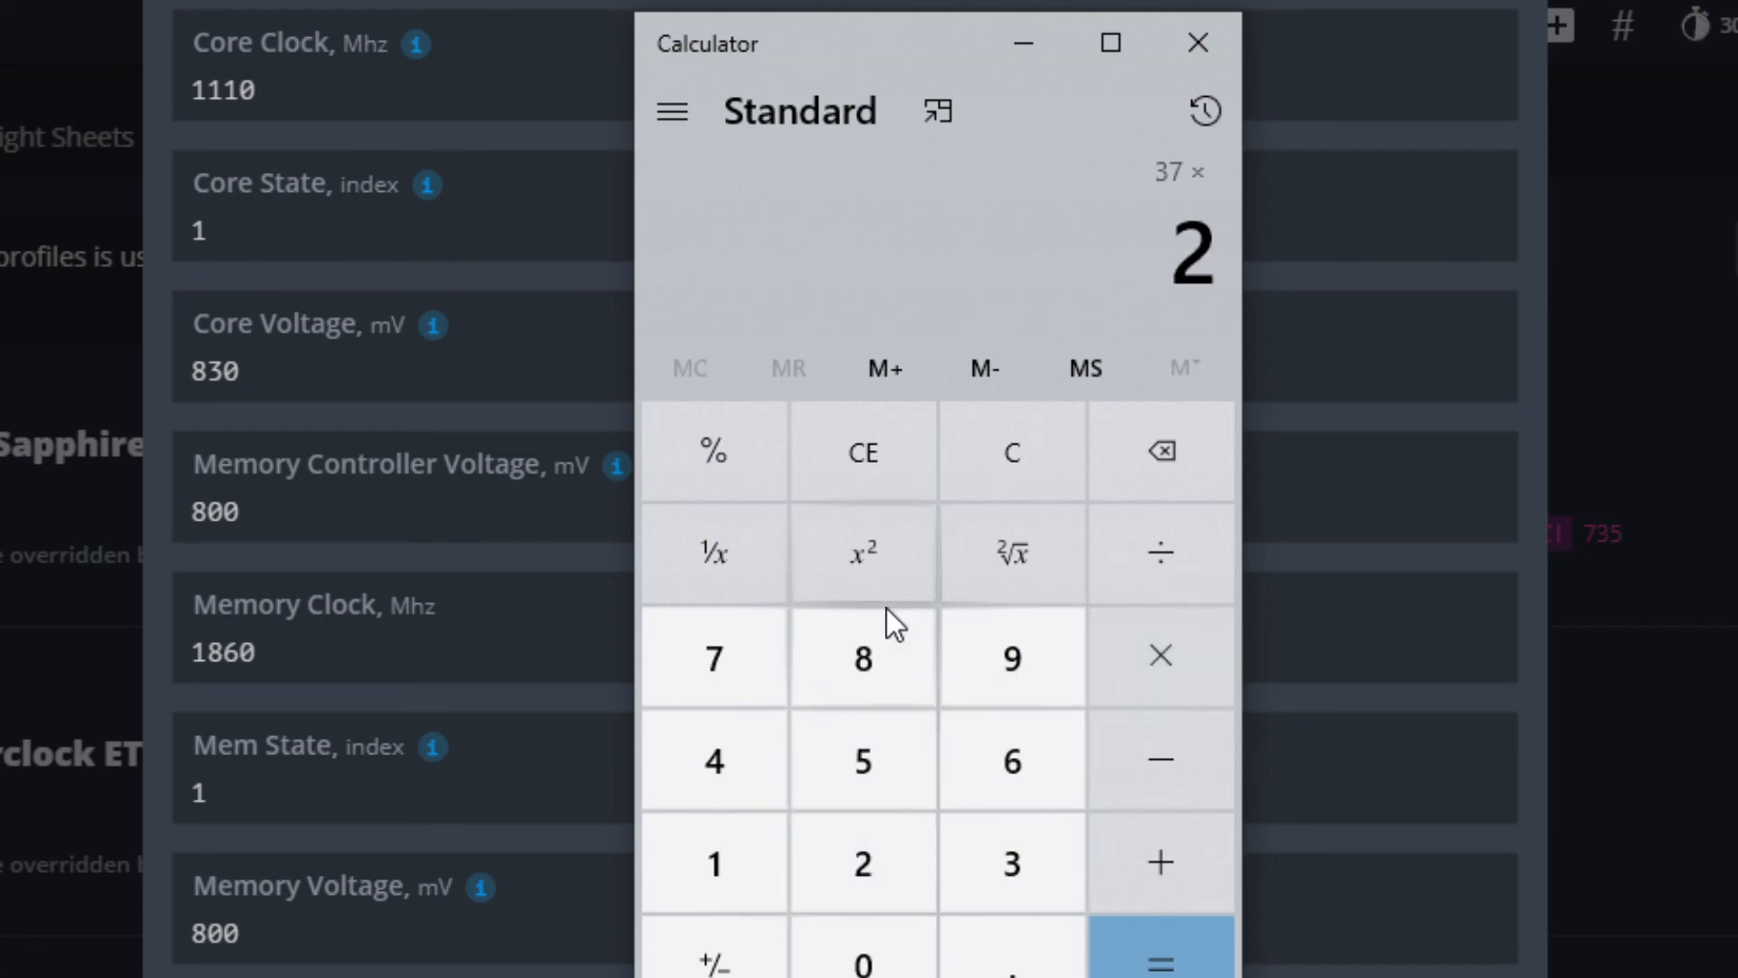
left_click(879, 645)
left_click(1154, 937)
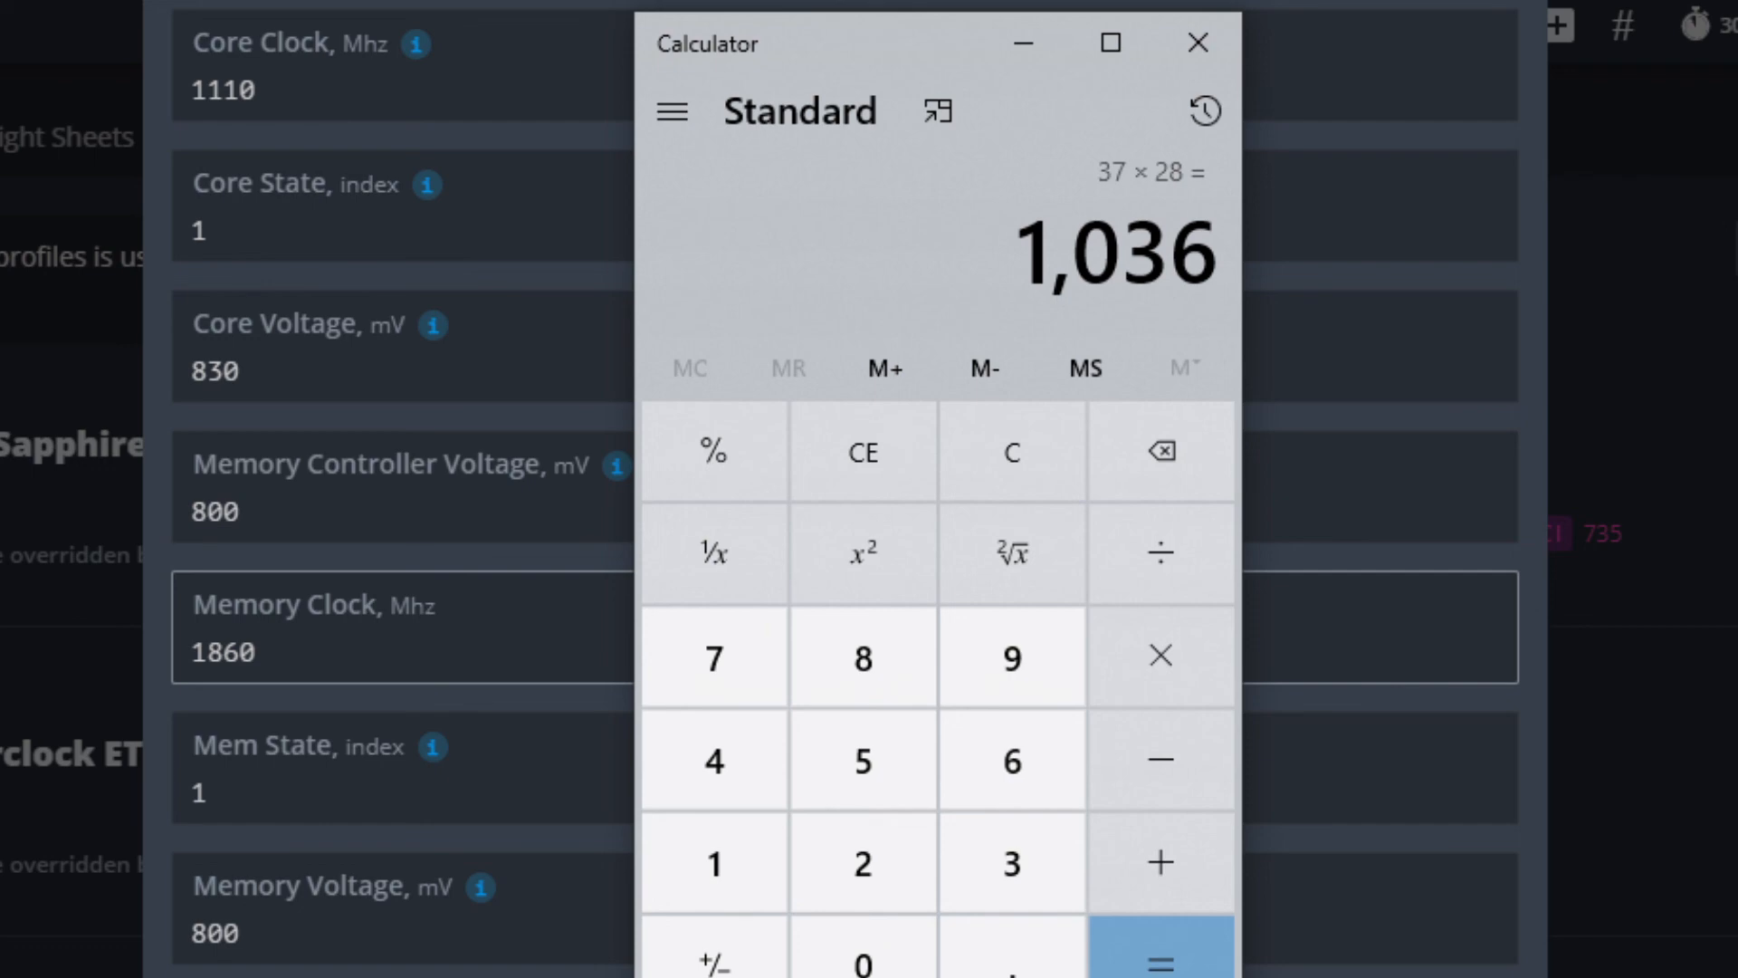
- Set the core clock to 1040 MHz and the core voltage to 800 mV in the overclocking values
double_click(274, 87)
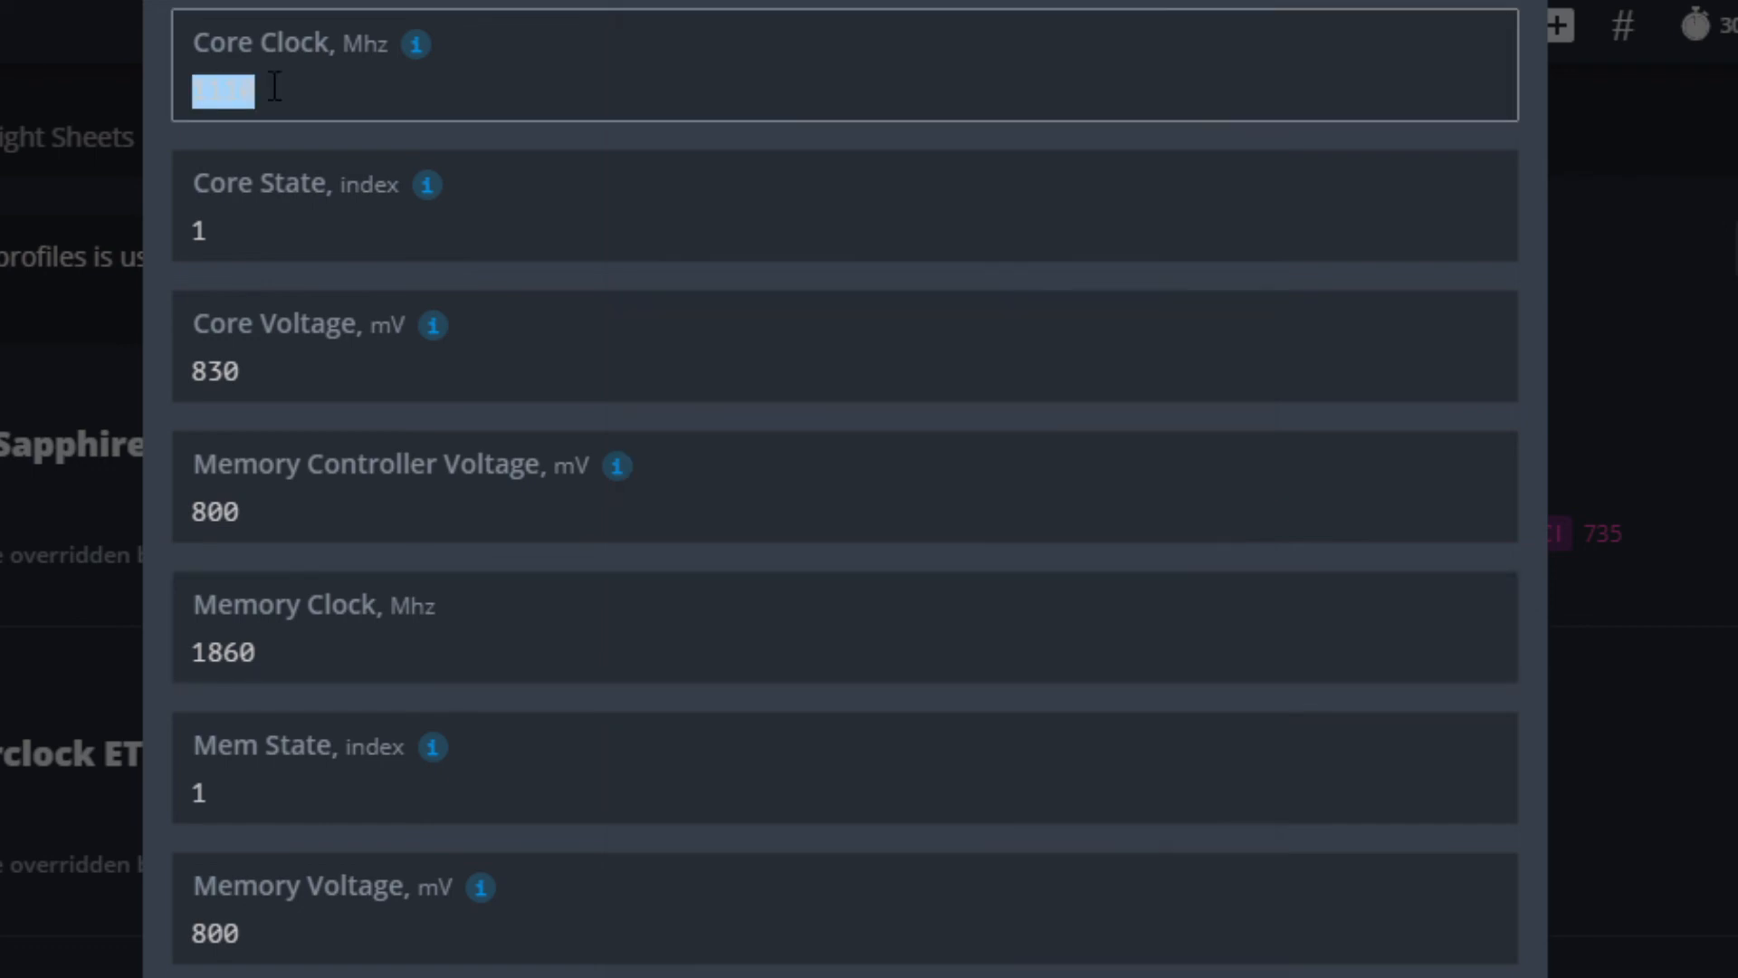
type("1040")
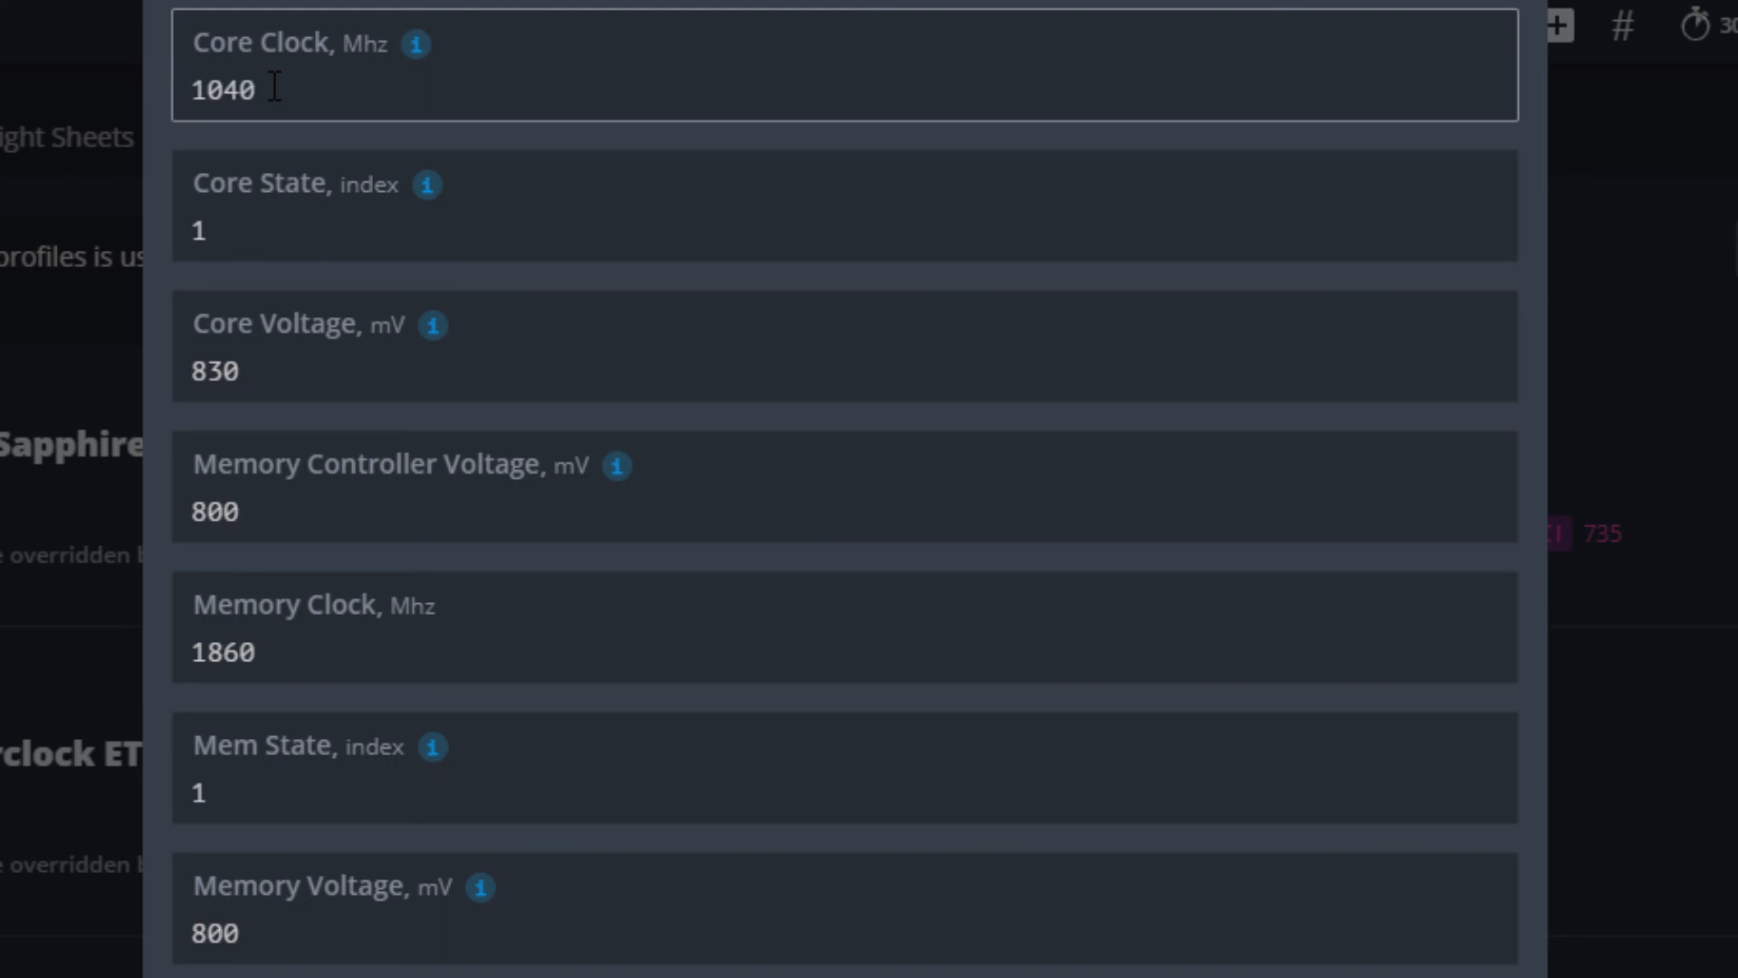
double_click(312, 364)
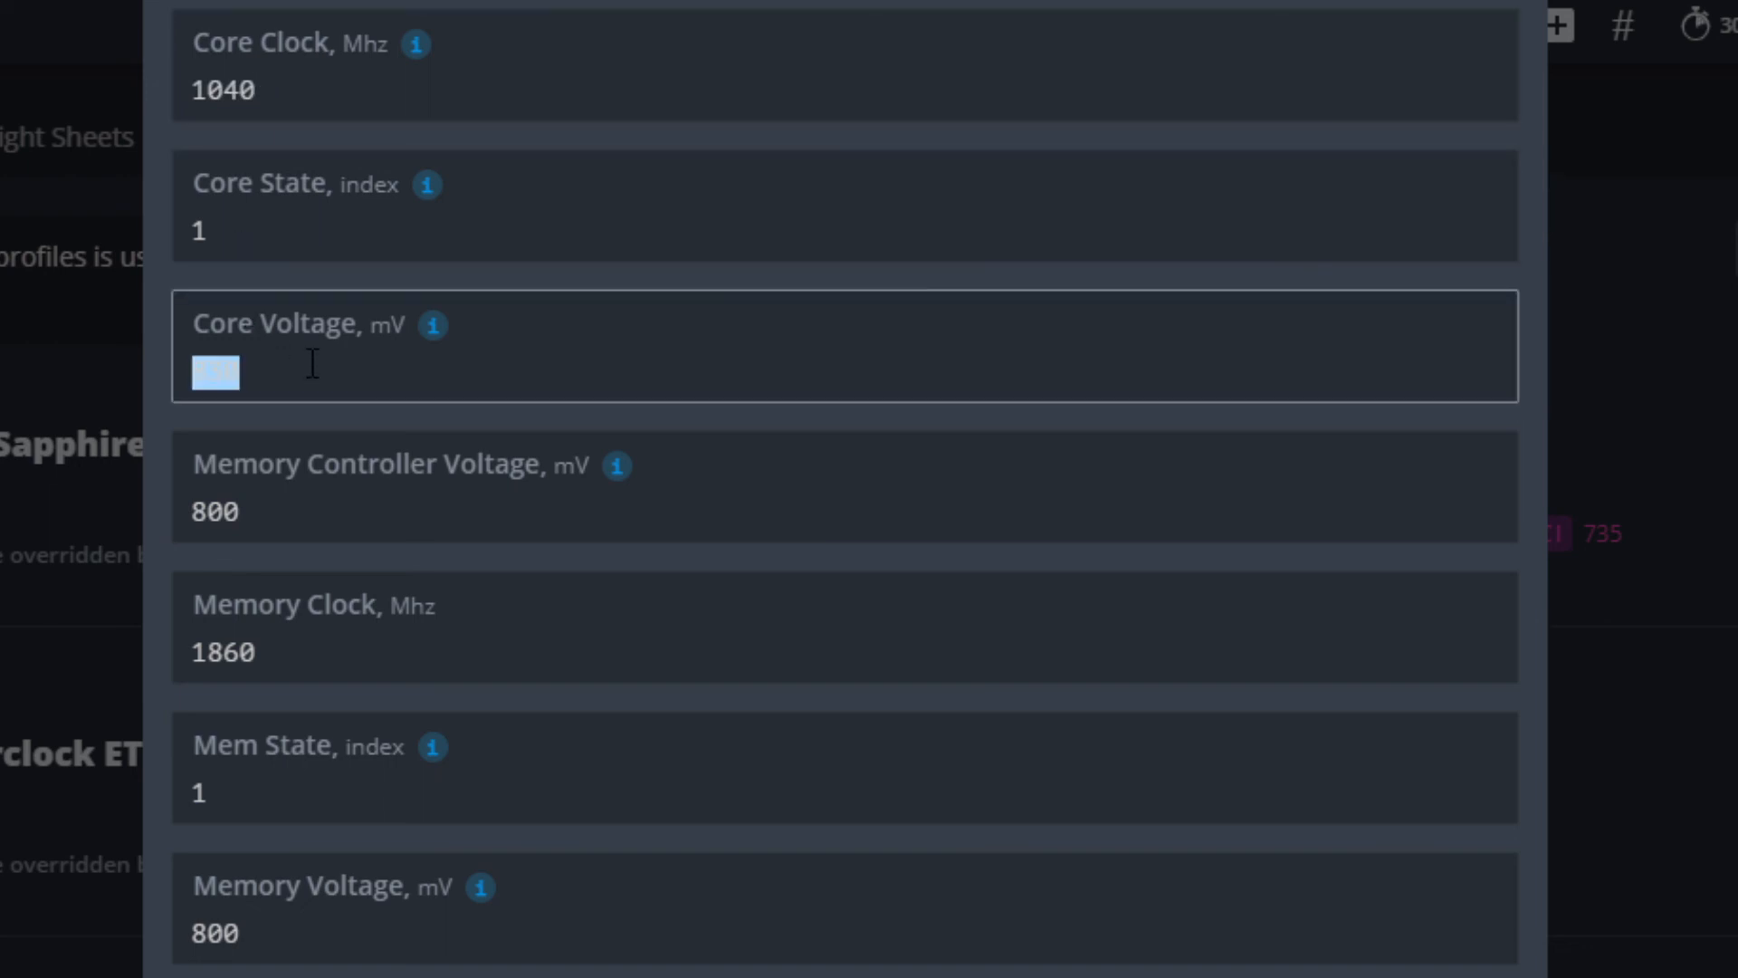
type("800")
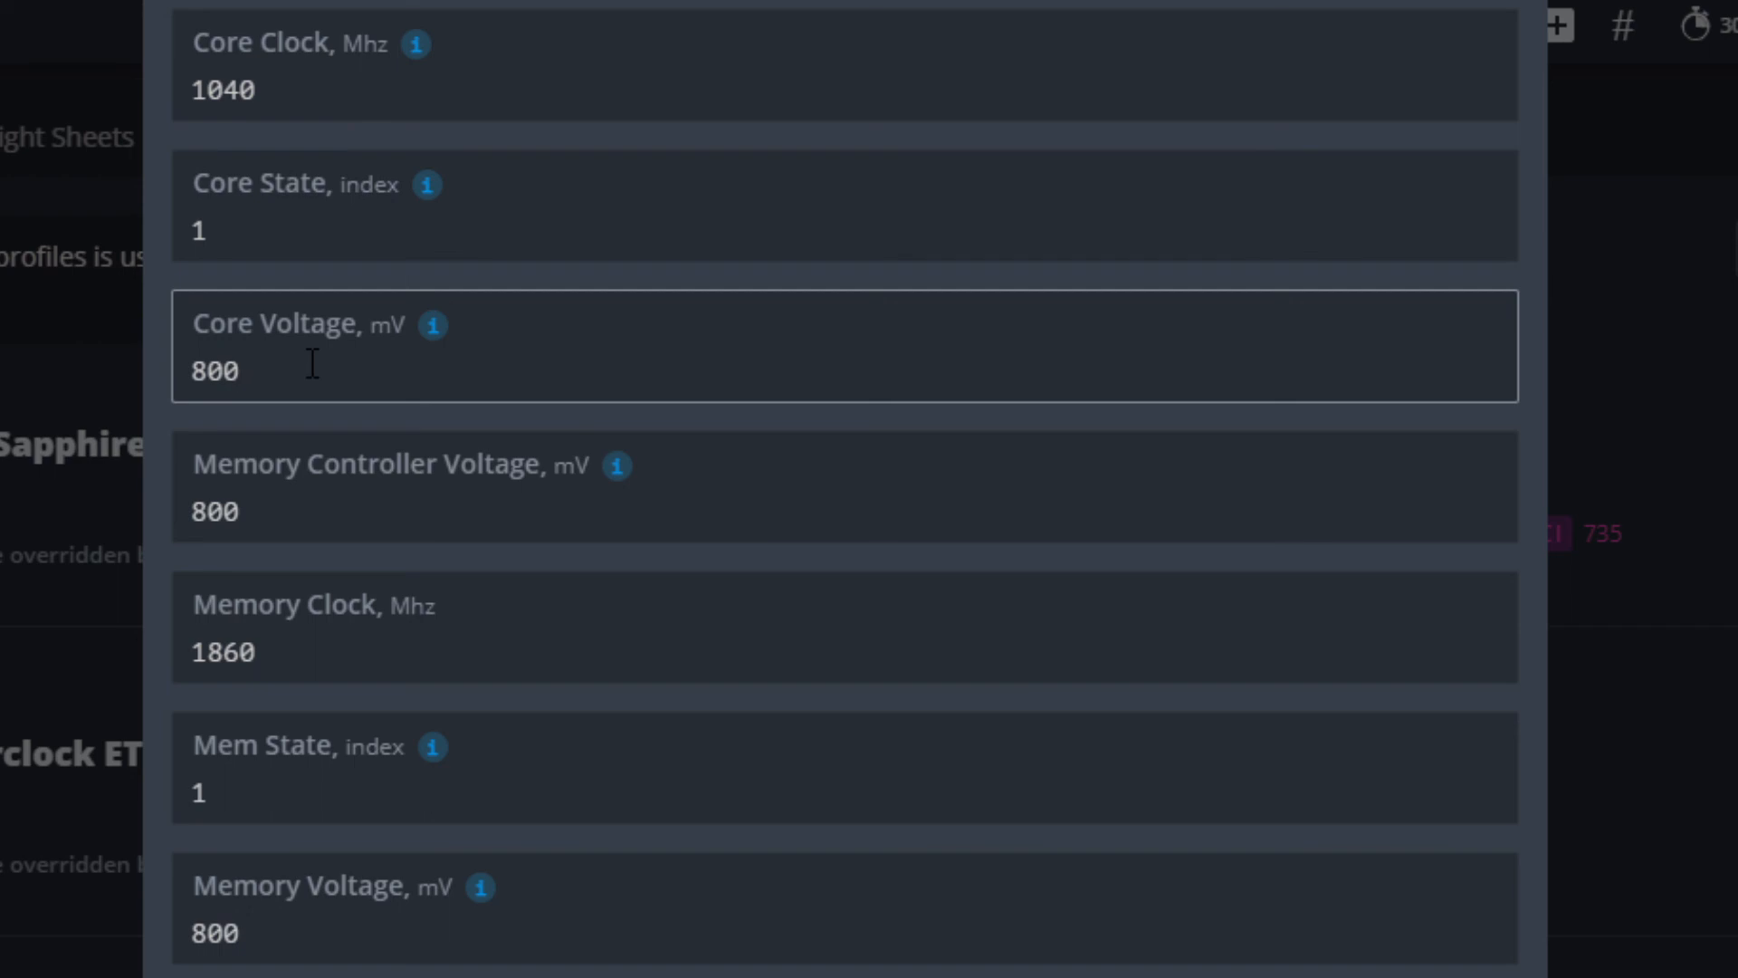
left_click(161, 415)
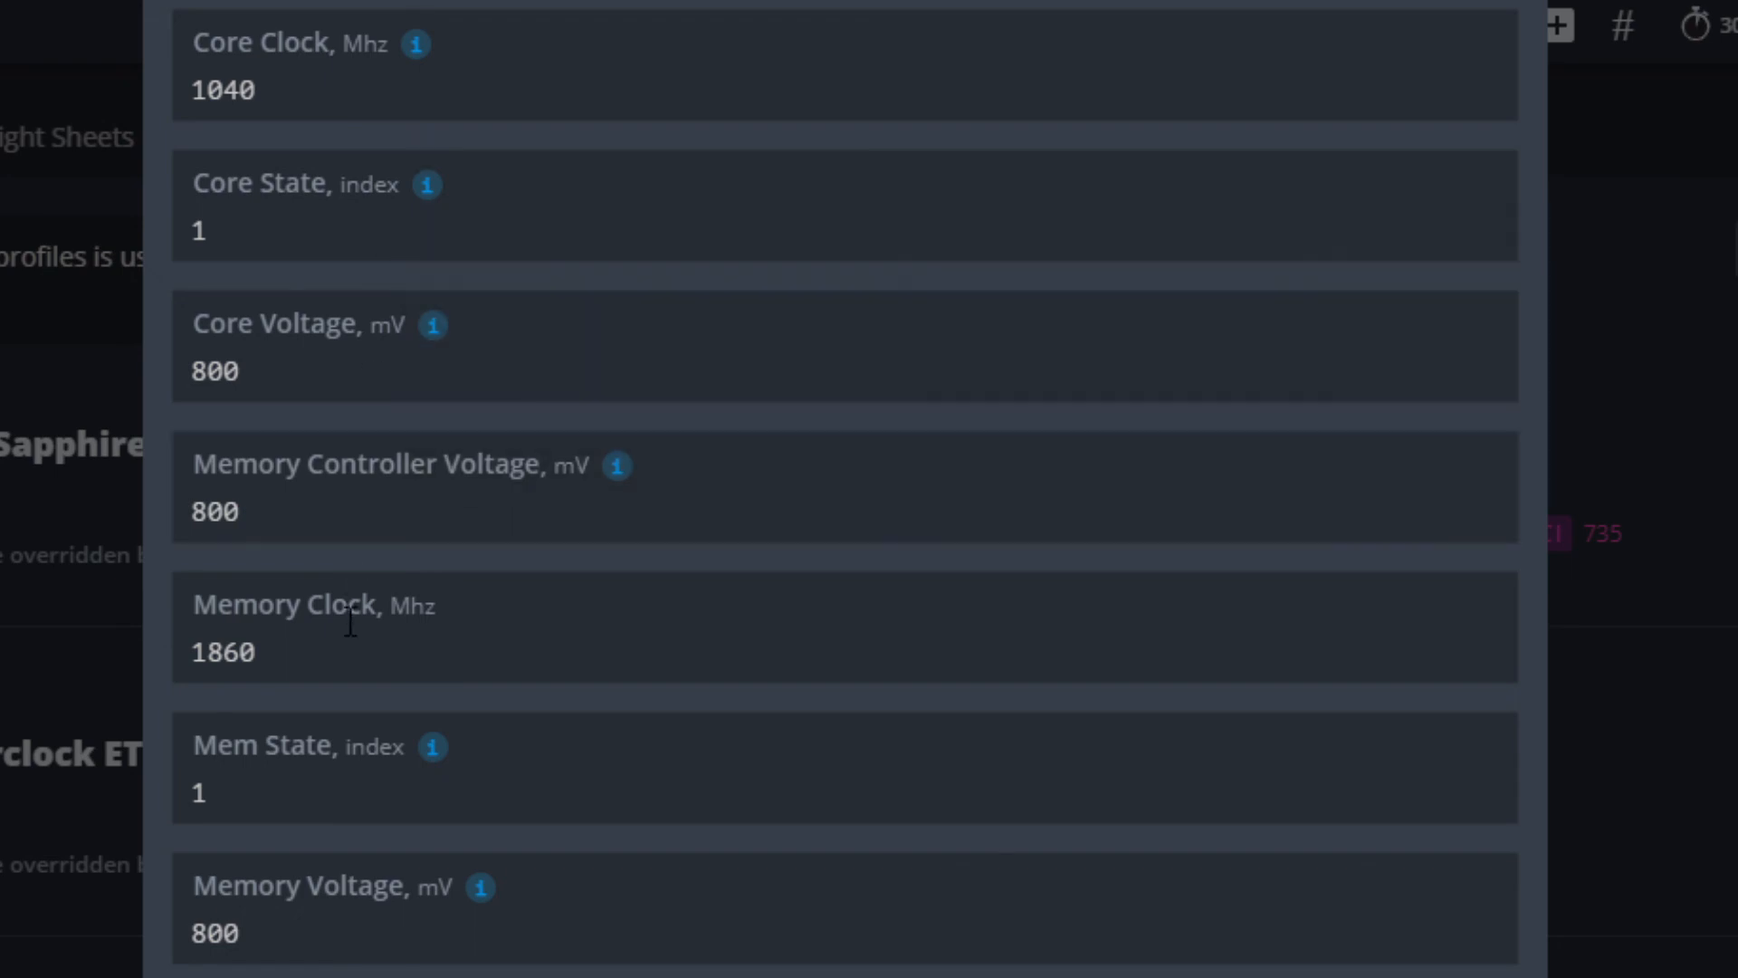
- Set the memory state index to 2
left_click(320, 635)
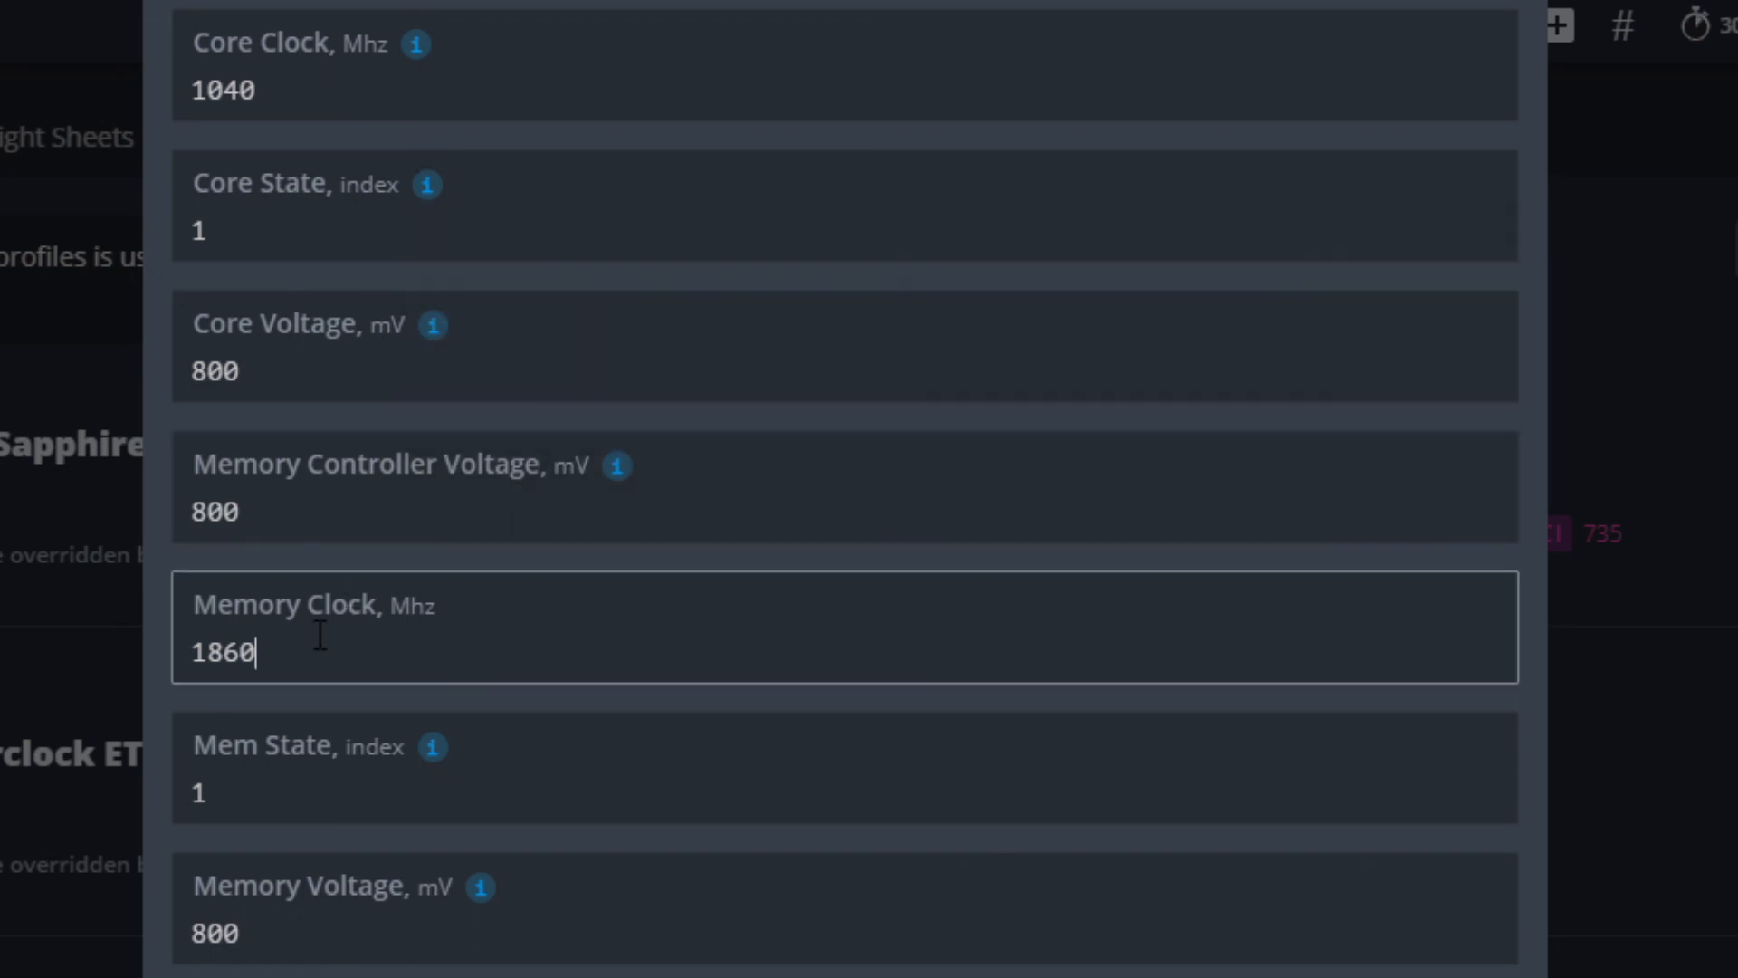
left_click(297, 780)
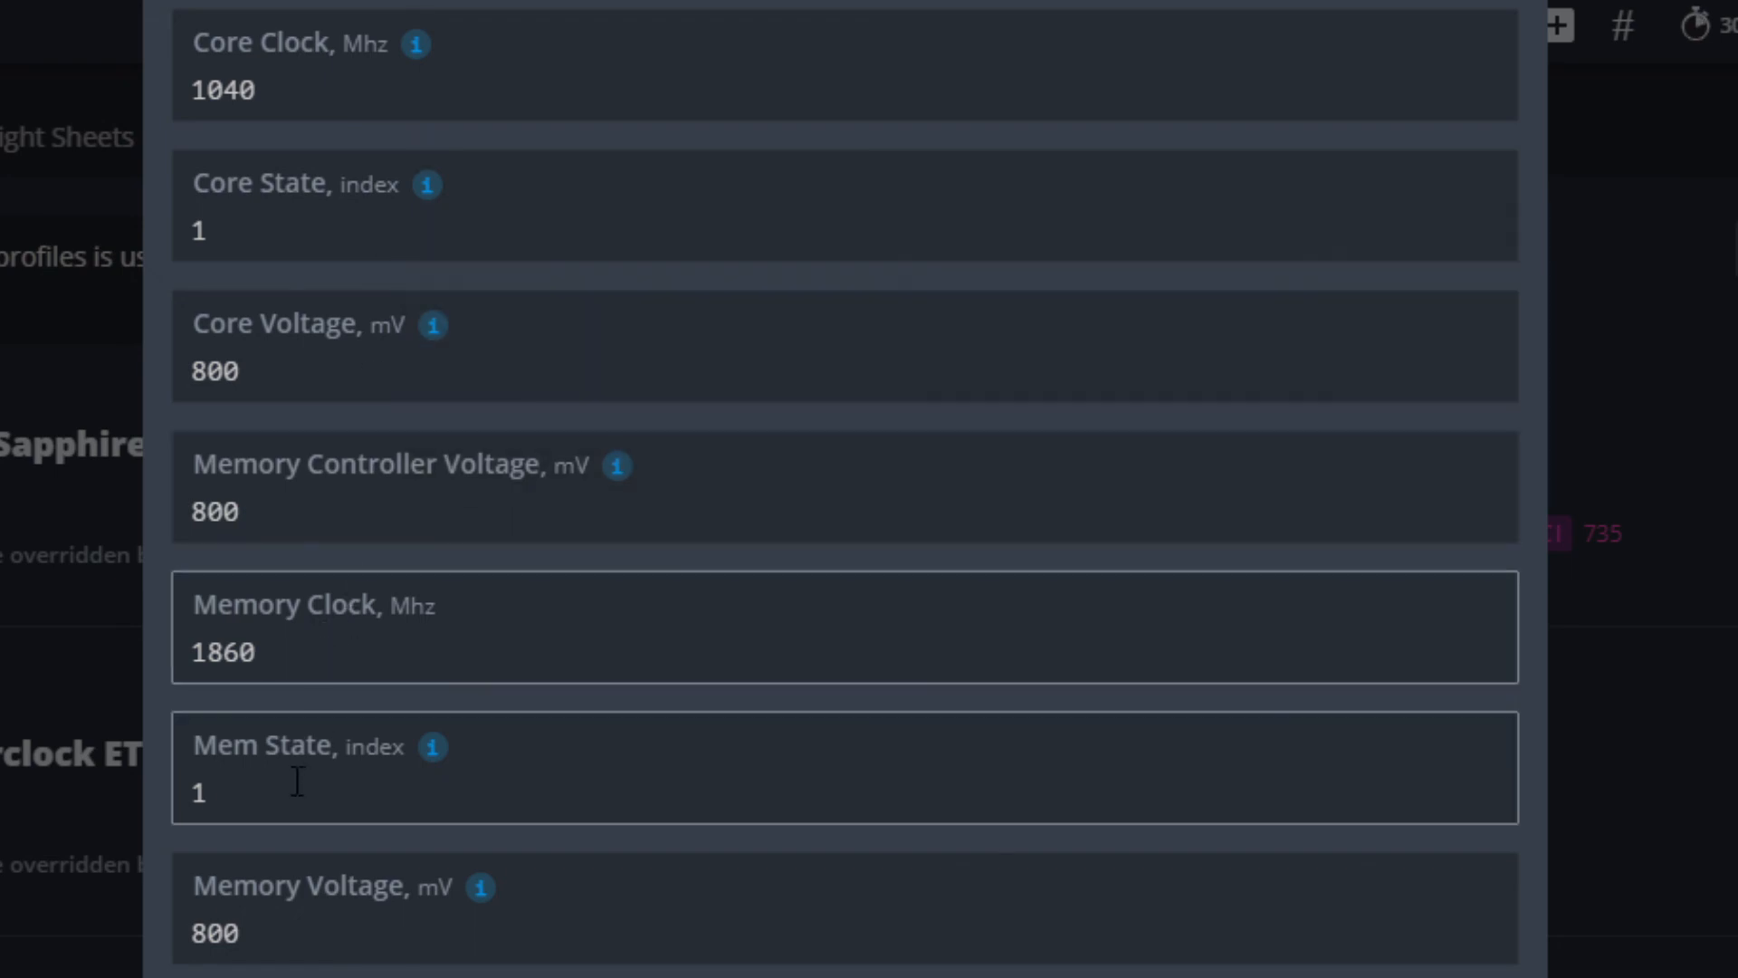
key("BackSpace")
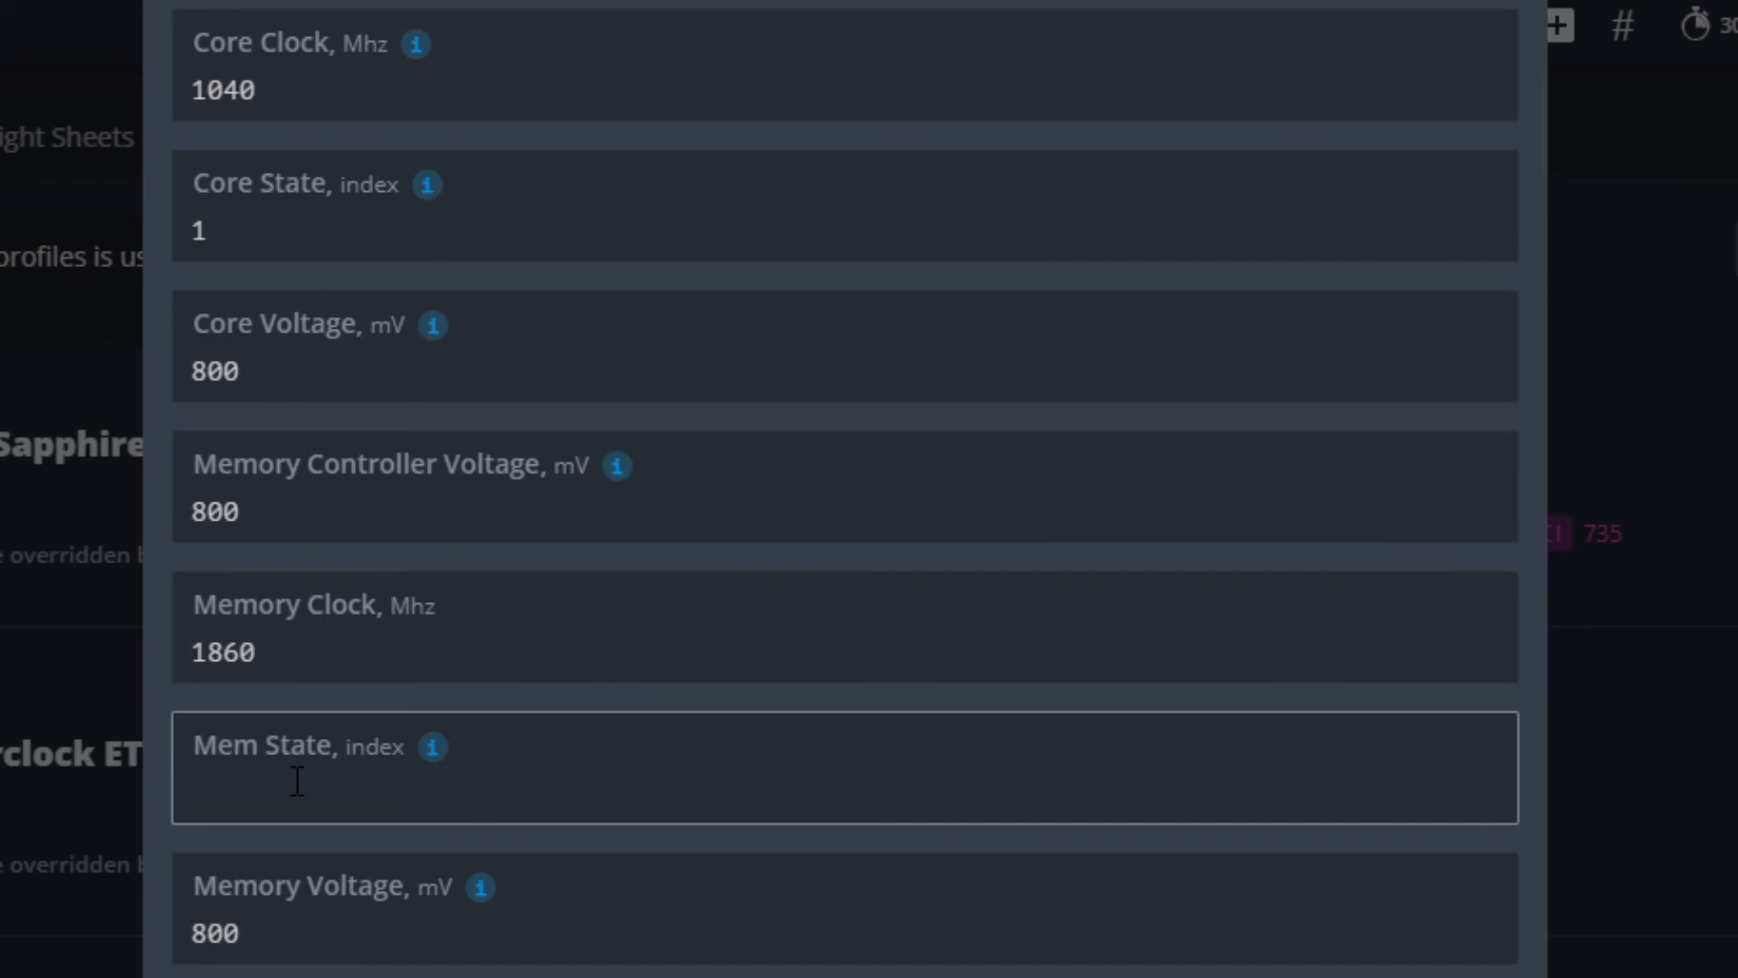
type("2")
- Set both the memory voltage and the memory controller voltage to 900 mV
key("Tab")
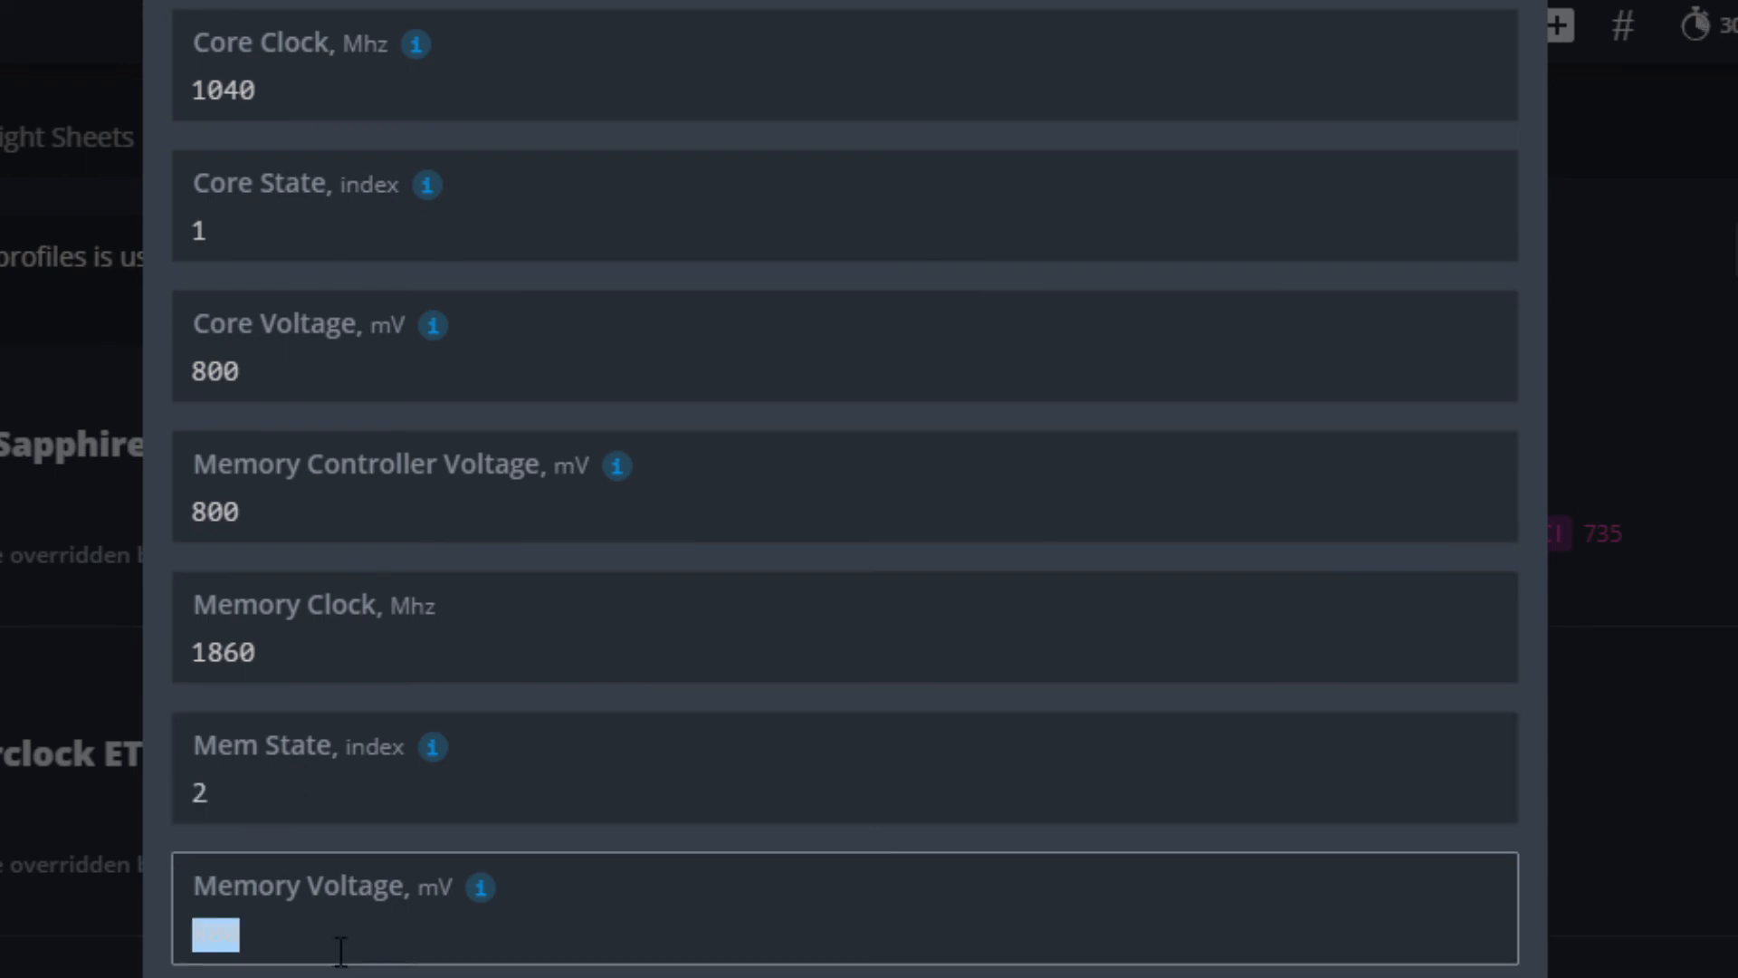
type("900")
left_click(378, 534)
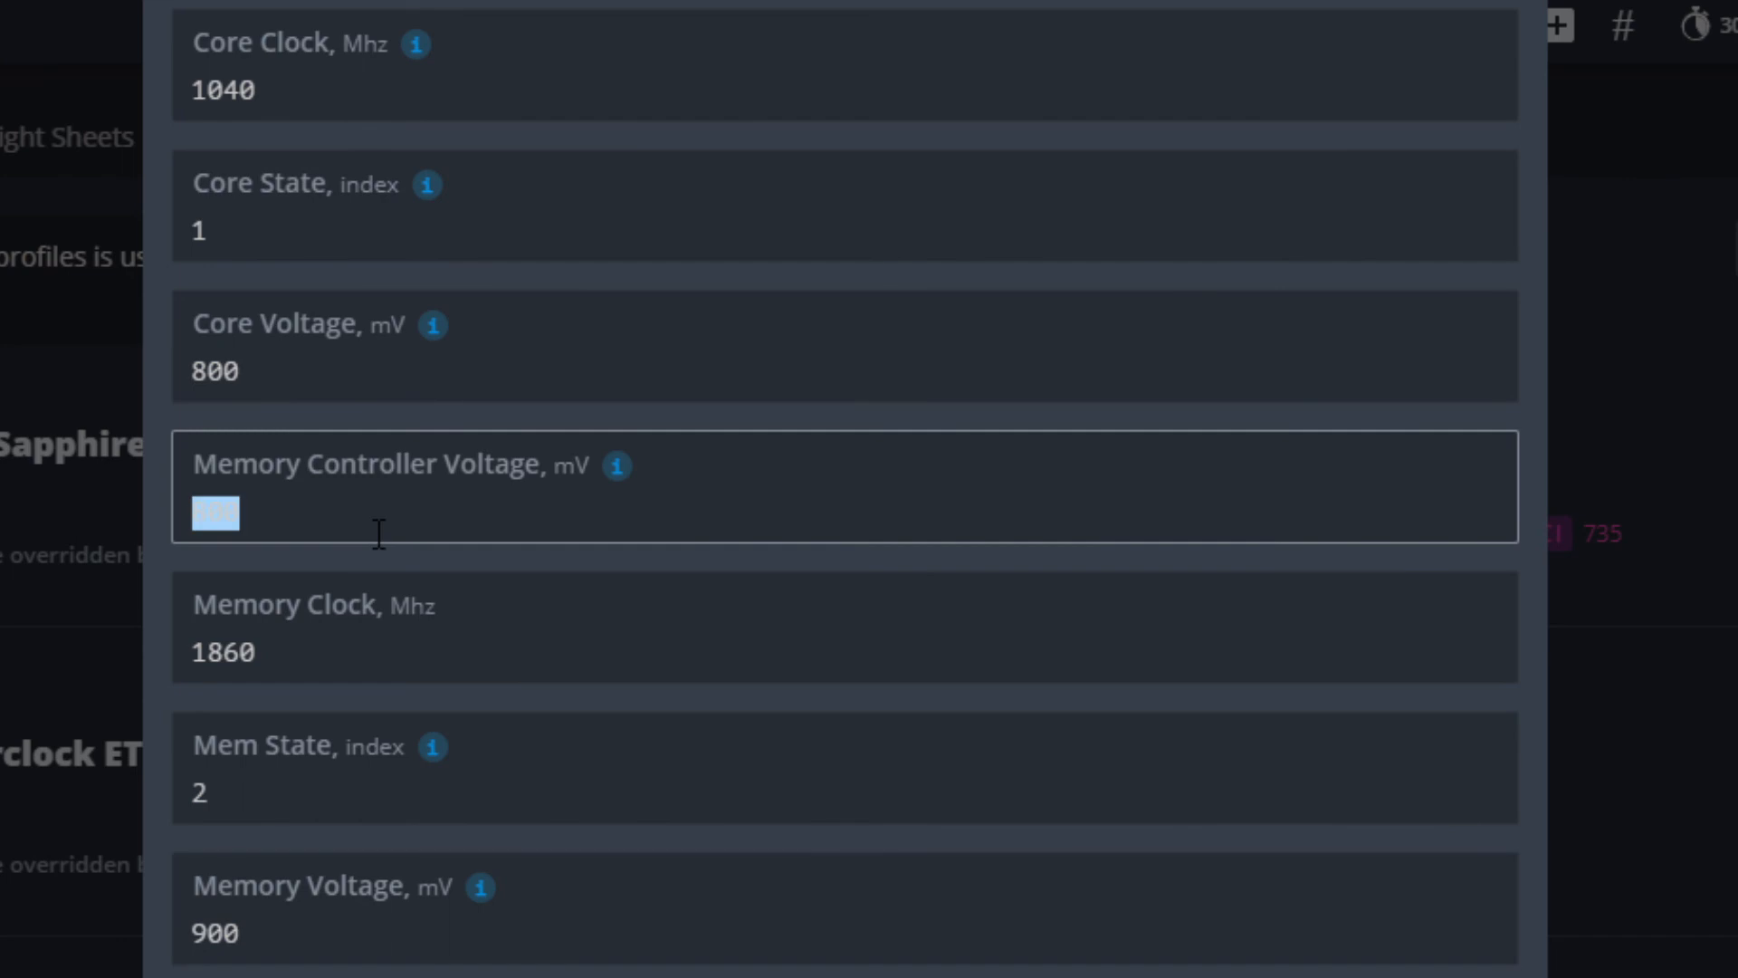
type("900")
left_click(355, 552)
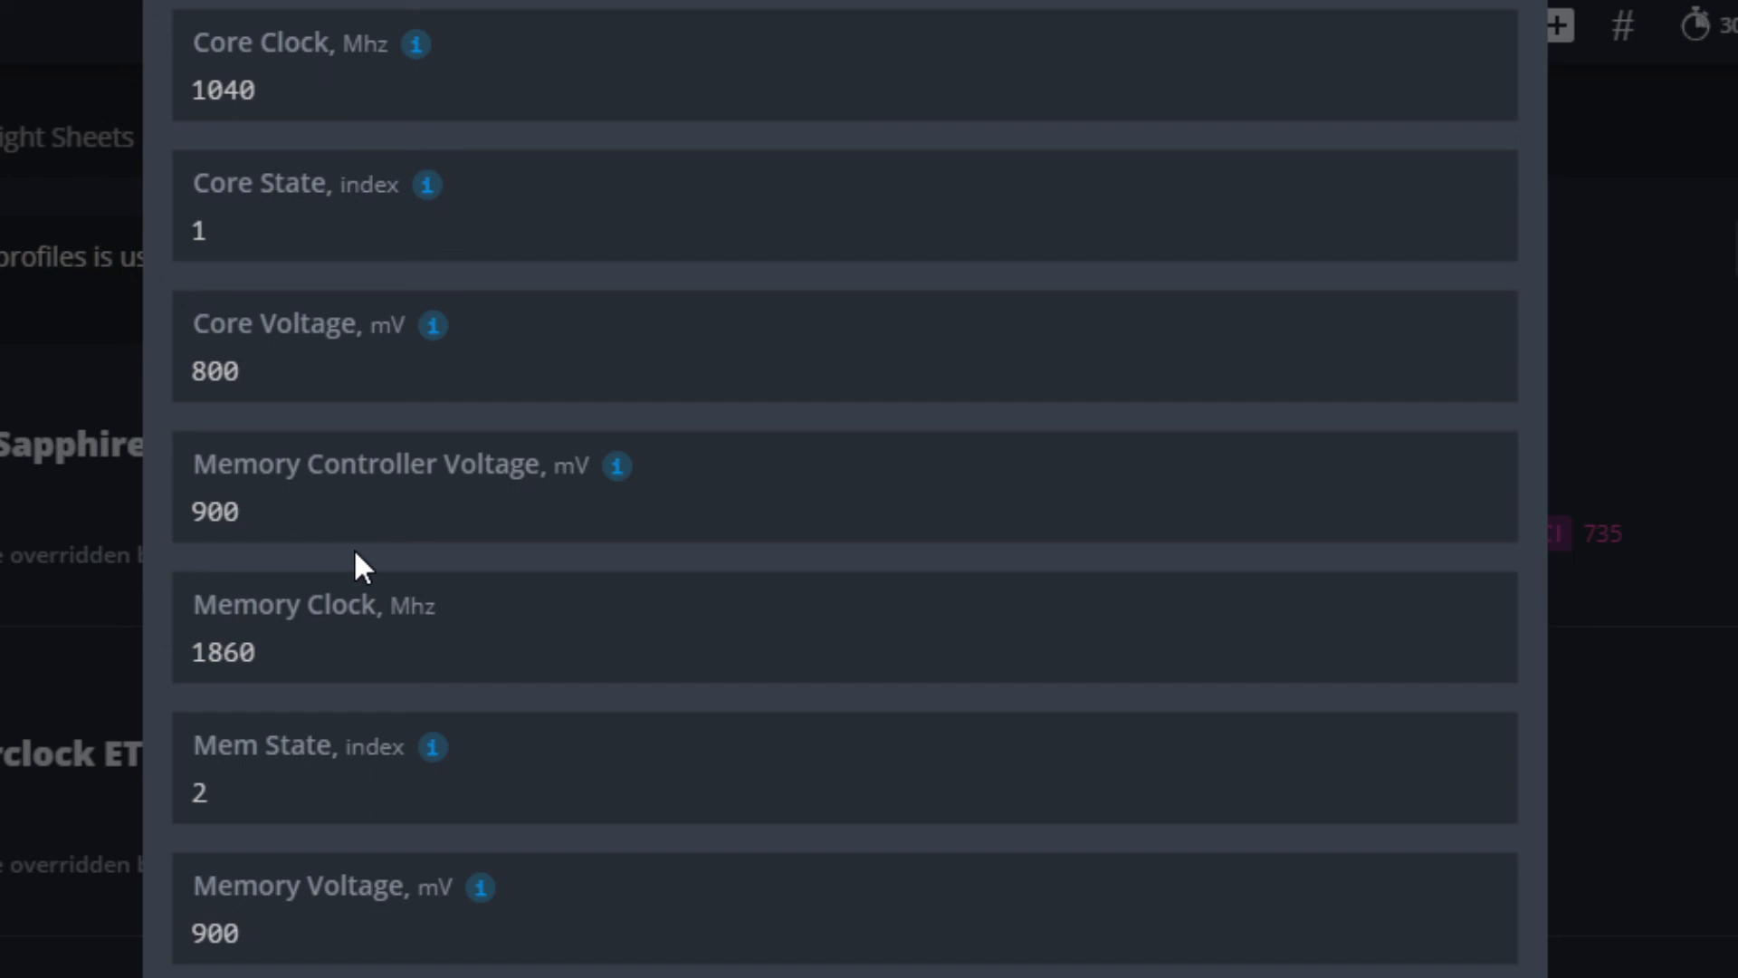
- Review the core voltage, memory controller voltage, memory clock, memory state and memory voltage entries, plus the fan and power limit settings
left_click(288, 395)
key("ctrl+a")
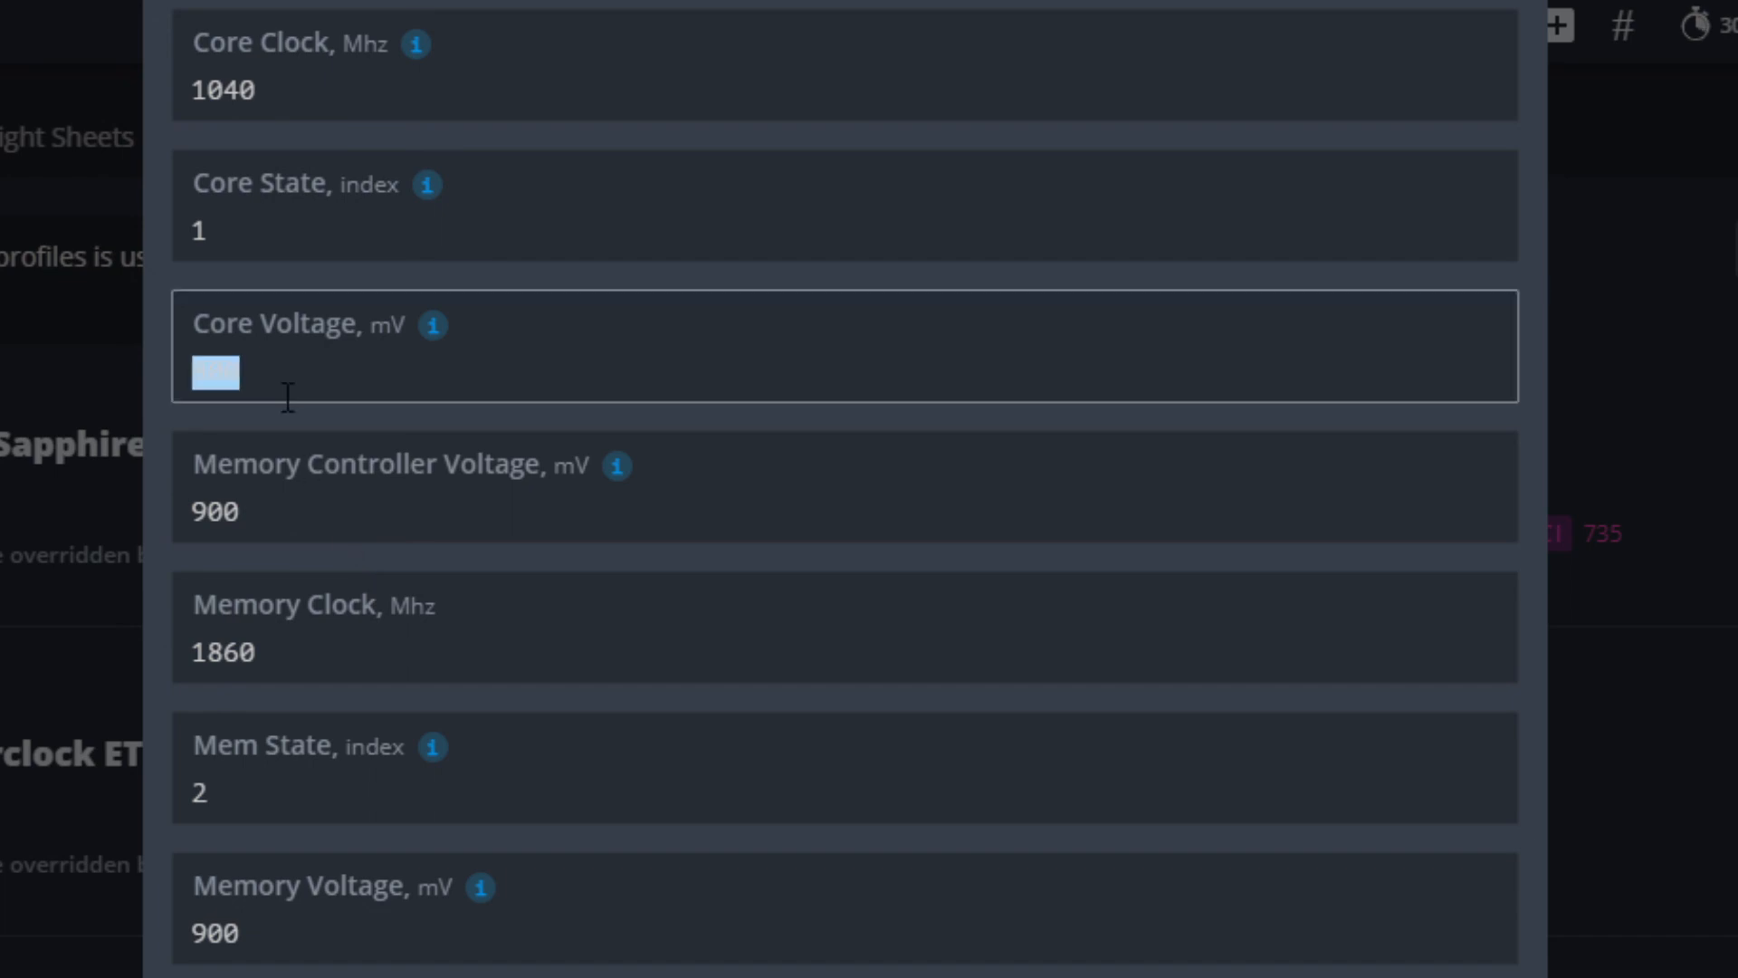
left_click(288, 396)
left_click(269, 670)
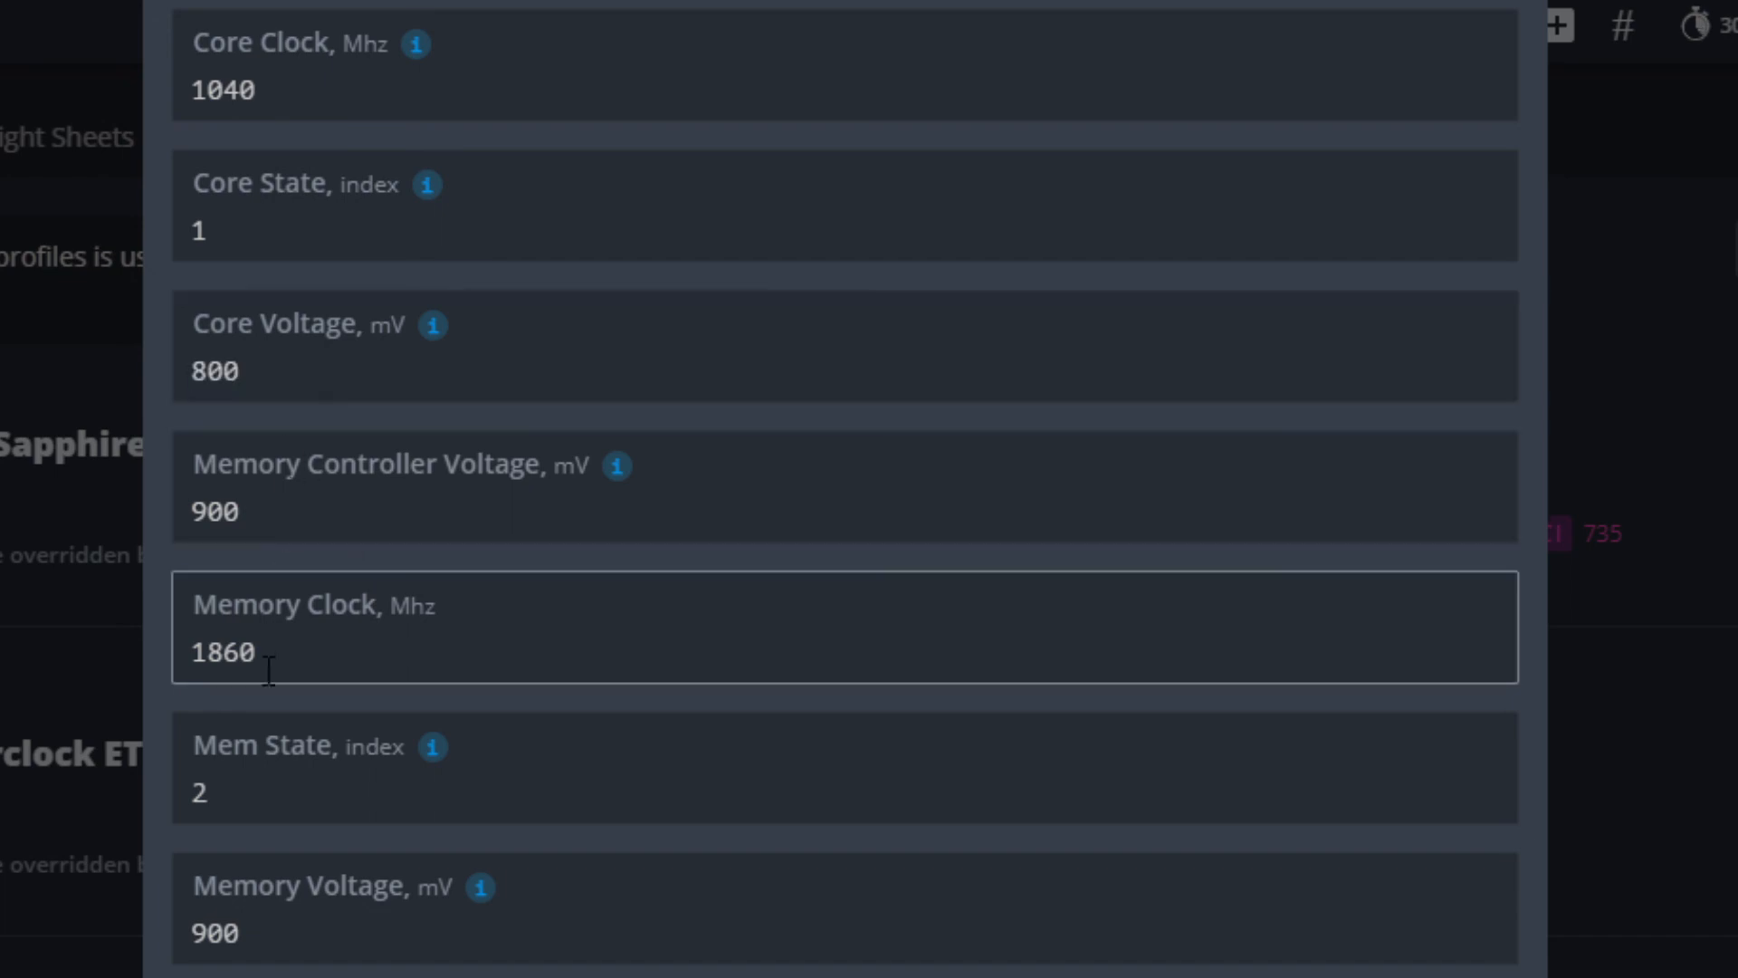
left_click(265, 776)
left_click(267, 917)
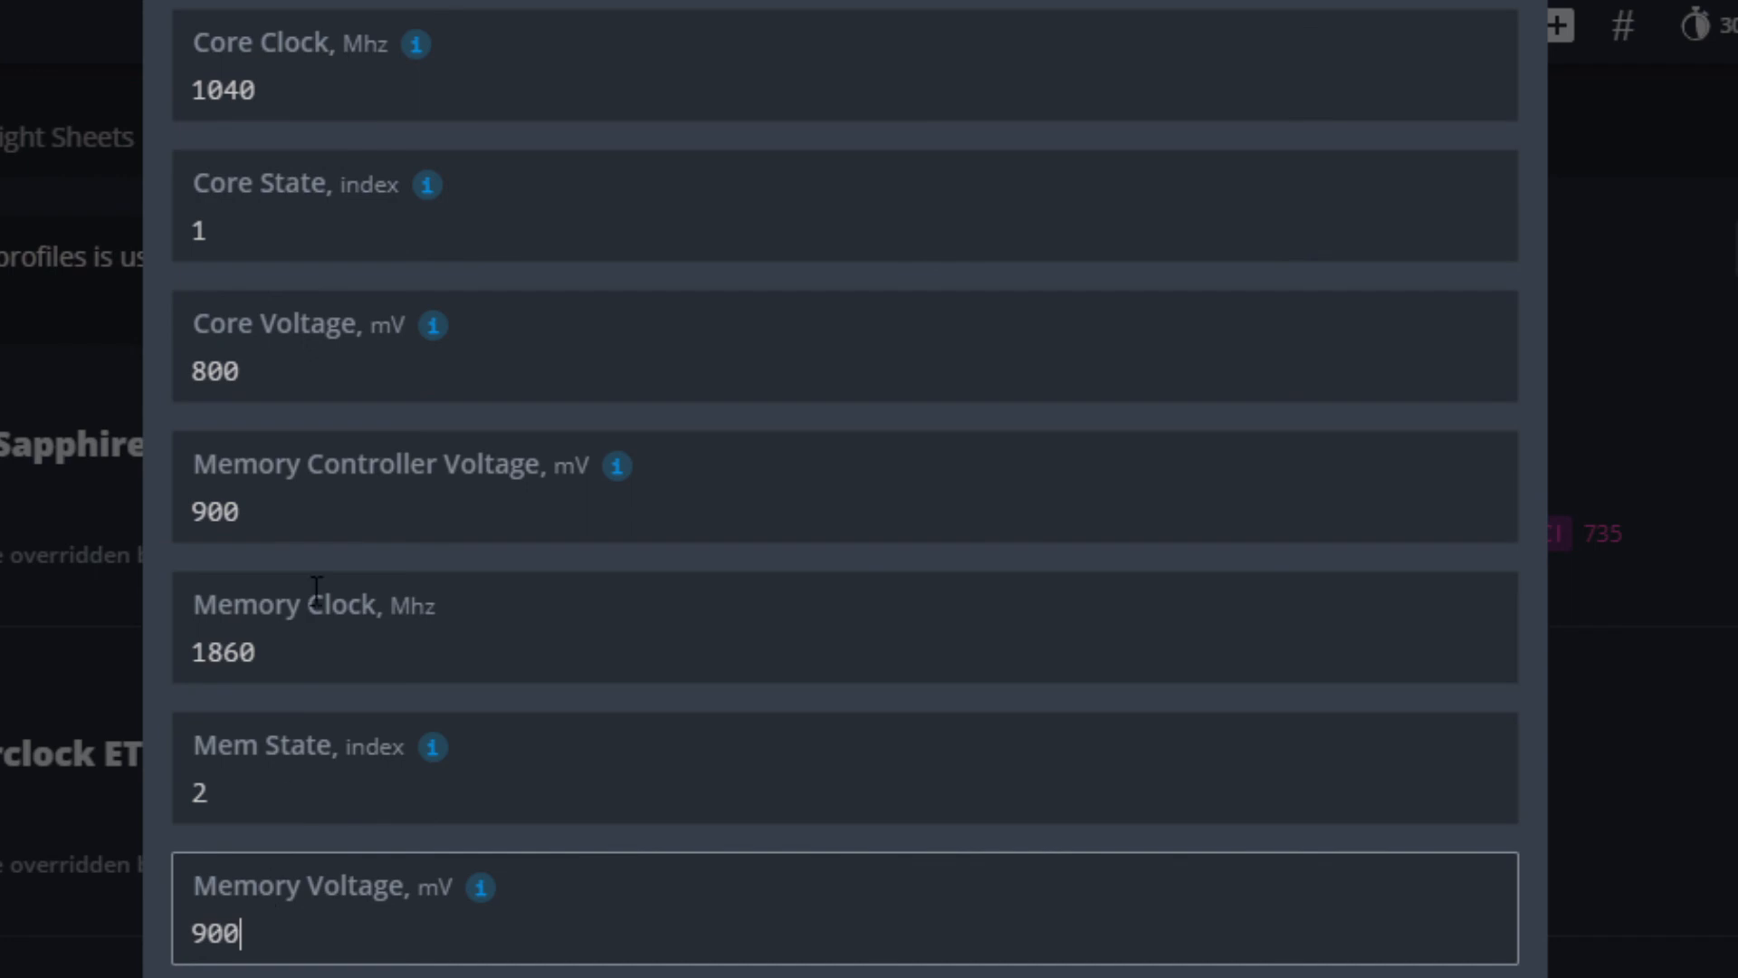
left_click(367, 527)
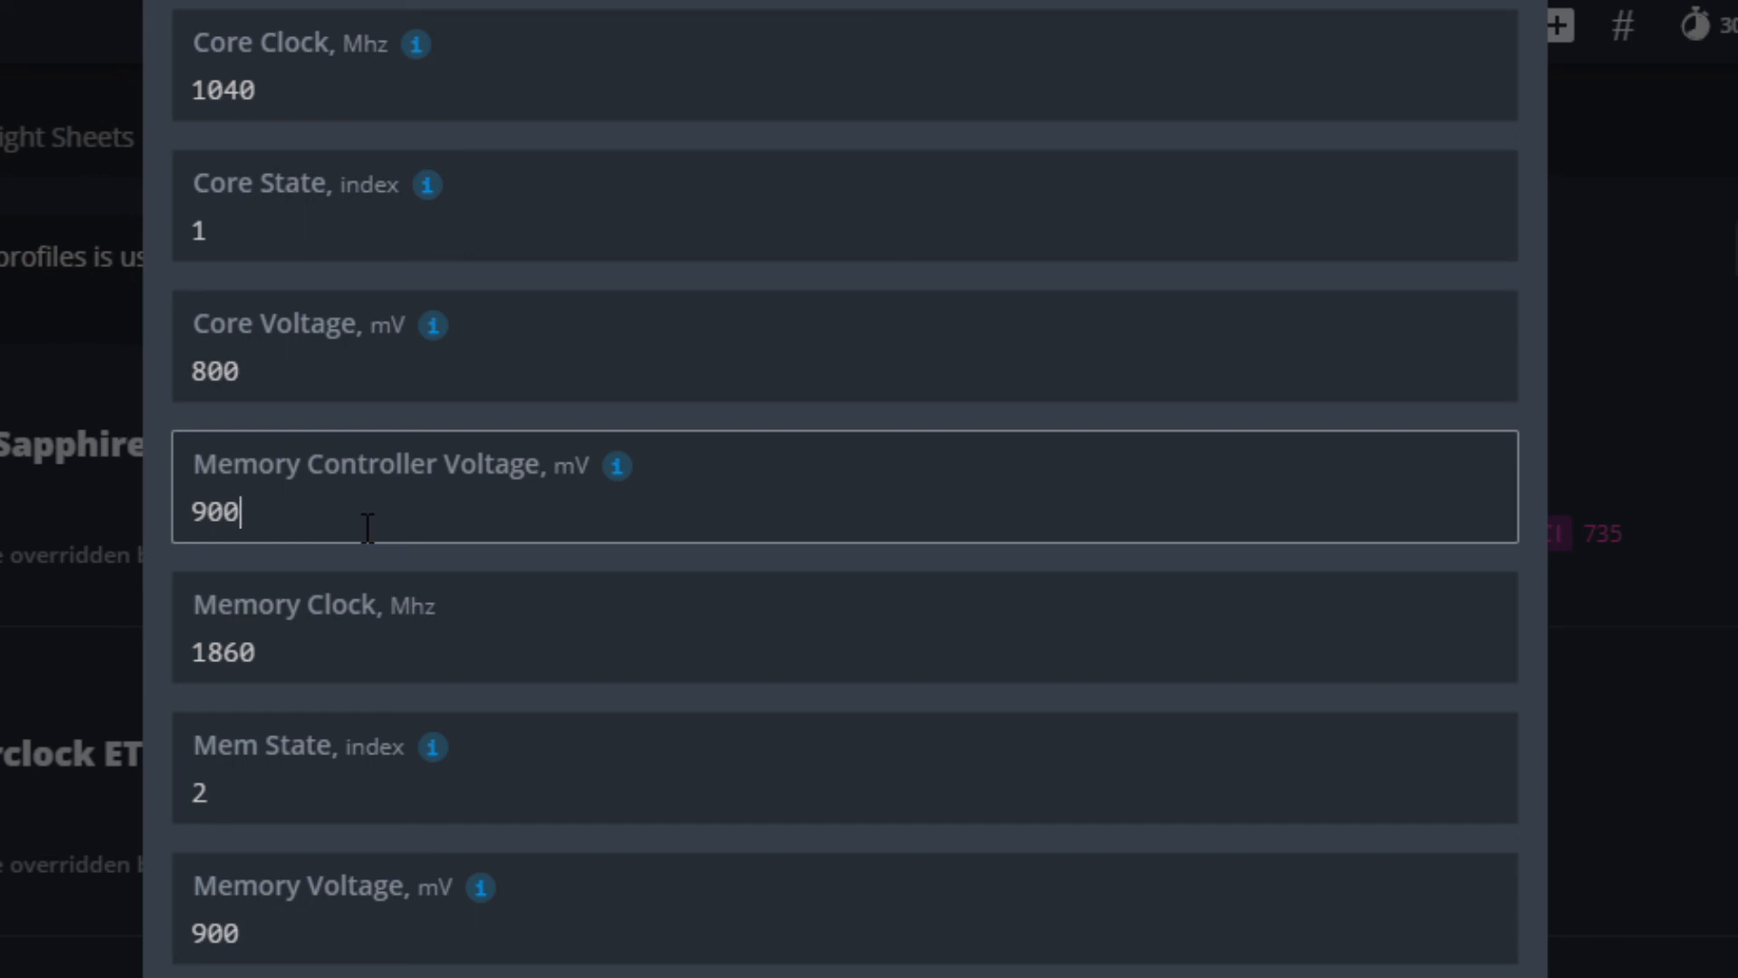
left_click(357, 944)
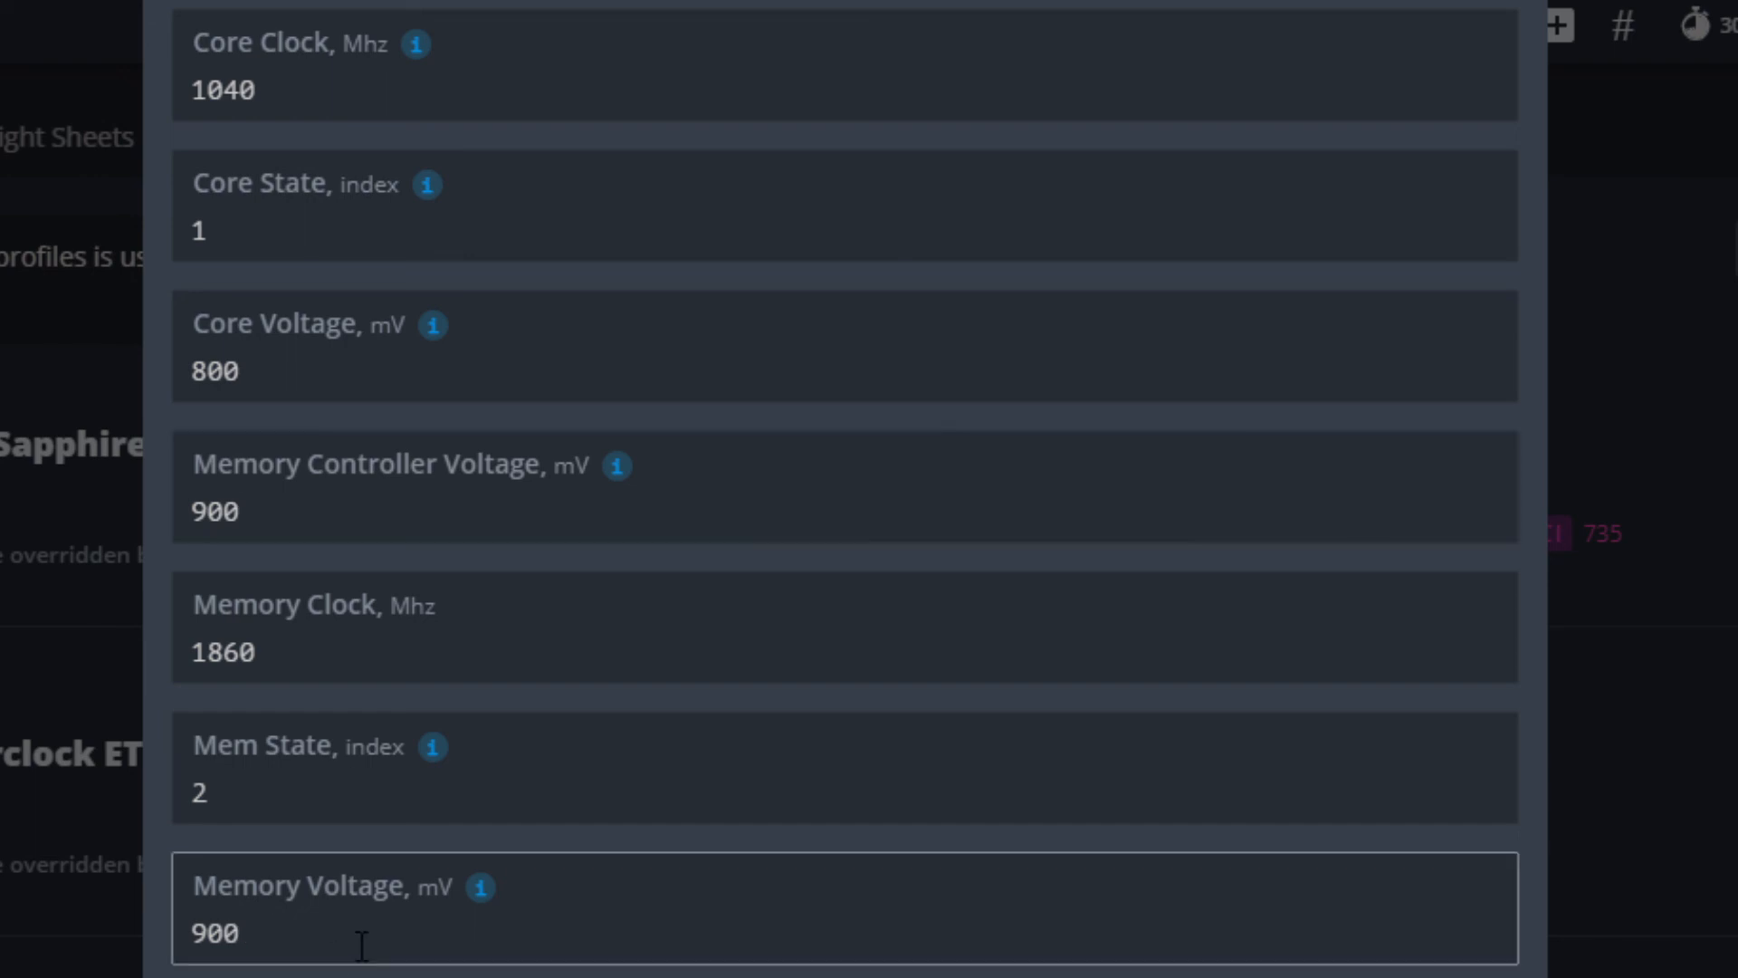
left_click(337, 812)
left_click(340, 923)
left_click(334, 806)
left_click(269, 921)
left_click(157, 866)
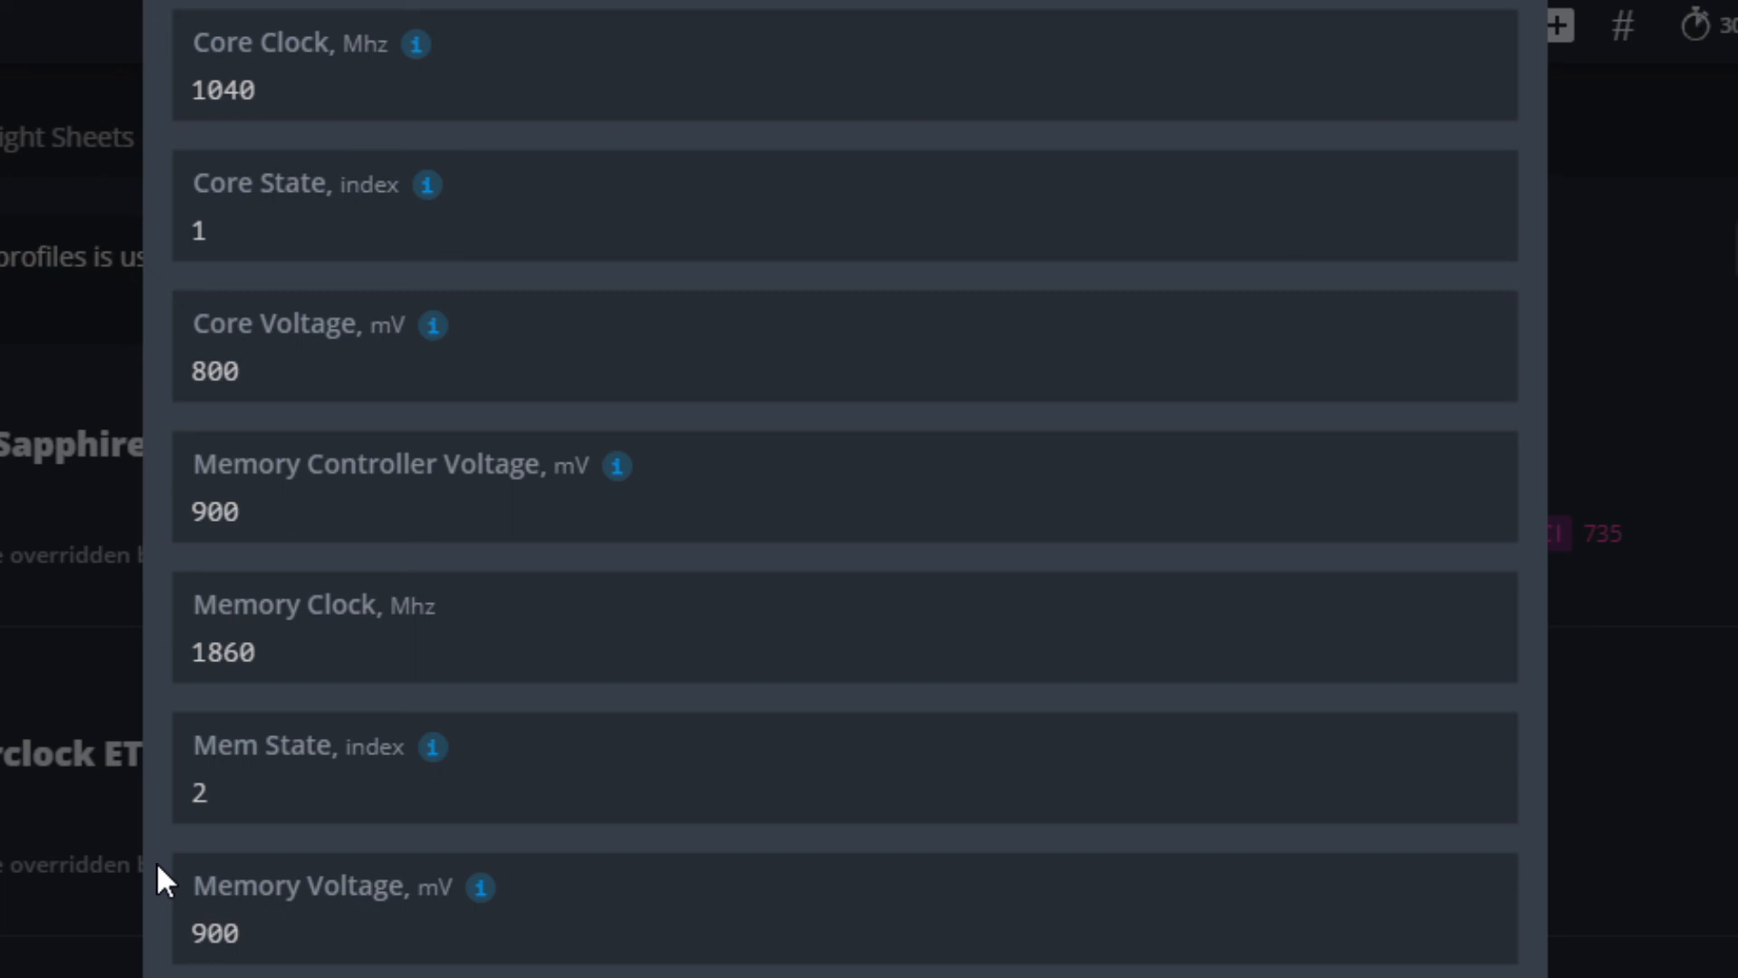
scroll(156, 861, "up", 1)
scroll(156, 861, "down", 6)
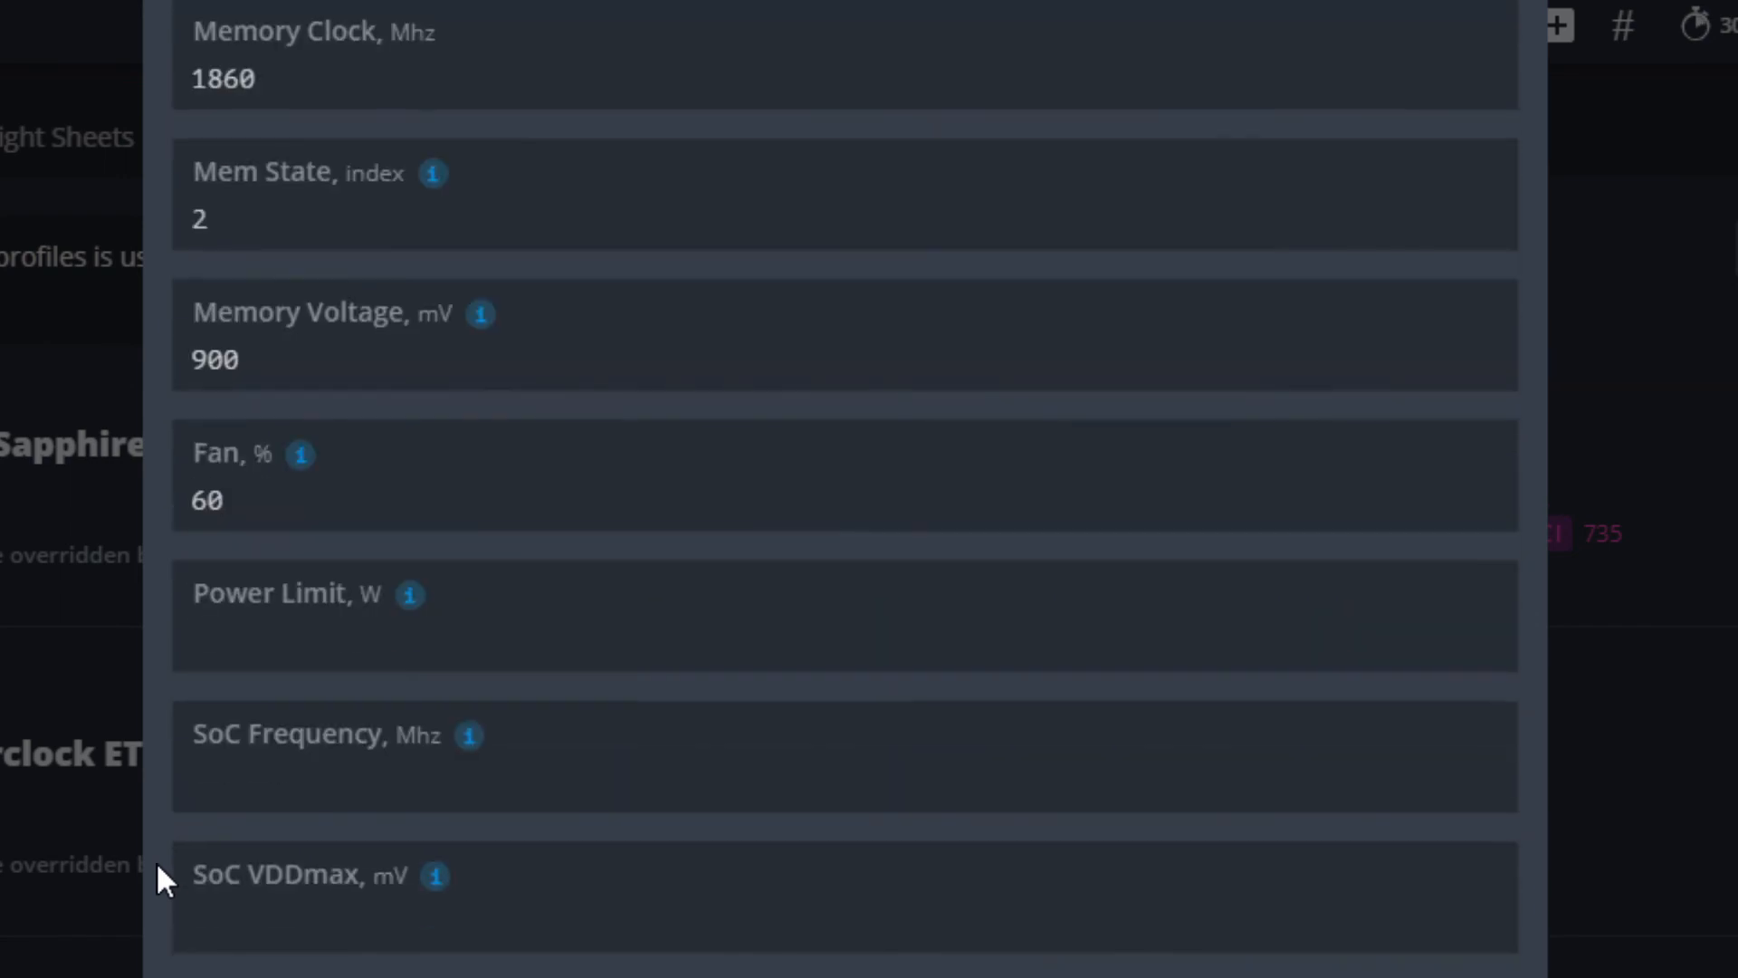
scroll(156, 861, "up", 3)
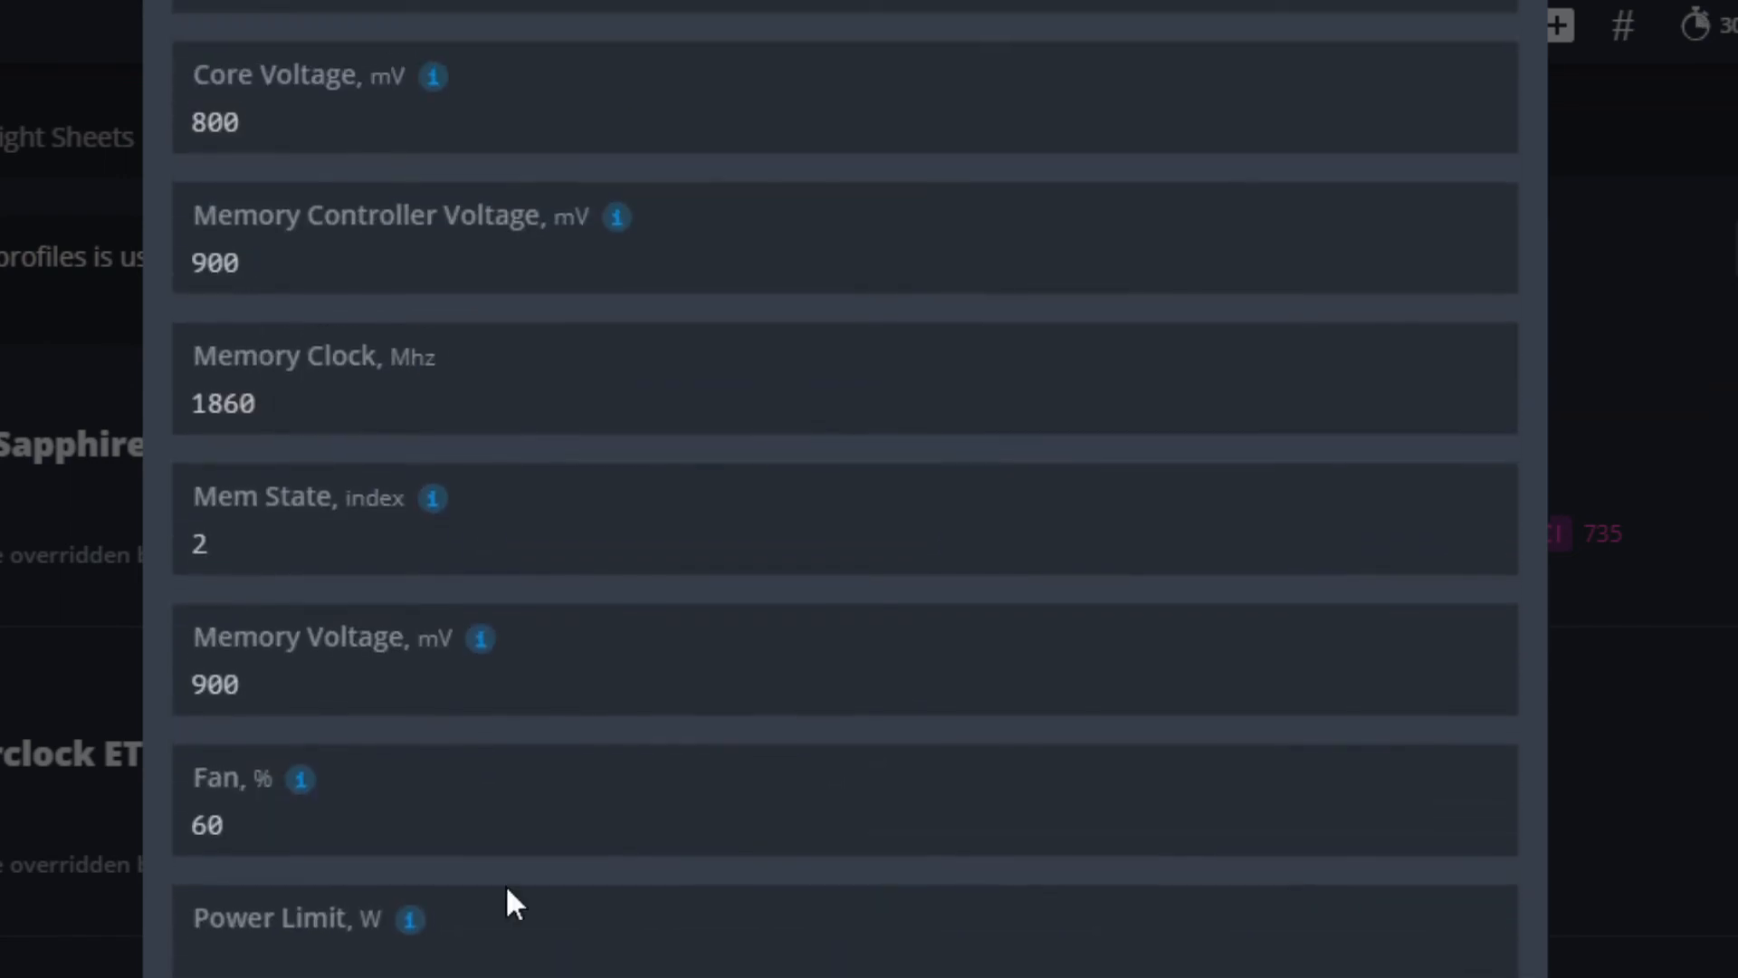
- Switch back to Calculator in front of the overclocking values
key("alt+Tab")
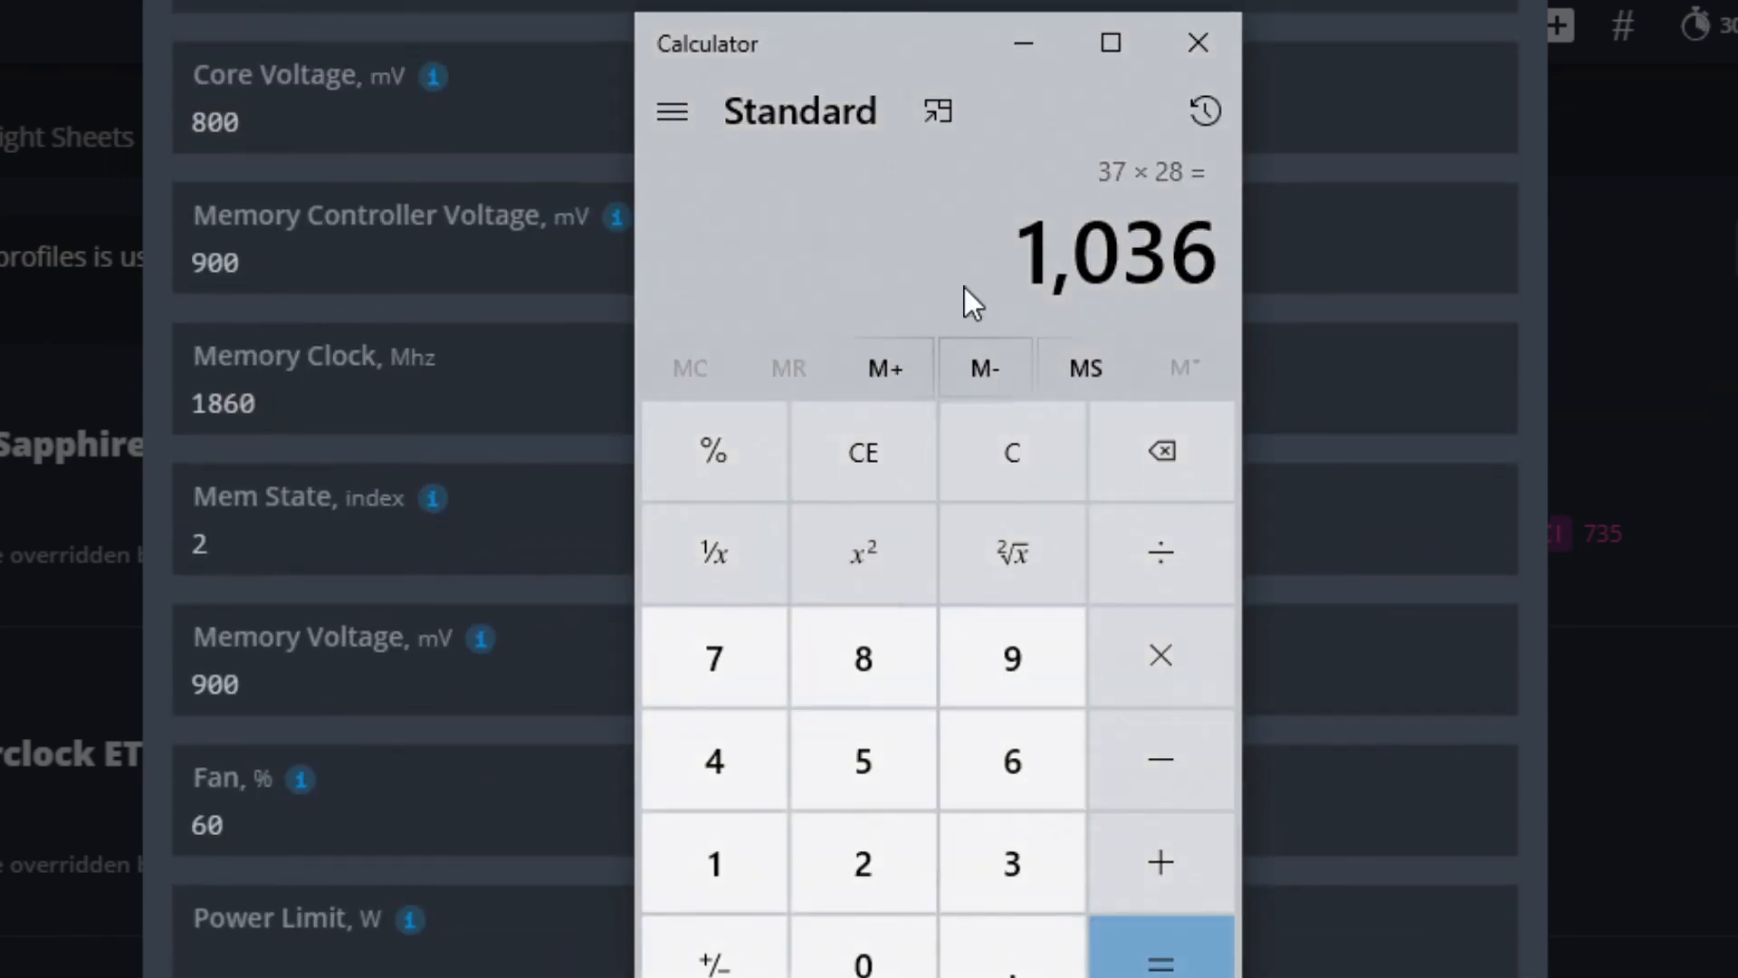